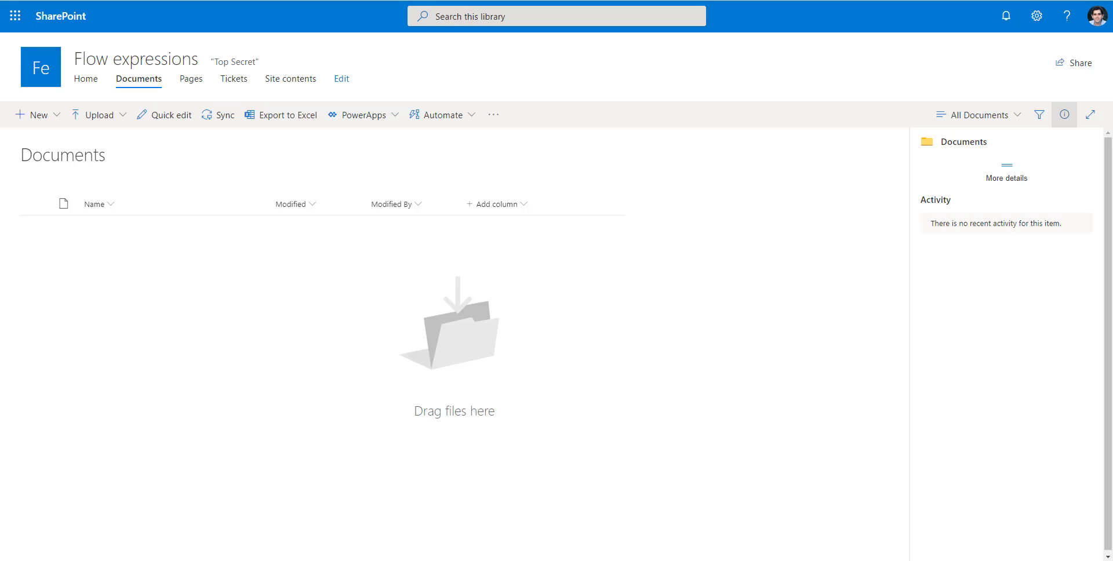
Open the aka.ms/servicelimits page in a new browser tab
key("ctrl+t")
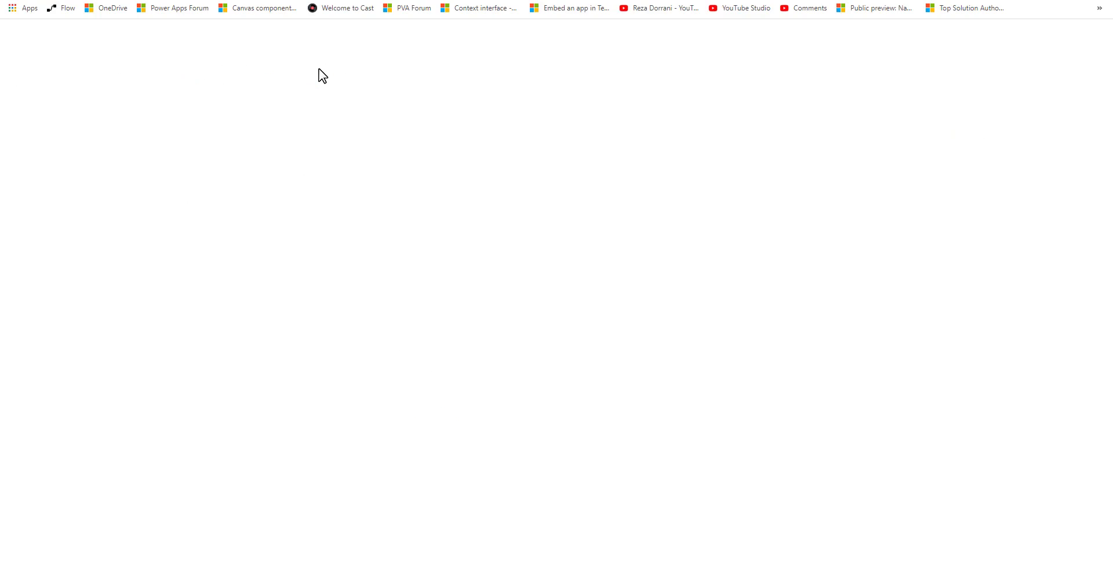
type("aka..ms/serv")
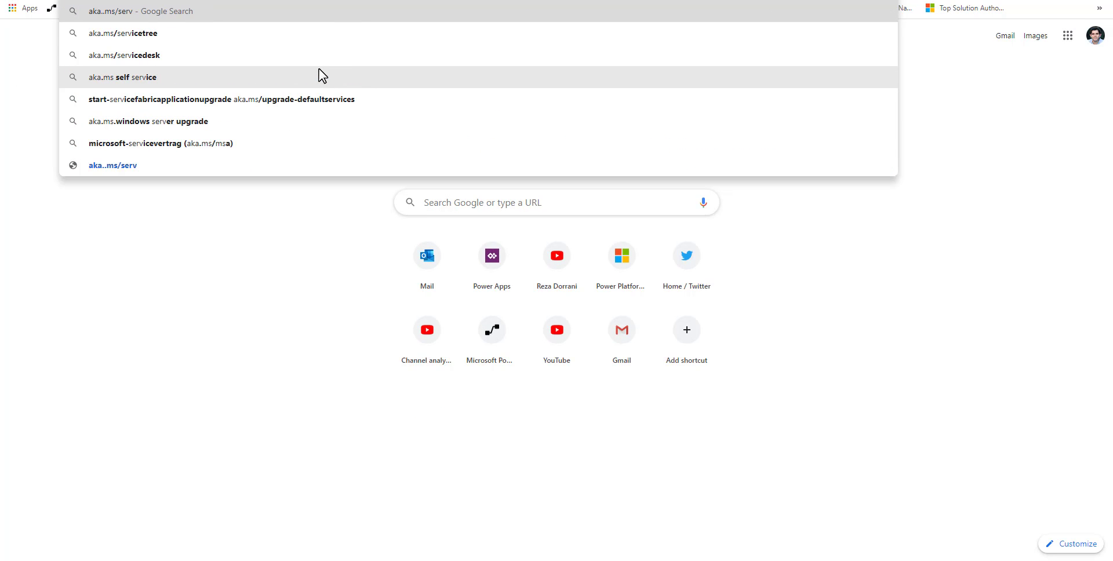
key("Left")
key("Left")
key("Left")
key("Left")
key("Left")
key("Left")
key("Left")
key("BackSpace")
key("End")
type("icelim")
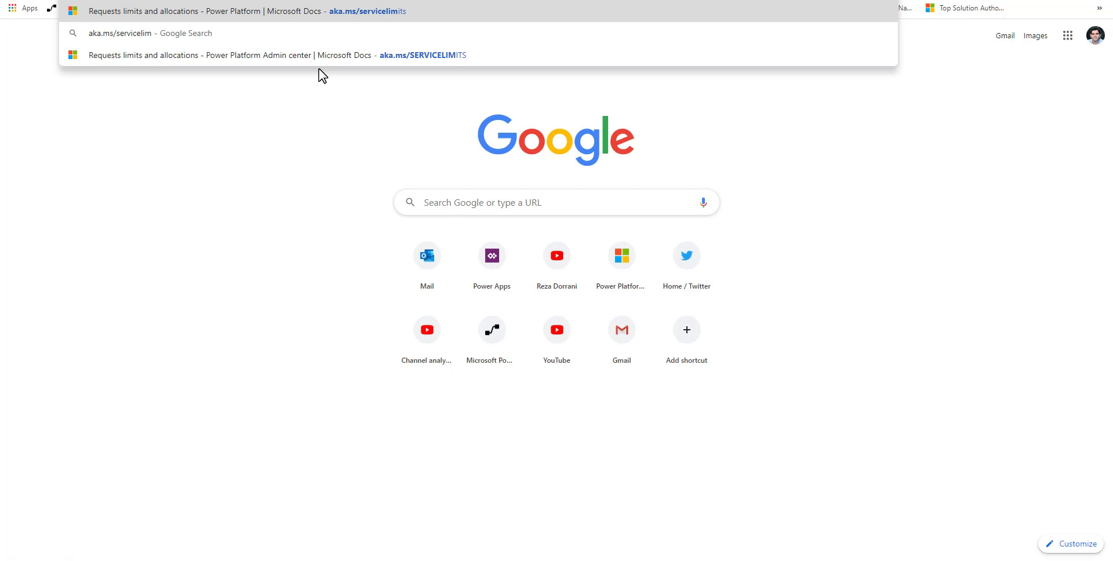
type("its")
key("Return")
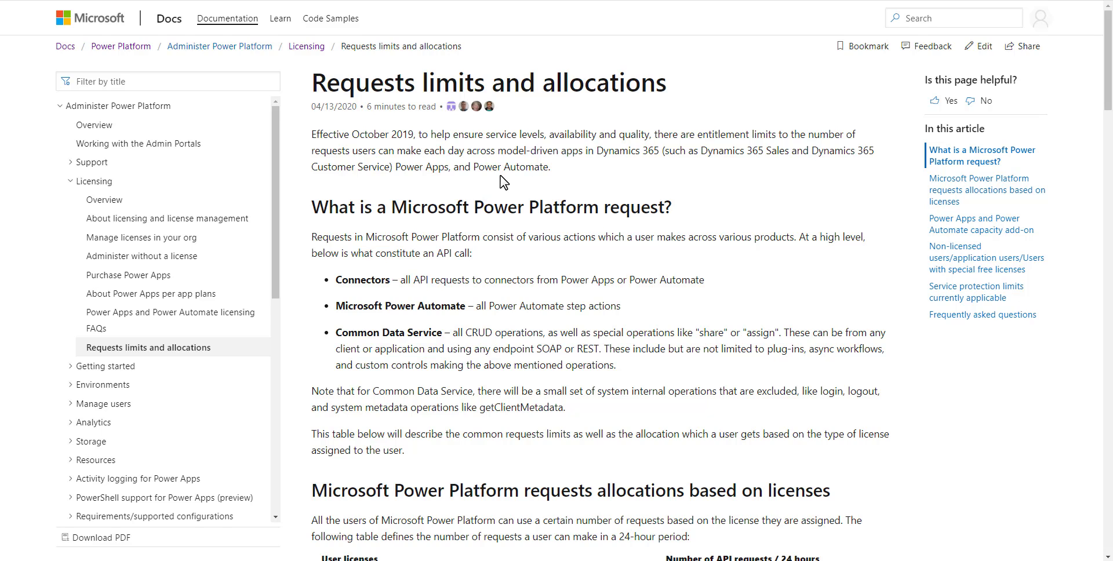
Examine the Power Platform request allocations table for the Office licenses row and its API requests per 24 hours
scroll(504, 182, "down", 7)
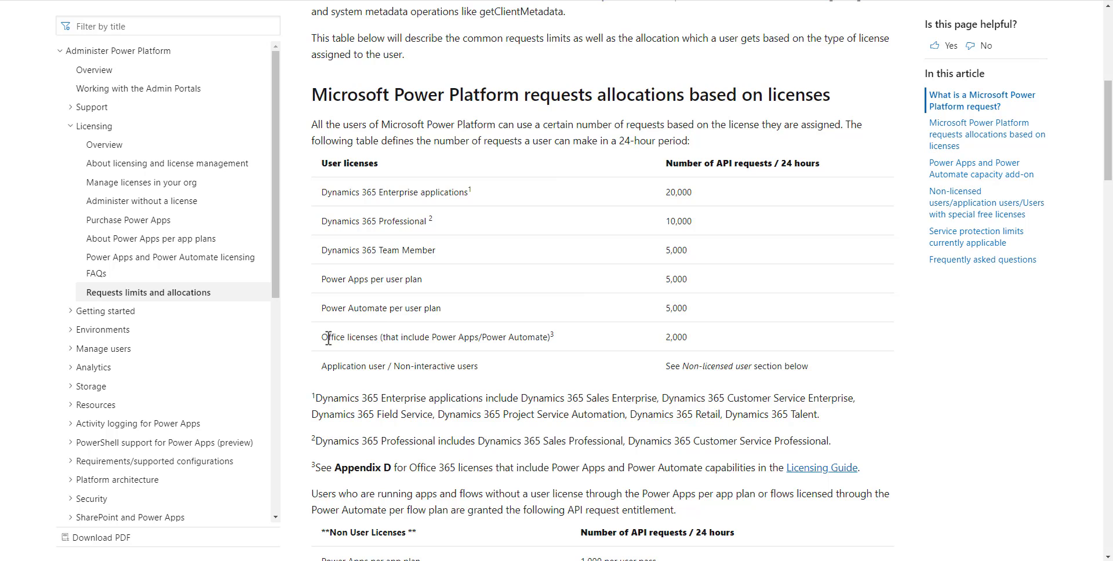
left_click_drag(322, 337, 568, 346)
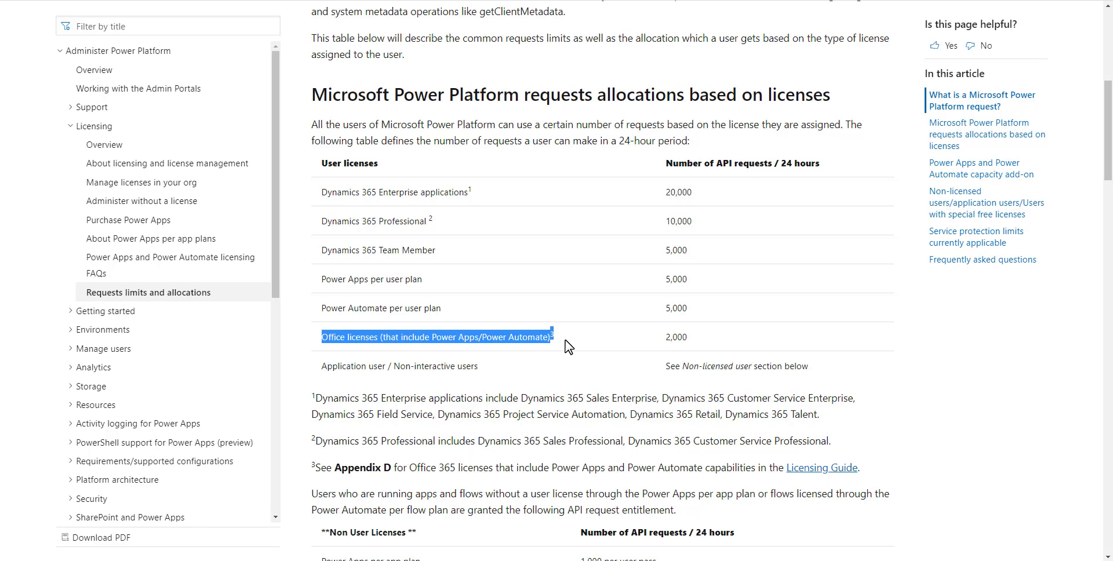
left_click(568, 346)
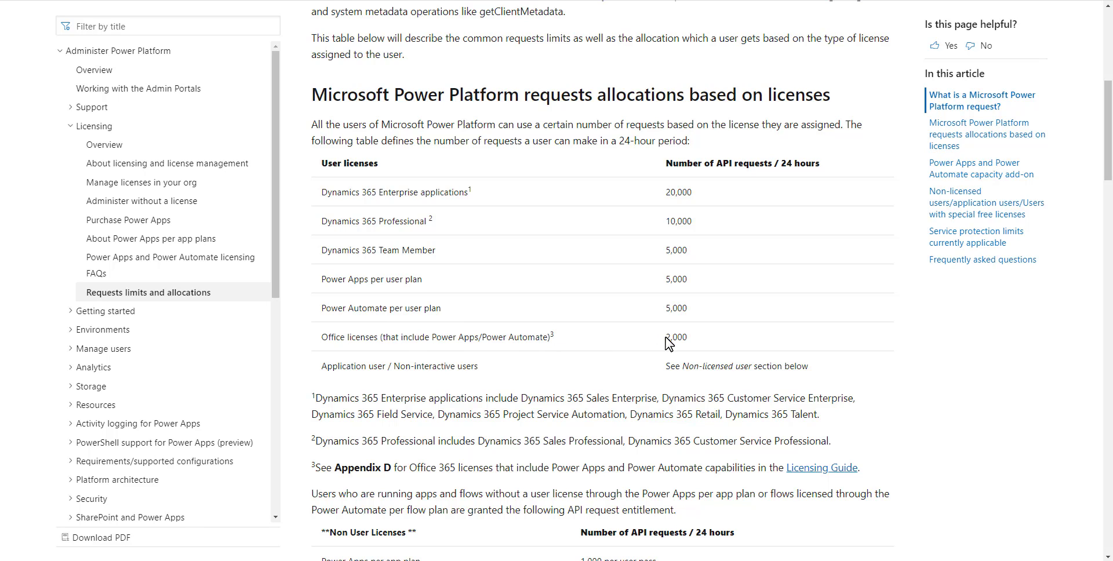
left_click_drag(666, 337, 690, 339)
left_click_drag(717, 164, 779, 165)
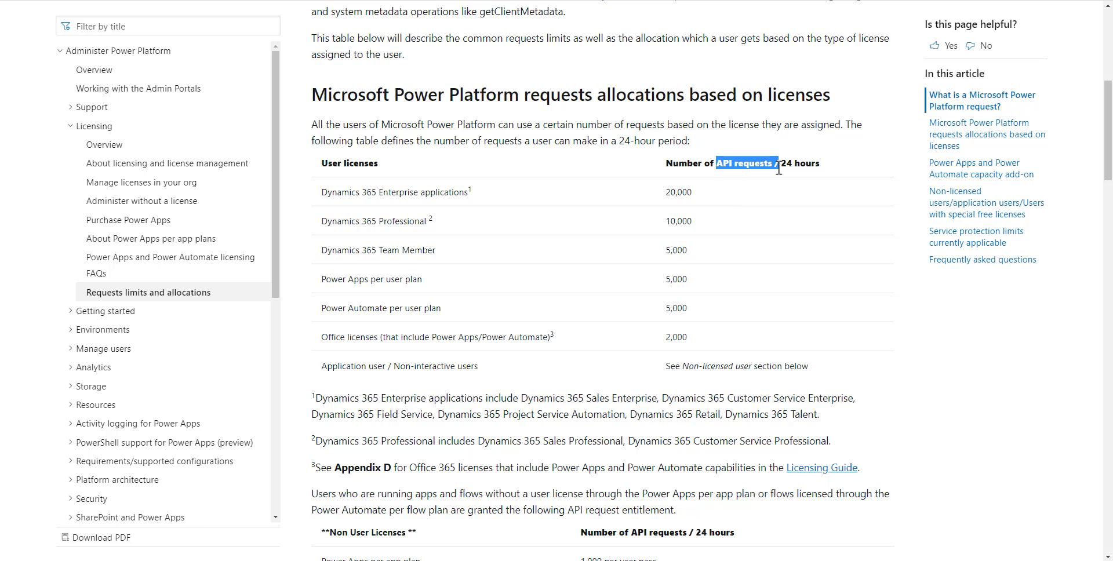
left_click(518, 163)
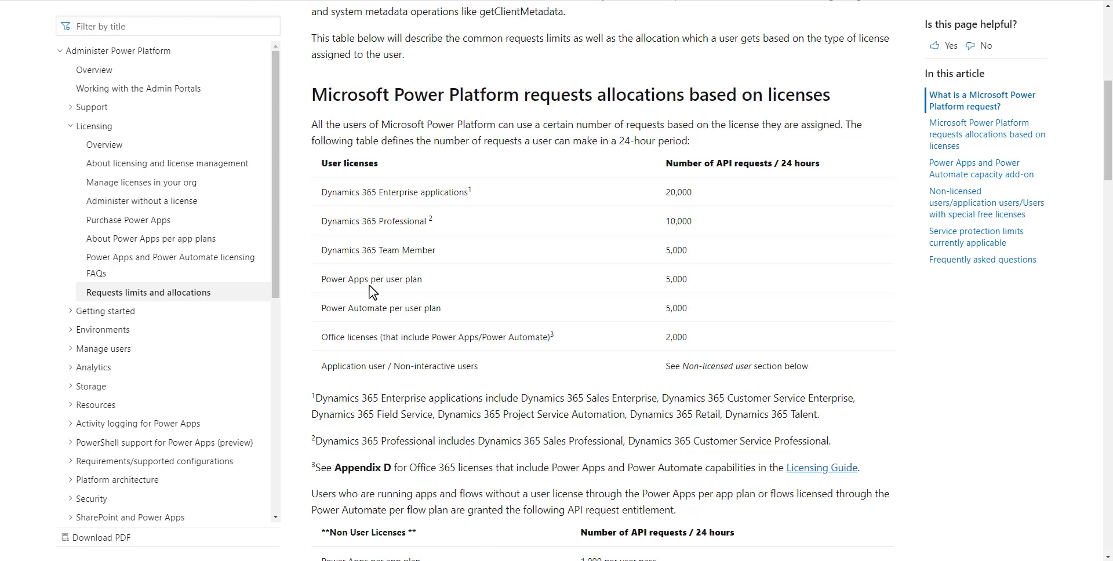
scroll(371, 292, "up", 1)
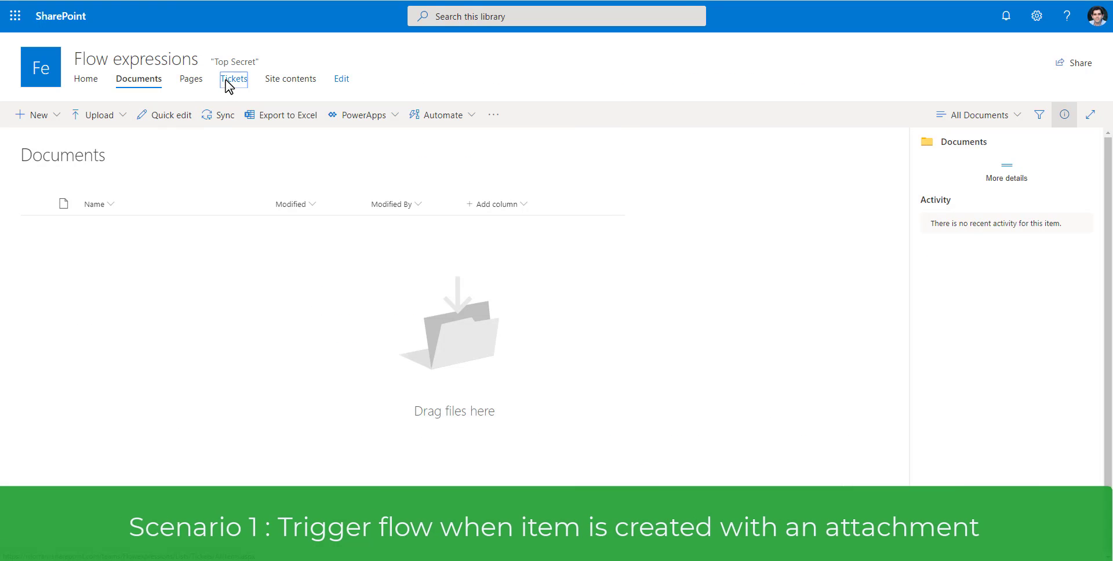
Open the Tickets list on the SharePoint site and inspect the new item form's attachments field, leaving without saving
left_click(229, 79)
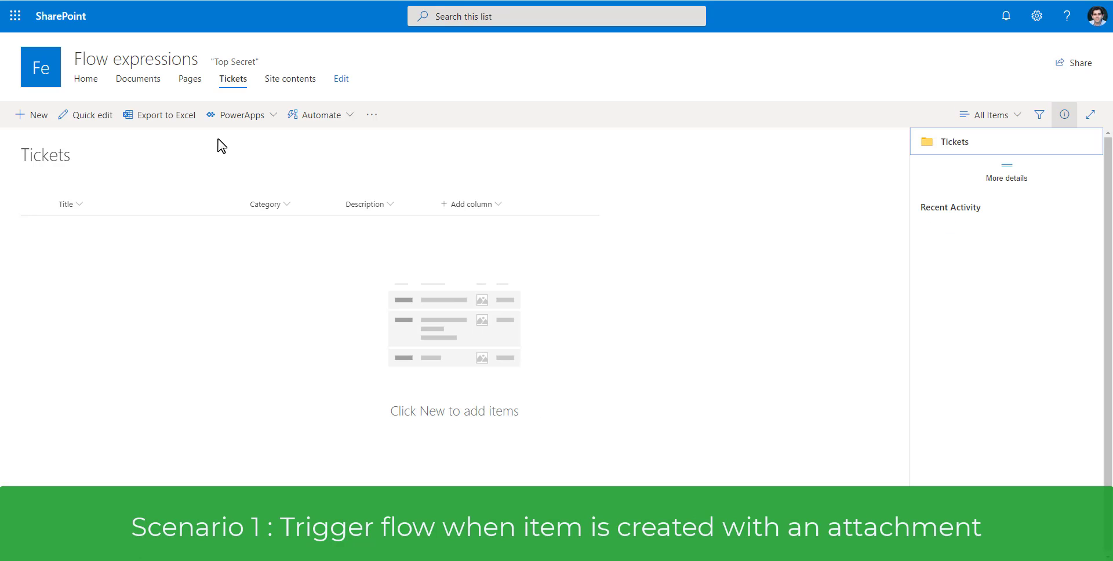
left_click(51, 116)
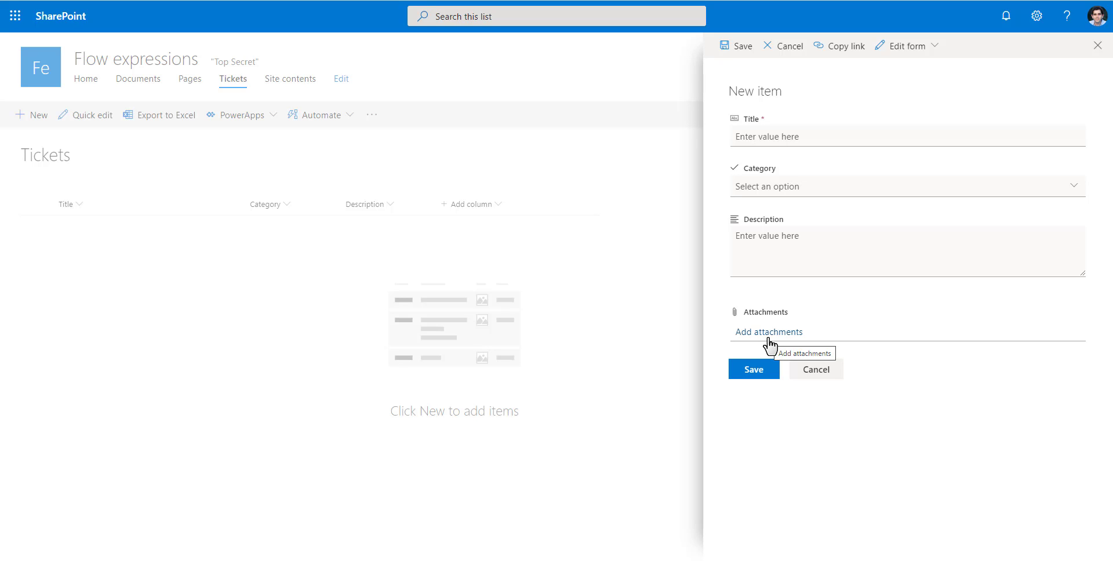
left_click(809, 369)
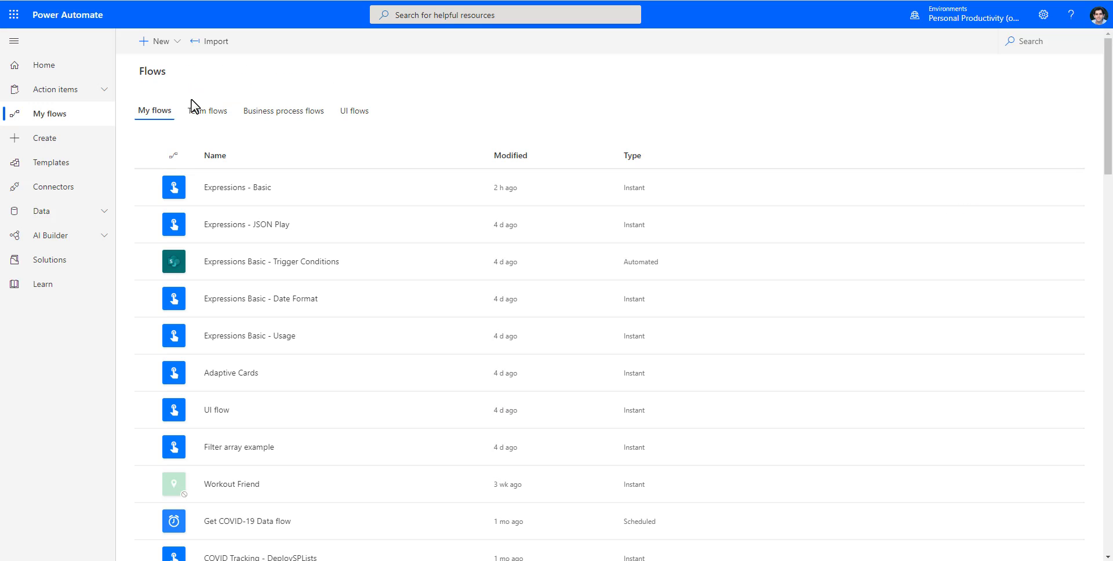
In Power Automate, create an automated flow from blank with the SharePoint trigger "When an item is created"
left_click(174, 43)
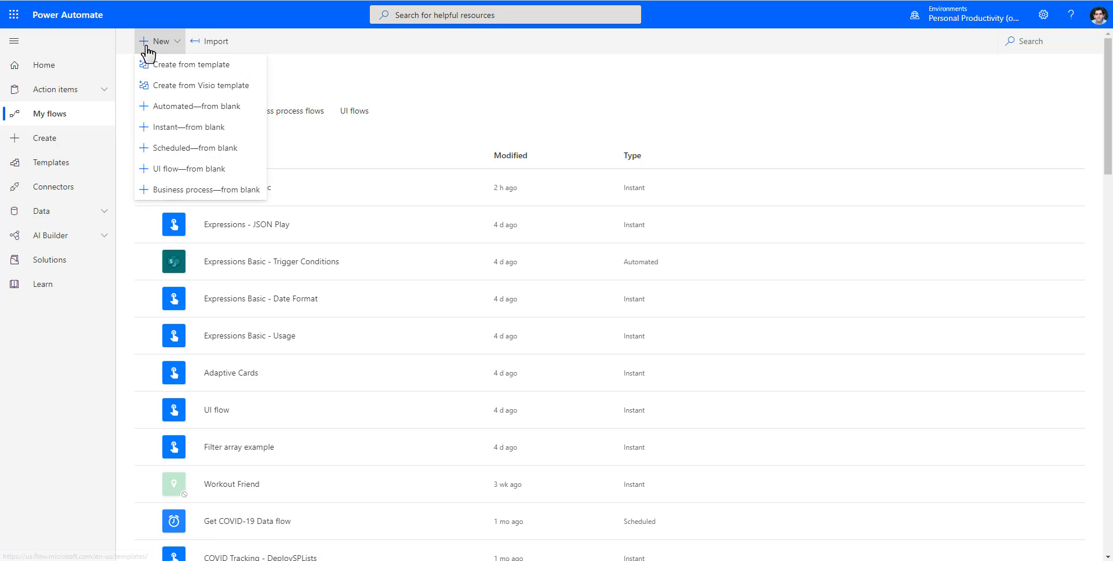
left_click(202, 108)
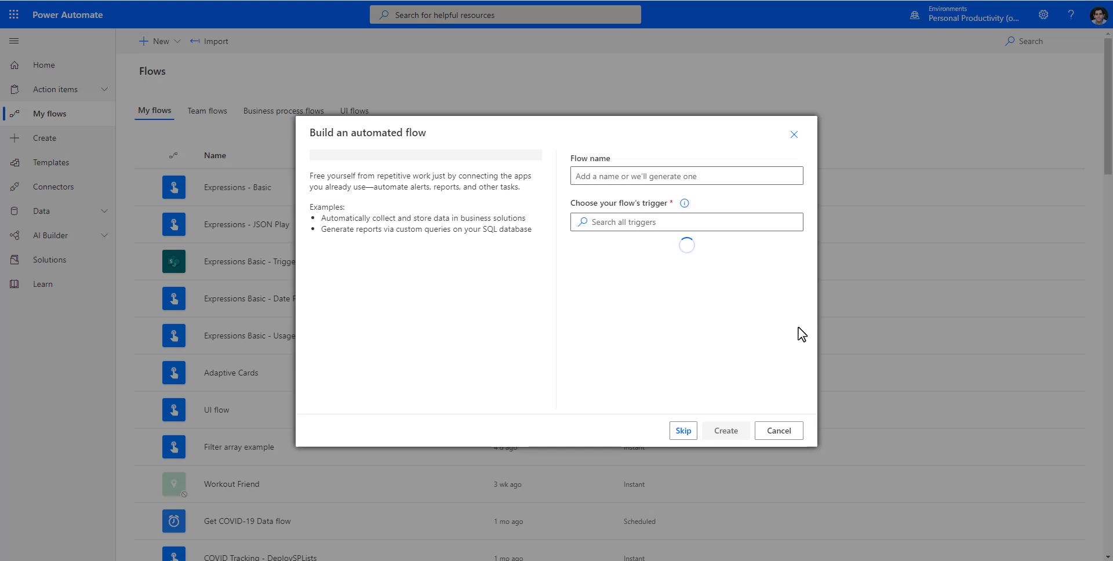
left_click(628, 221)
type("wh")
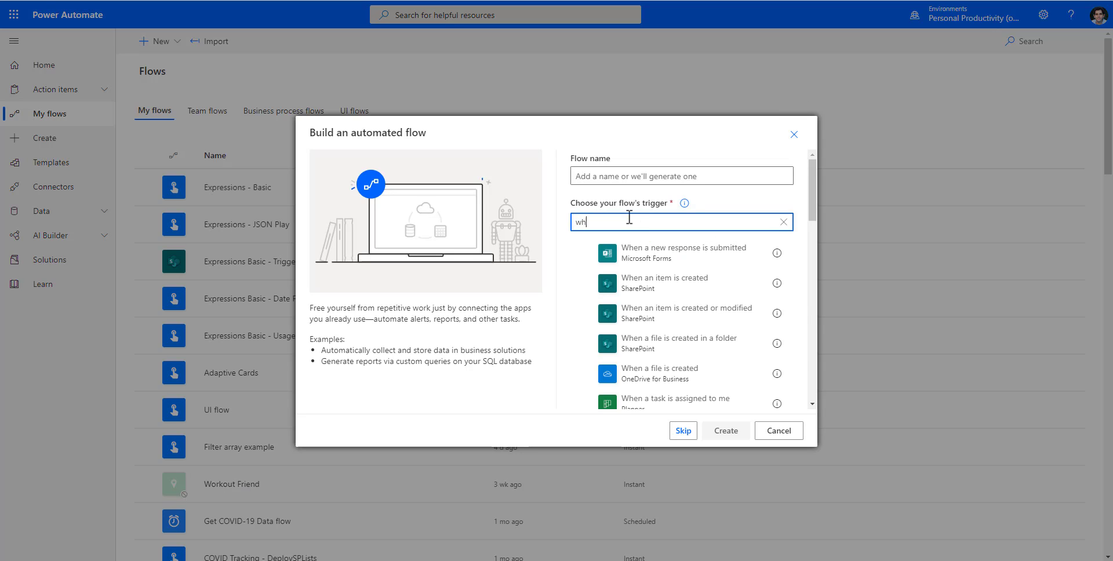
type("en an item")
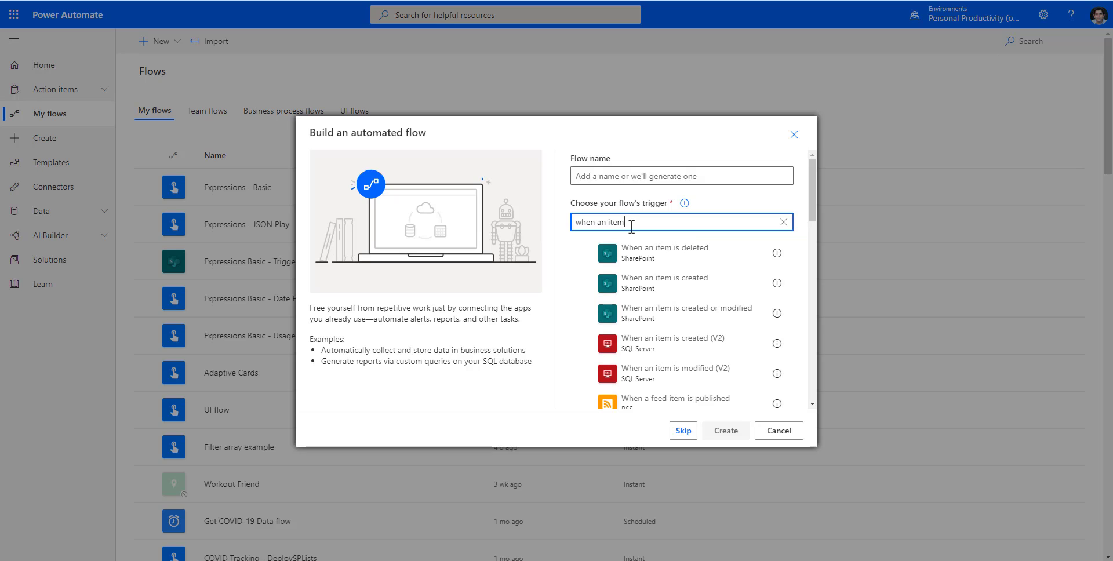
left_click(716, 290)
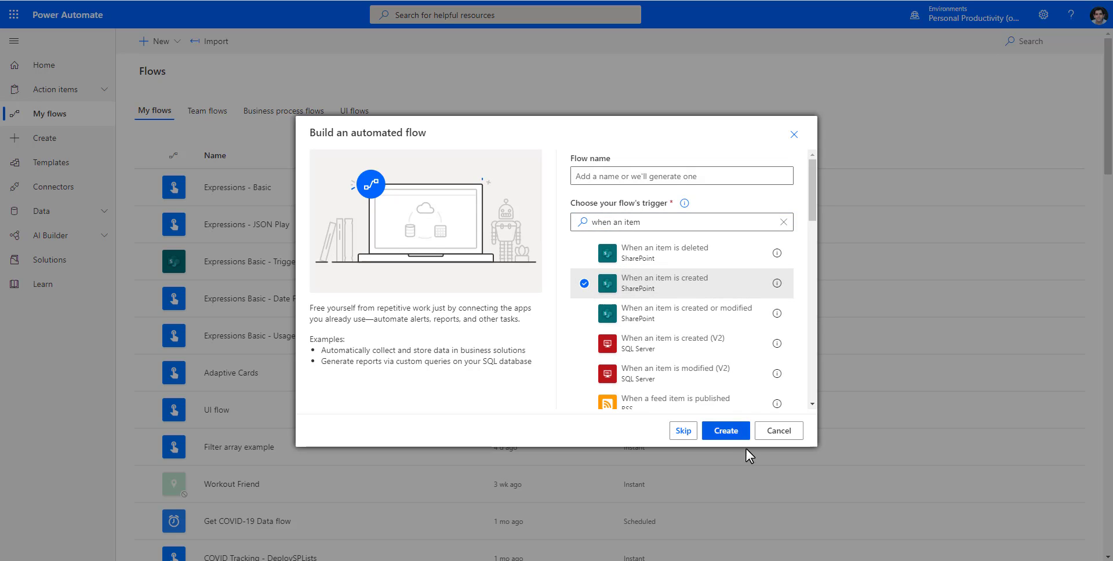
left_click(728, 433)
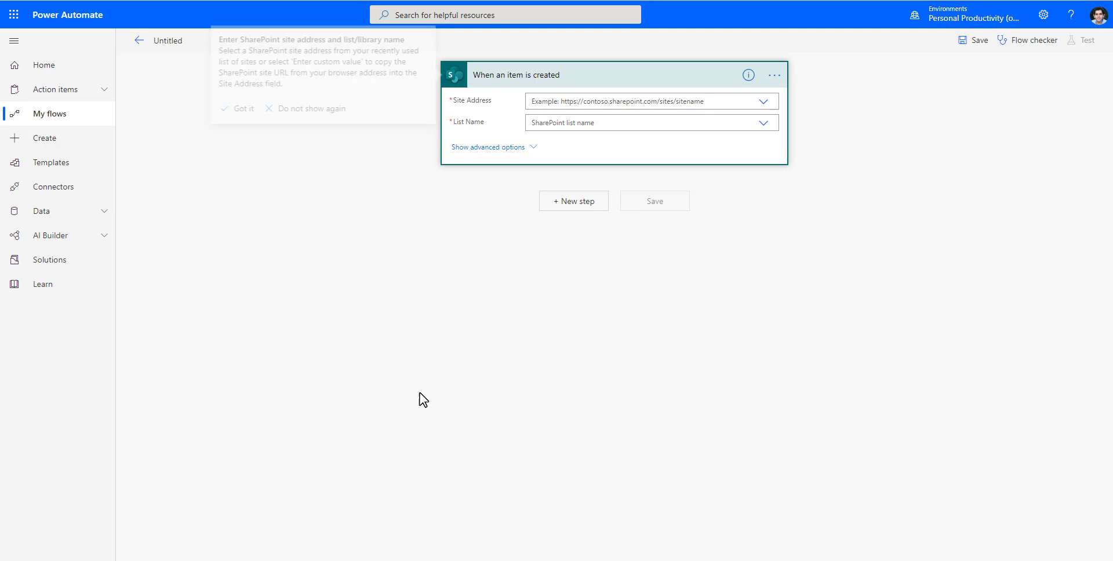
Set the trigger's site address to Flow expressions and its list to Tickets, and check its advanced options
left_click(763, 101)
left_click(764, 102)
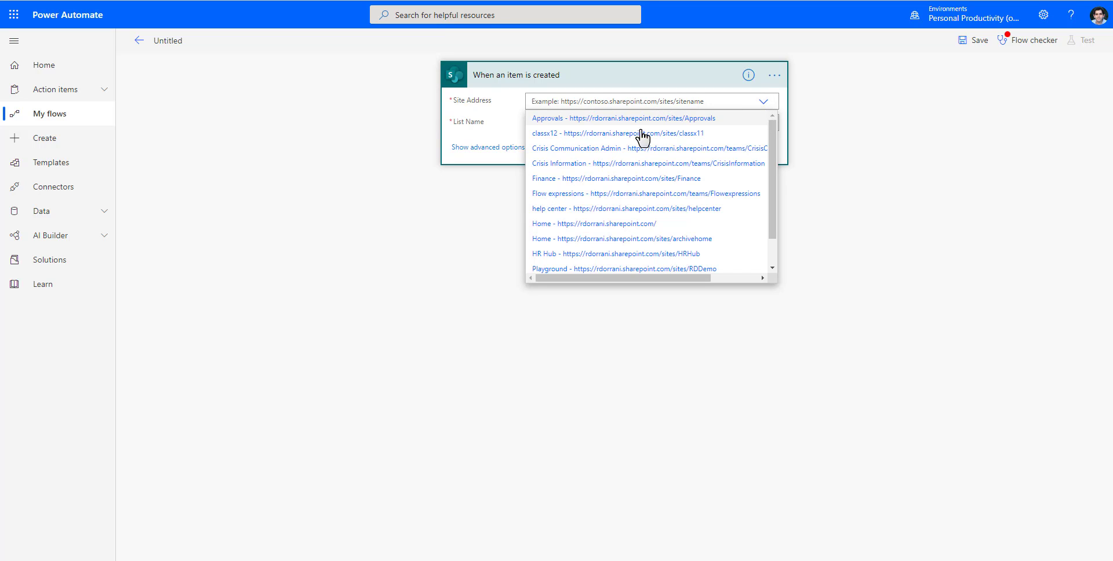
left_click(630, 207)
left_click(617, 135)
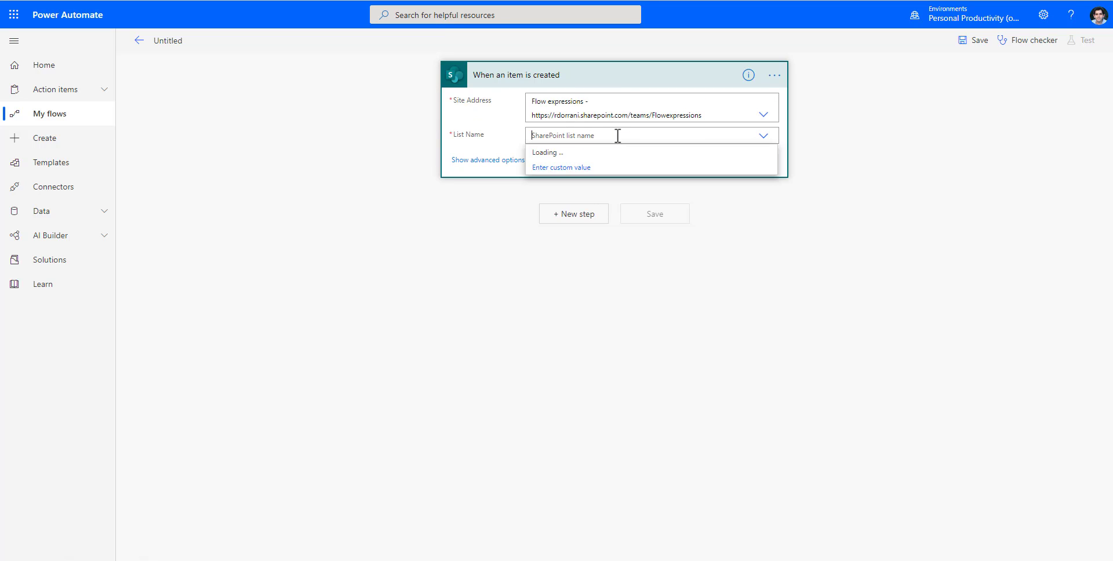
left_click(581, 153)
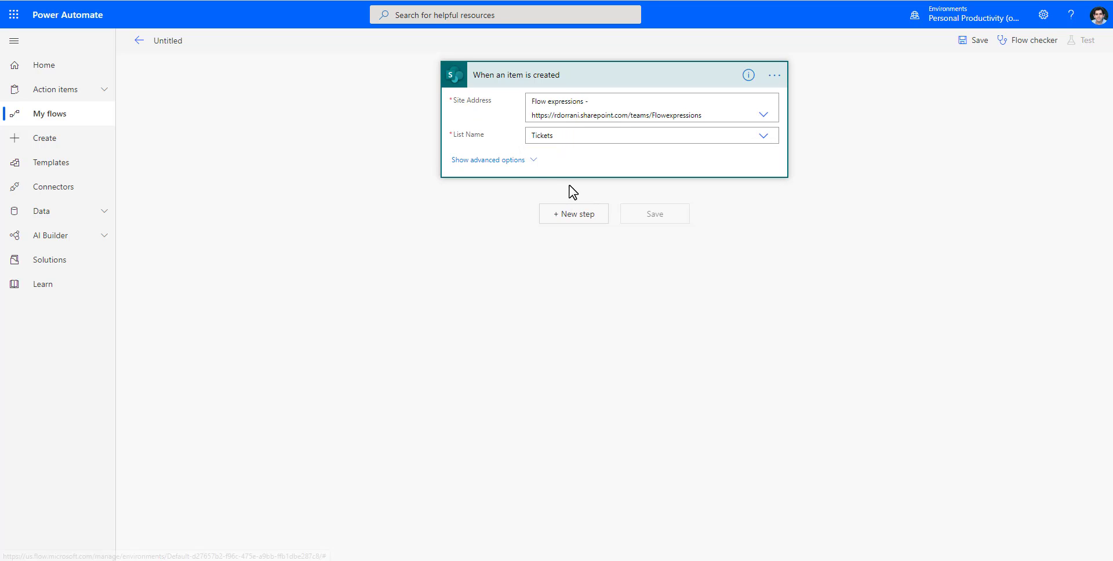
left_click(531, 161)
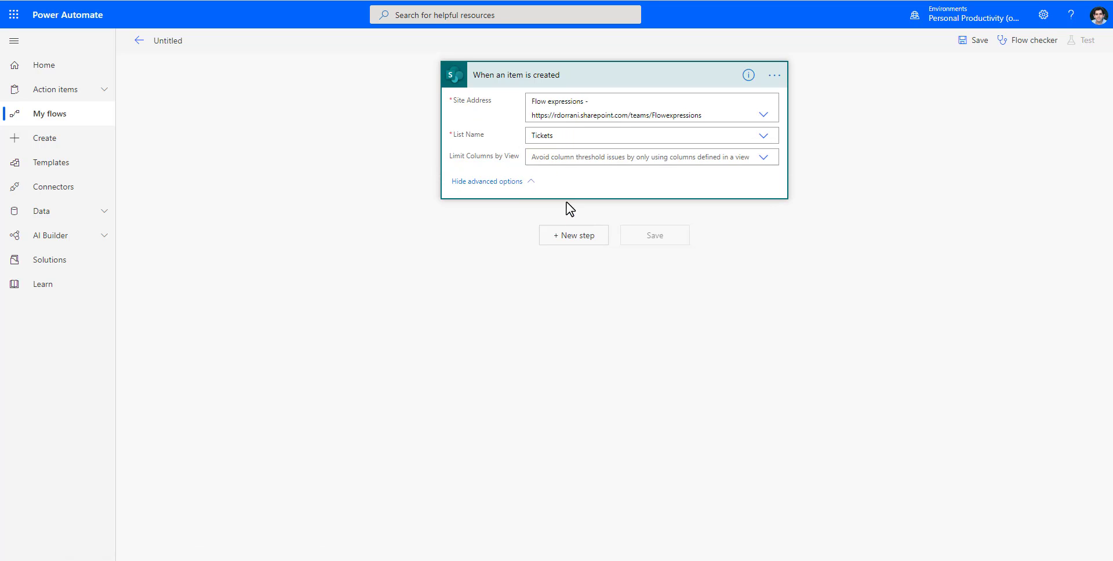
left_click(534, 181)
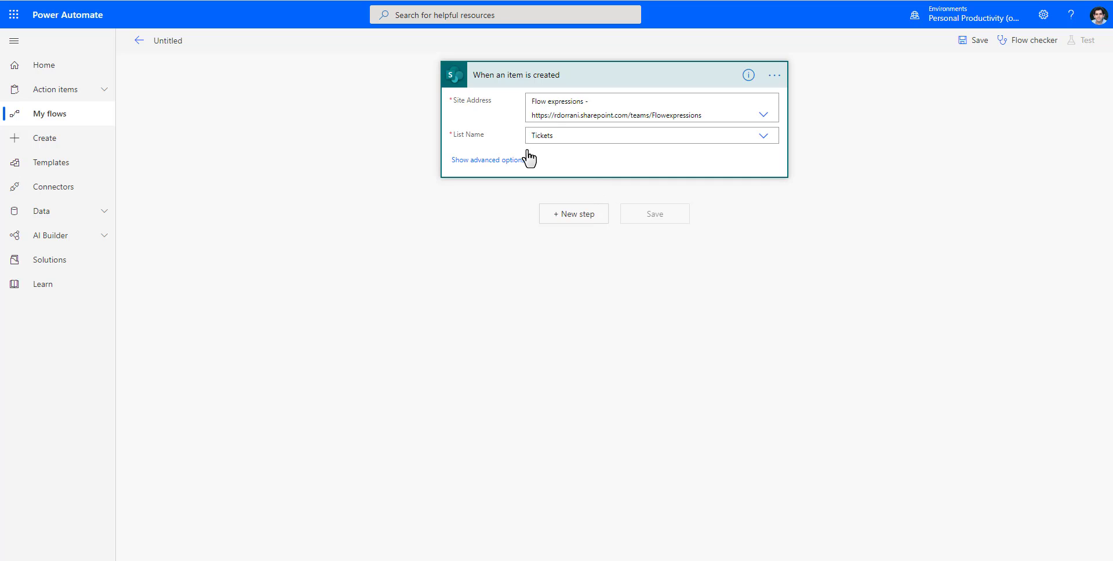
Add a Condition control as the step after the trigger
left_click(565, 214)
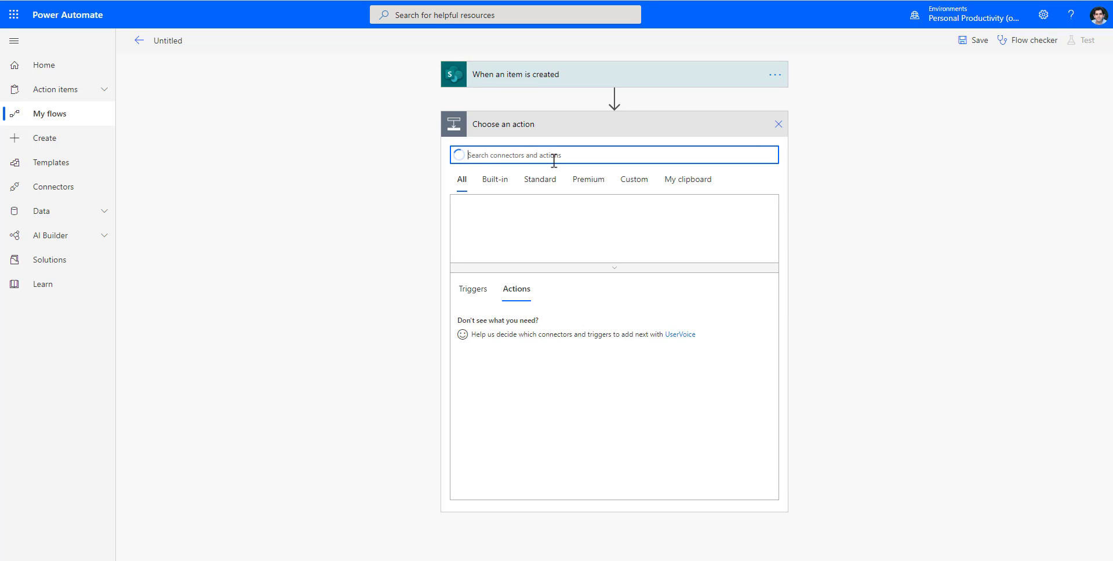
type("condition")
left_click(558, 253)
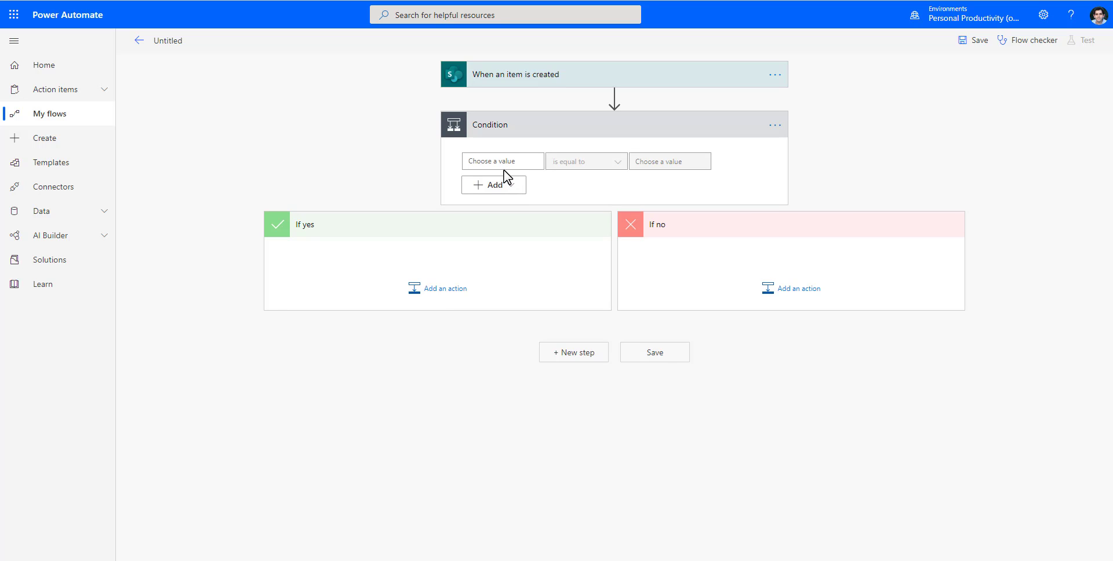
Set the condition's first value to the trigger's Has attachments dynamic content
left_click(503, 161)
left_click(661, 214)
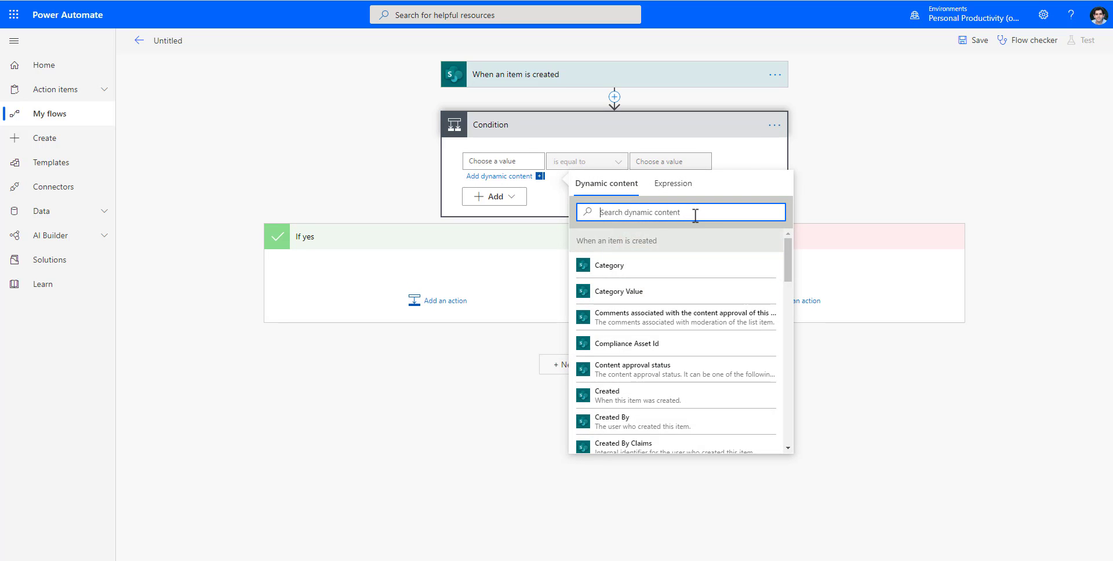
type("atte")
key("BackSpace")
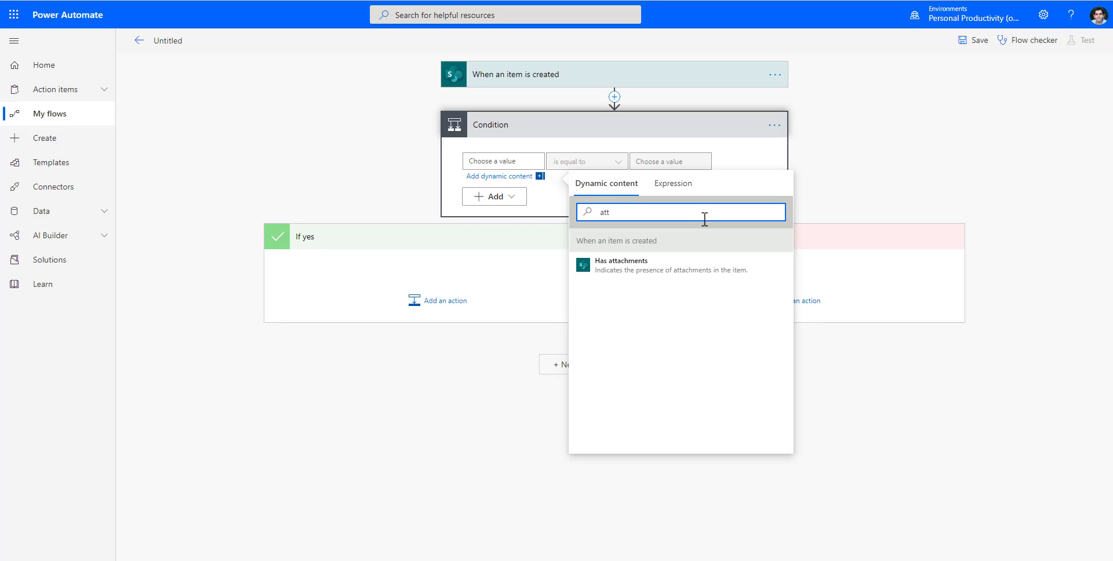
left_click(629, 275)
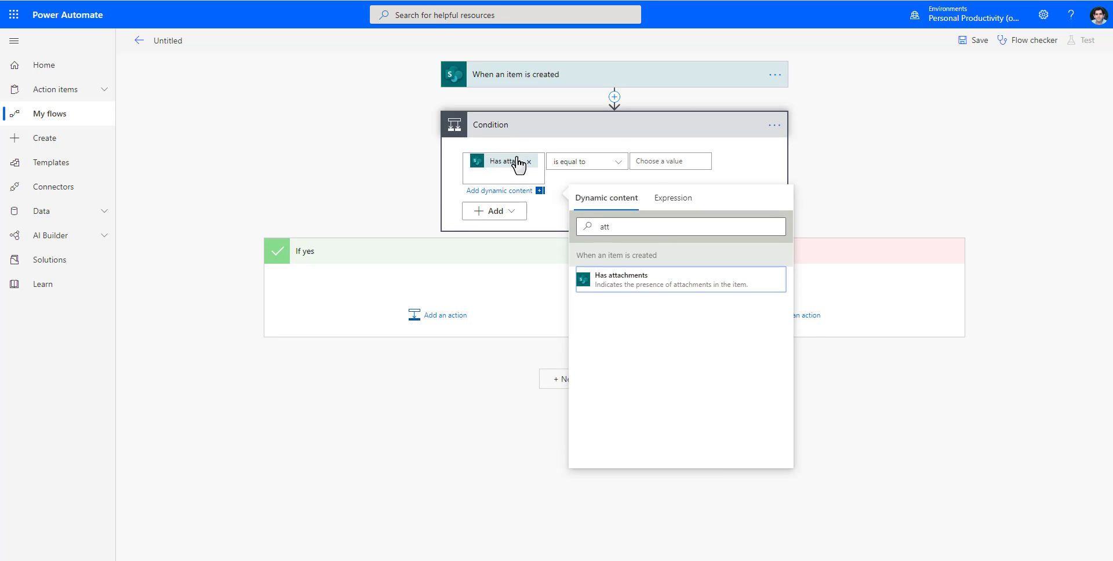
Set the condition's comparison value to the expression true, keeping the "is equal to" operator
left_click(661, 165)
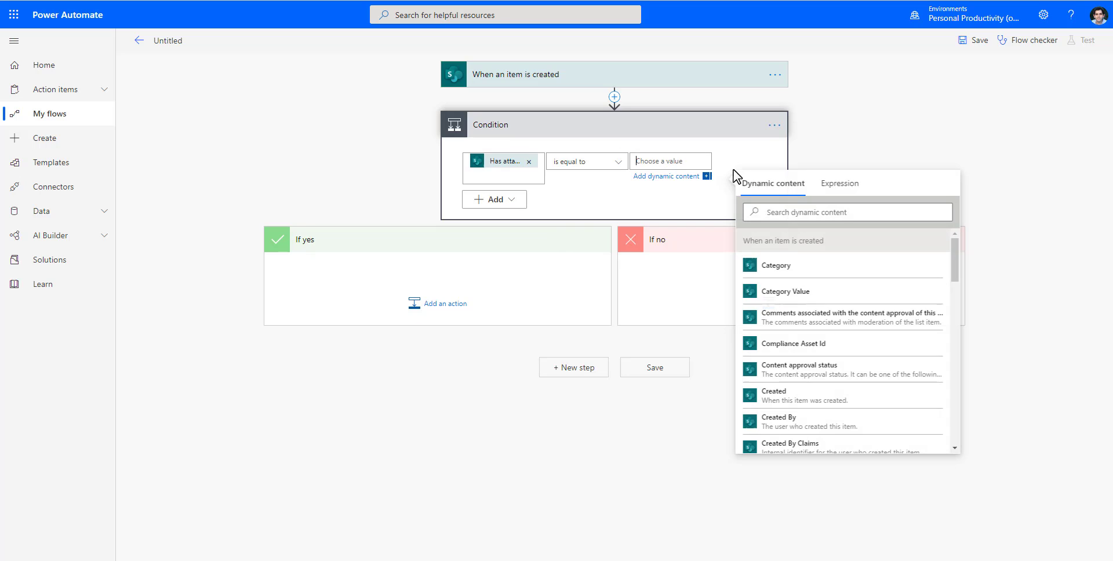
left_click(840, 184)
left_click(804, 211)
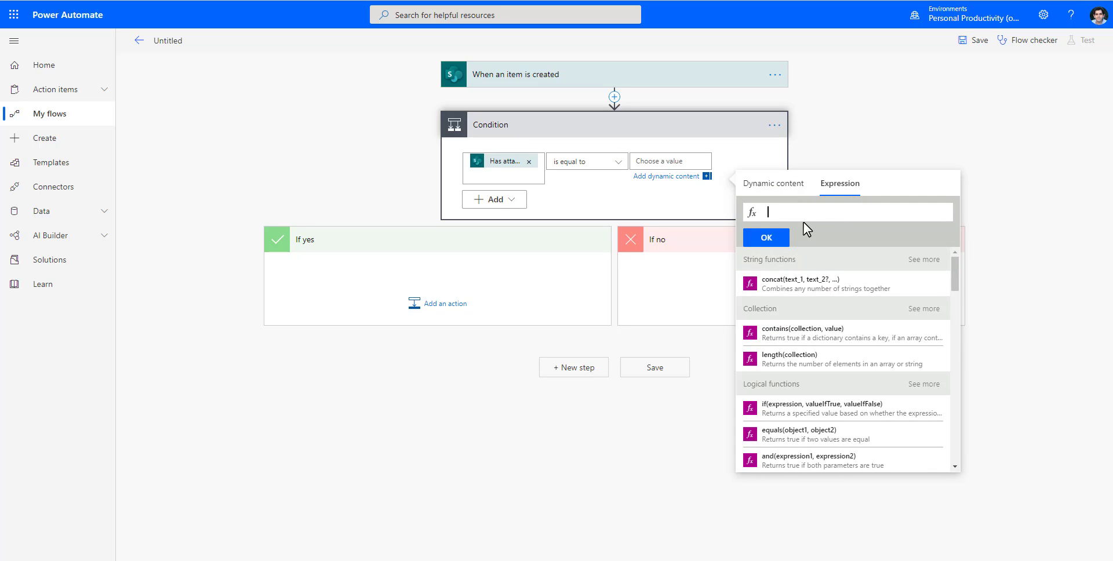
type("true")
left_click(805, 223)
left_click(767, 237)
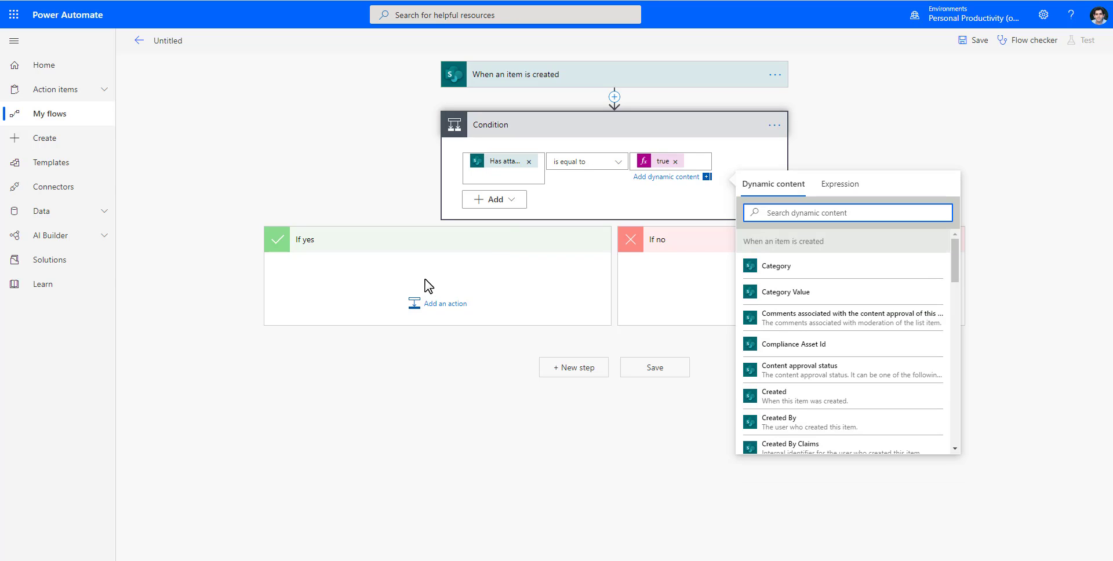
Add a Data Operation Compose action to the condition's If yes branch
left_click(436, 305)
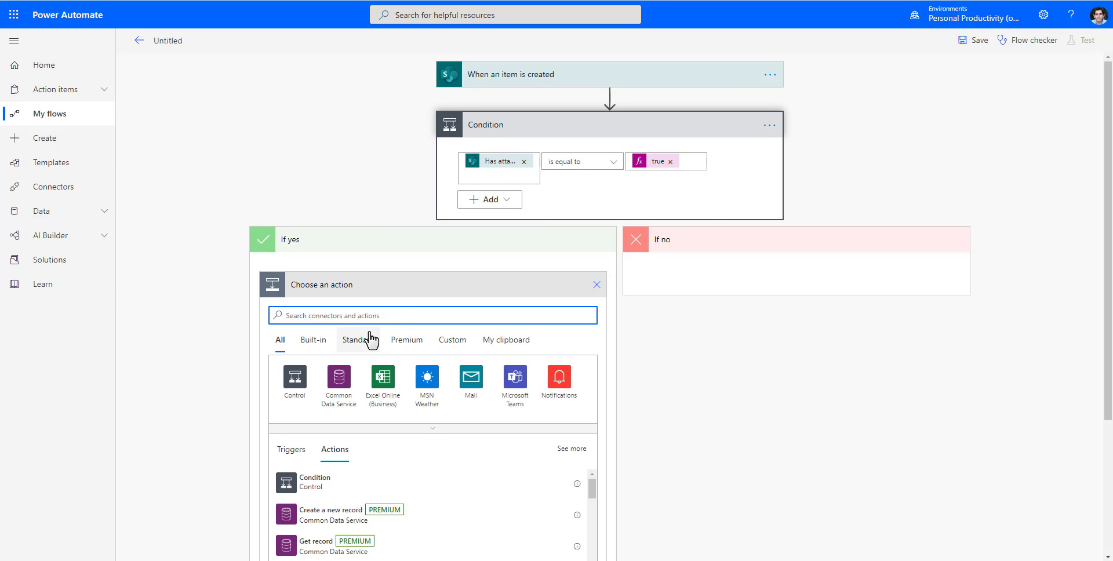
type("compose")
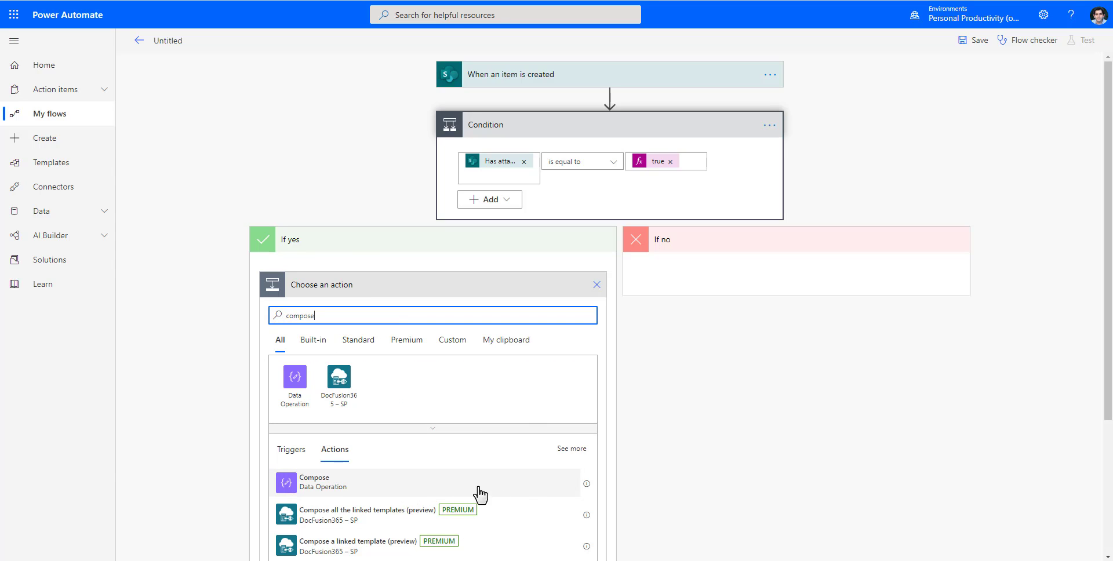
mouse_move(588, 488)
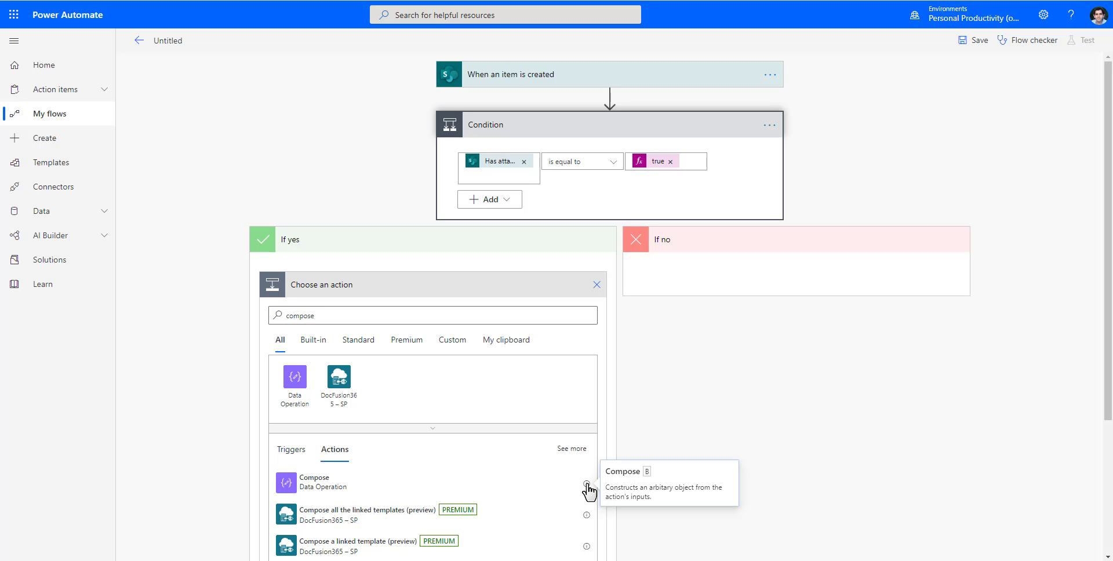
left_click(537, 487)
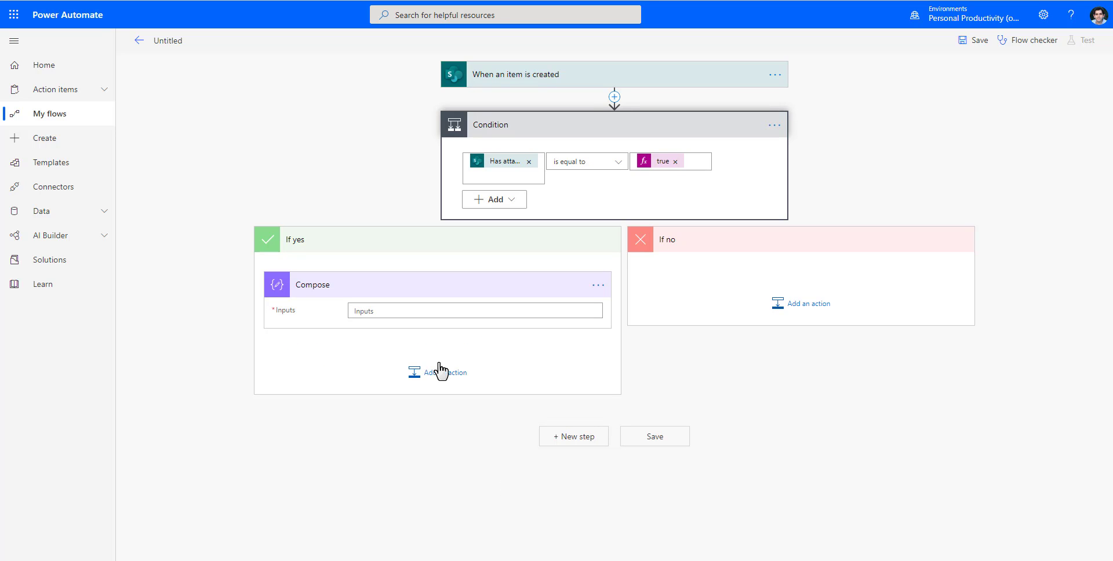
Set the Compose action's inputs to the text "Has attachment" and save the flow
left_click(377, 313)
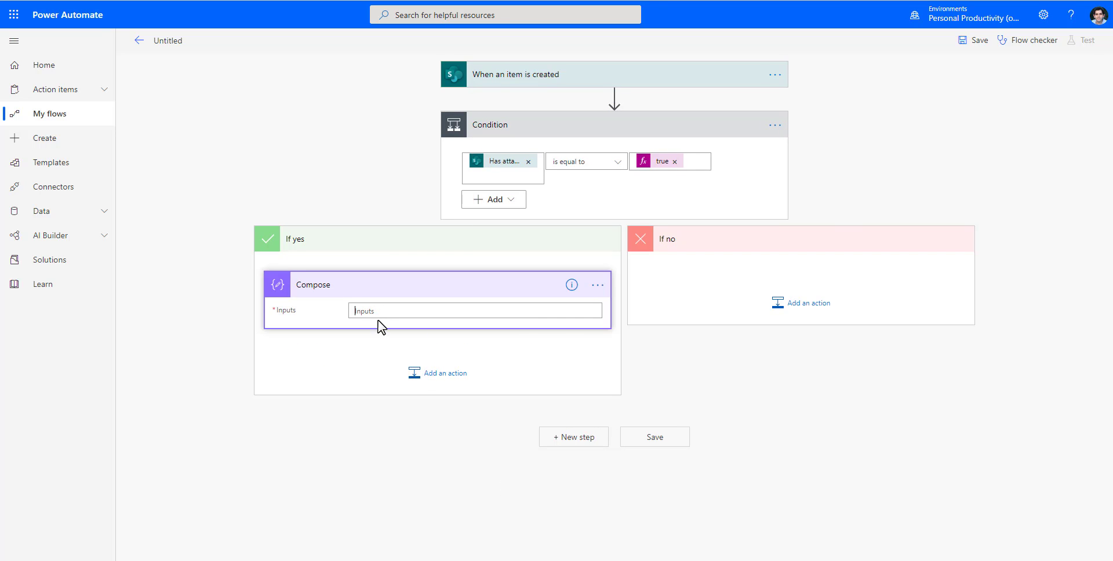
type("Ha")
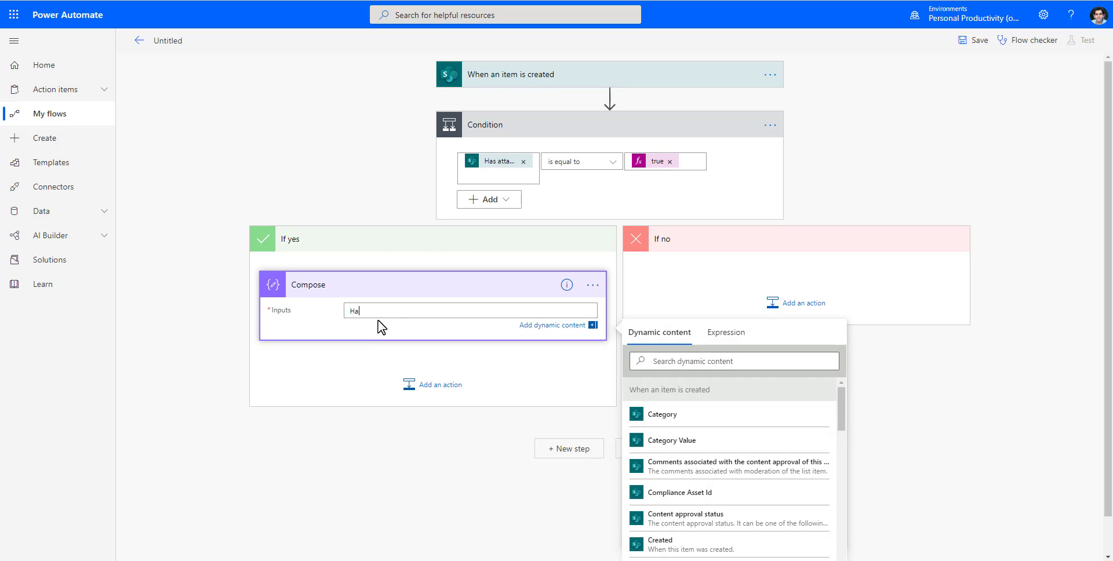
type("s attachment")
left_click(365, 485)
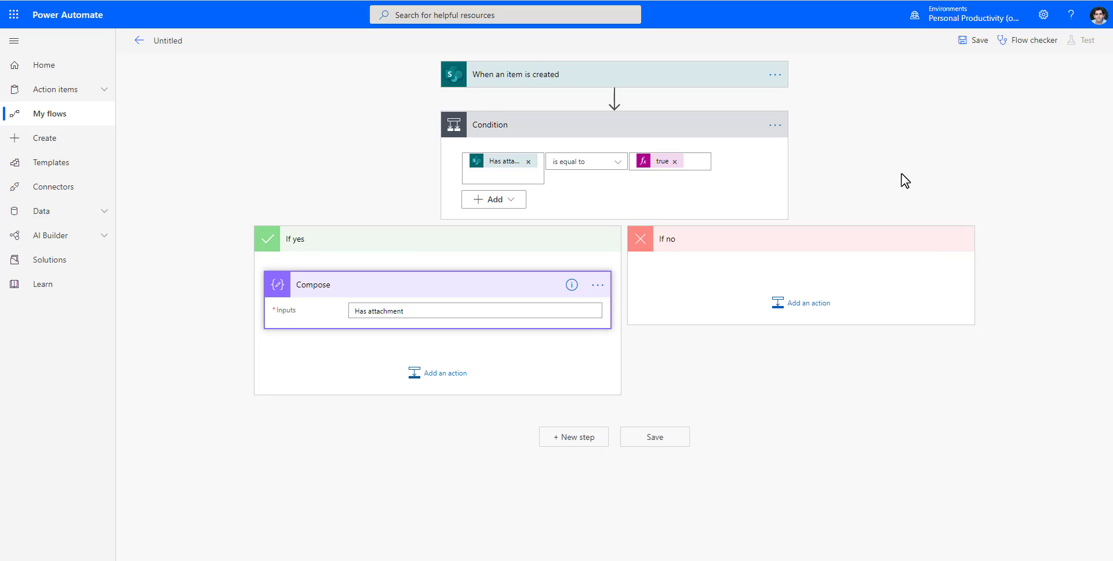
left_click(974, 41)
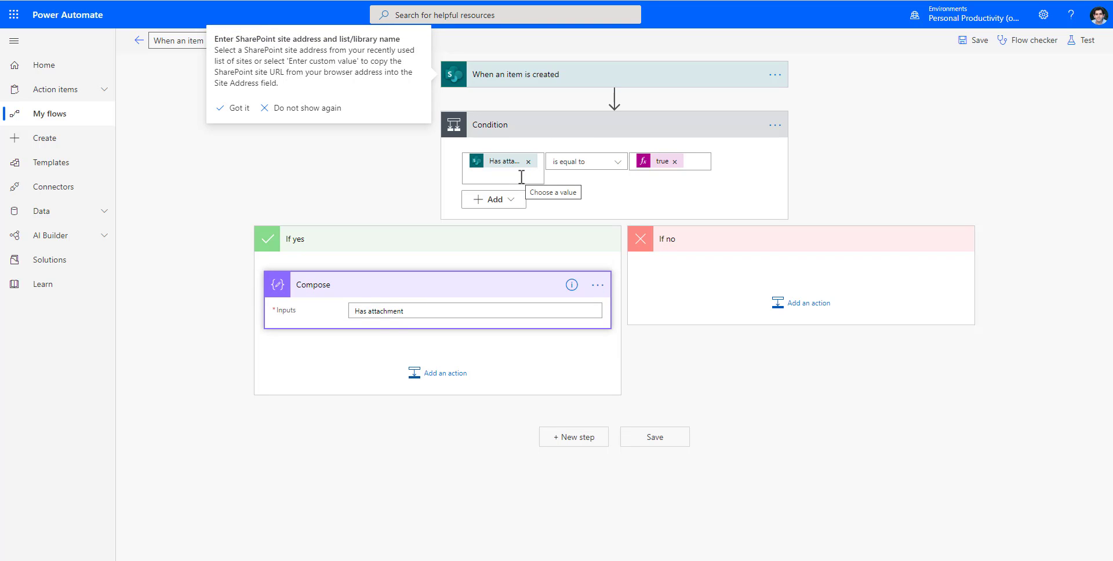
left_click(347, 358)
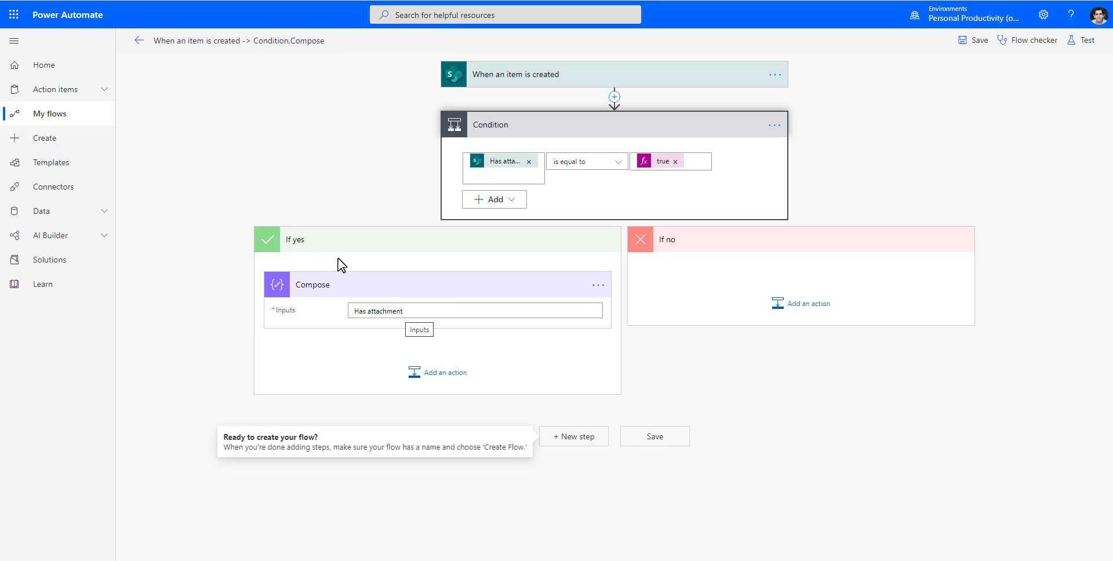
In the SharePoint Tickets list, create an item titled "IT request" with category IT, description "sample" and no attachment
key("ctrl+Tab")
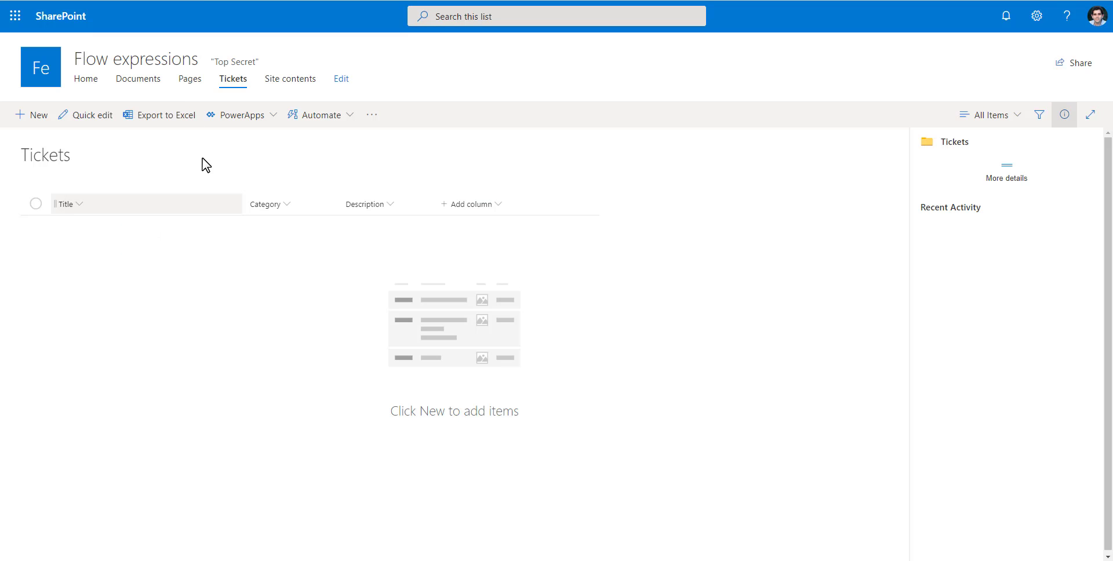
left_click(39, 118)
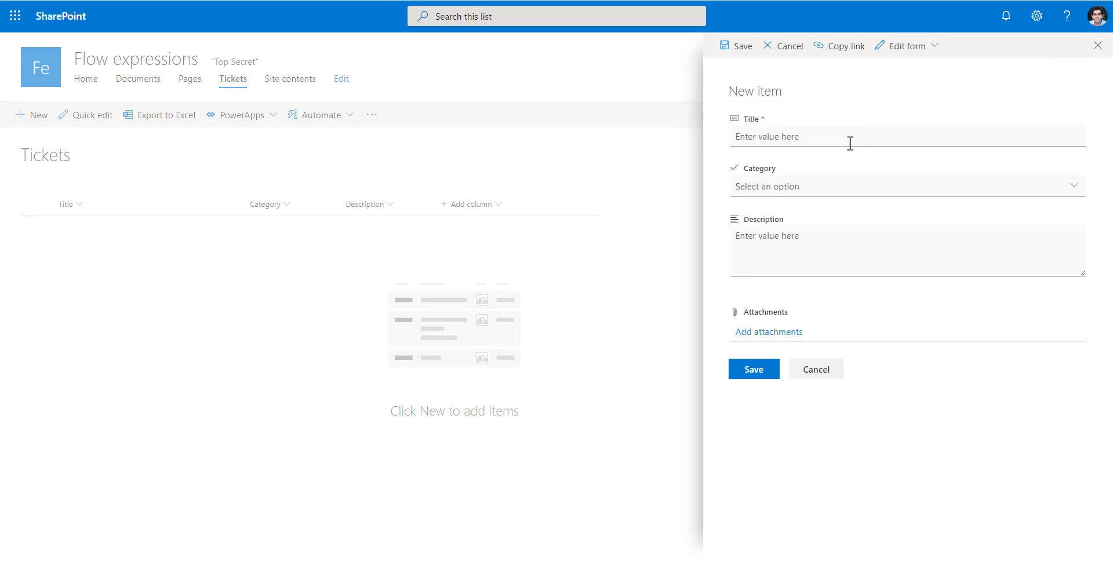
left_click(811, 139)
type("IT request")
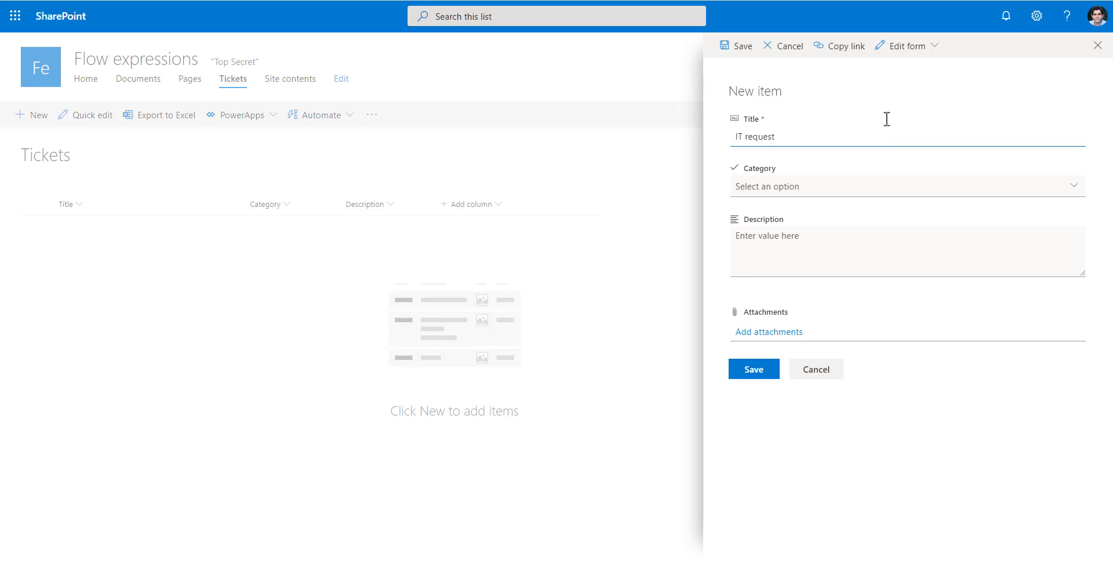
left_click(809, 190)
left_click(765, 231)
left_click(772, 252)
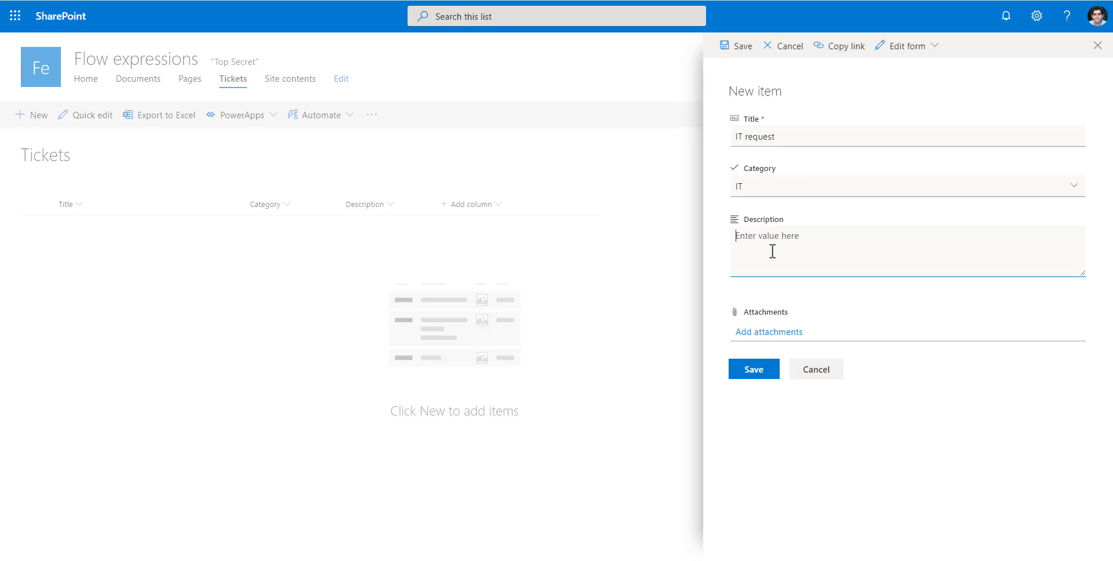
type("sample")
left_click(735, 376)
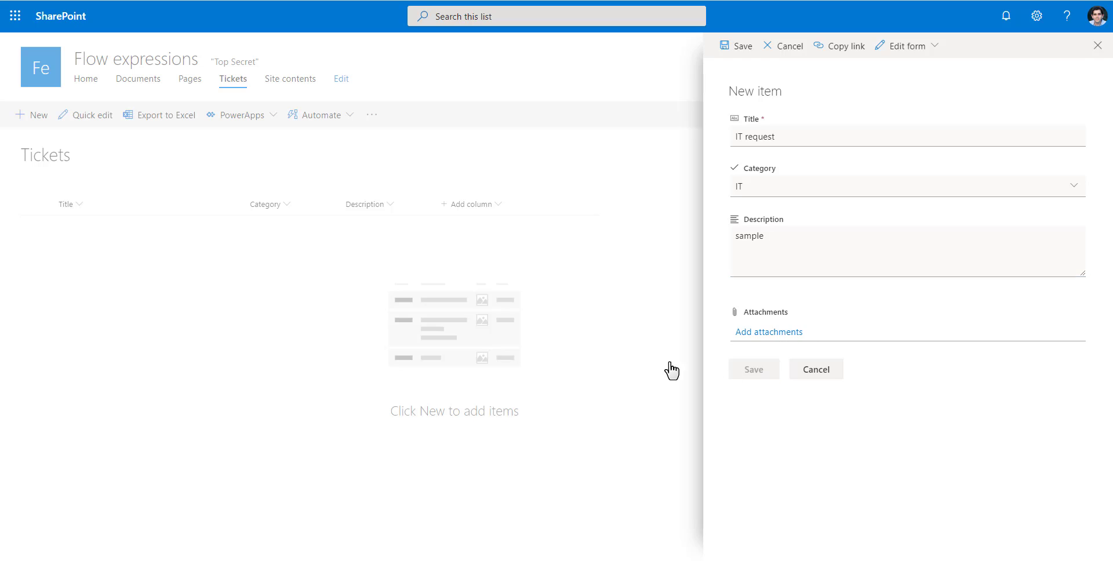
Create another ticket titled "Computer issue" with category IT, description "sample desc" and covid19_logo.png attached
left_click(27, 122)
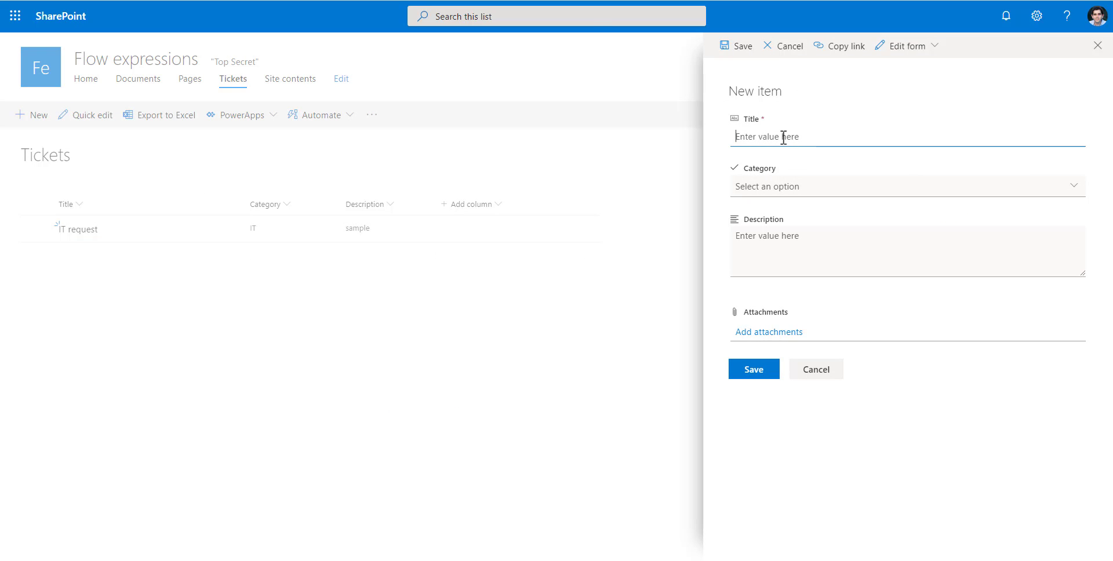
type("Computer issue")
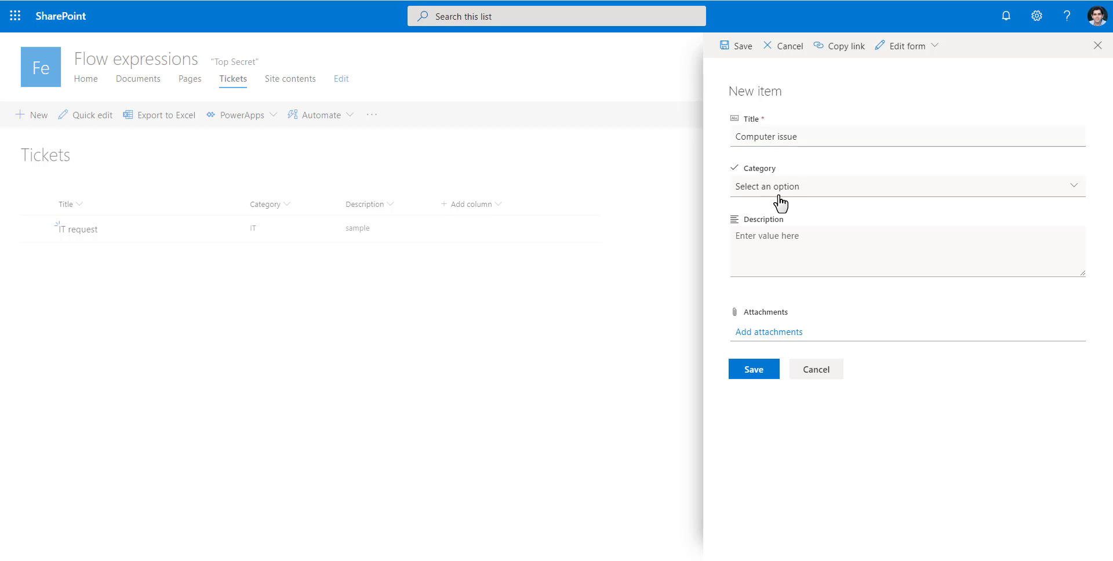
left_click(776, 191)
left_click(766, 229)
left_click(779, 261)
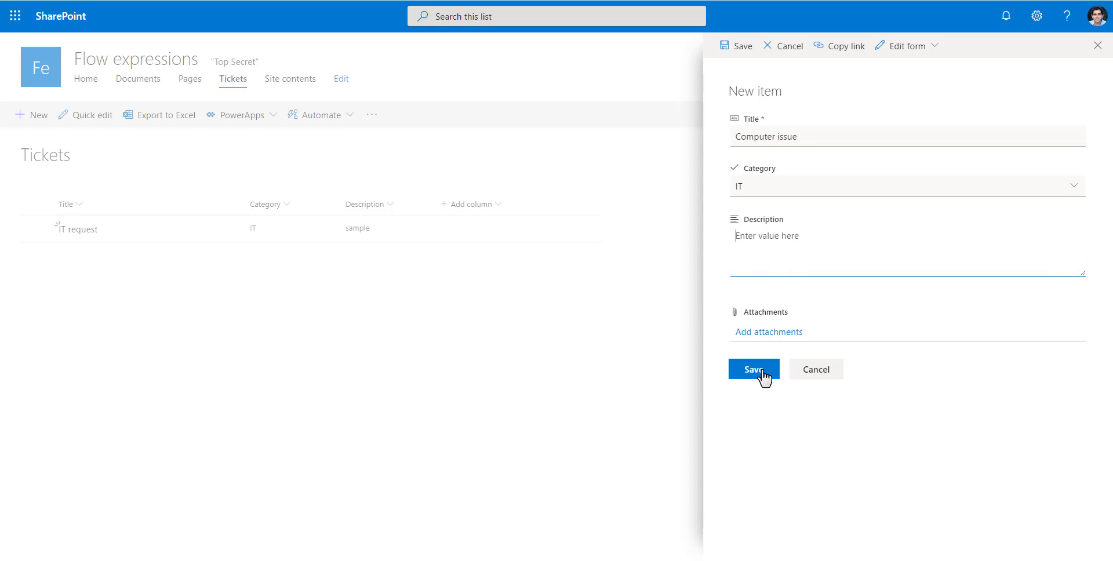
type("sample desc")
left_click(765, 333)
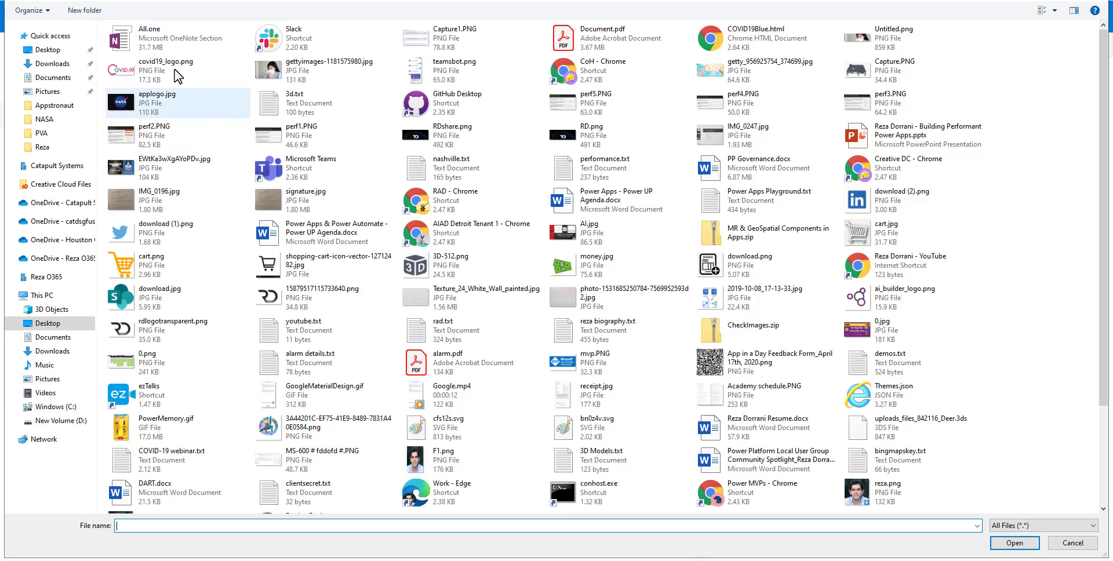
double_click(162, 69)
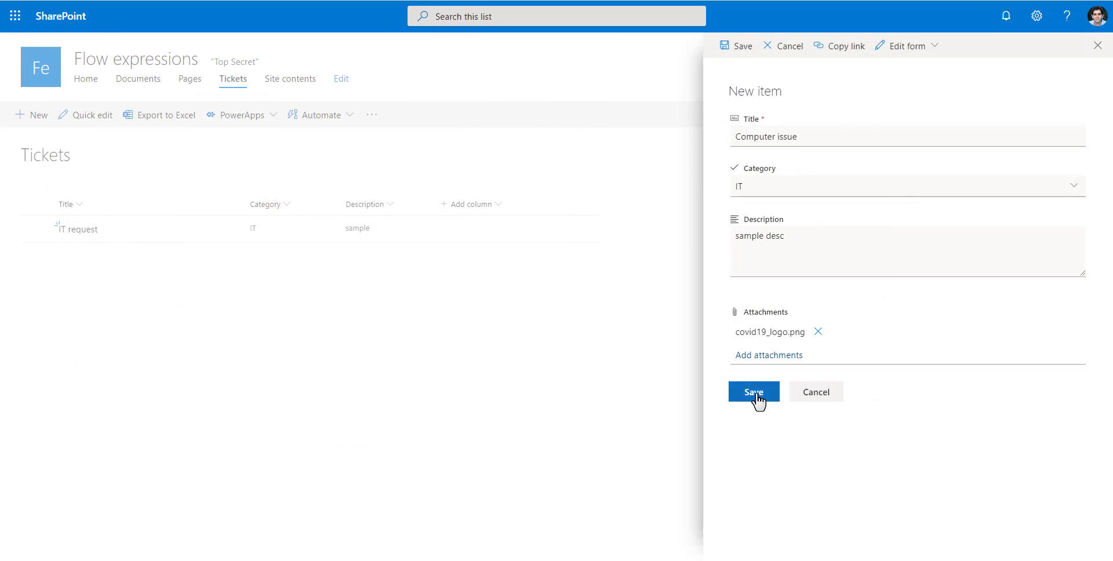
left_click(756, 395)
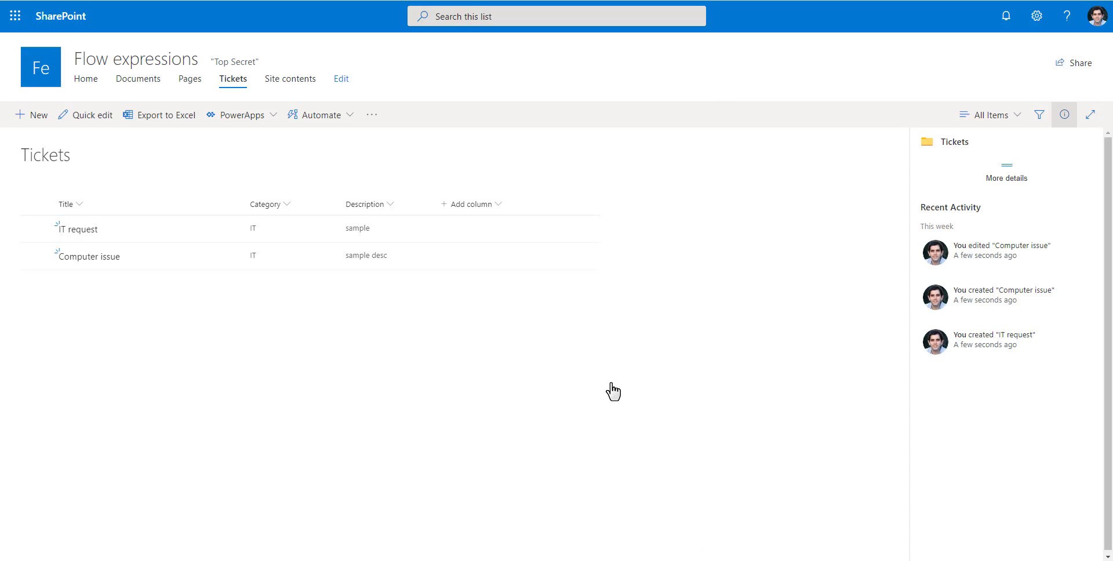
Switch back to Power Automate, open the flow's details page and reload it to refresh the run history
left_click(325, 1)
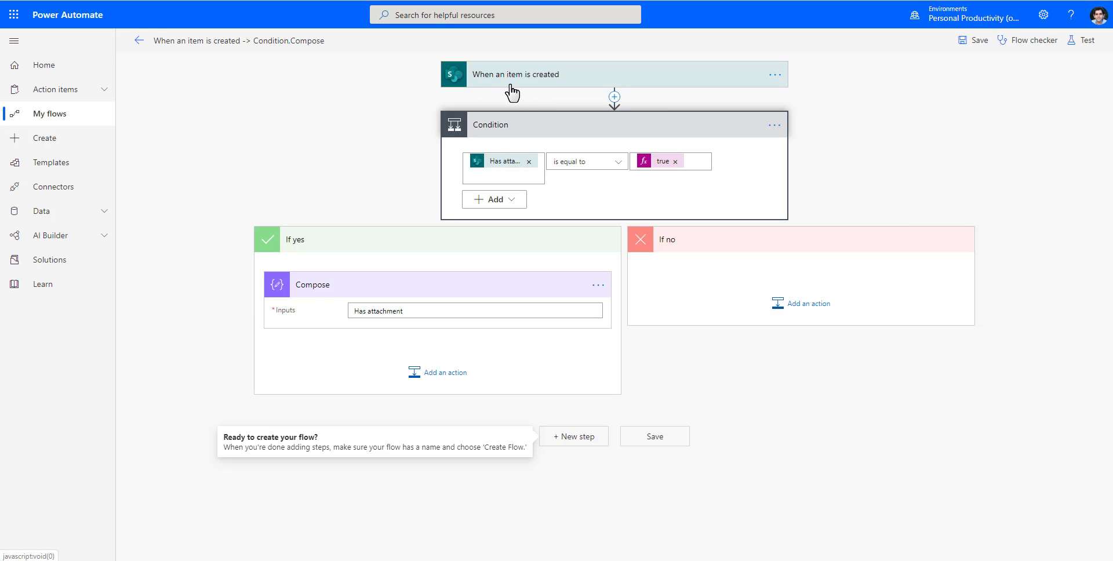
left_click(139, 45)
left_click(607, 85)
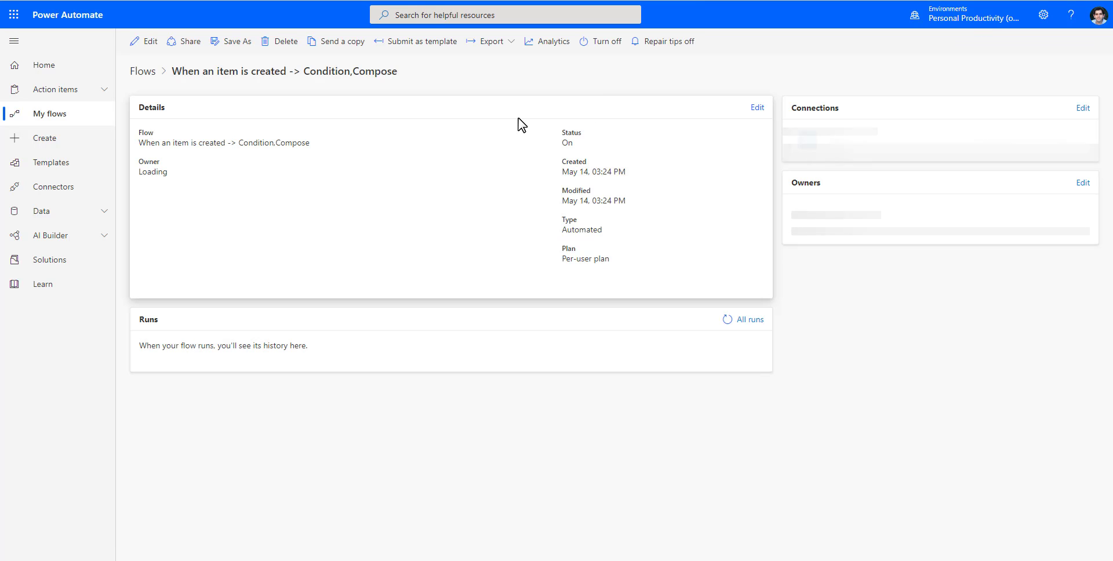
right_click(434, 157)
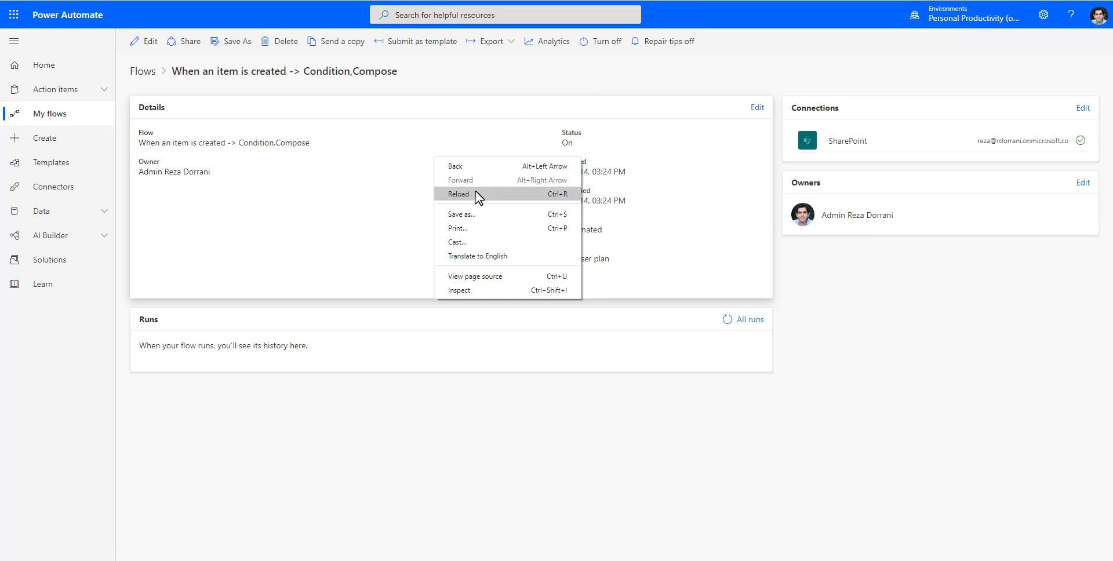
left_click(458, 194)
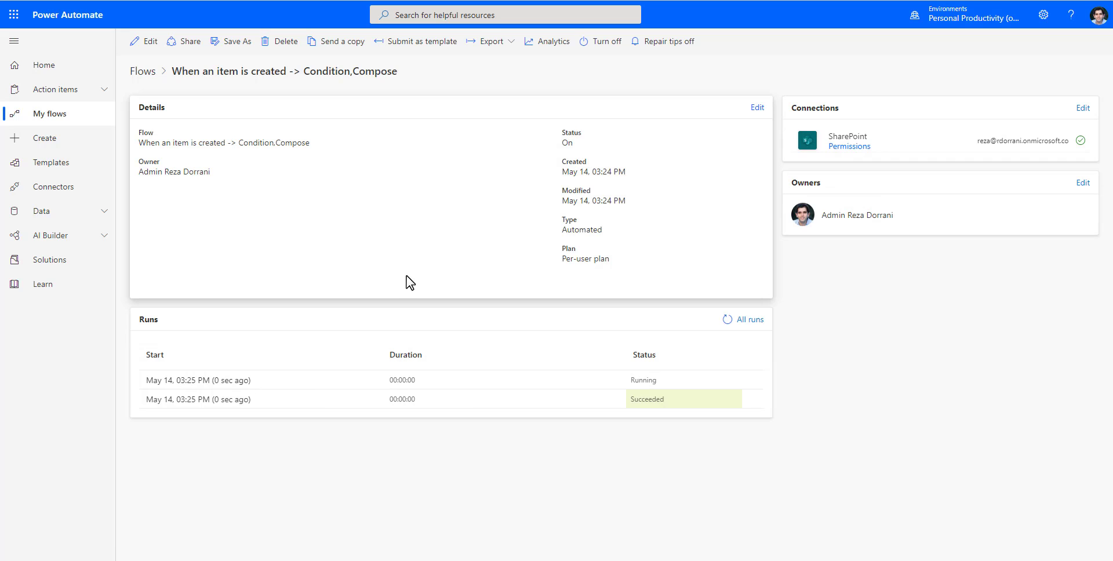
Open the flow run for the IT request ticket and examine the trigger's Has attachments output and the condition's expression result
left_click(215, 407)
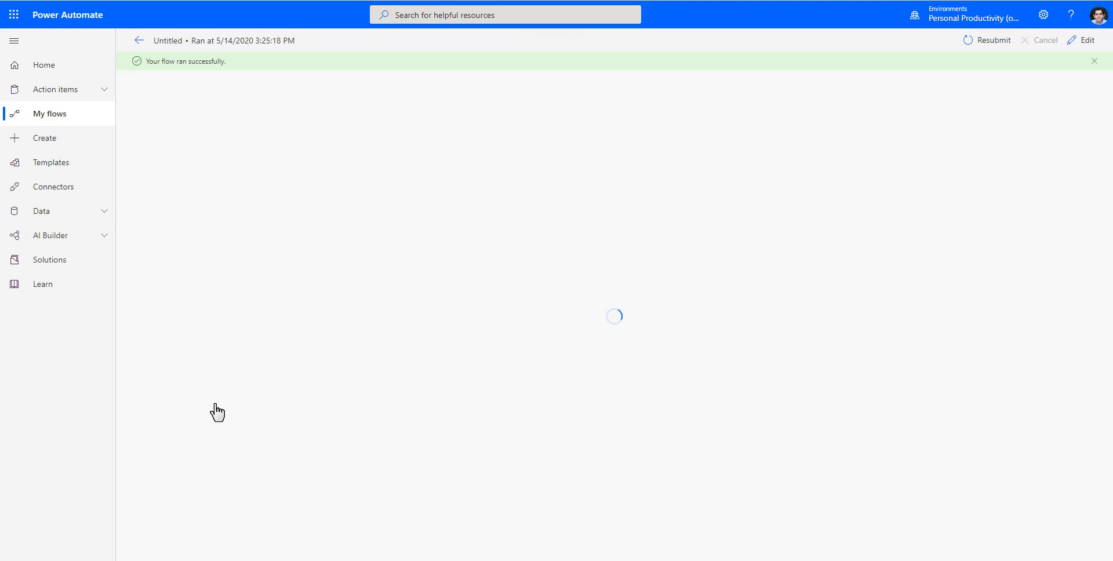
left_click(502, 107)
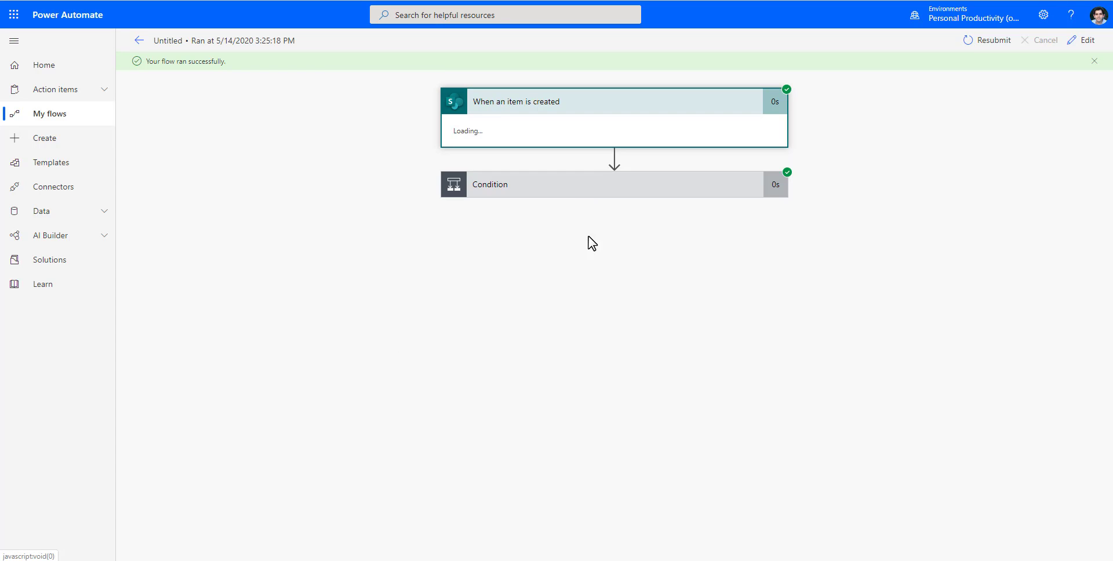
scroll(516, 302, "down", 2)
scroll(516, 313, "down", 15)
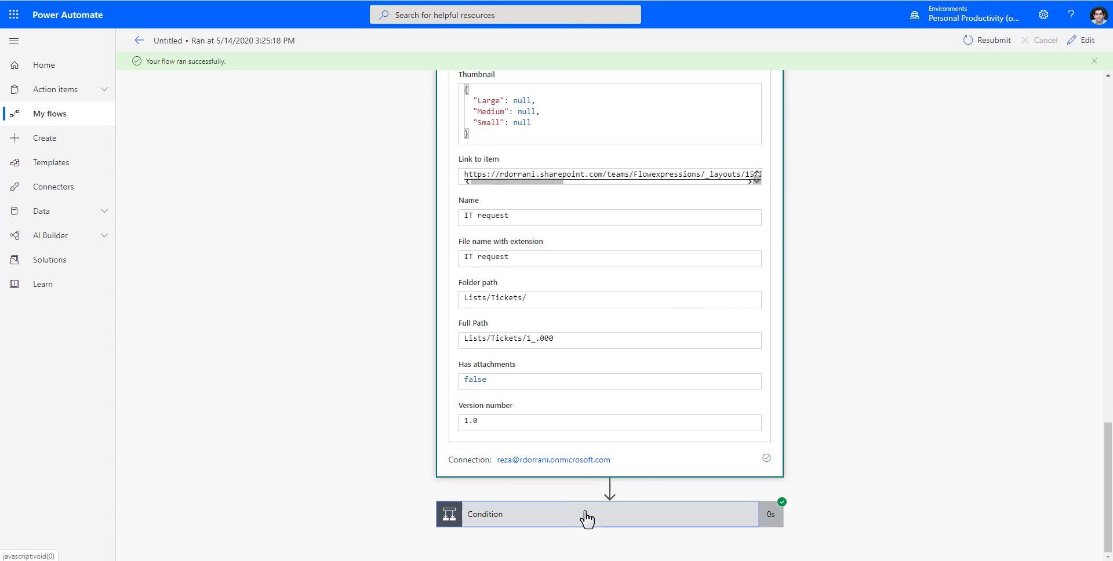
left_click(586, 516)
scroll(270, 467, "down", 3)
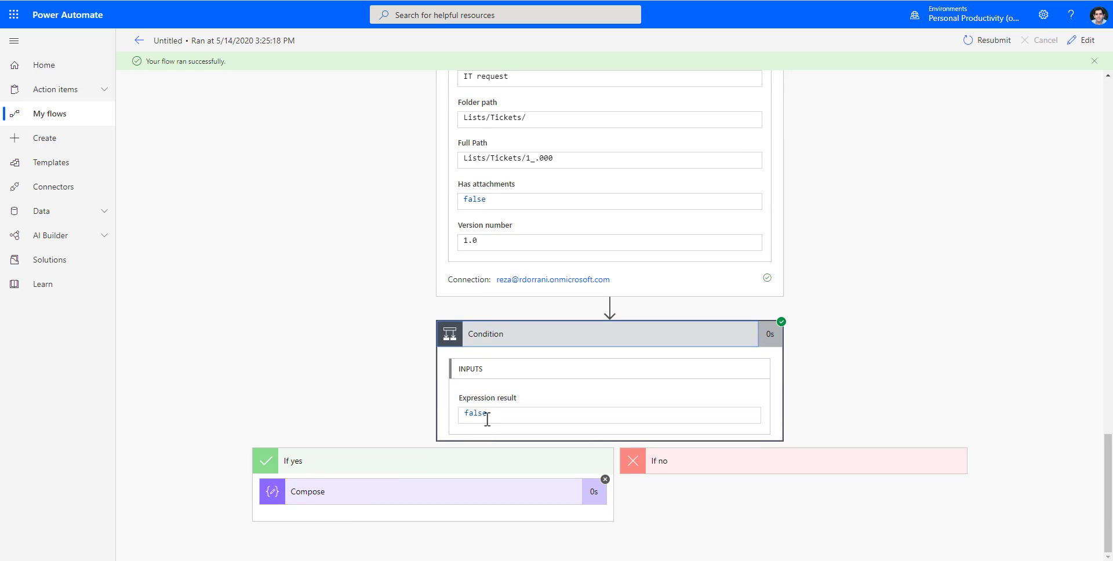
left_click_drag(484, 412, 453, 419)
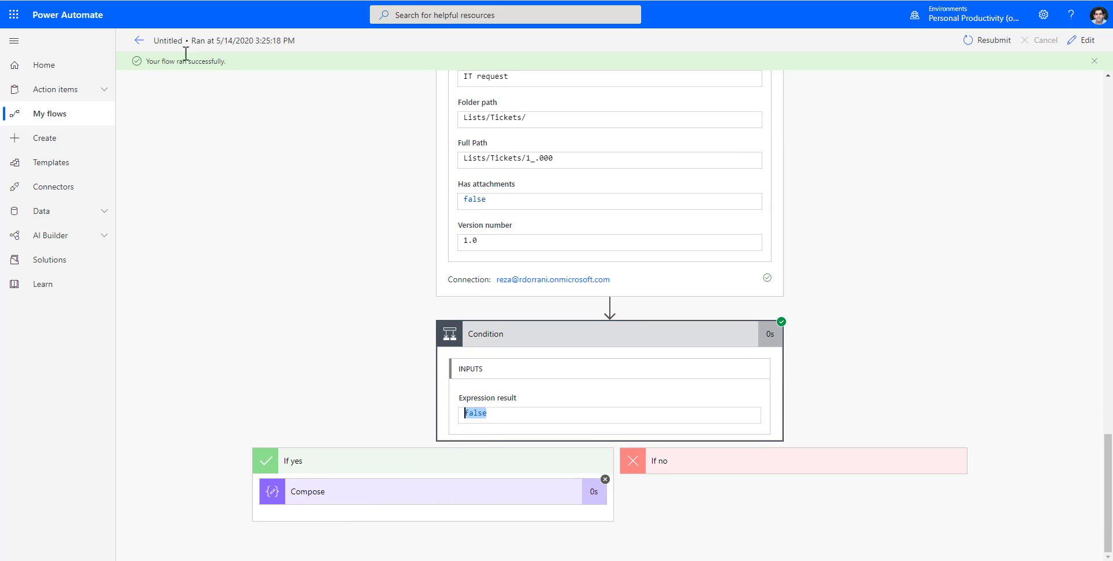
Open the flow run for the Computer issue ticket and examine the condition's expression result and the Compose inputs and outputs
left_click(139, 42)
left_click(236, 383)
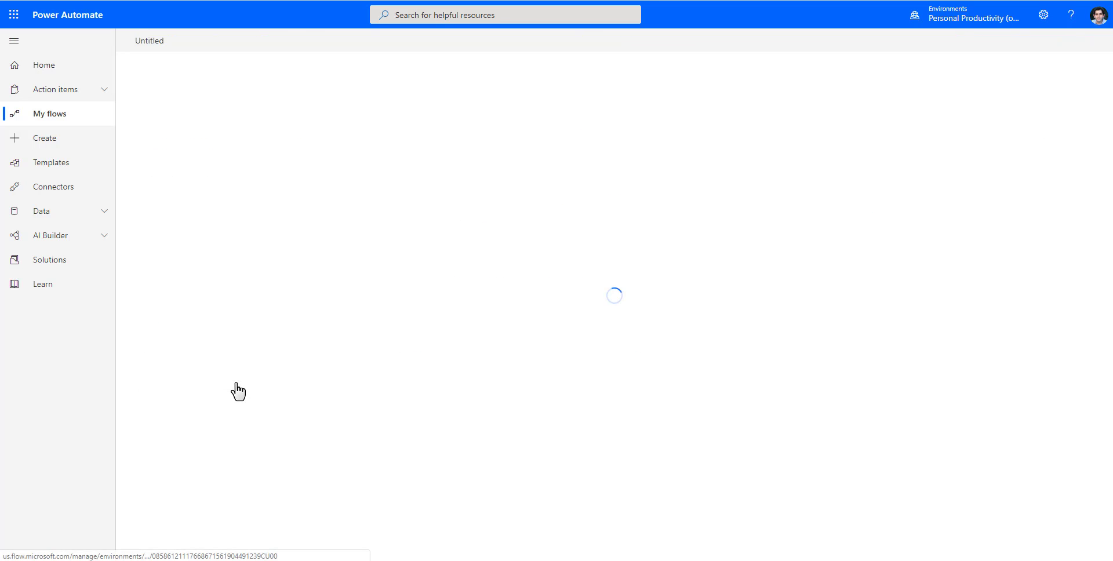
left_click(579, 155)
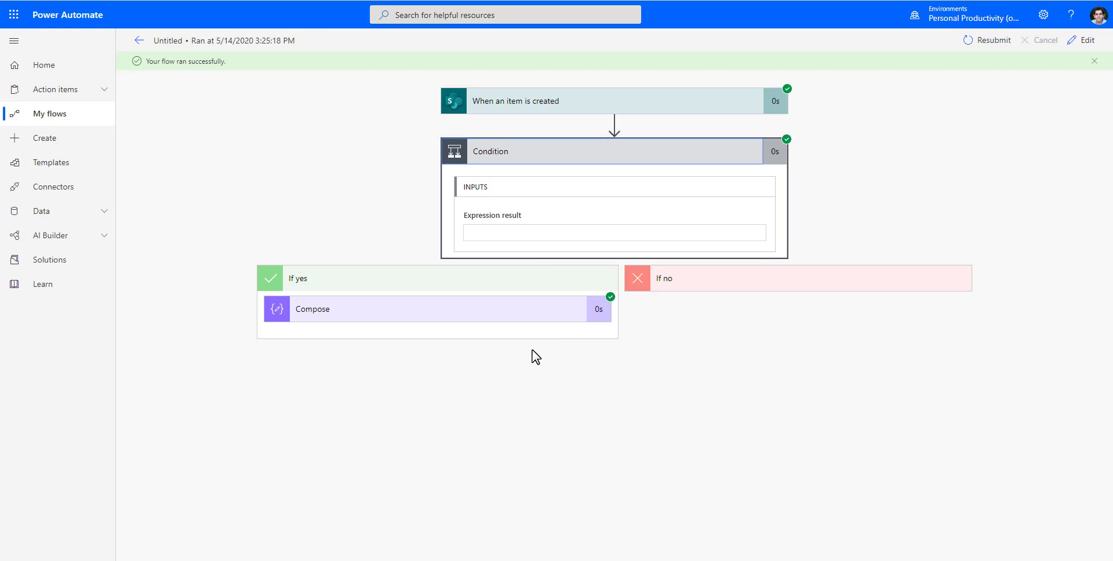
left_click(417, 316)
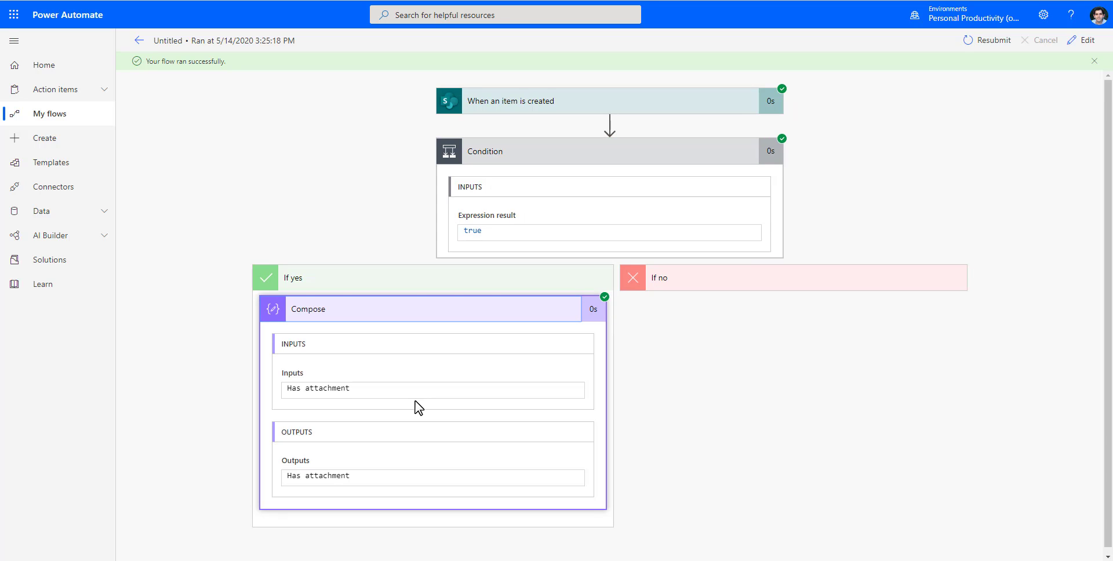
left_click_drag(369, 389, 261, 400)
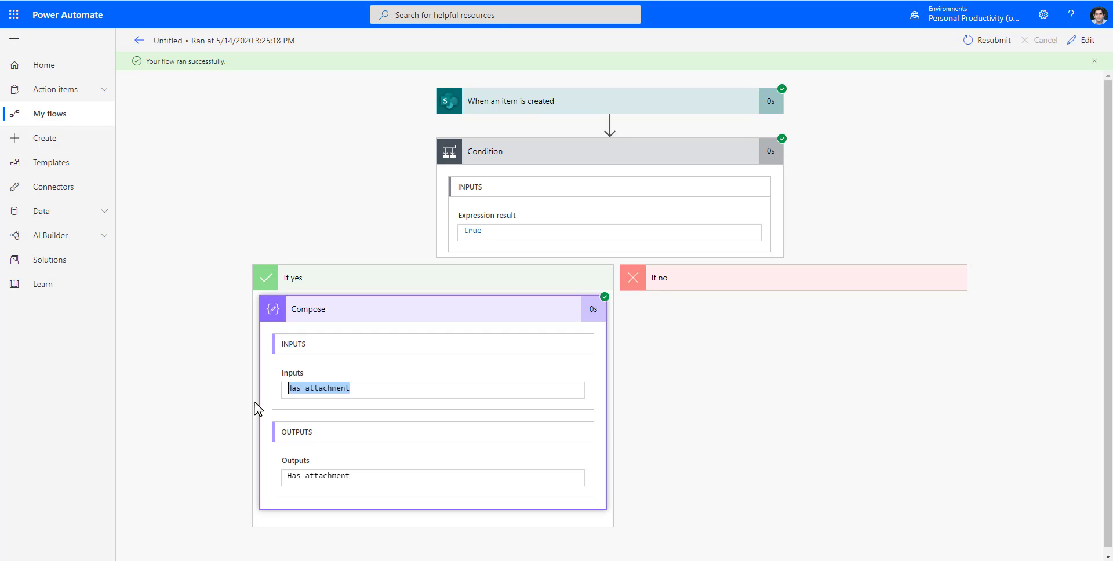
left_click(258, 408)
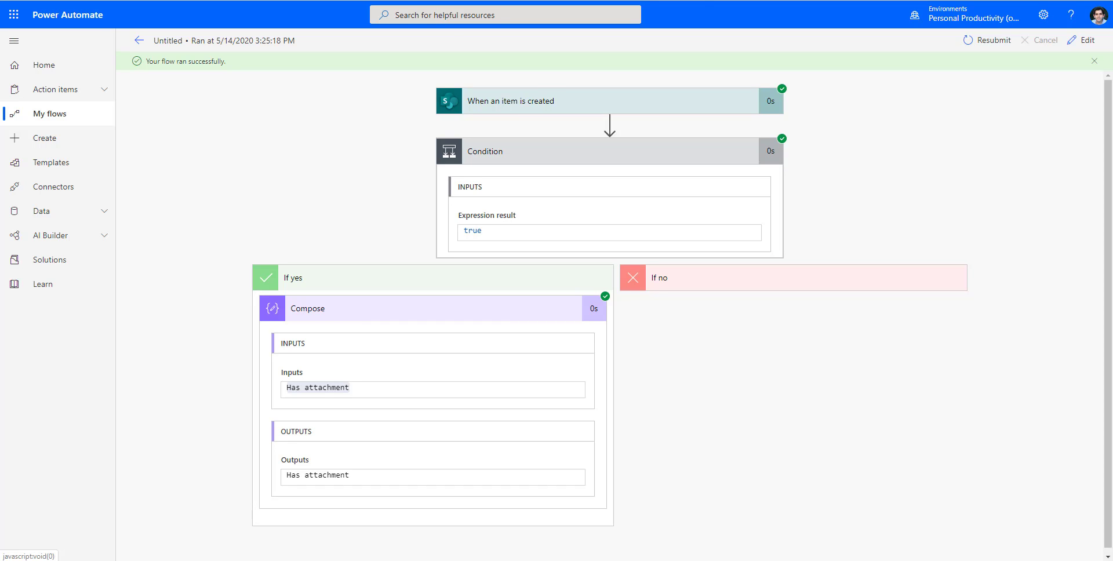
Check the SharePoint Tickets list, switch back to the Power Automate flow run and open the flow for editing
left_click(264, 0)
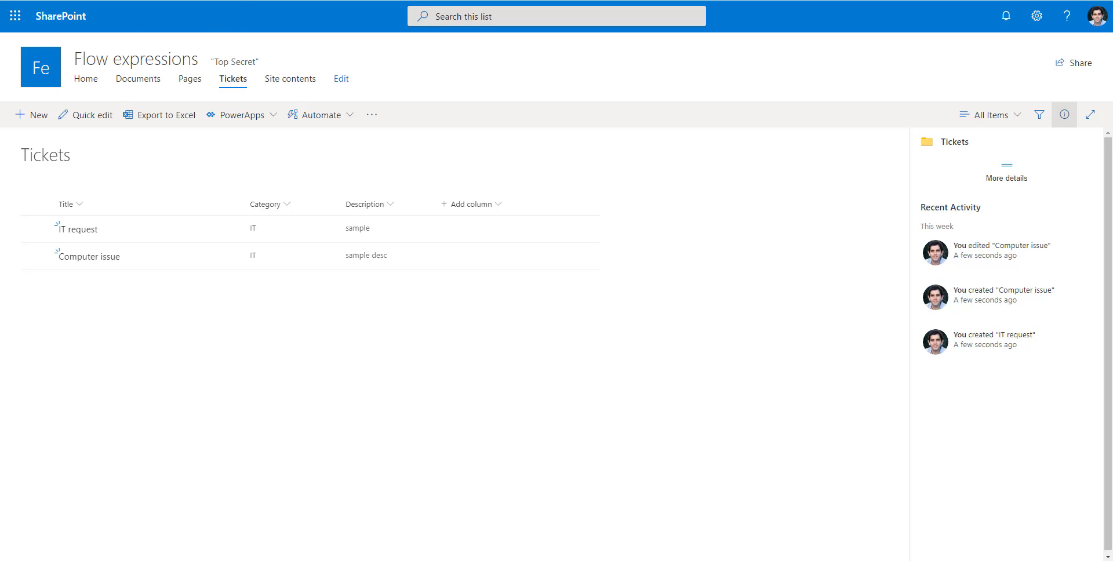
right_click(107, 0)
left_click(311, 330)
left_click(87, 0)
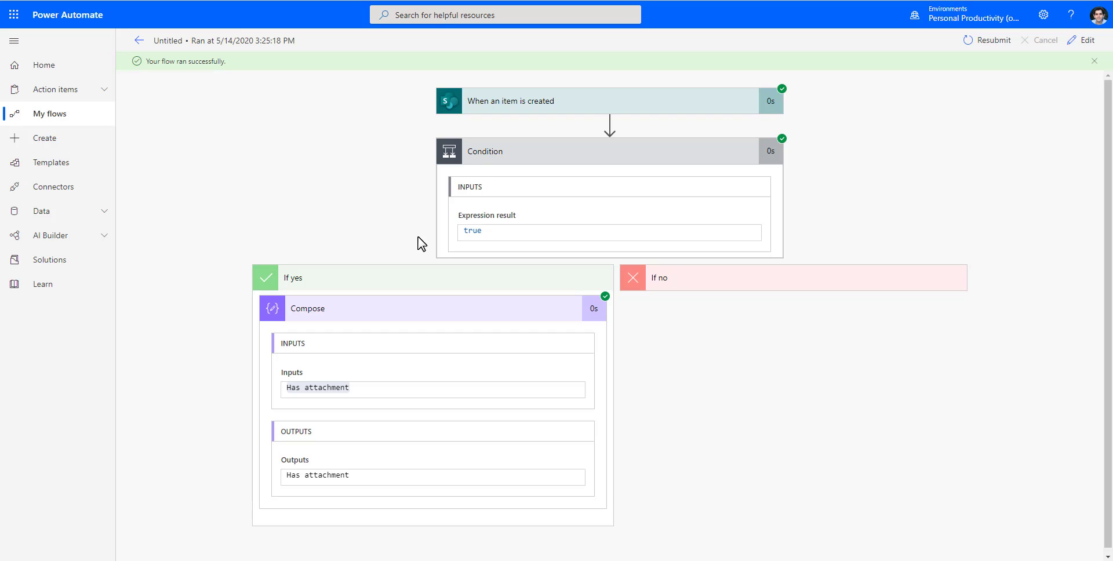
left_click(1083, 42)
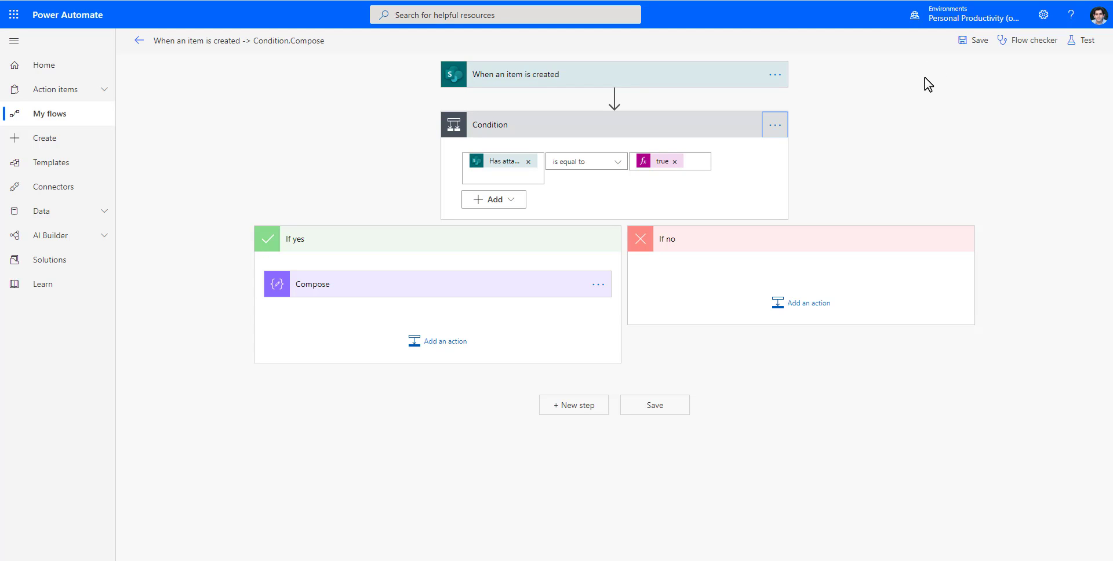
Turn on Experimental Features in the Power Automate settings and save the change
left_click(1043, 22)
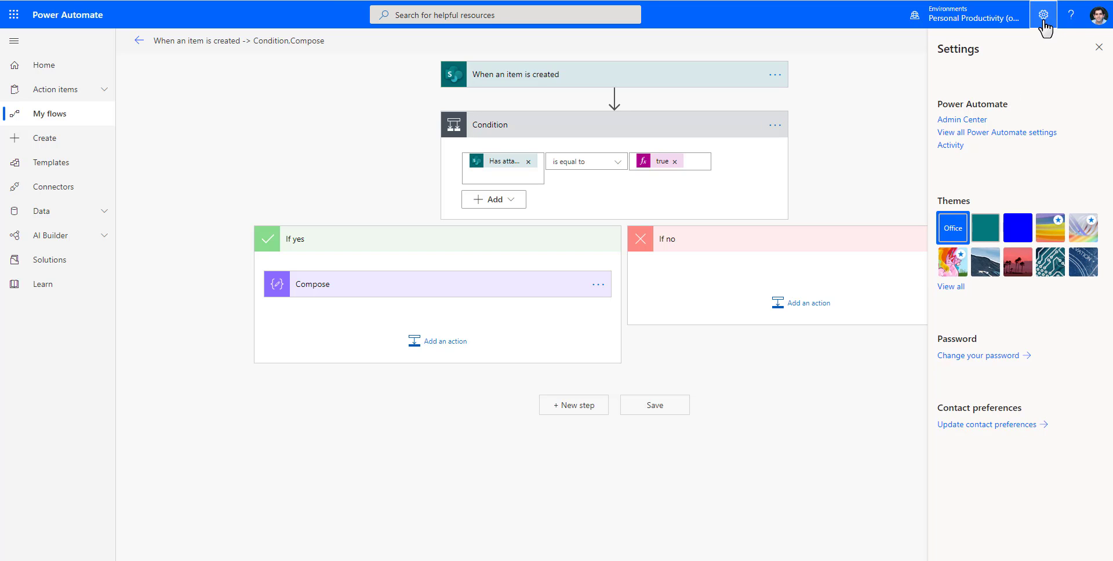
left_click(998, 133)
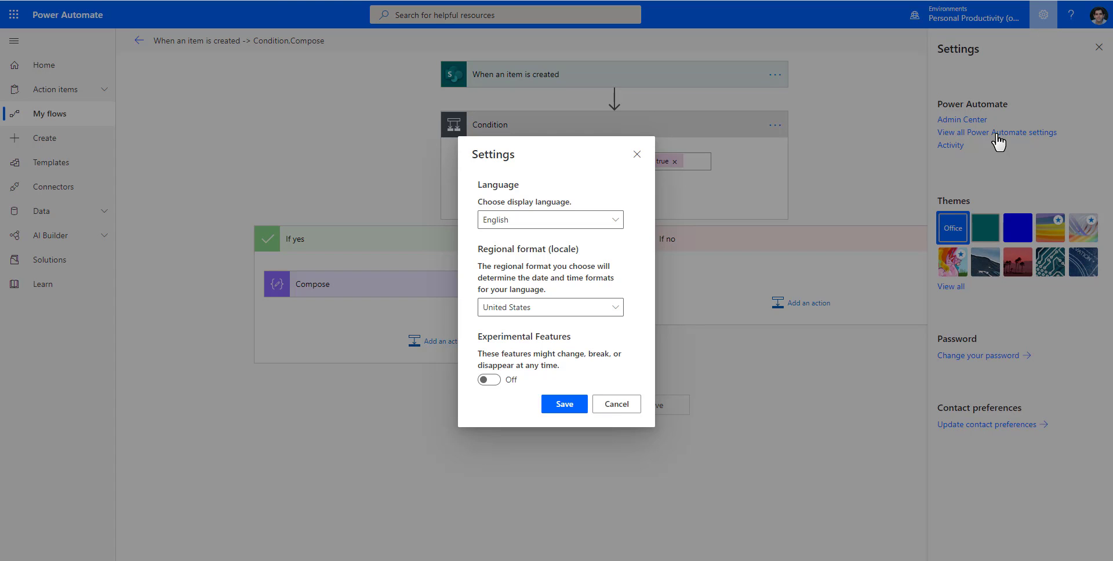
left_click(491, 381)
left_click(562, 411)
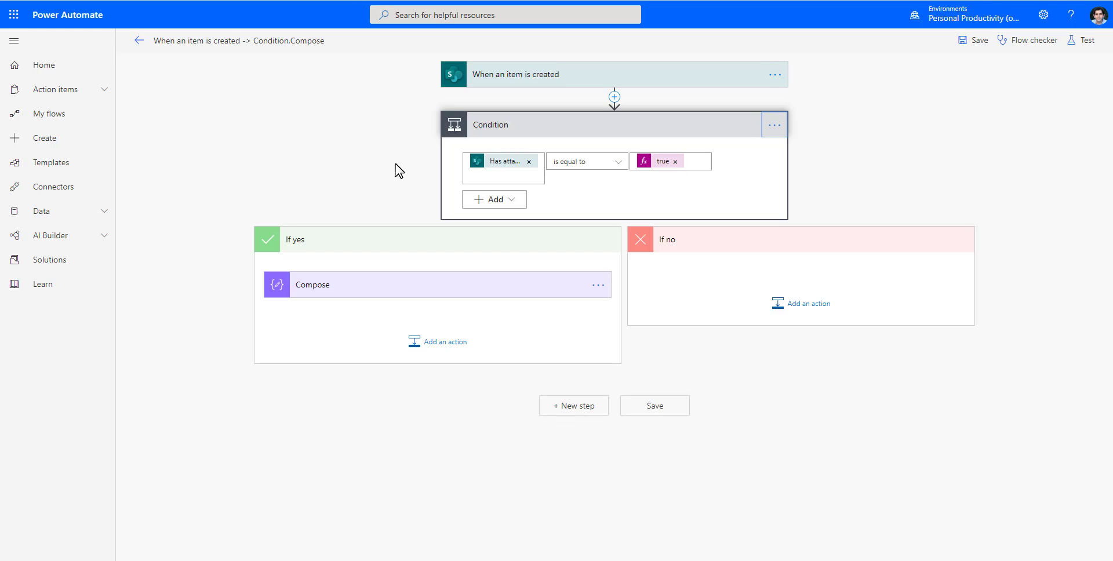
Clear the "Has attachment" text from the Compose action's Inputs and open the expression editor for that field
left_click(422, 287)
left_click_drag(372, 328, 271, 328)
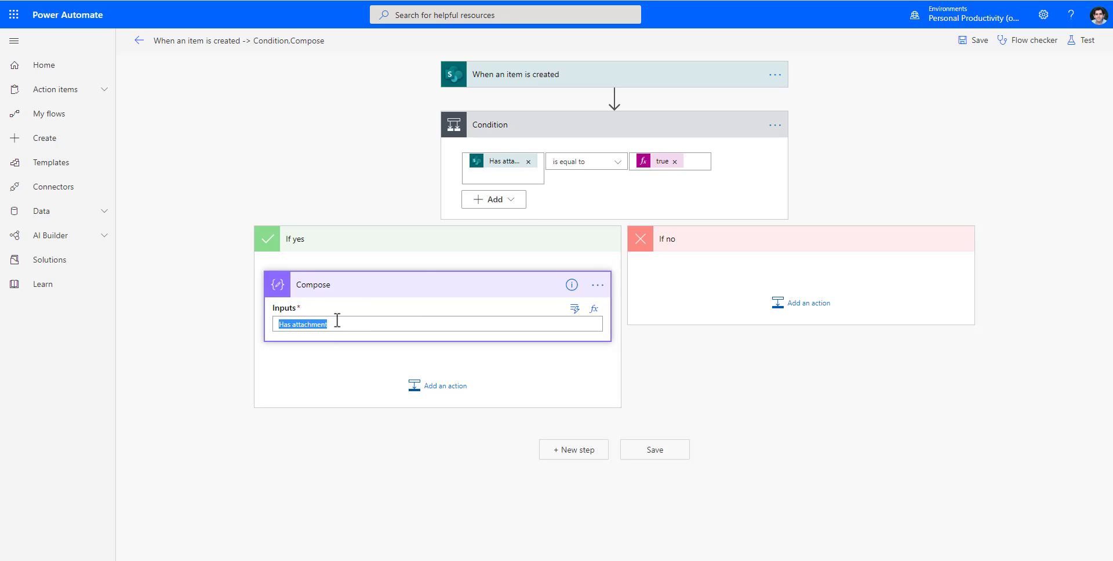
key("BackSpace")
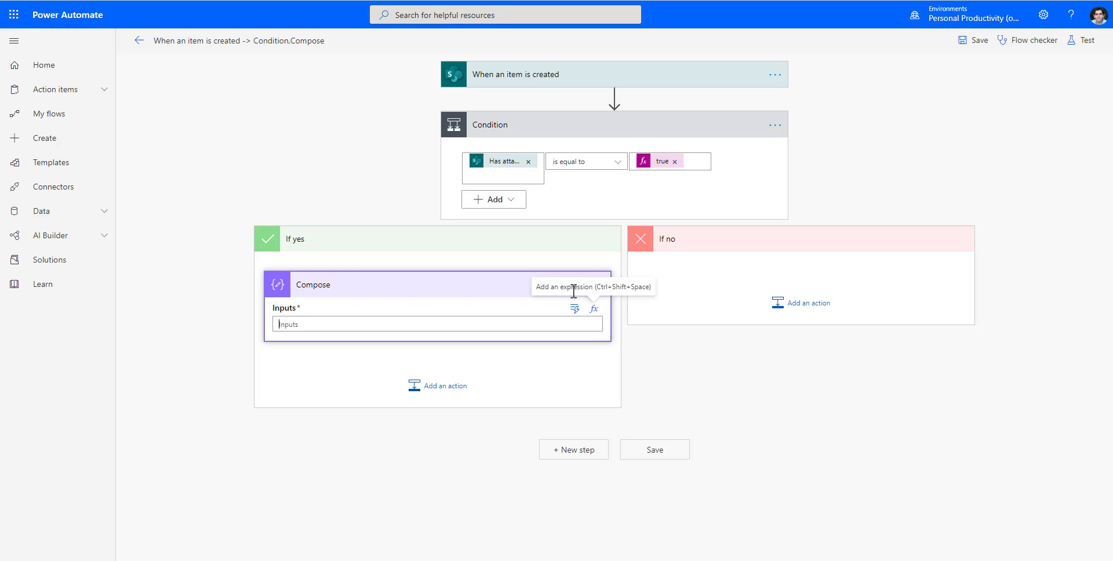
left_click(595, 309)
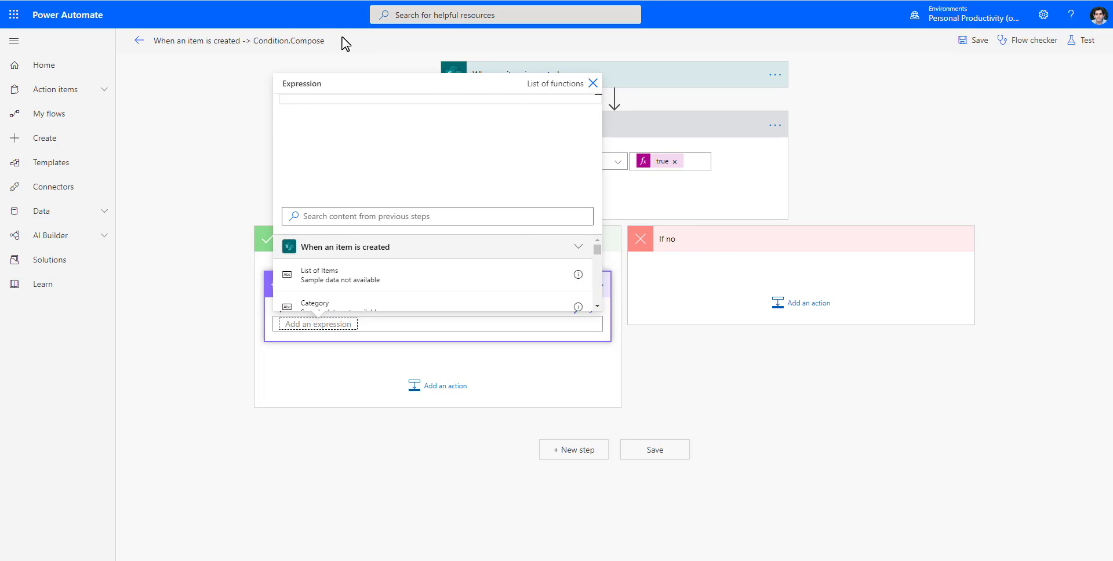
Open the same flow in a new browser tab, then turn off Experimental Features in the Power Automate settings and save
key("ctrl+t")
key("ctrl+v")
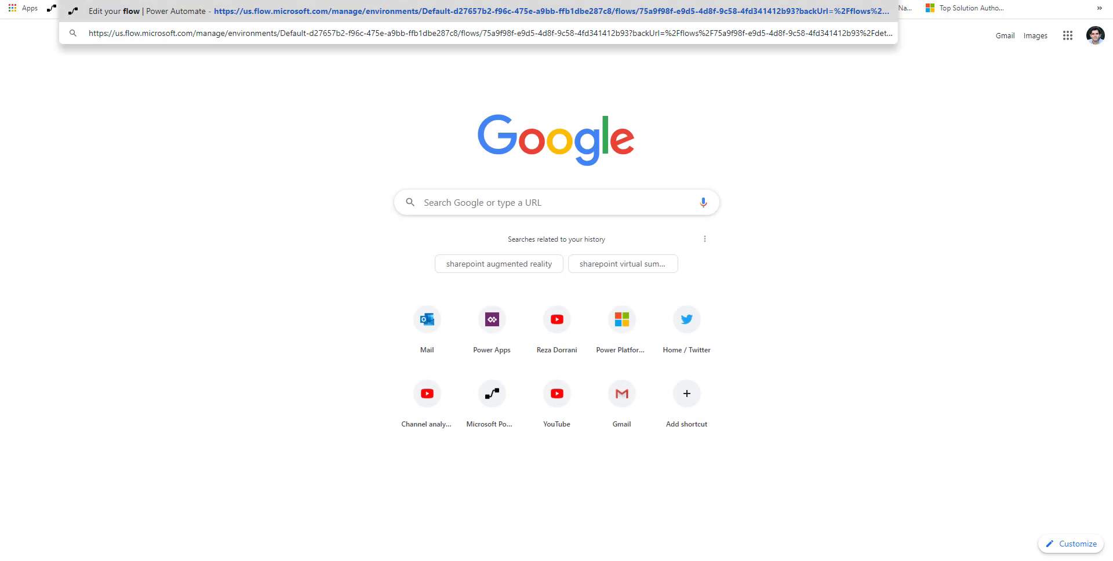
key("Return")
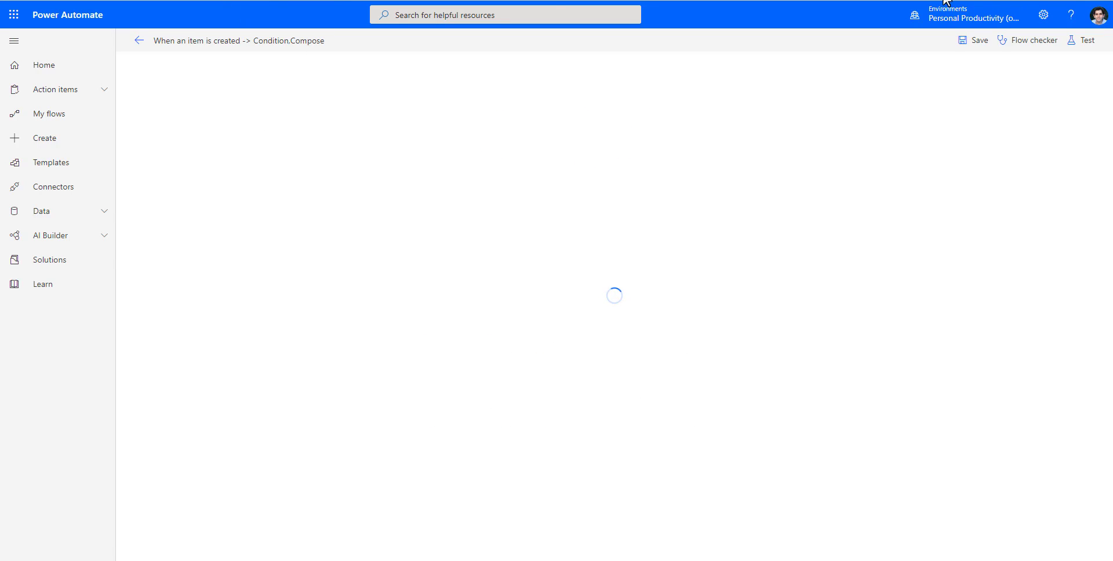
left_click(1043, 14)
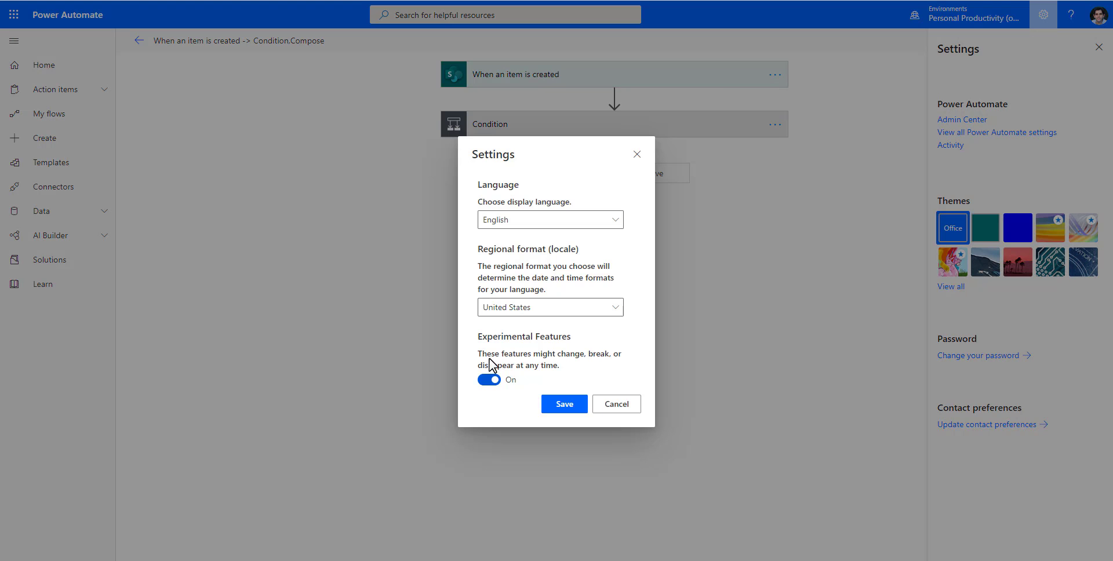
left_click(489, 380)
left_click(554, 406)
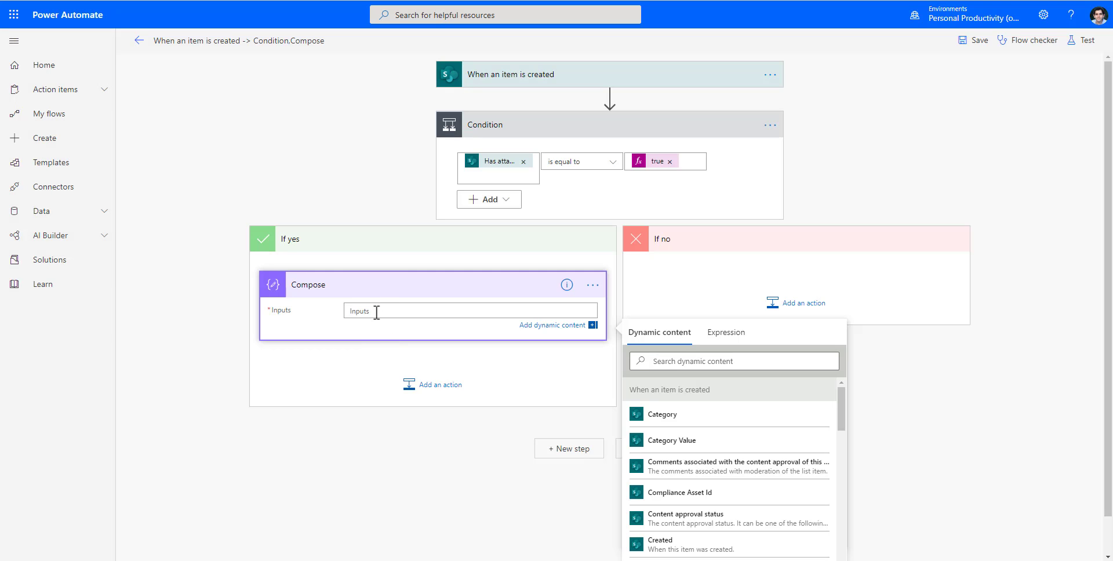
Examine the dynamic content fields and expression functions offered for the Compose Inputs in the classic editor
scroll(741, 385, "down", 3)
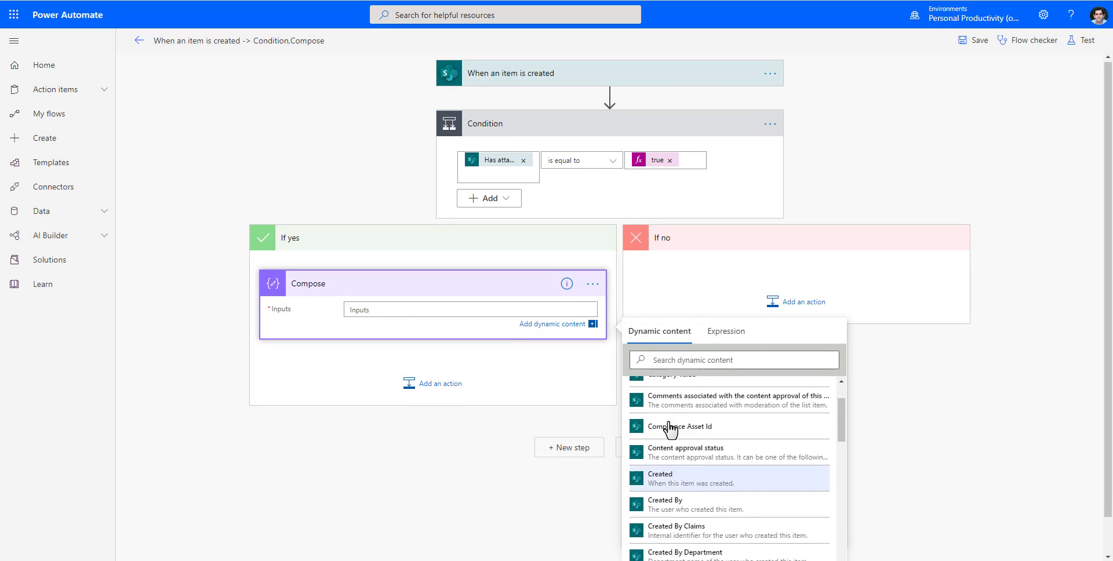
scroll(671, 431, "up", 2)
left_click(721, 333)
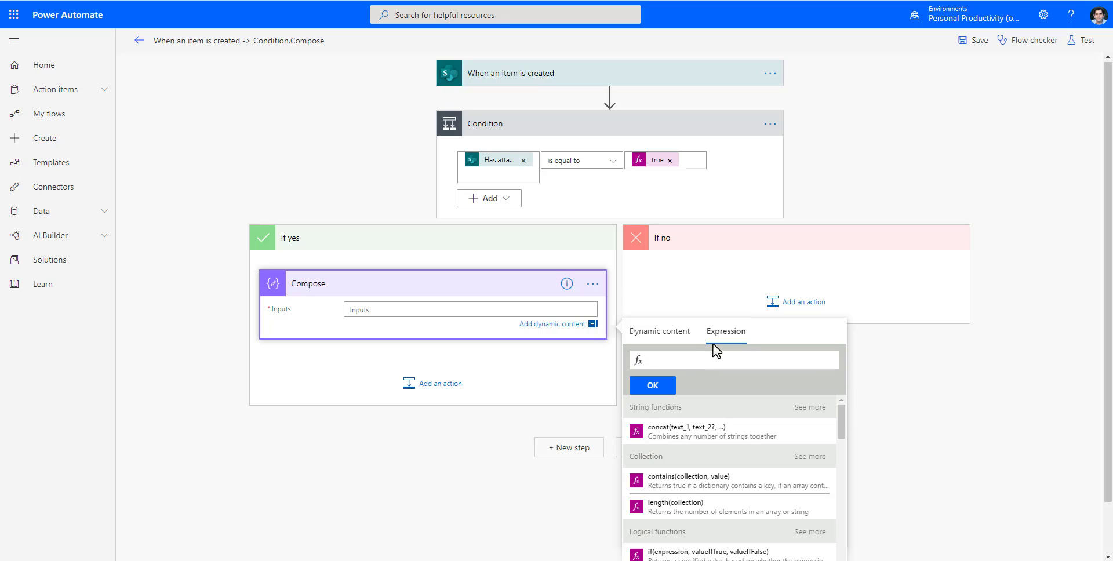
scroll(731, 426, "down", 3)
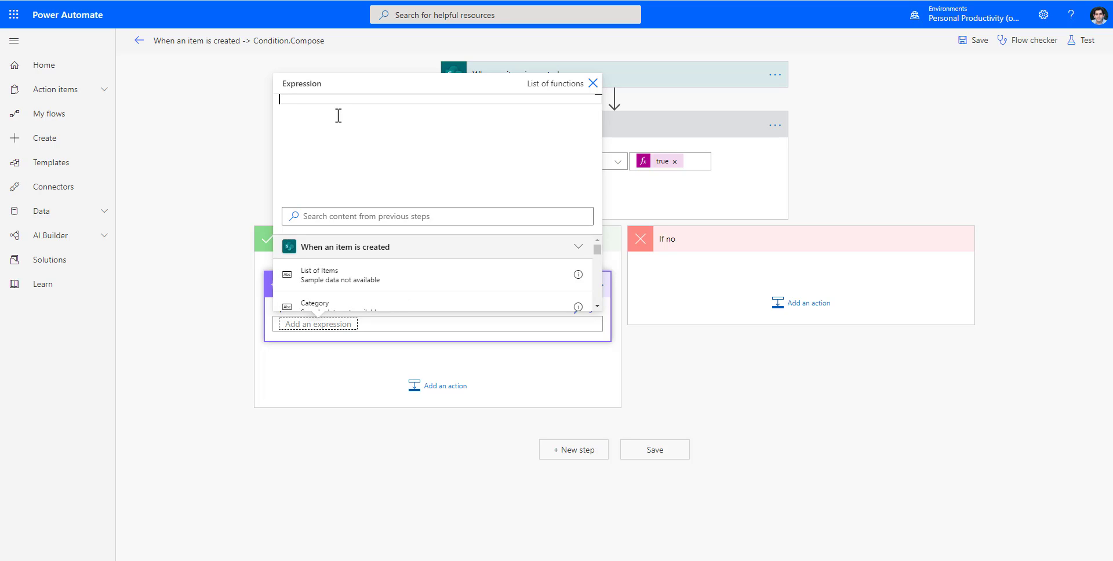
Open the list of functions from the experimental expression editor and skim the Microsoft Docs functions reference guide
left_click(551, 84)
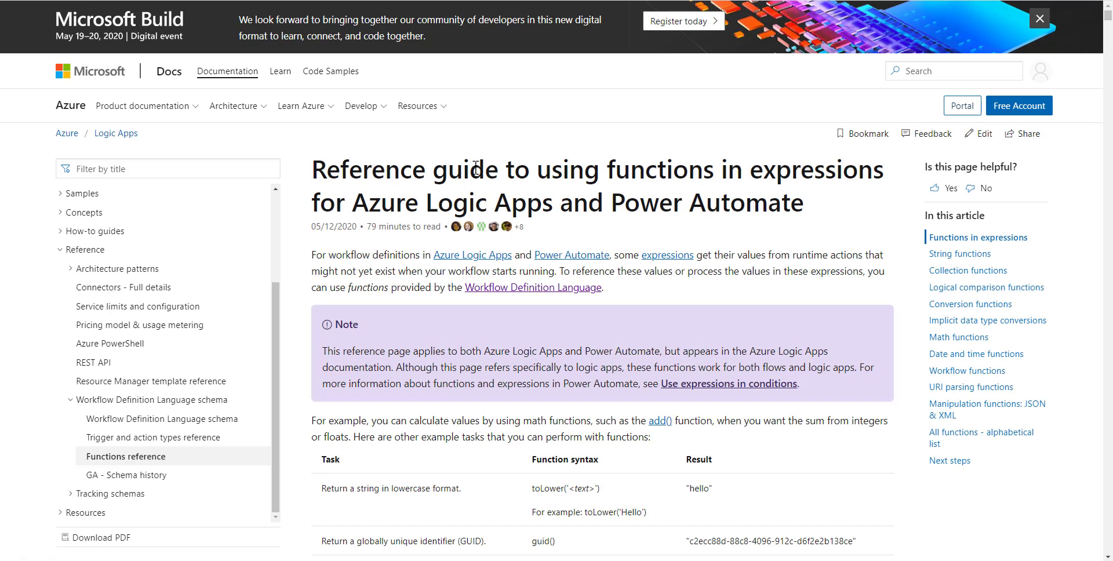
scroll(377, 244, "down", 15)
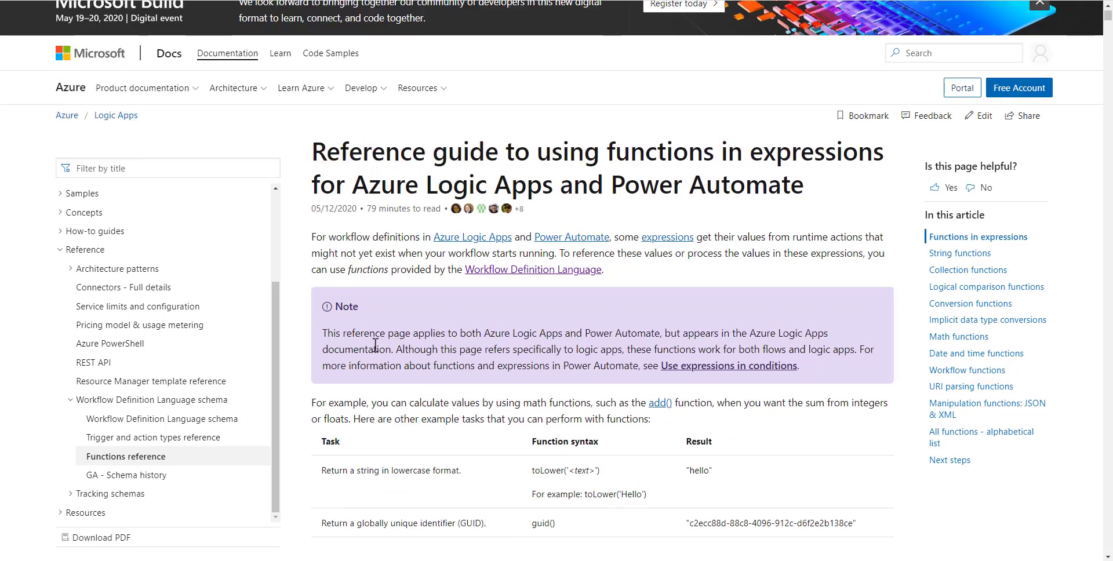
scroll(373, 346, "down", 7)
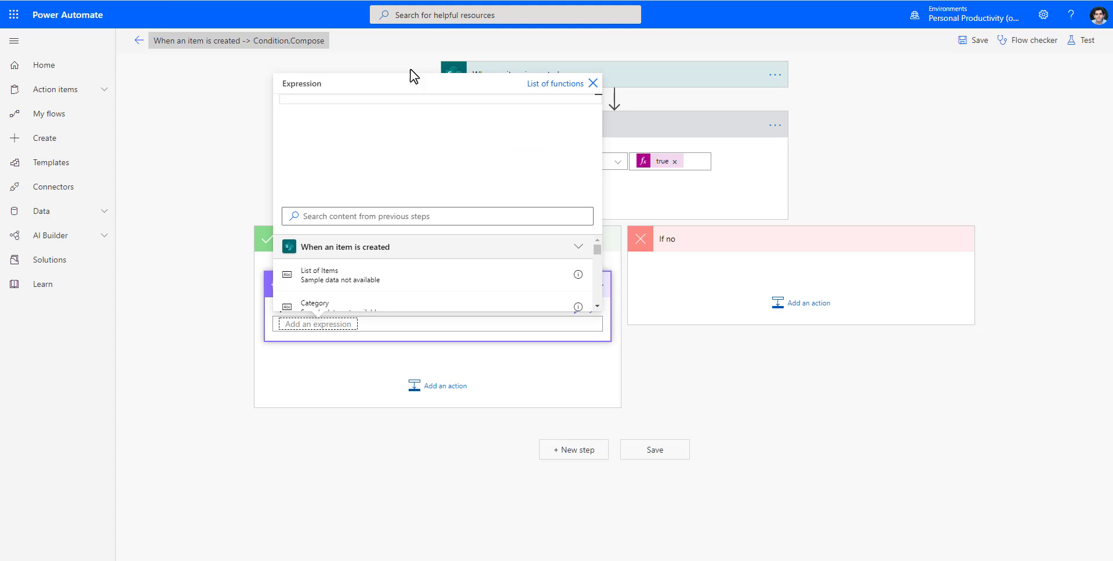
Reopen the expression editor for the Compose Inputs, search for "hasatt" and insert the trigger's Has attachments value
left_click(692, 194)
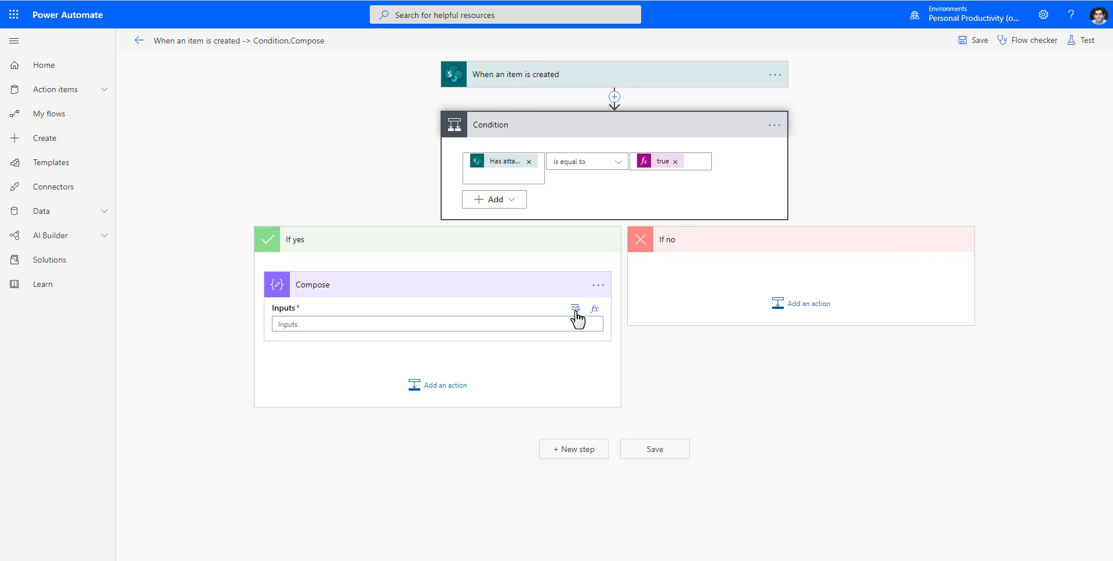
left_click(595, 310)
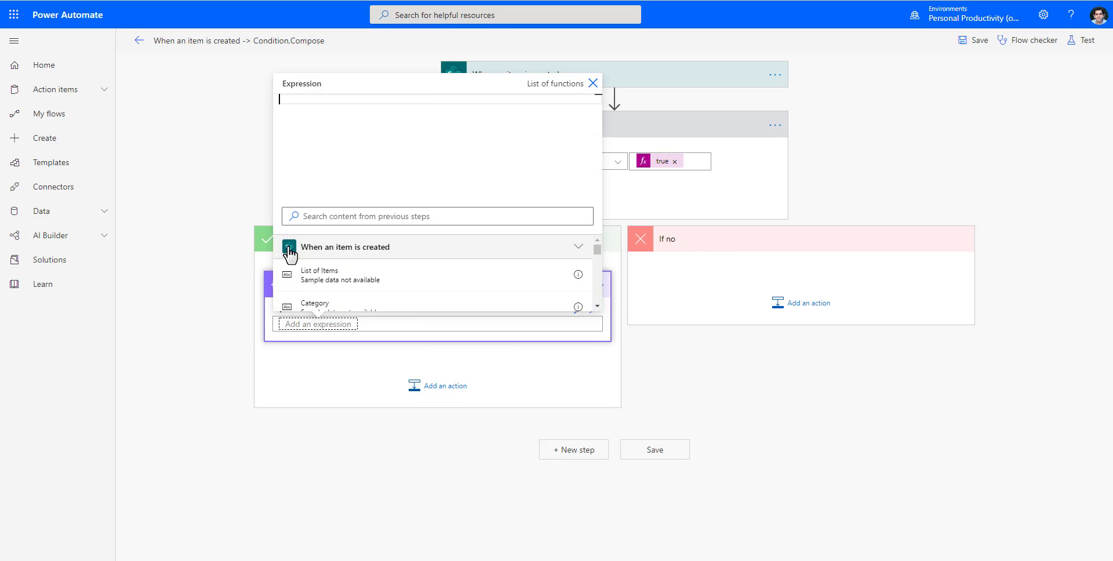
left_click(325, 222)
type("hasatt")
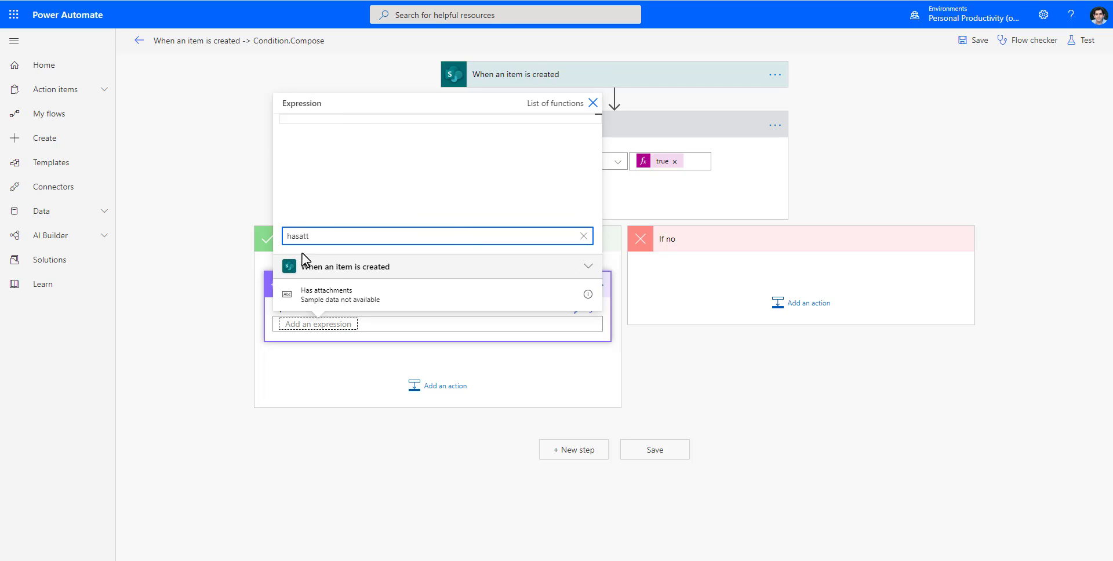
left_click(321, 300)
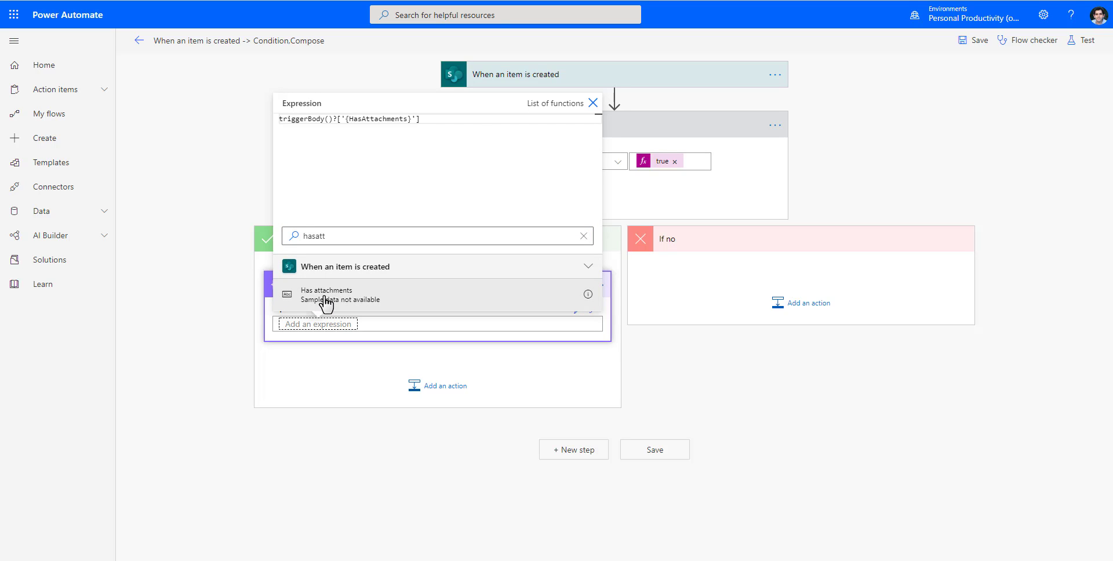
Make triggerBody()?['{HasAttachments}'] the first argument of an equals function in the expression
key("Home")
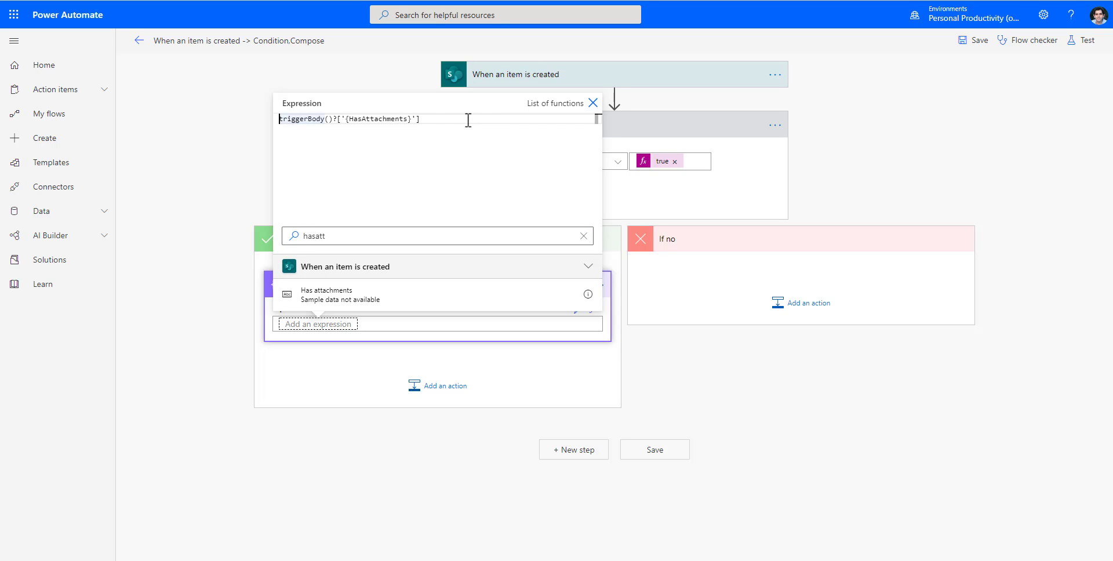
type("equal")
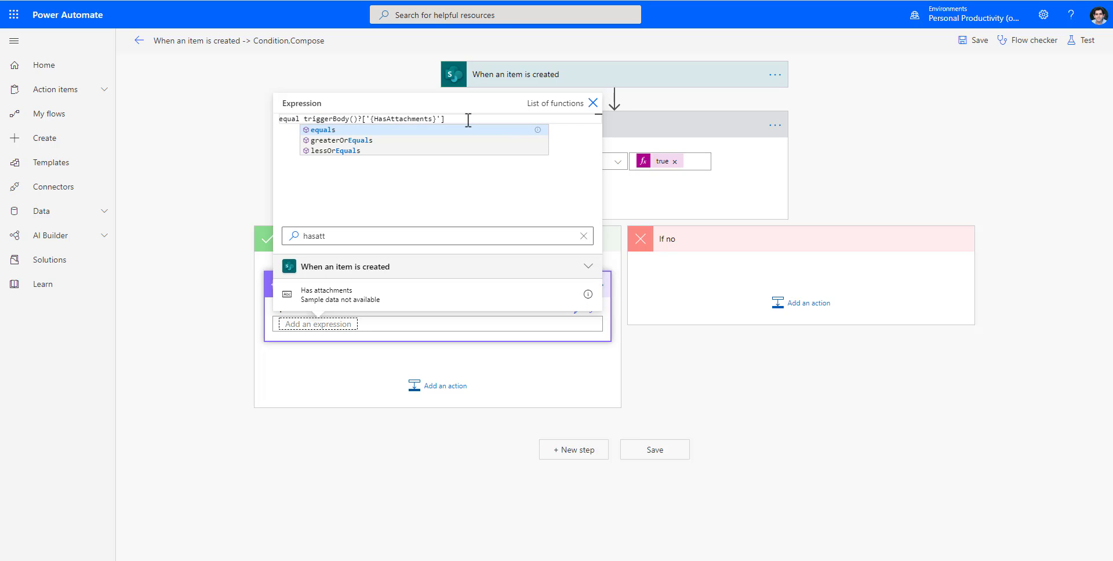
left_click(347, 130)
type("(")
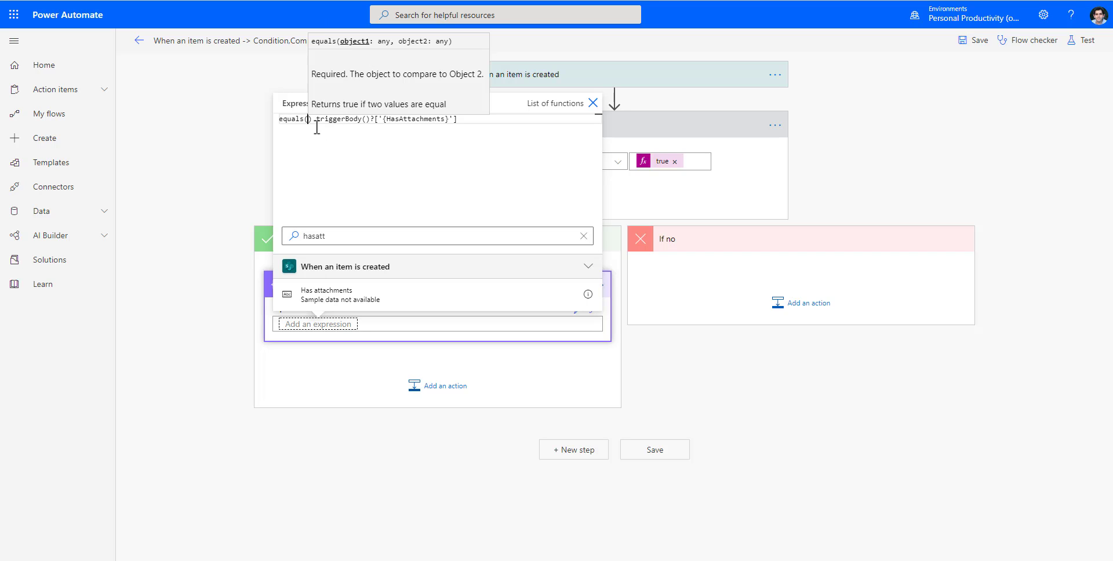
left_click(317, 120)
key("BackSpace")
key("BackSpace")
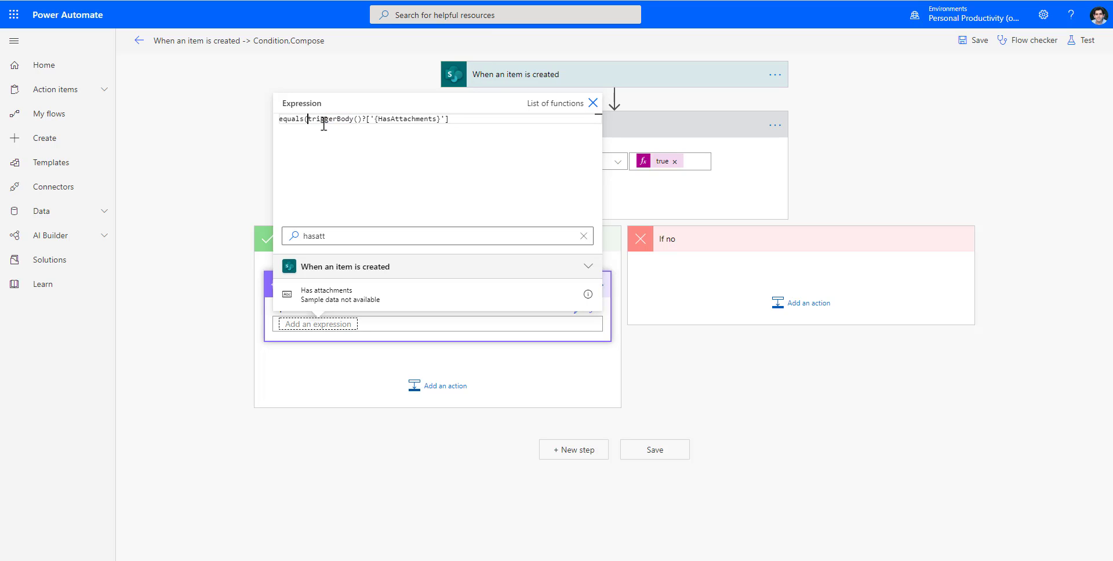
Complete the expression as equals(triggerBody()?['{HasAttachments}'],true) and apply it to the Compose Inputs
type(",")
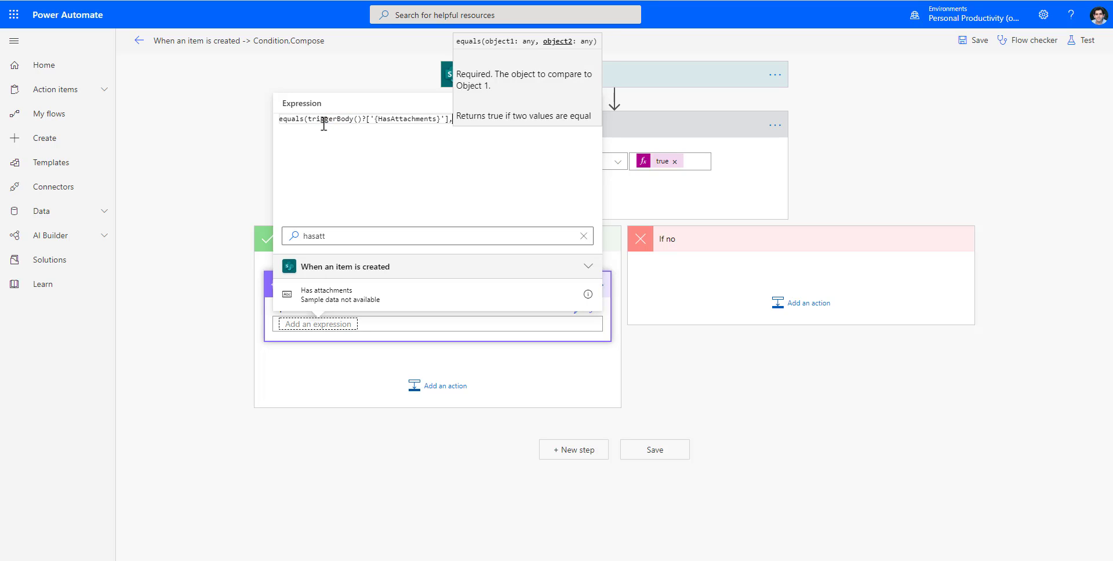
type("tru")
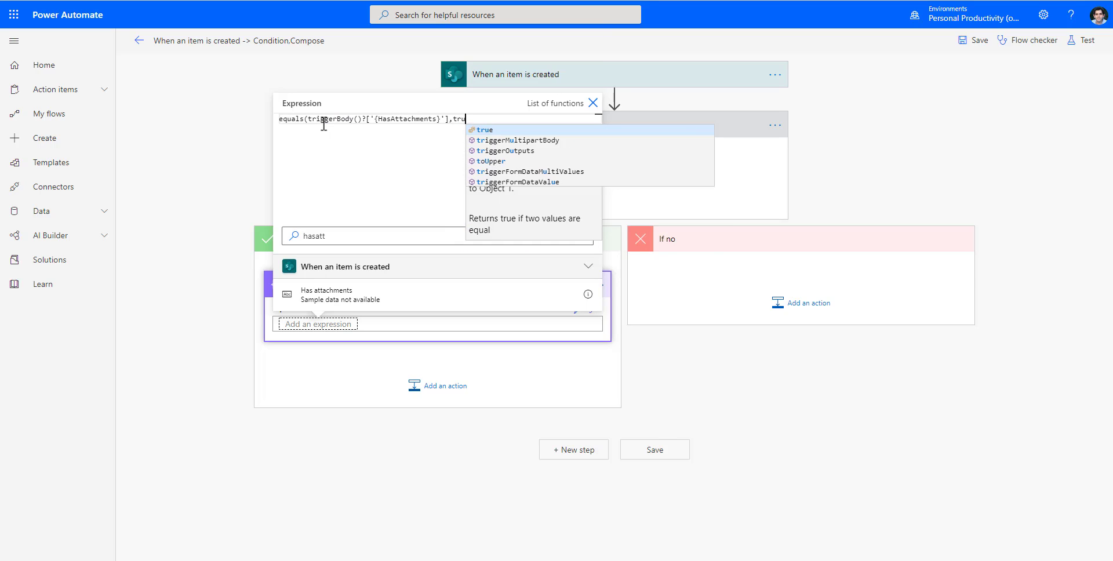
type("e)")
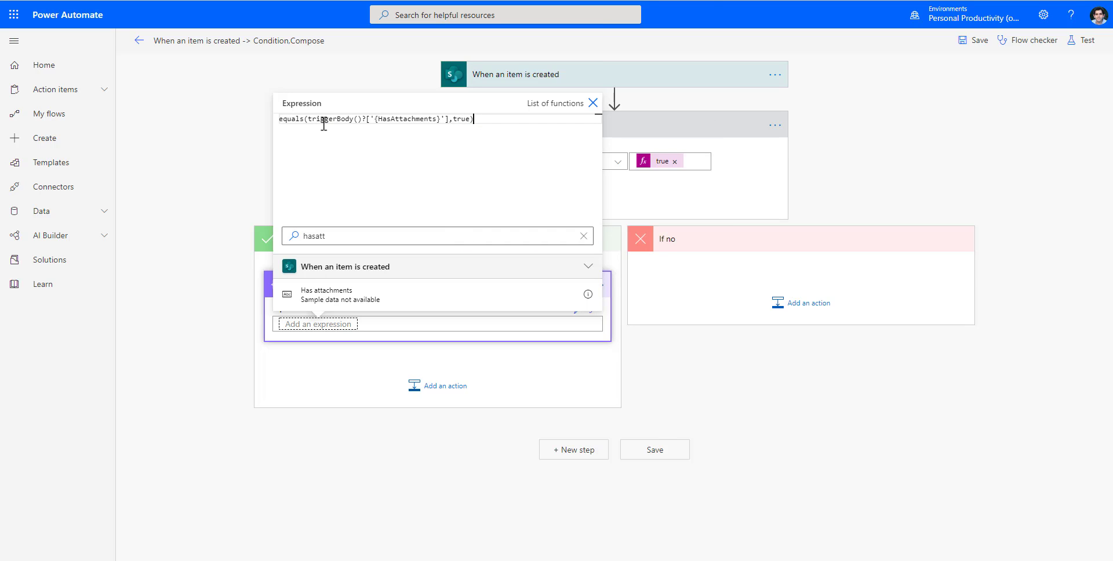
left_click_drag(309, 122, 446, 122)
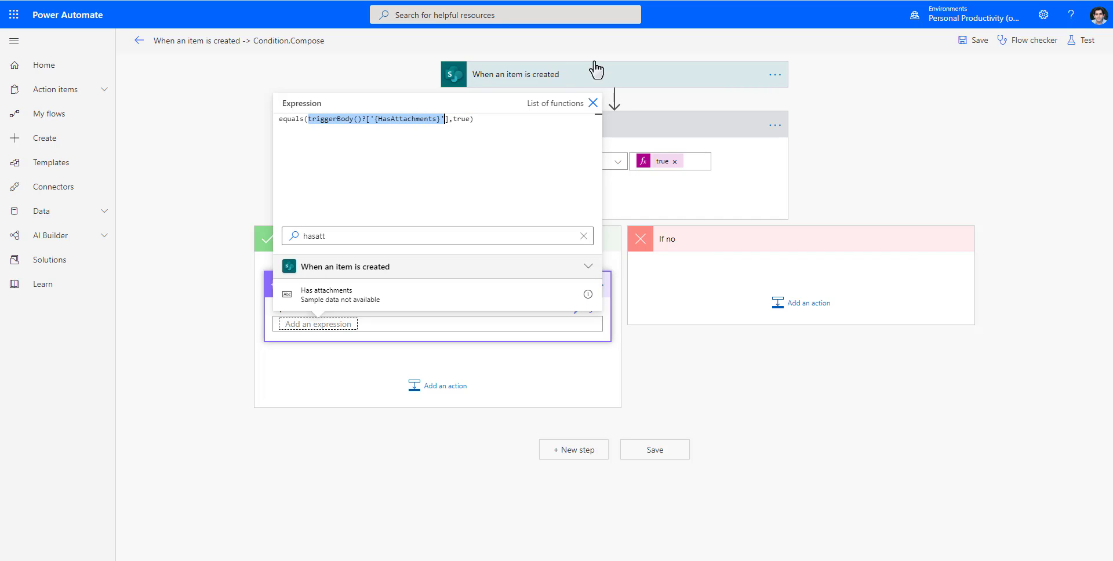
left_click(368, 138)
double_click(392, 120)
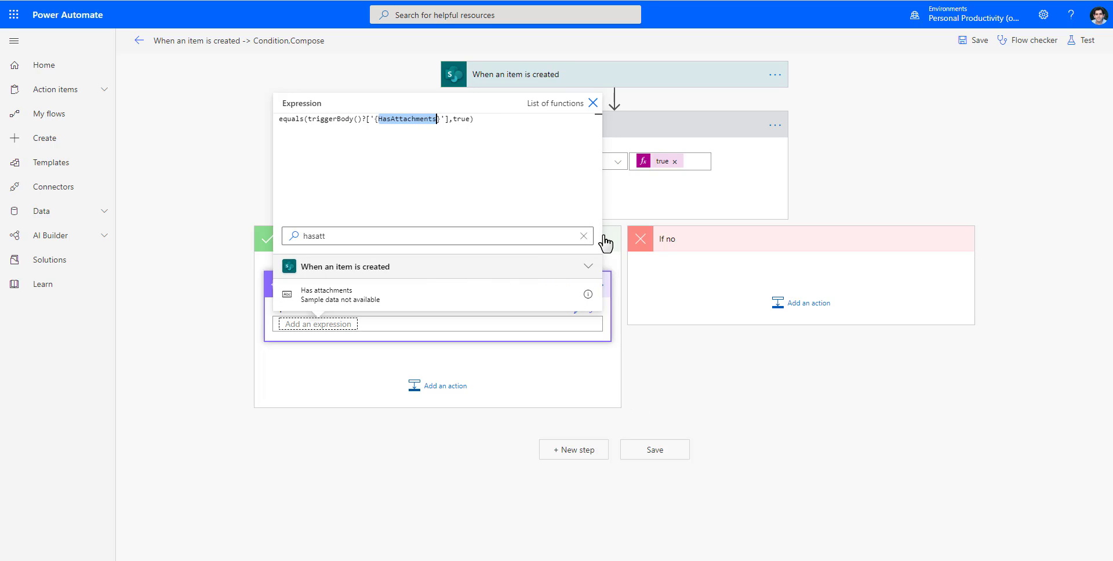
left_click(658, 395)
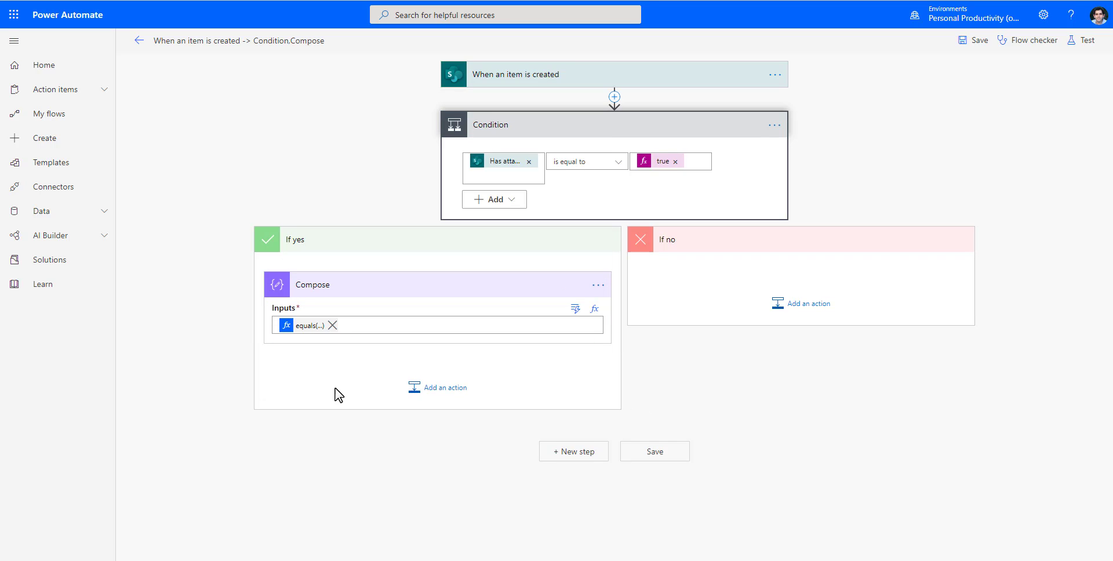
Reopen the equals expression in the Compose Inputs, remove its closing parenthesis and apply the change
left_click(306, 326)
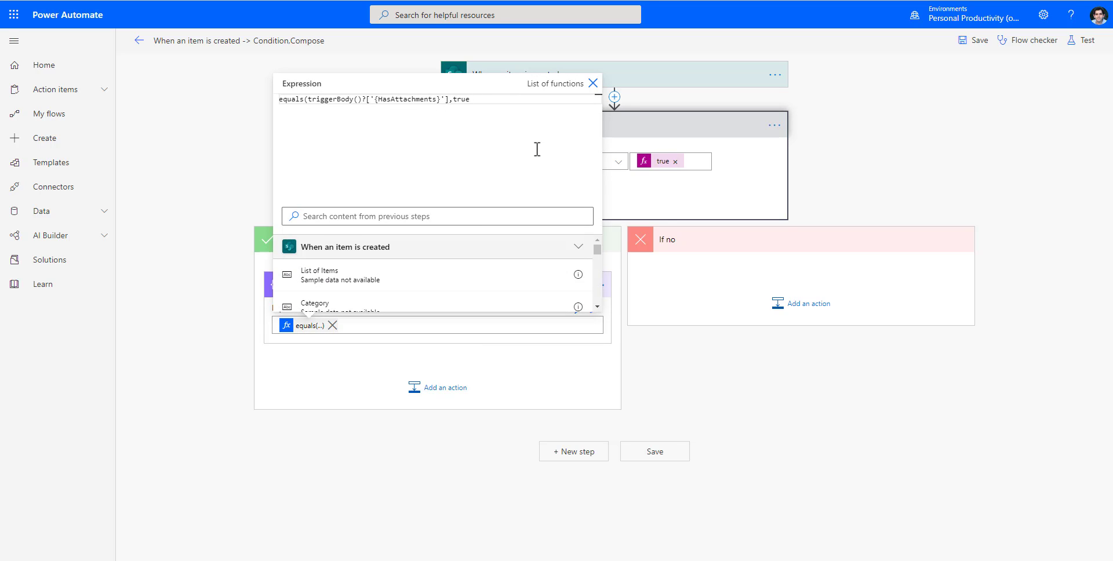
left_click(673, 432)
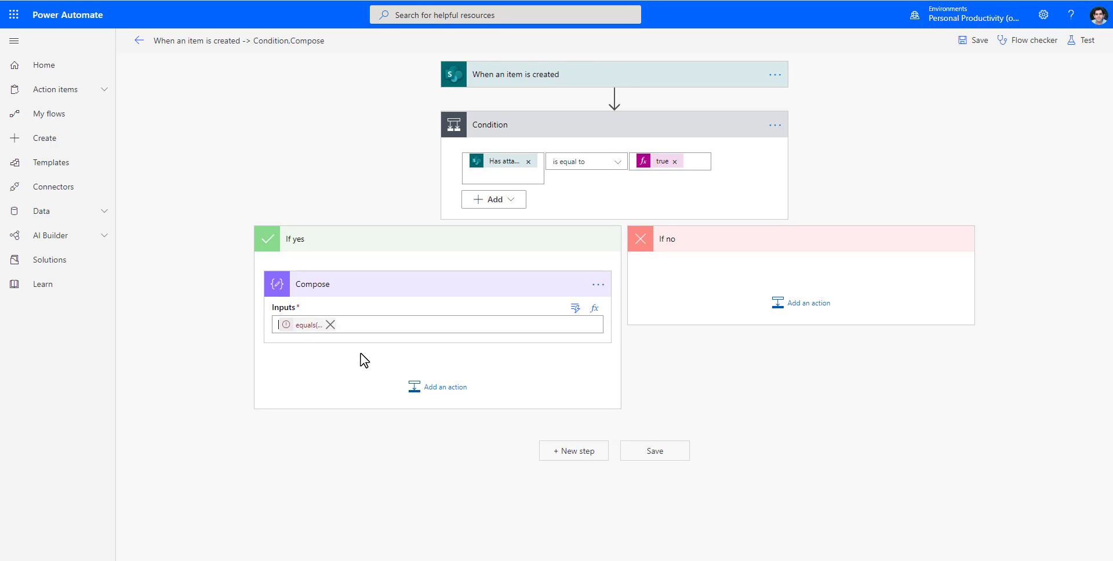
Restore the closing parenthesis of the equals expression in the Compose Inputs and apply the change
left_click(287, 328)
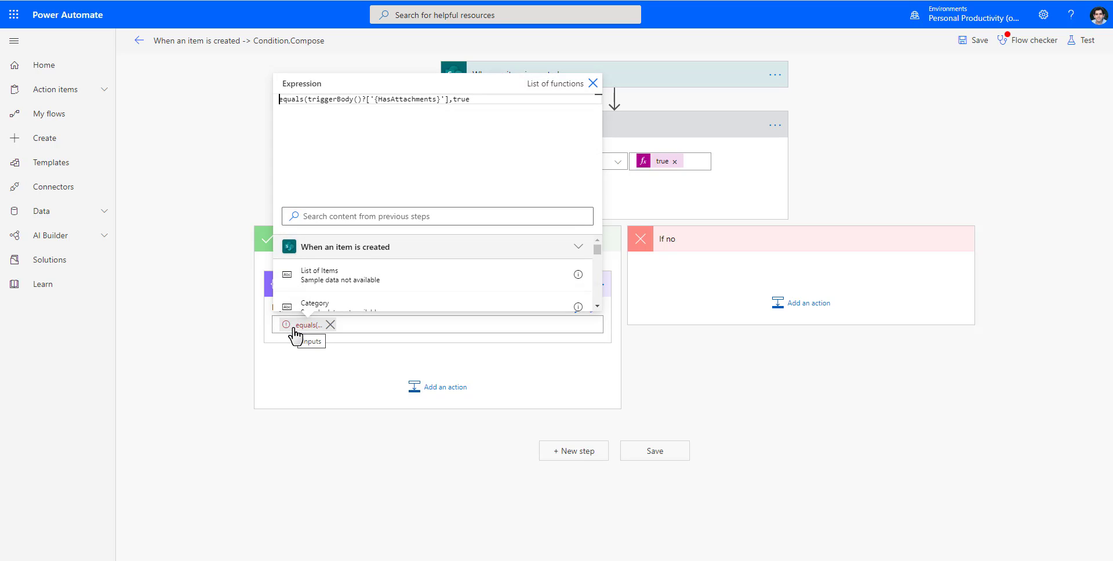
left_click(488, 100)
type(")")
left_click(346, 380)
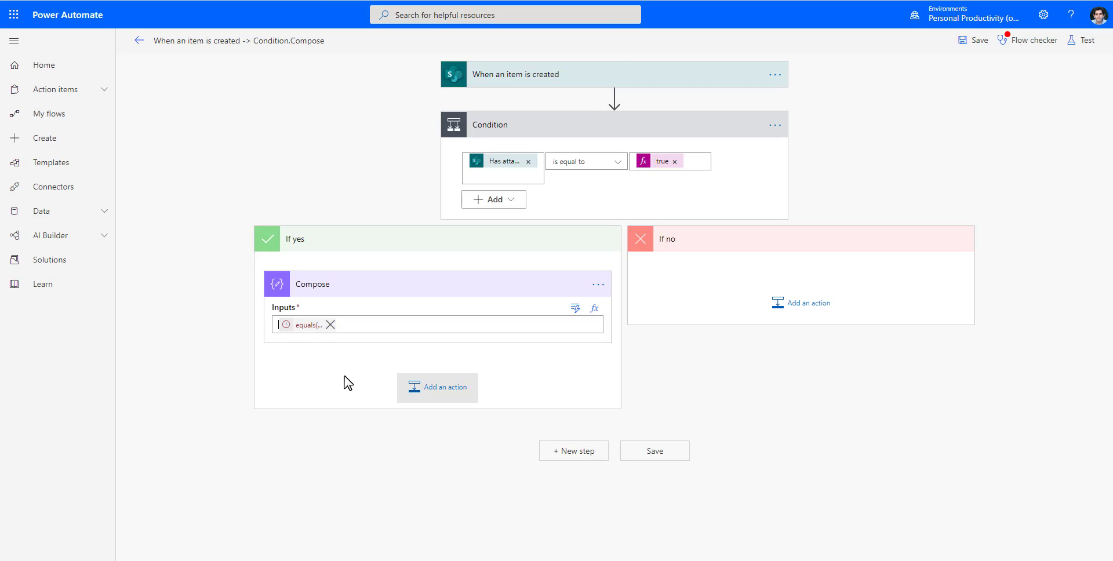
Copy the complete equals(triggerBody()?['{HasAttachments}'],true) expression from the Compose Inputs and leave the expression editor
left_click(292, 330)
key("ctrl+a")
key("ctrl+c")
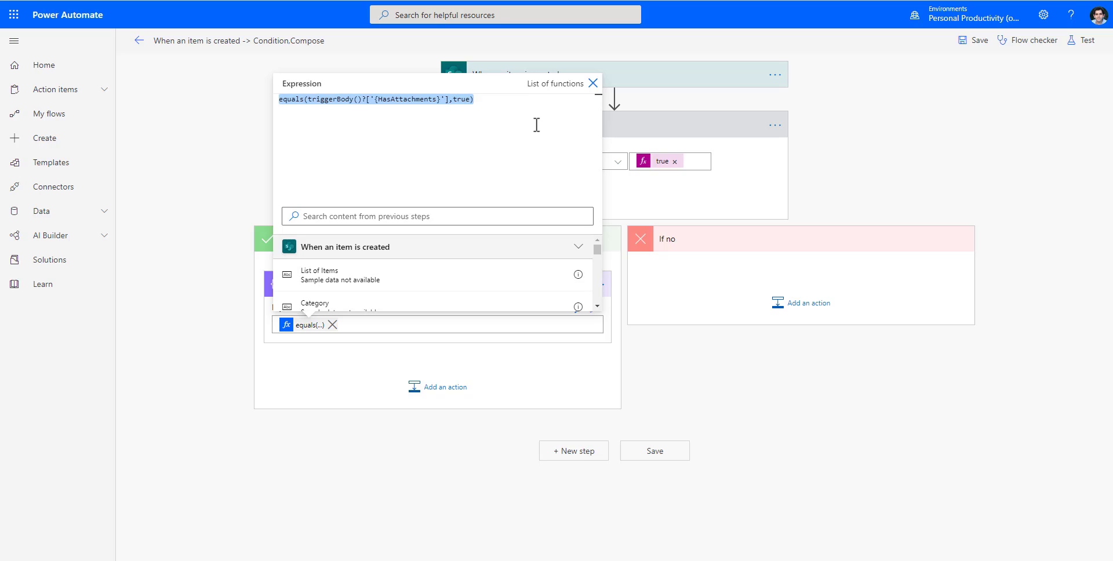
left_click(719, 378)
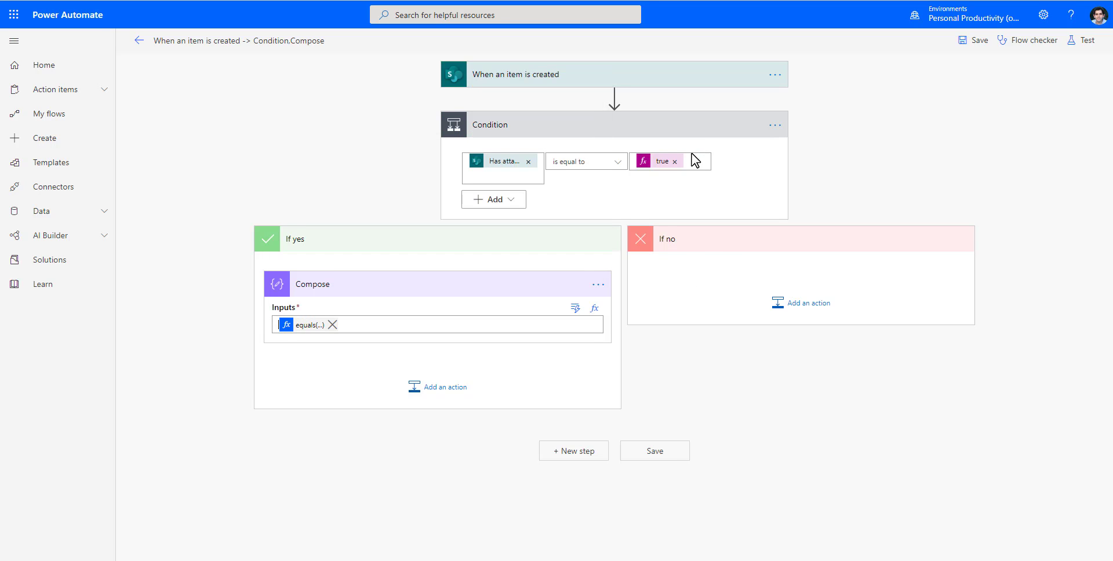
Add the copied equals(triggerBody()?['{HasAttachments}'],true) expression as a trigger condition in the settings of the When an item is created trigger
left_click(583, 85)
left_click(770, 75)
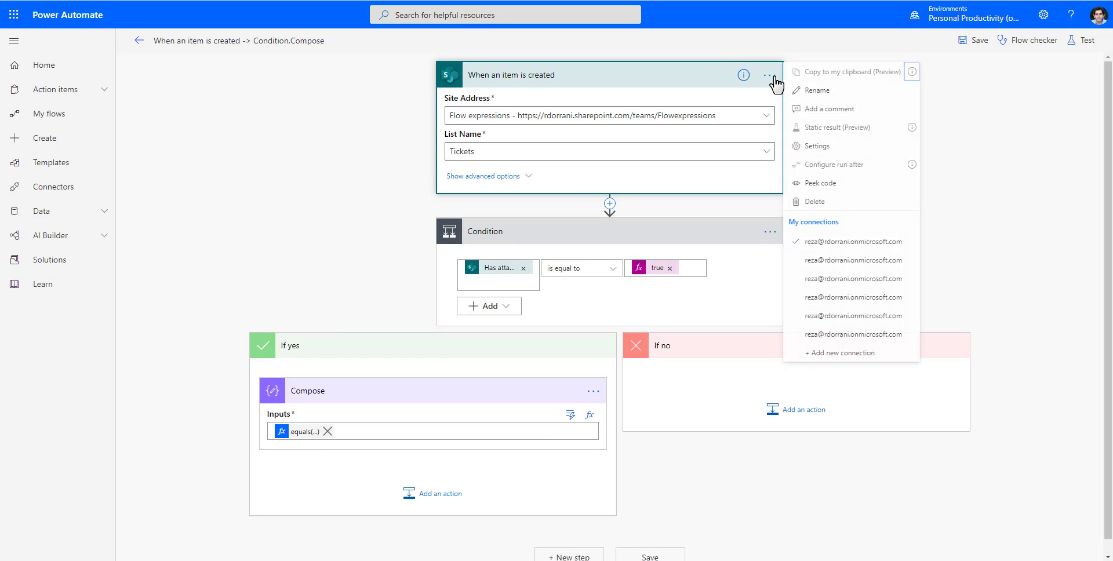
left_click(818, 147)
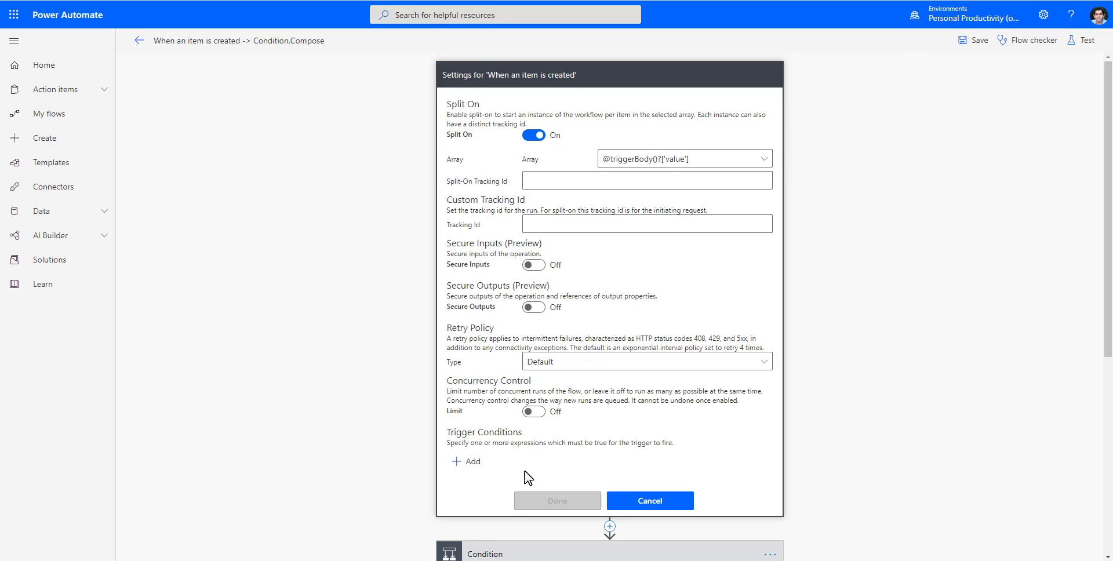
scroll(505, 423, "down", 3)
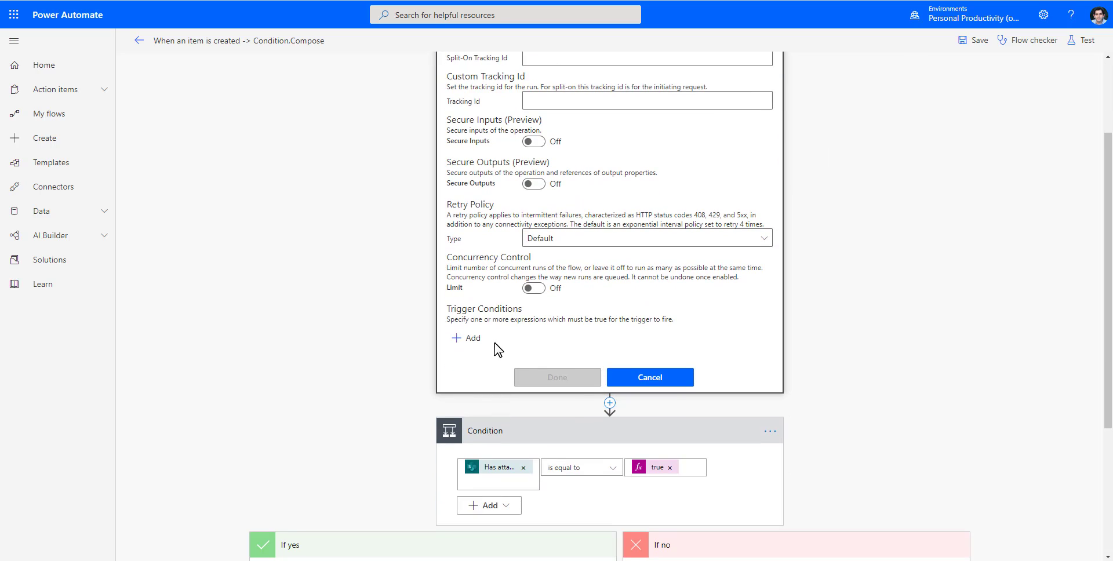
left_click(468, 339)
key("ctrl+v")
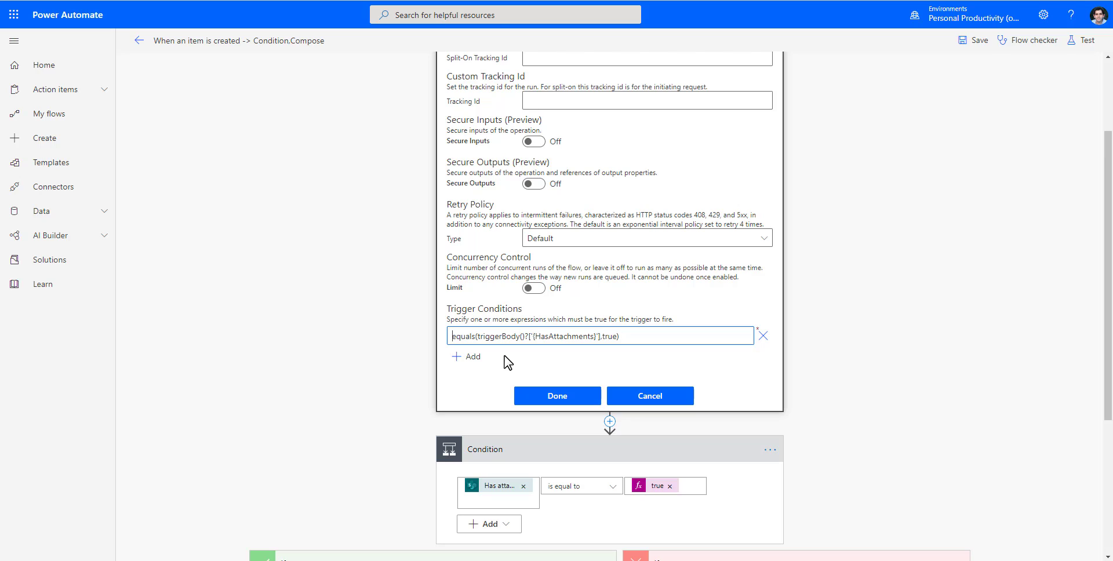
type("@")
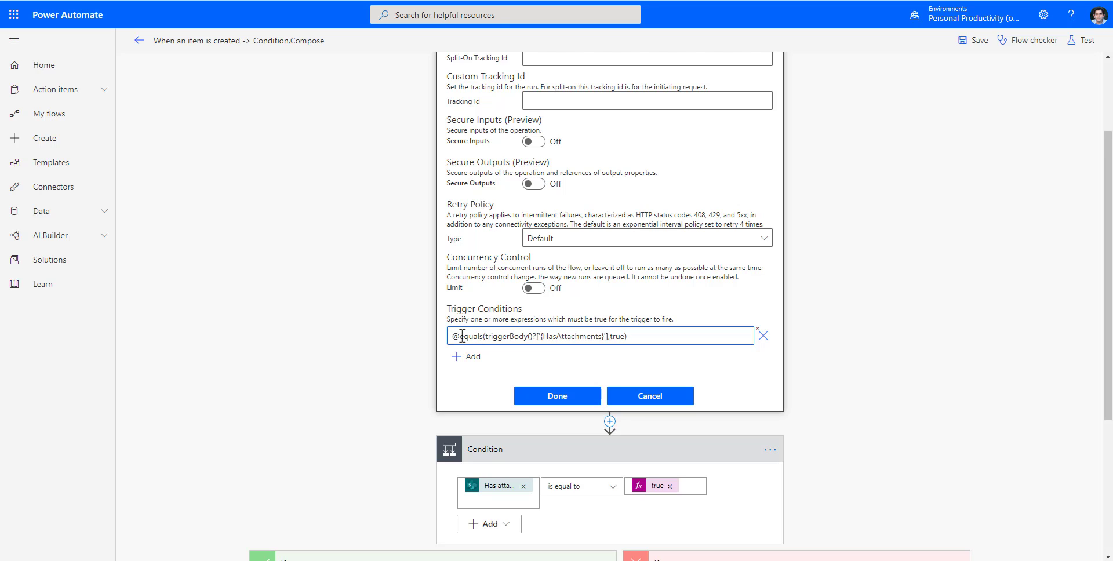
left_click_drag(459, 337, 449, 335)
key("BackSpace")
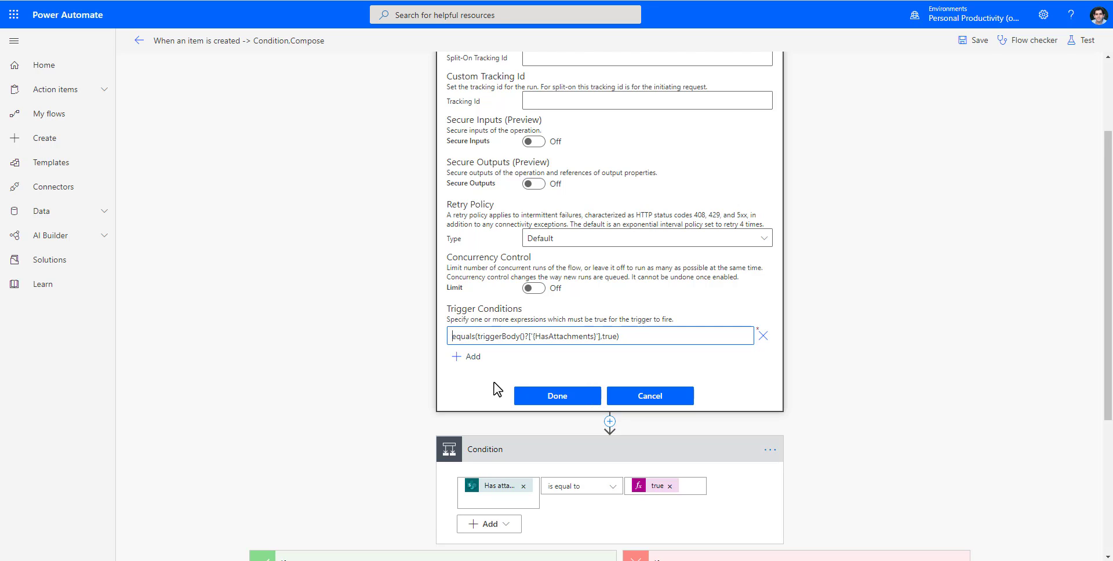
Accept the trigger settings with the condition lacking a leading @ and try to save the flow
left_click(562, 396)
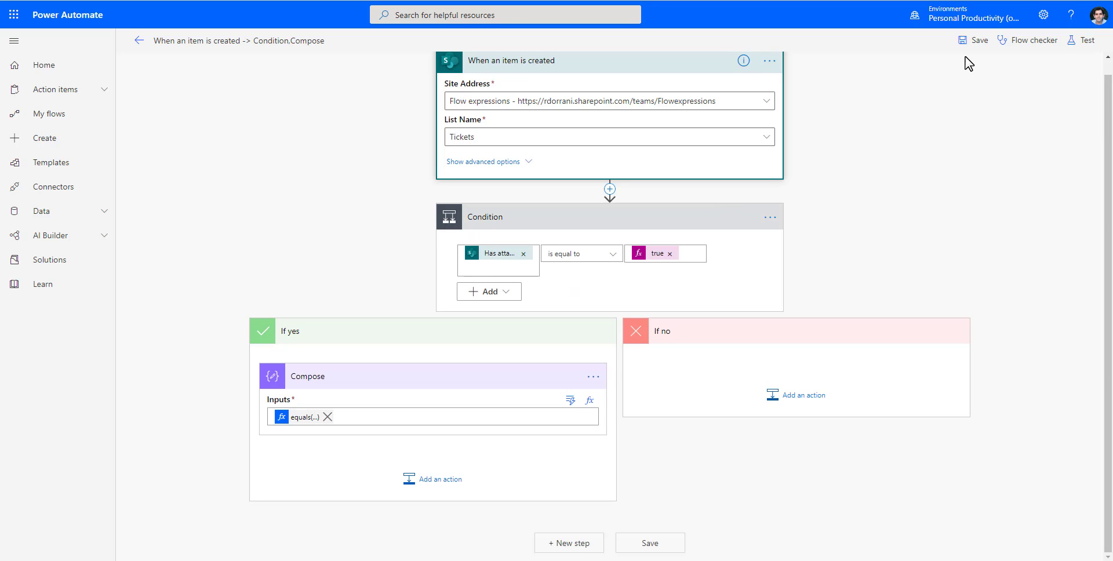
left_click(974, 40)
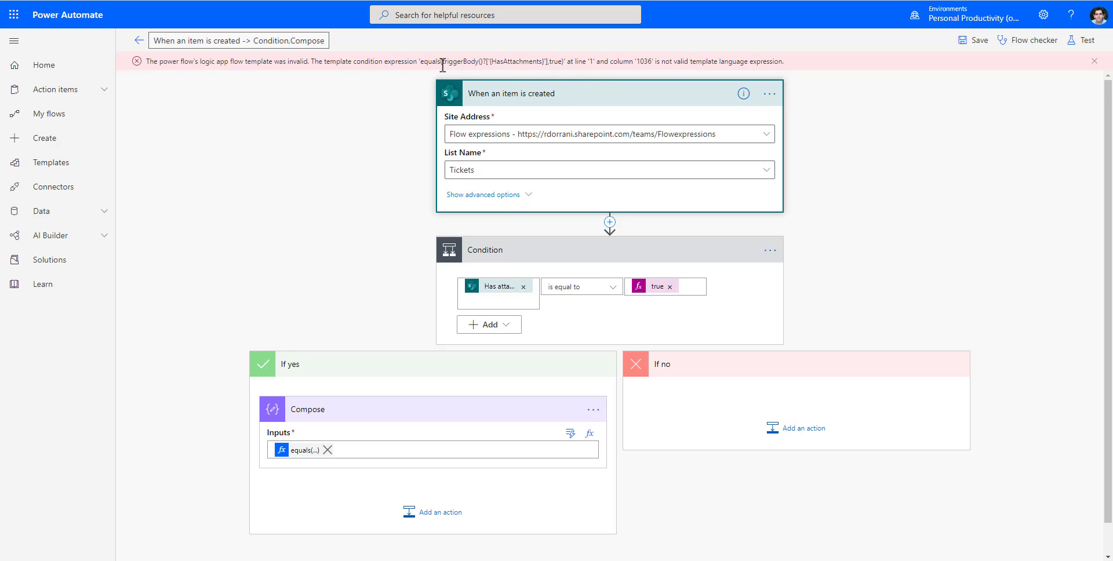
Prefix the trigger condition with @ in the settings of the When an item is created trigger, then save the flow
left_click(777, 96)
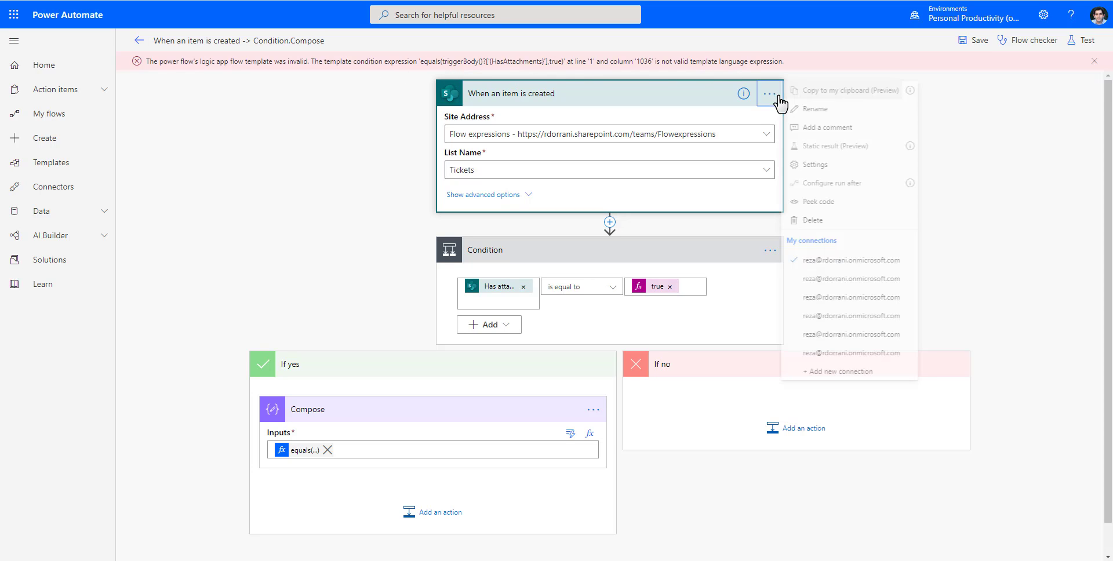
left_click(814, 165)
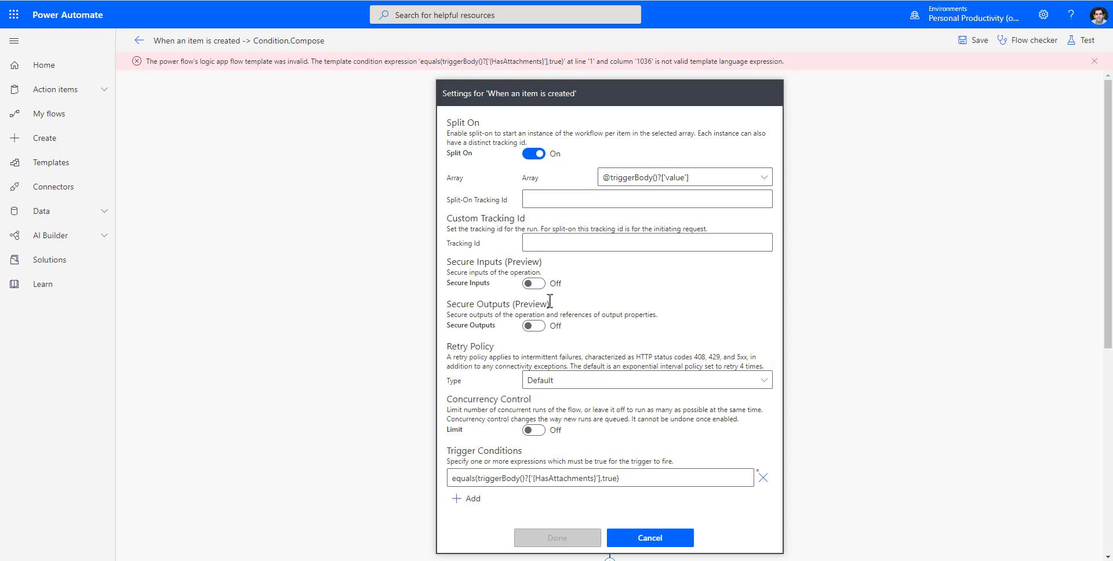
scroll(552, 303, "down", 4)
scroll(561, 302, "up", 4)
scroll(565, 300, "down", 3)
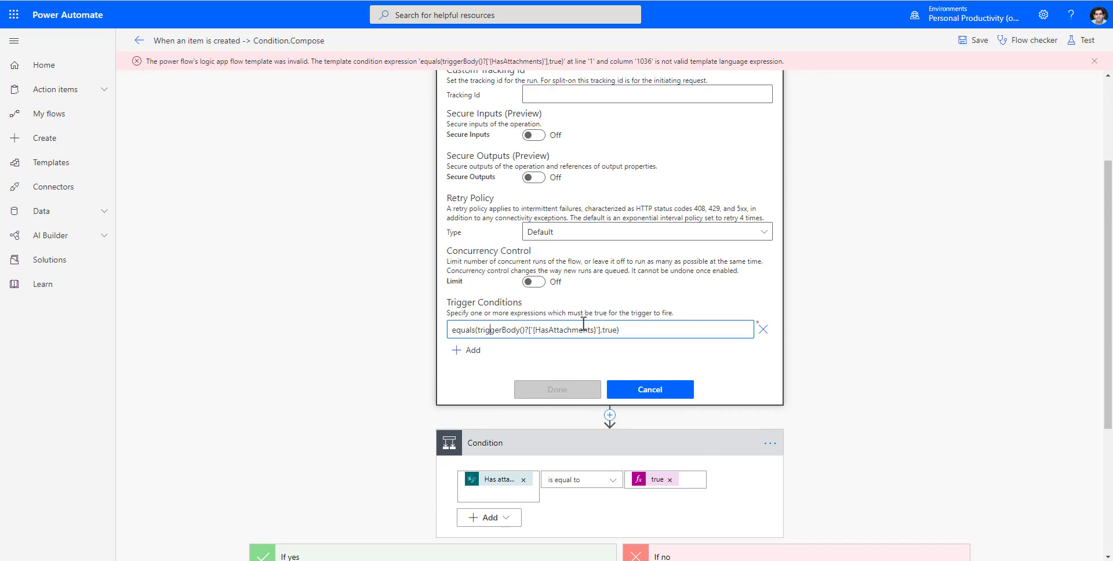
type("@")
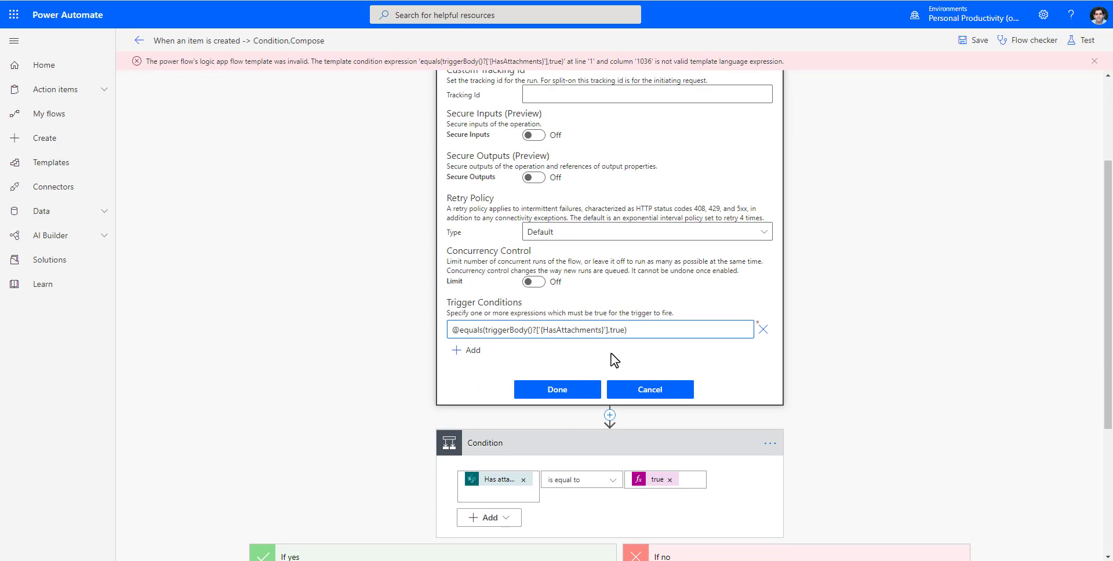
left_click(549, 393)
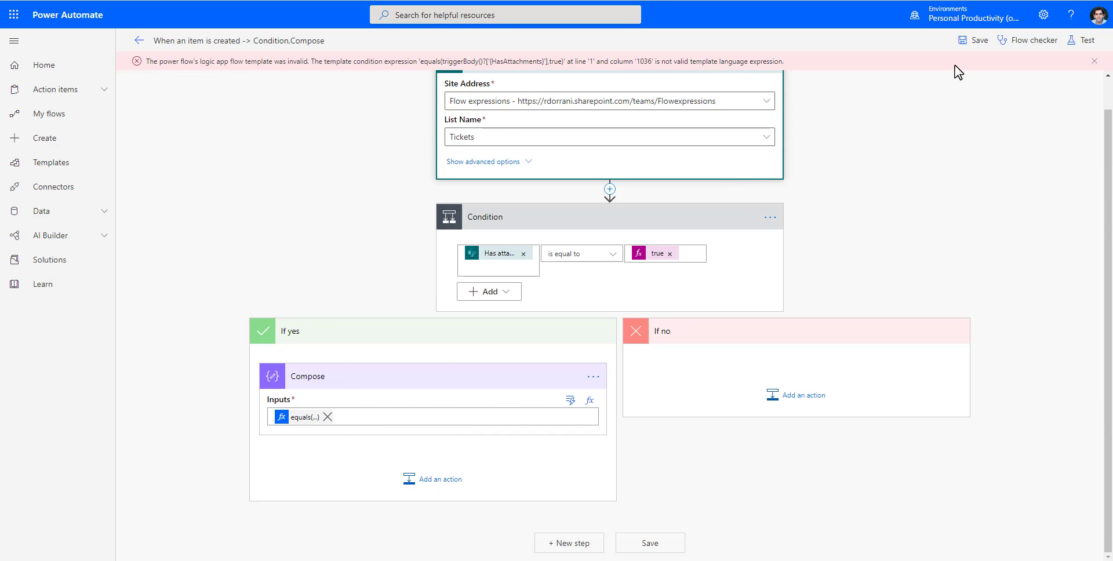
left_click(972, 41)
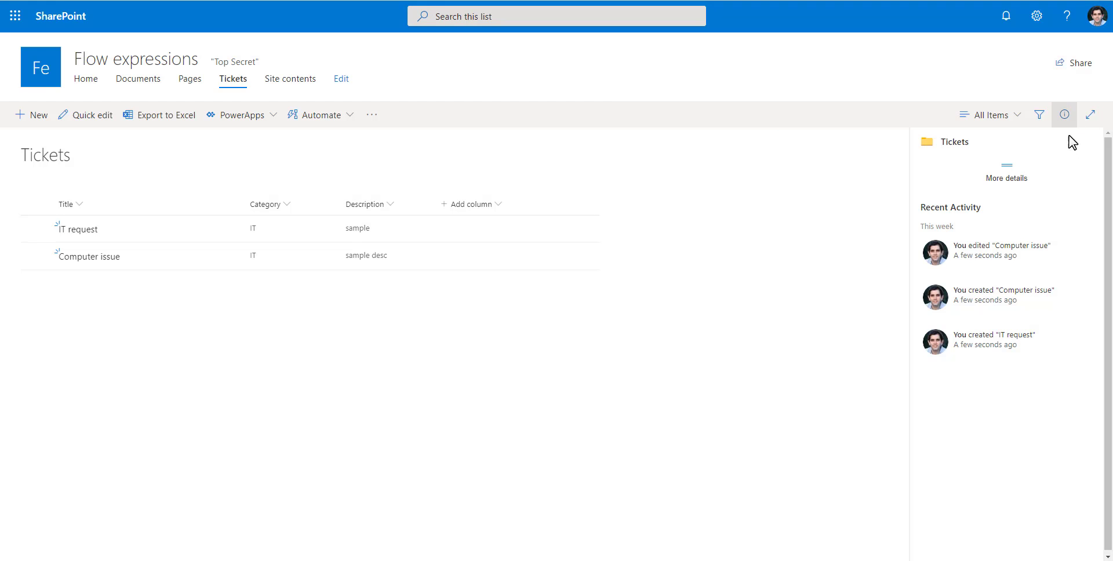
In the SharePoint Tickets list, create an item titled "IT request new" with category IT and no attachment
left_click(1065, 115)
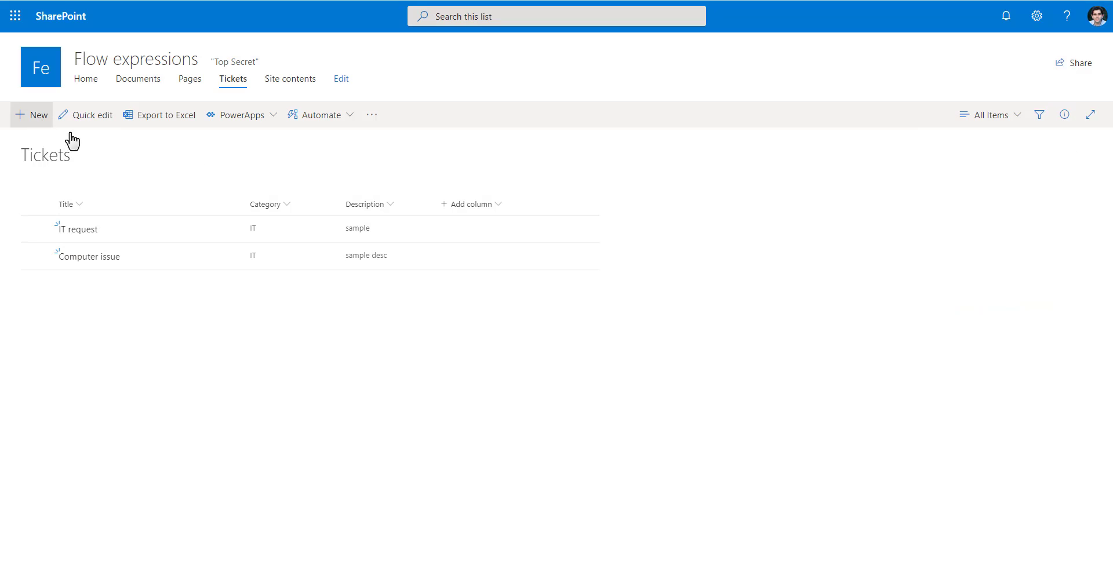
left_click(32, 115)
type("IT request new")
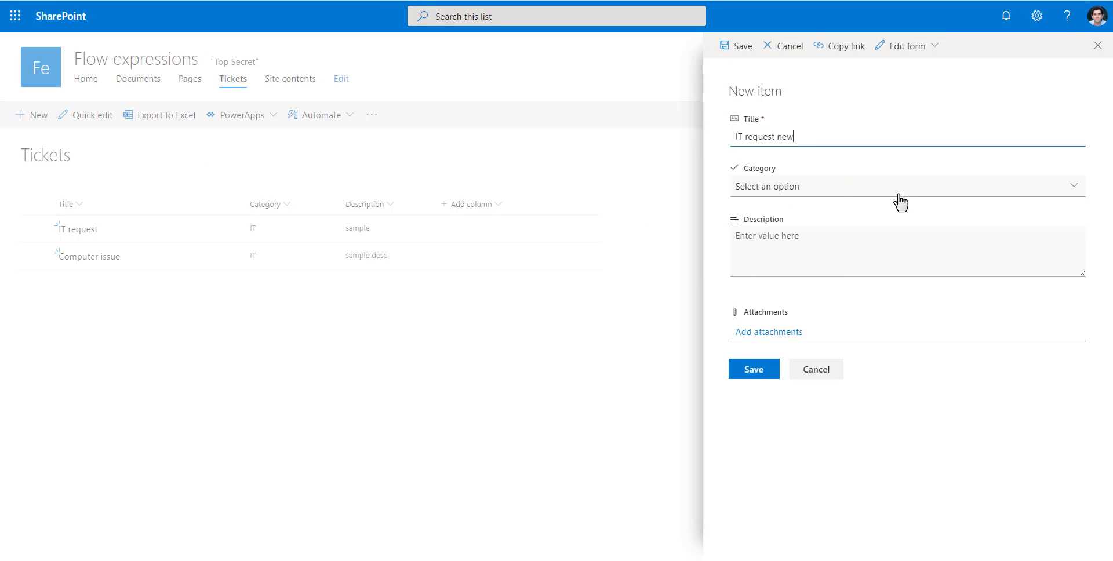
left_click(835, 204)
left_click(800, 228)
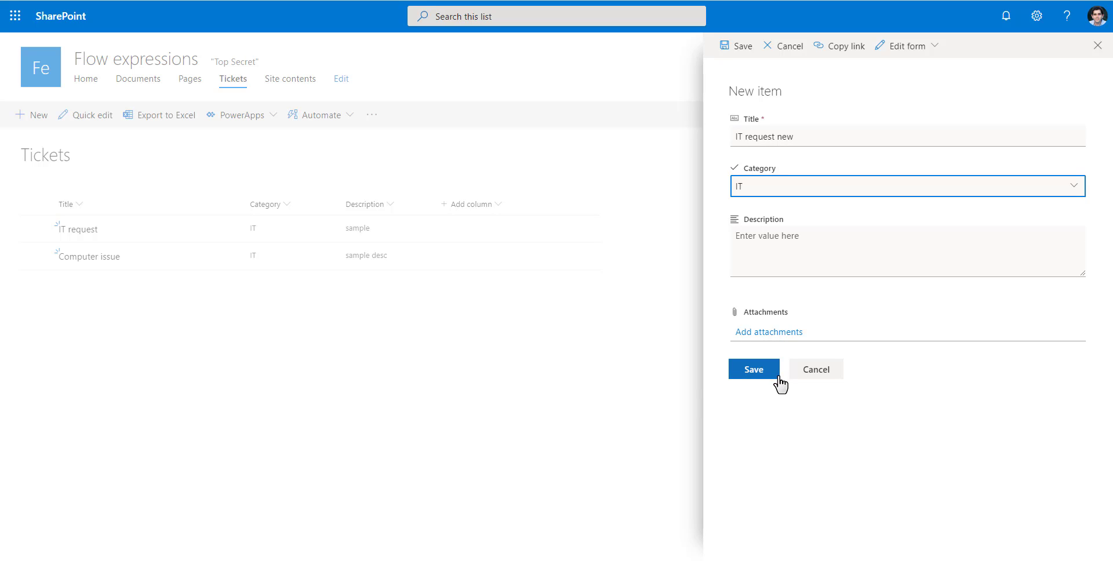
left_click(770, 374)
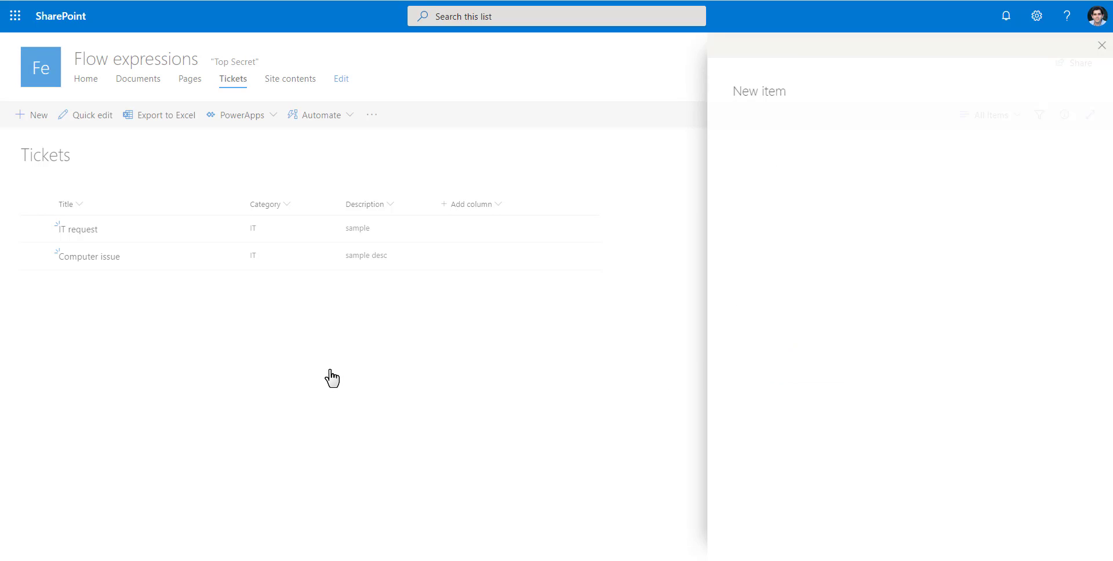
Create a Tickets item titled "Computer issue new" with category IT and the attachment perf2.PNG
left_click(26, 116)
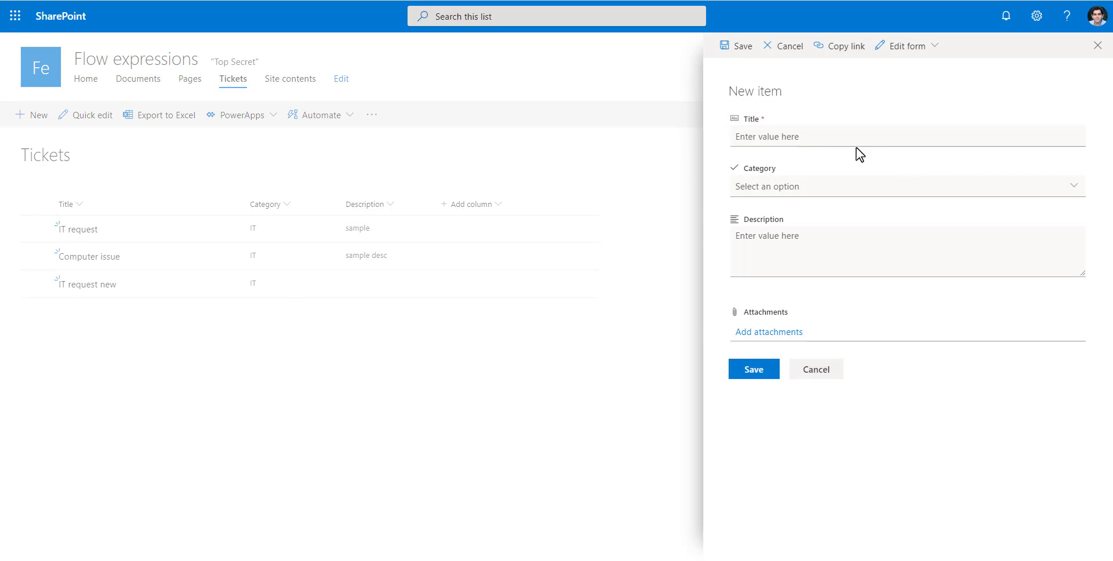
left_click(793, 143)
type("Computer issue new")
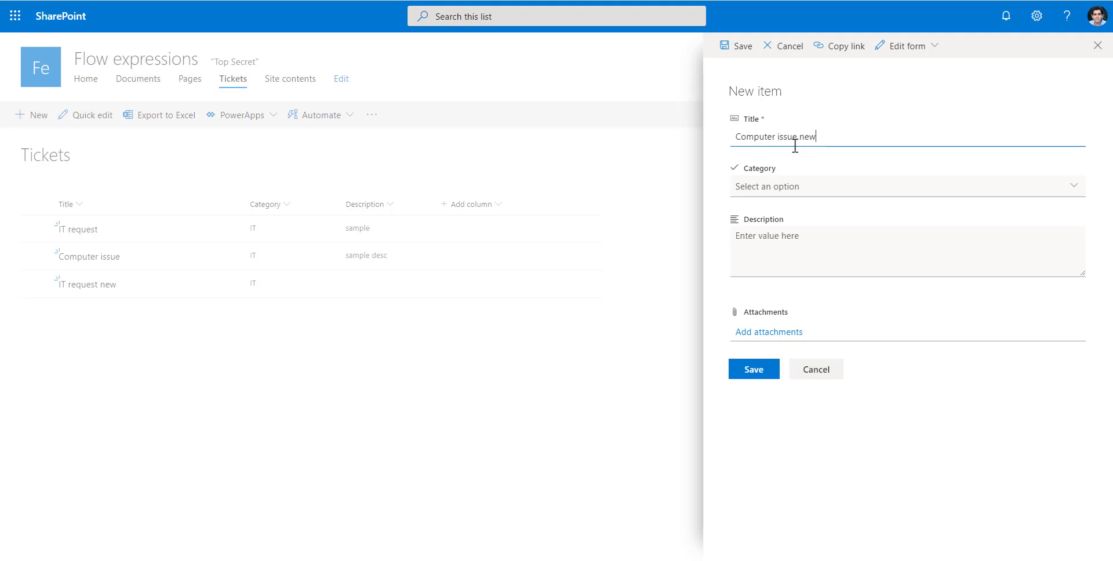
left_click(799, 191)
left_click(770, 227)
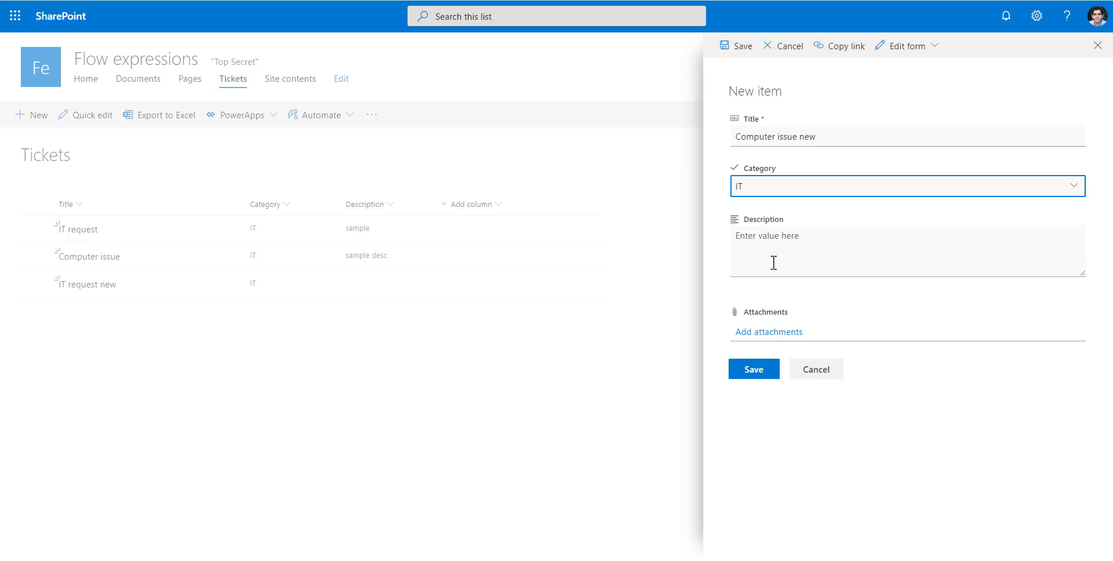
left_click(771, 334)
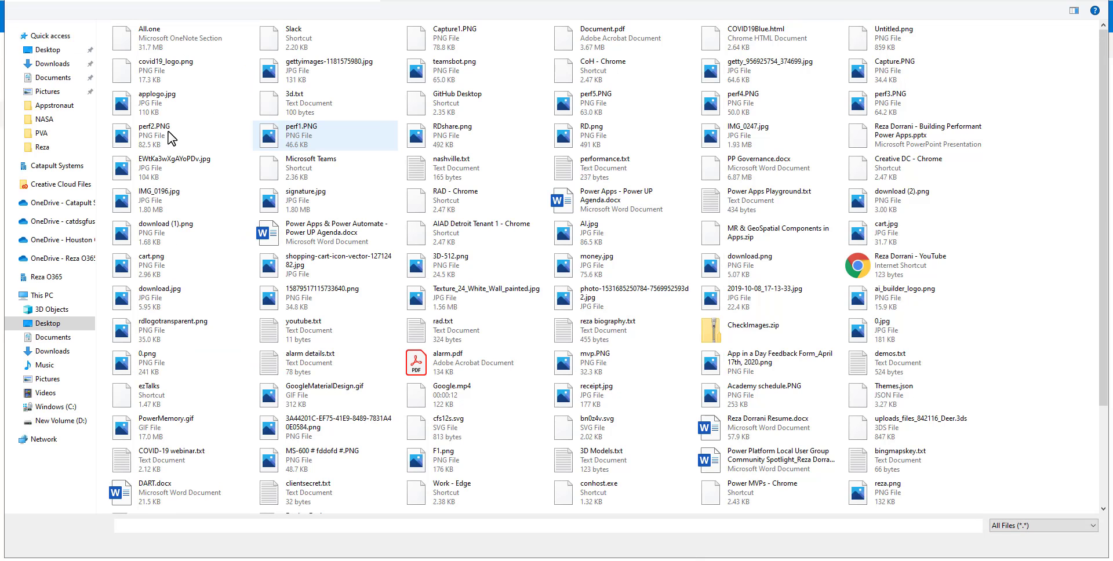
double_click(173, 143)
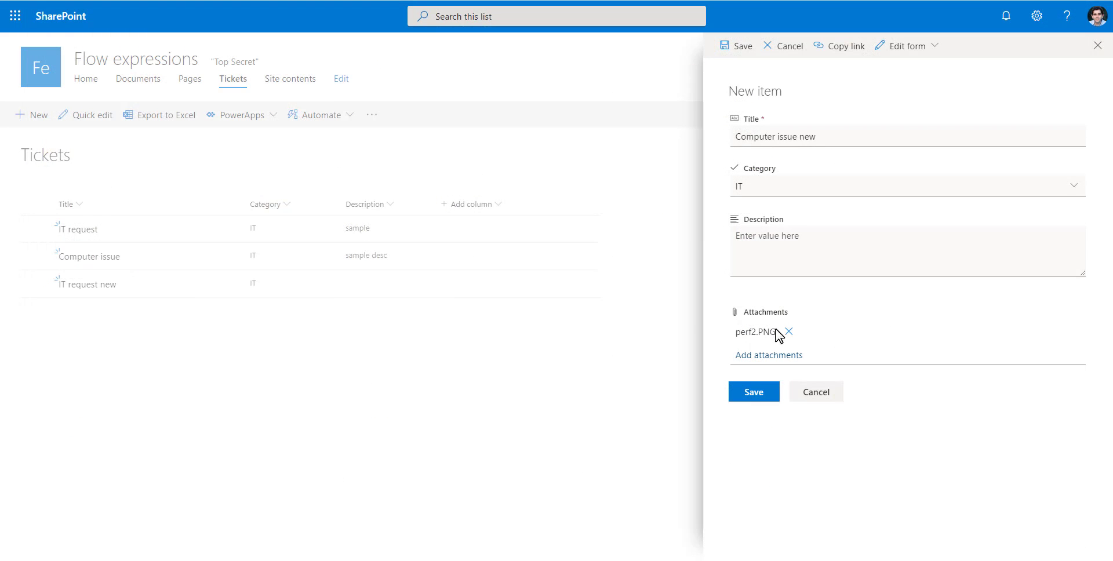
left_click(761, 397)
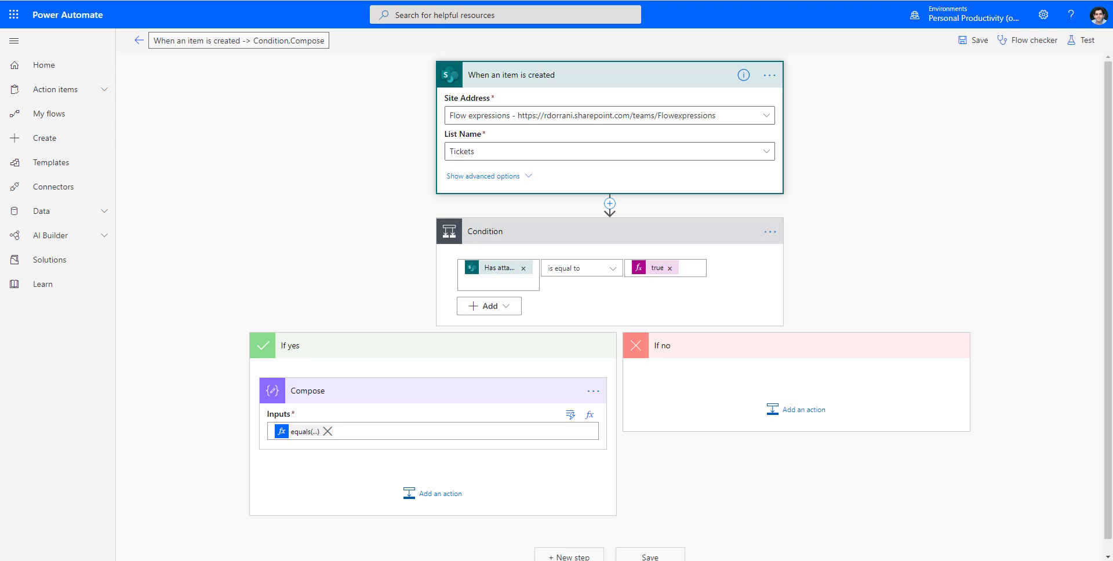
Refresh the run history on the flow's Power Automate details page and compare it with the new items in the SharePoint Tickets list
left_click(139, 40)
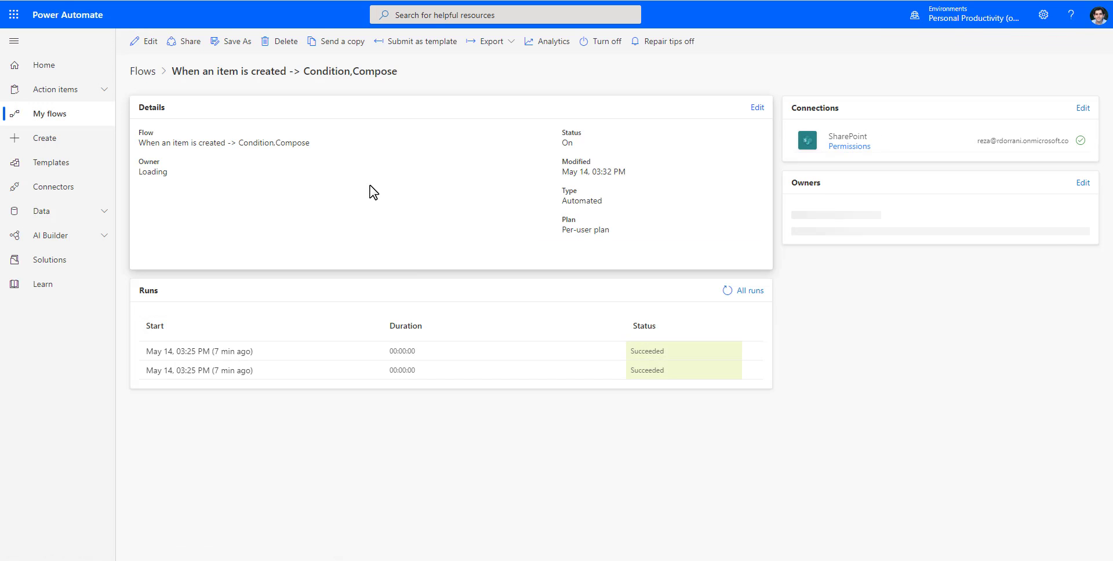
right_click(414, 173)
left_click(440, 204)
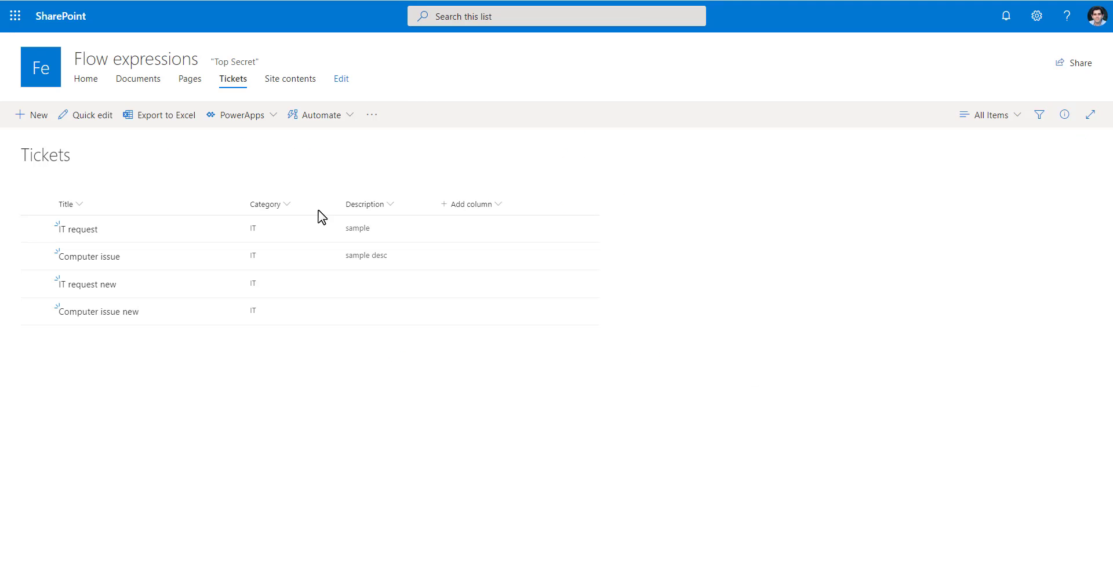
left_click(36, 311)
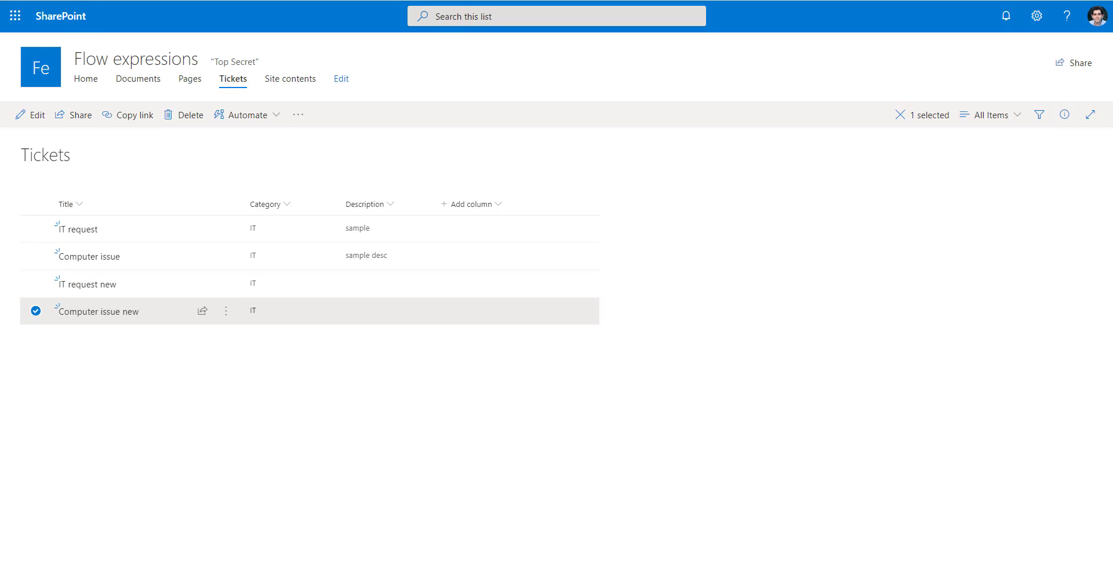
key("ctrl+Tab")
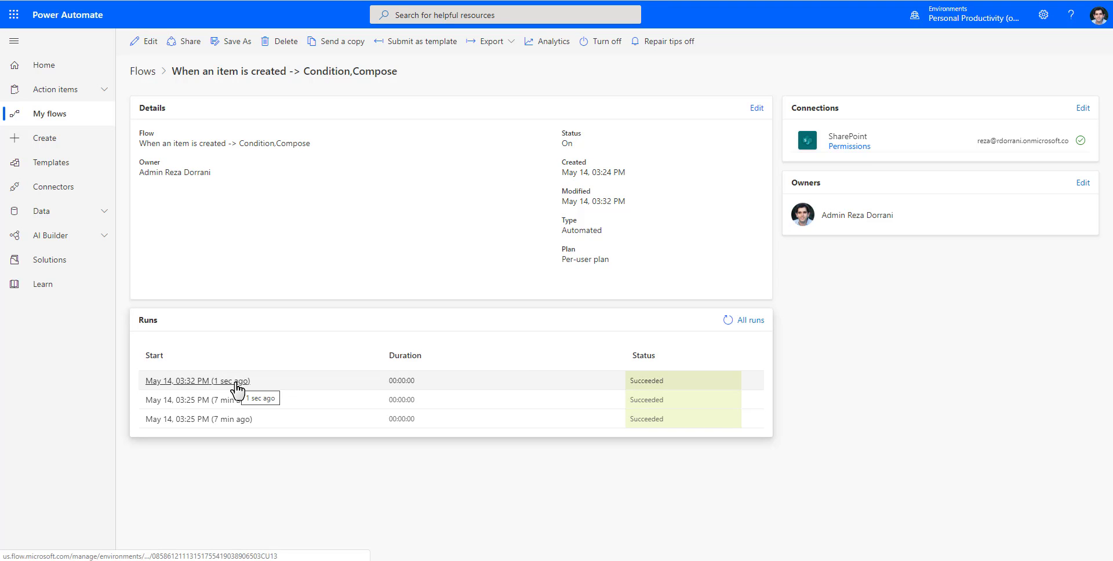
right_click(311, 219)
left_click(358, 265)
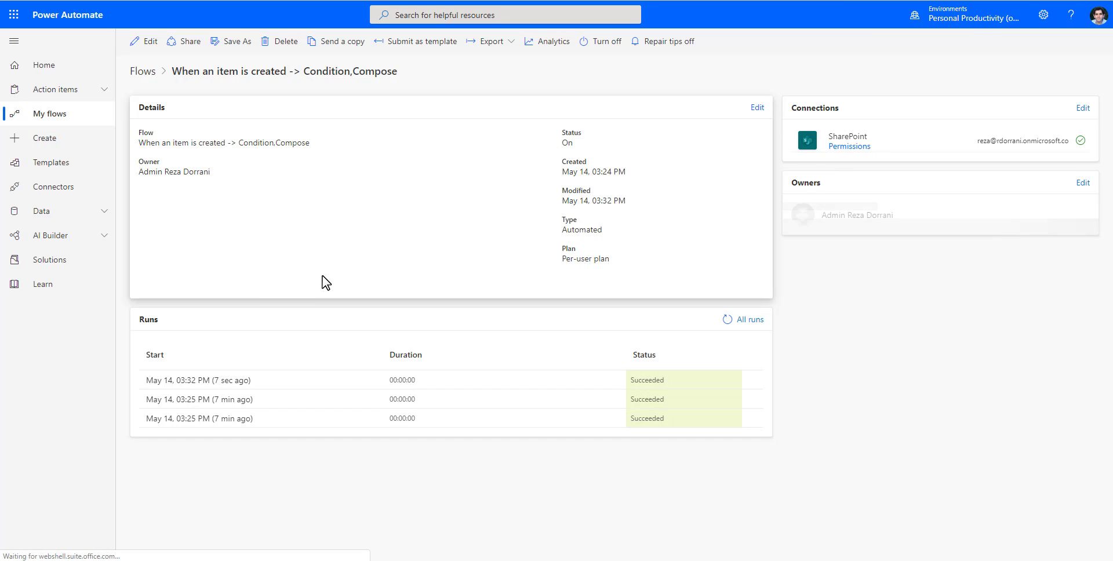
Open the flow's most recent run and check the item title in the outputs of the When an item is created trigger
left_click(232, 380)
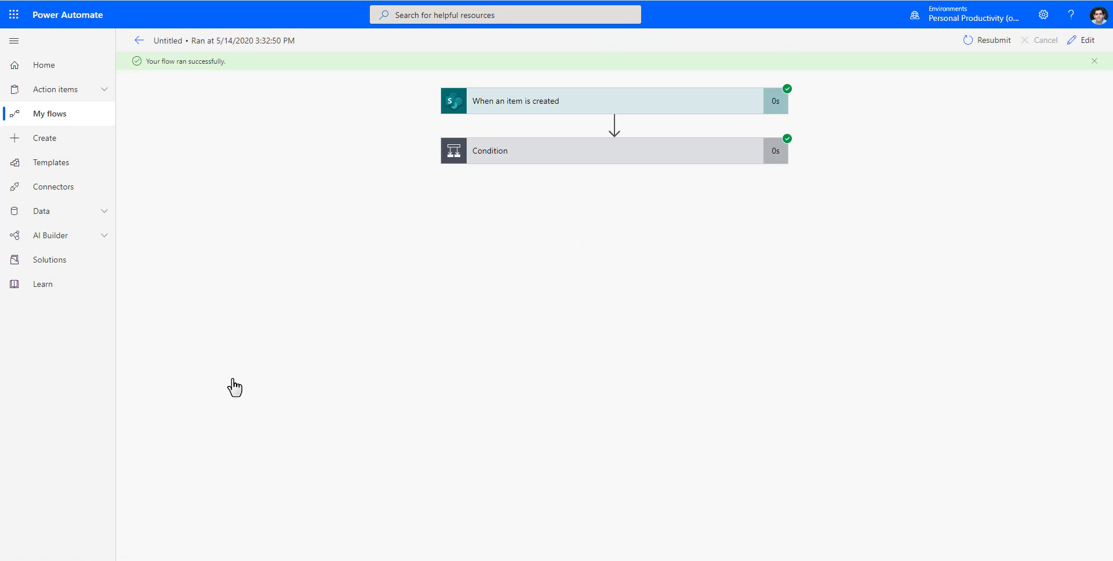
left_click(522, 104)
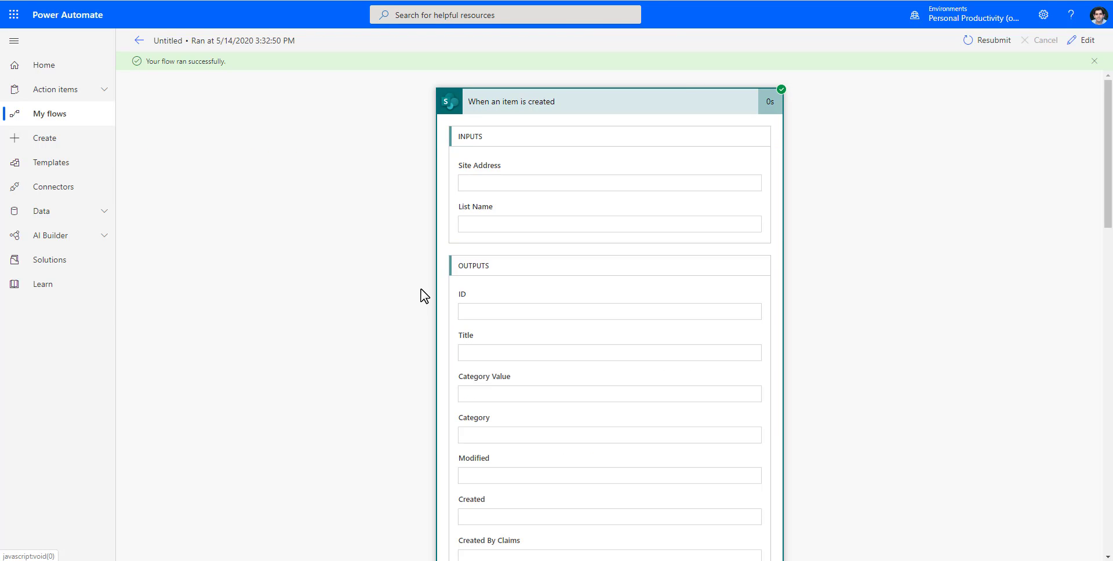
left_click_drag(545, 351, 461, 356)
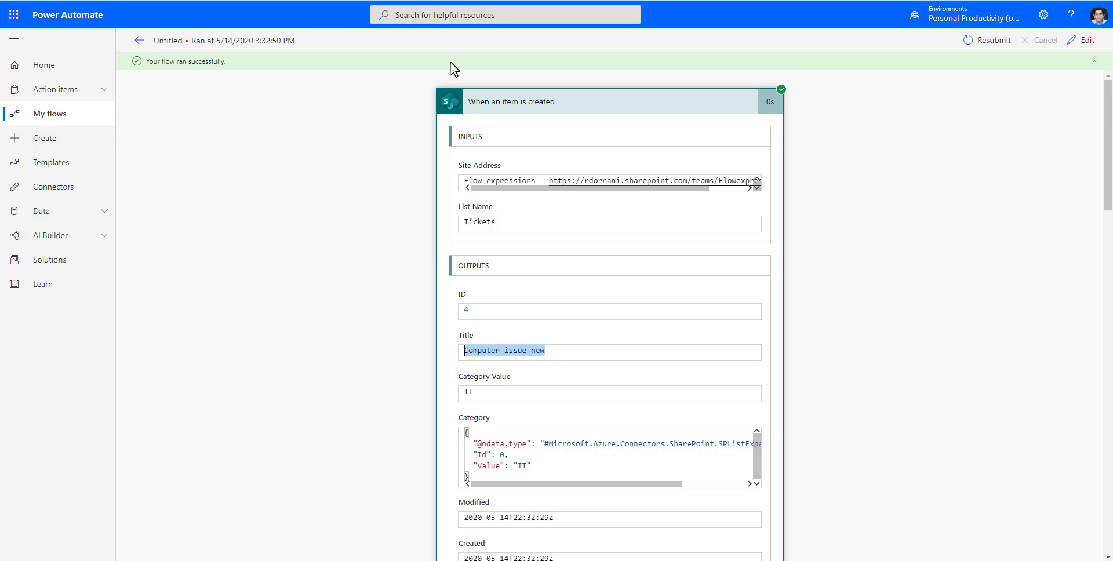
Switch to the SharePoint Tickets list, show the Attachments column in the view, and select the item Computer issue new
left_click(511, 1)
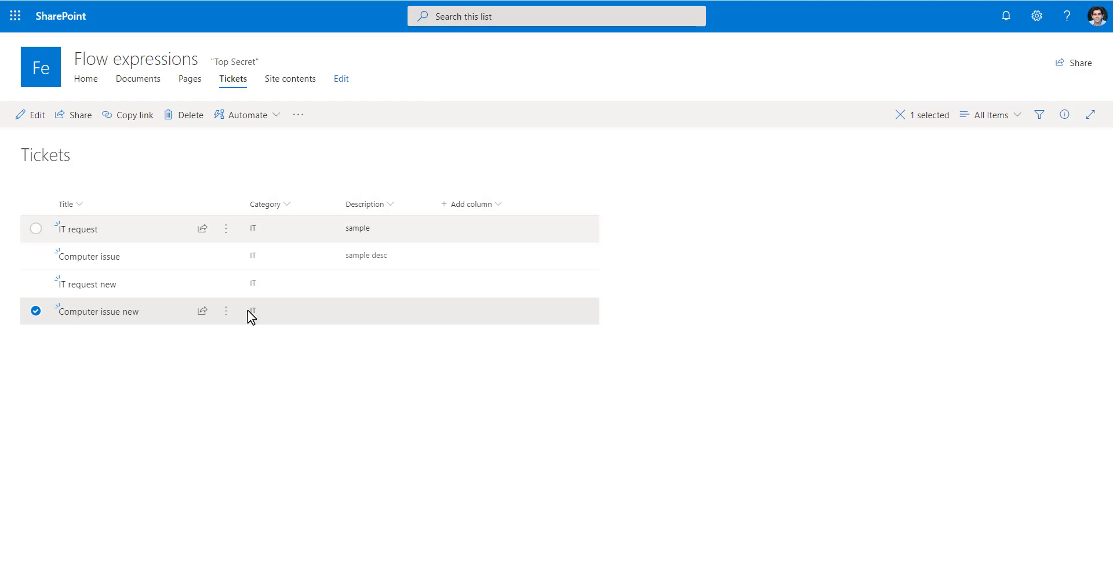
left_click(35, 311)
left_click(491, 211)
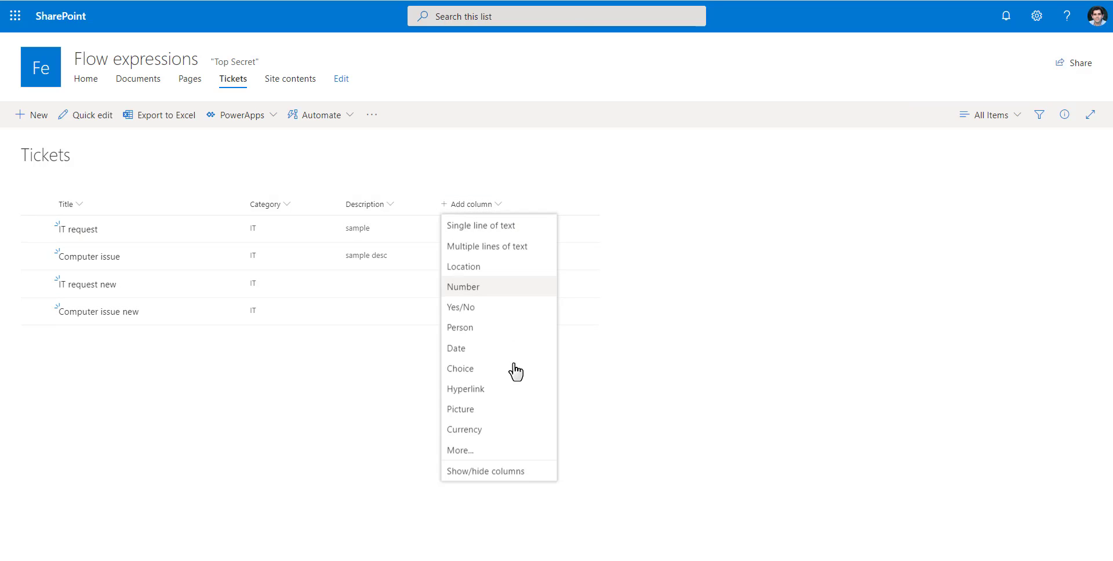
left_click(518, 468)
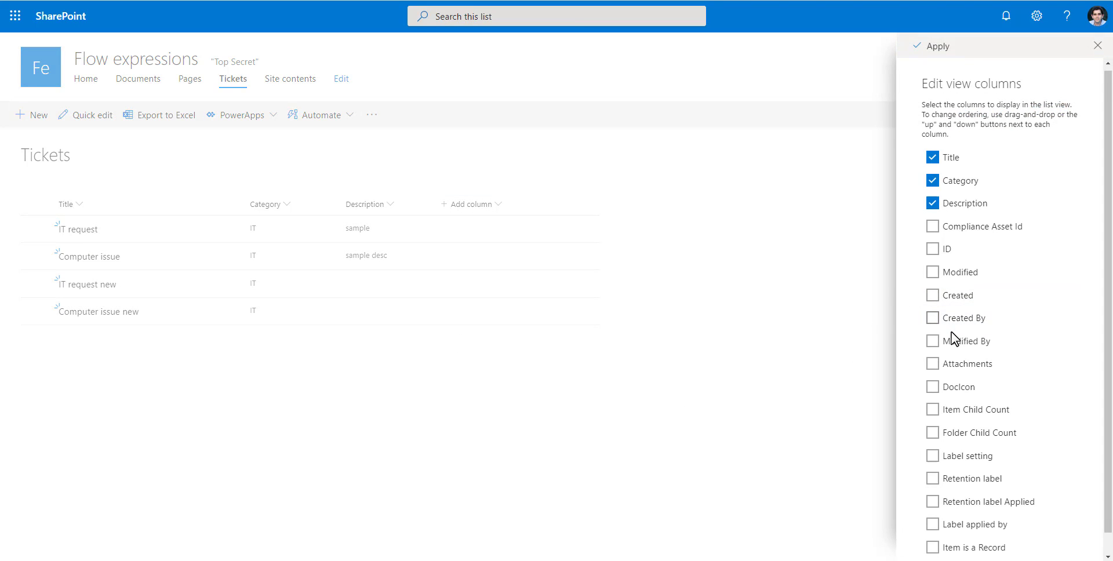
scroll(952, 335, "down", 1)
left_click(933, 342)
left_click(934, 46)
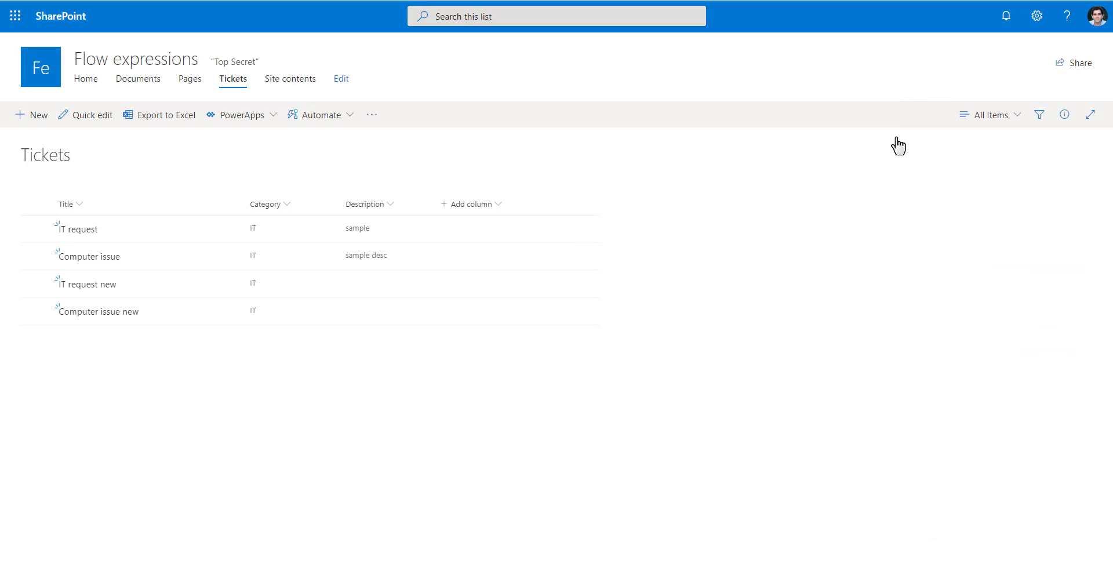
left_click(36, 311)
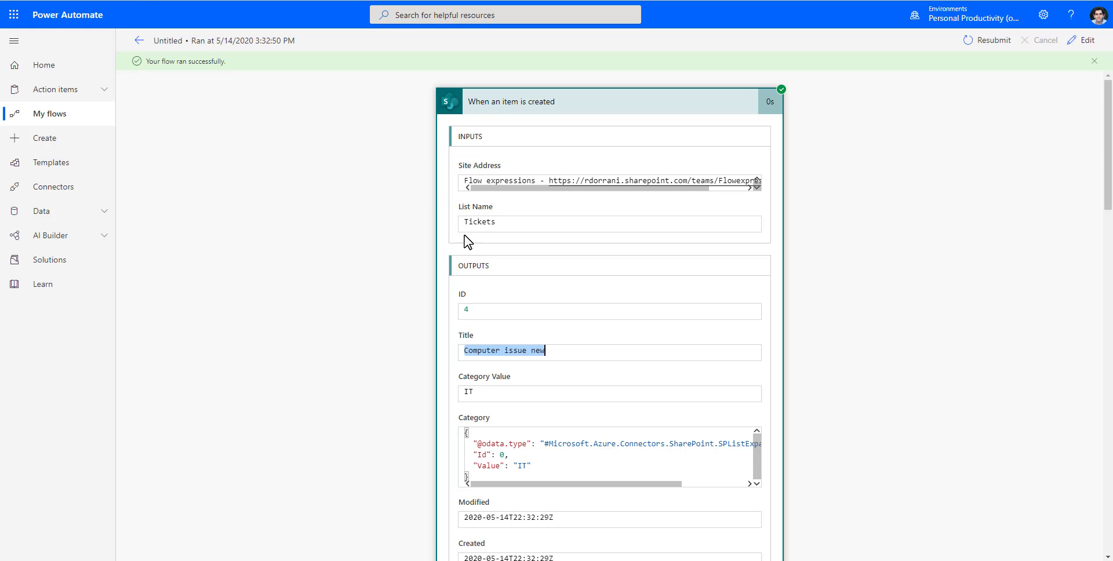
Return to the flow's details page in Power Automate and review the most recent run in the run history
left_click(139, 40)
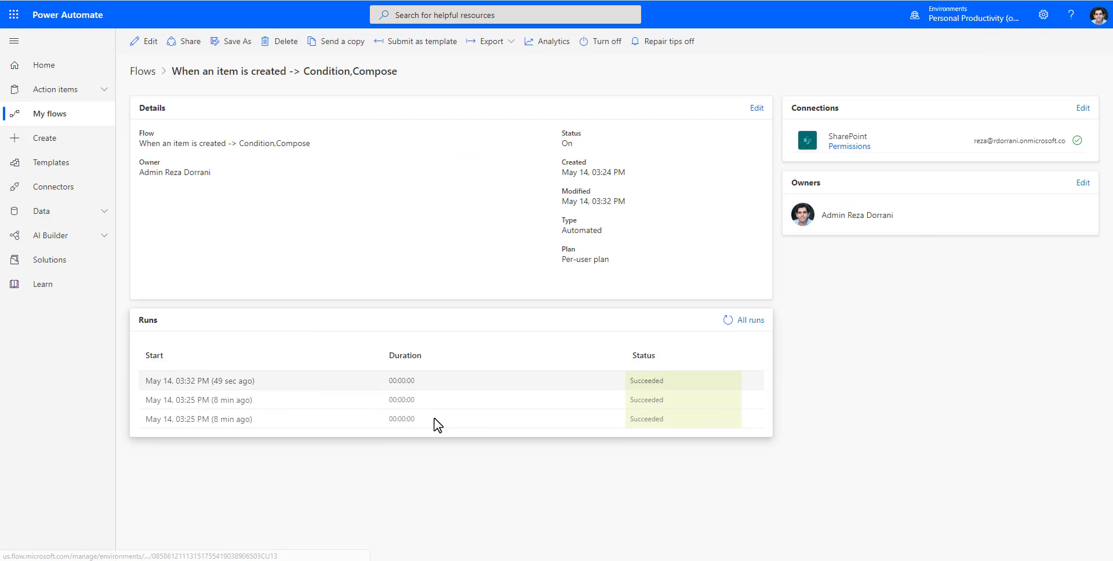
left_click_drag(758, 385, 360, 253)
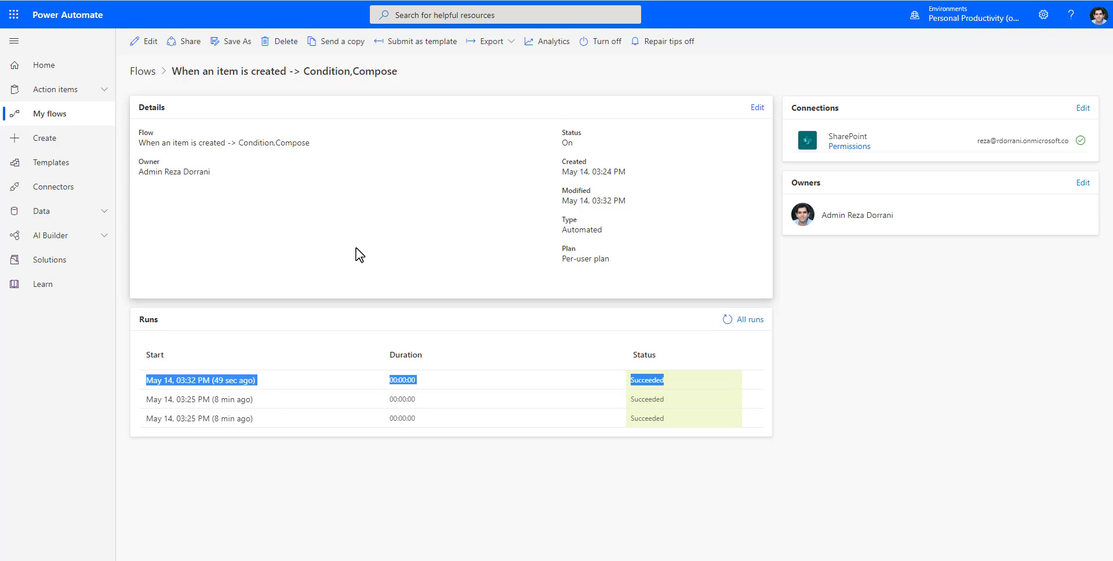
left_click(360, 253)
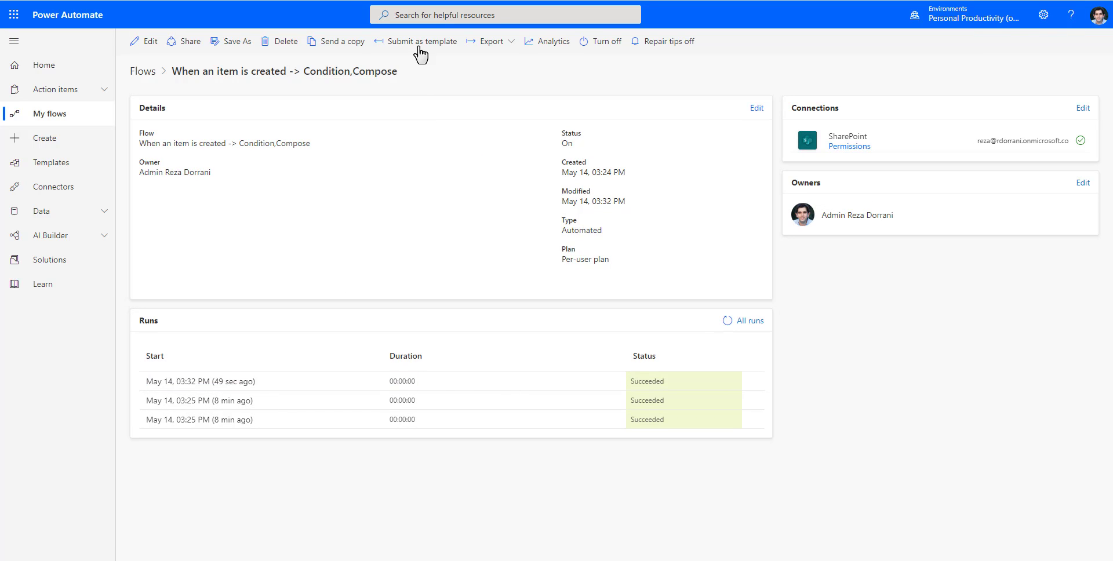
Switch to the Power Platform requests limits and allocations article and examine the number of API requests per 24 hours
left_click(554, 0)
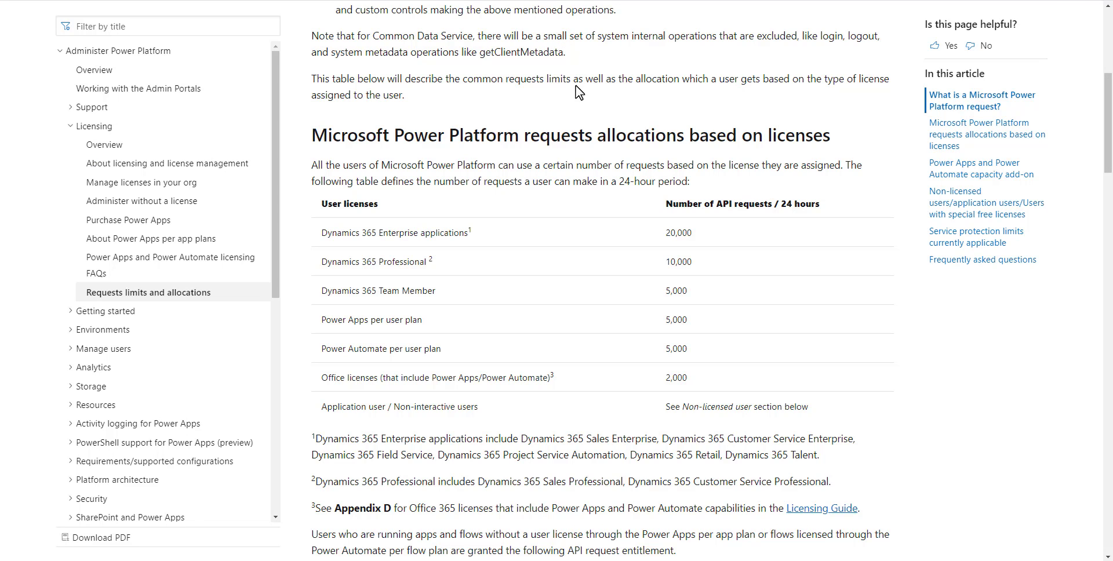
left_click_drag(675, 200, 761, 208)
left_click(761, 209)
Switch back to the Flow expressions SharePoint site and open its Documents library
left_click(458, 0)
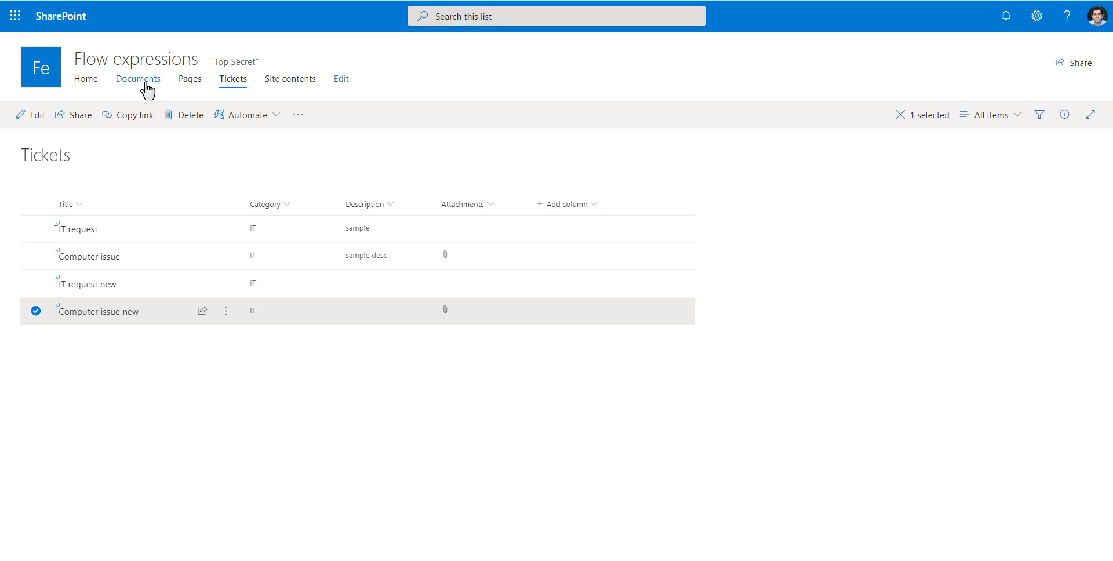
left_click(146, 79)
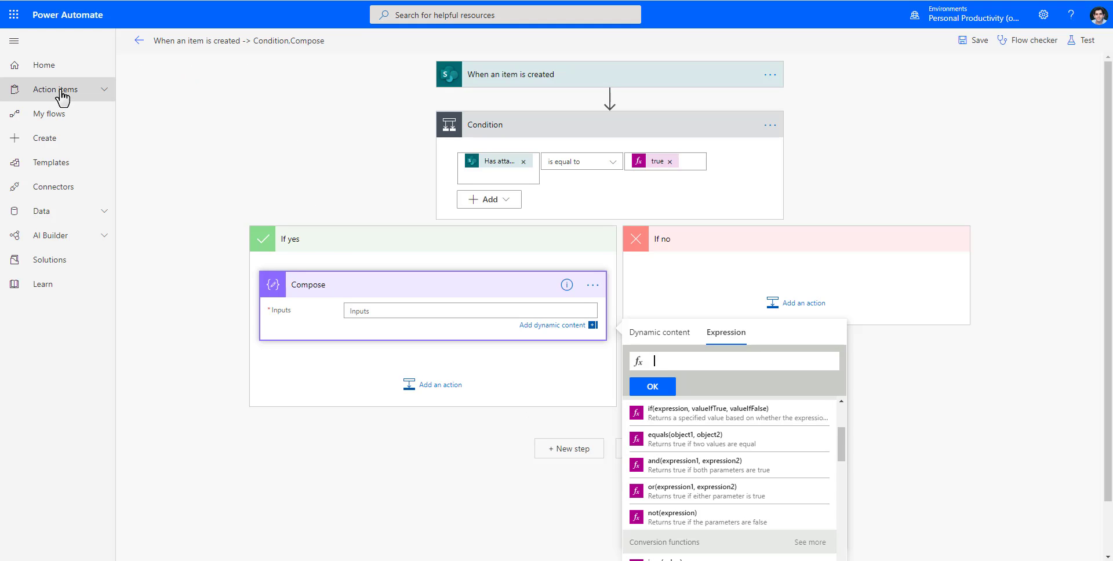
In Power Automate, create an automated flow from blank with the SharePoint trigger When a file is created (properties only)
left_click(58, 90)
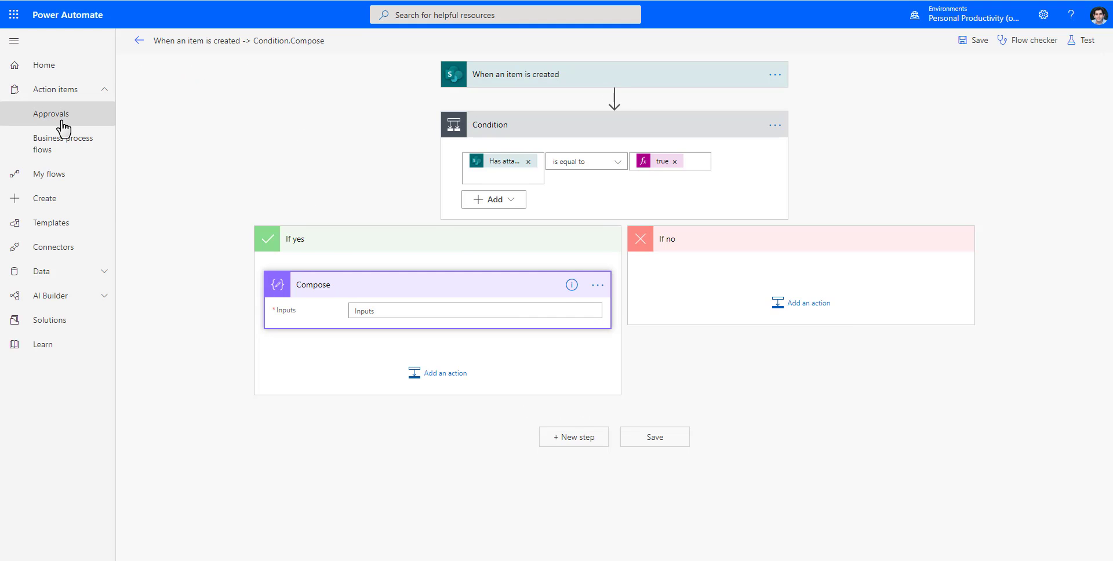
left_click(69, 177)
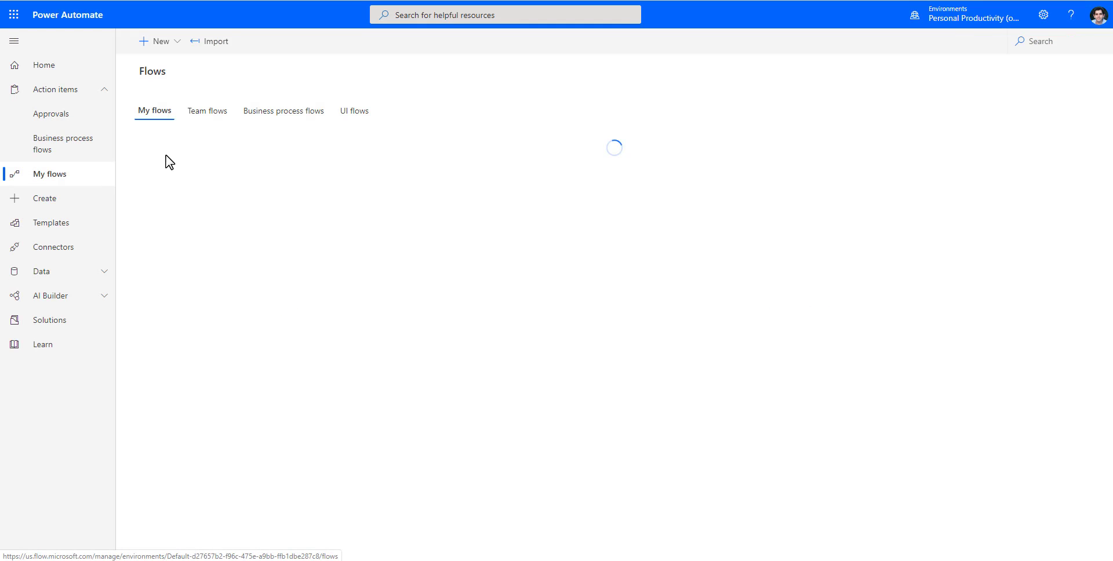
left_click(166, 53)
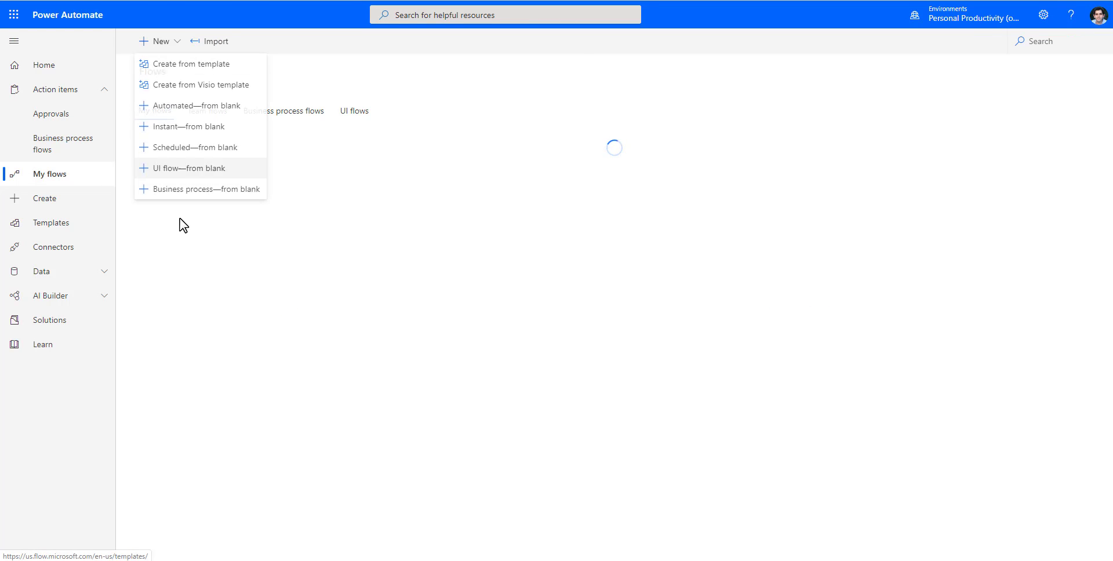
left_click(194, 108)
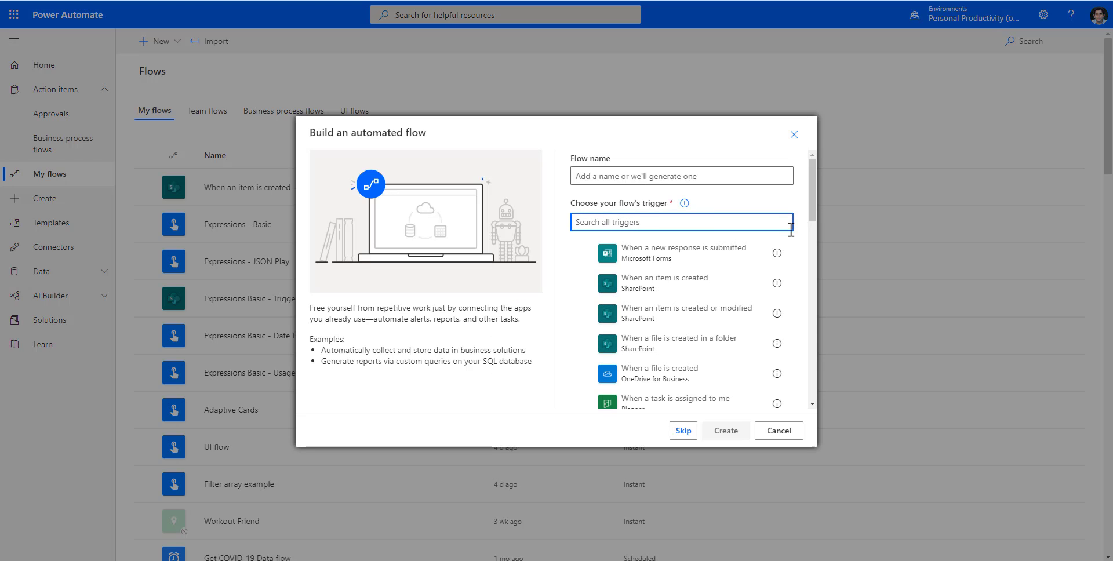
type("when a file")
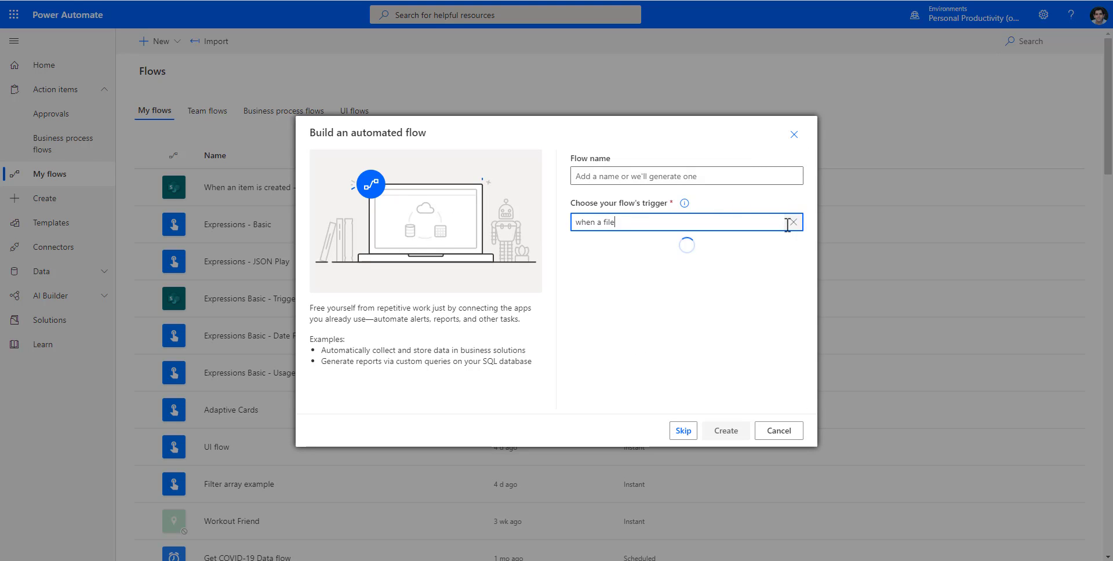
scroll(721, 331, "down", 2)
scroll(721, 332, "up", 2)
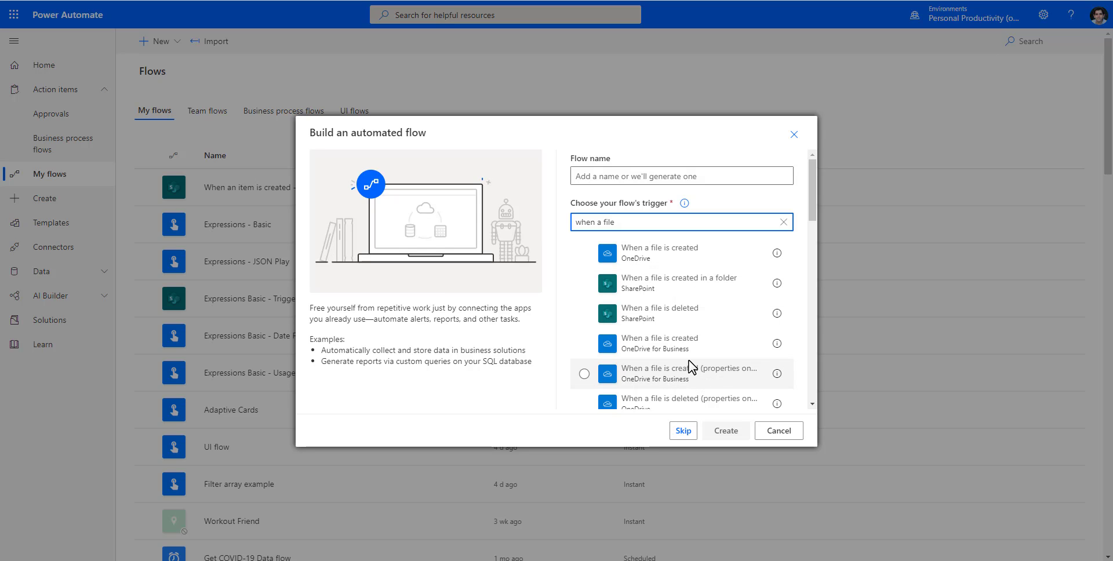
scroll(690, 367, "down", 5)
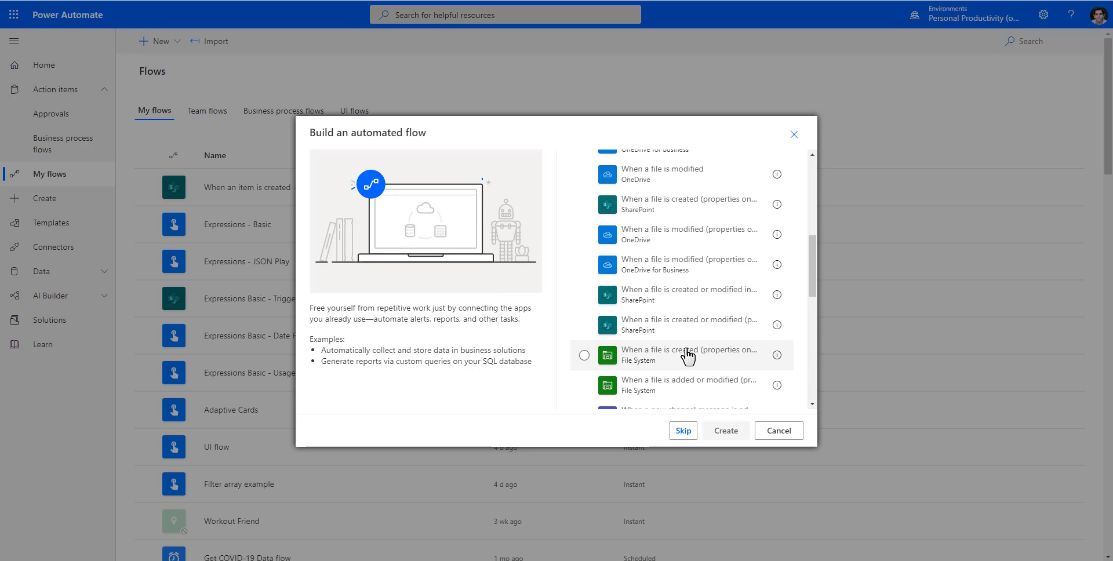
scroll(687, 355, "up", 3)
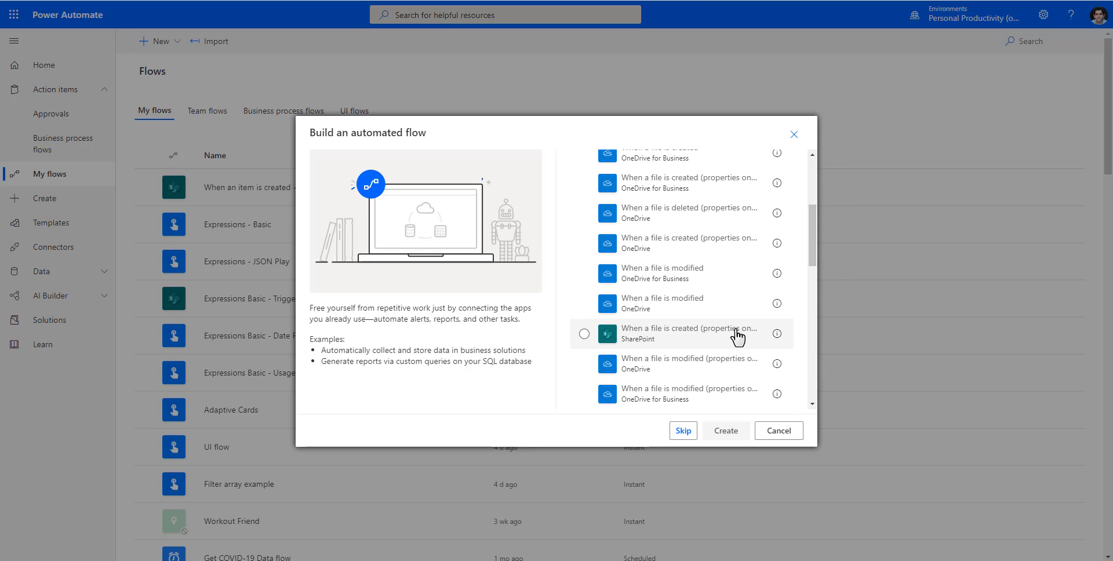
scroll(733, 339, "down", 2)
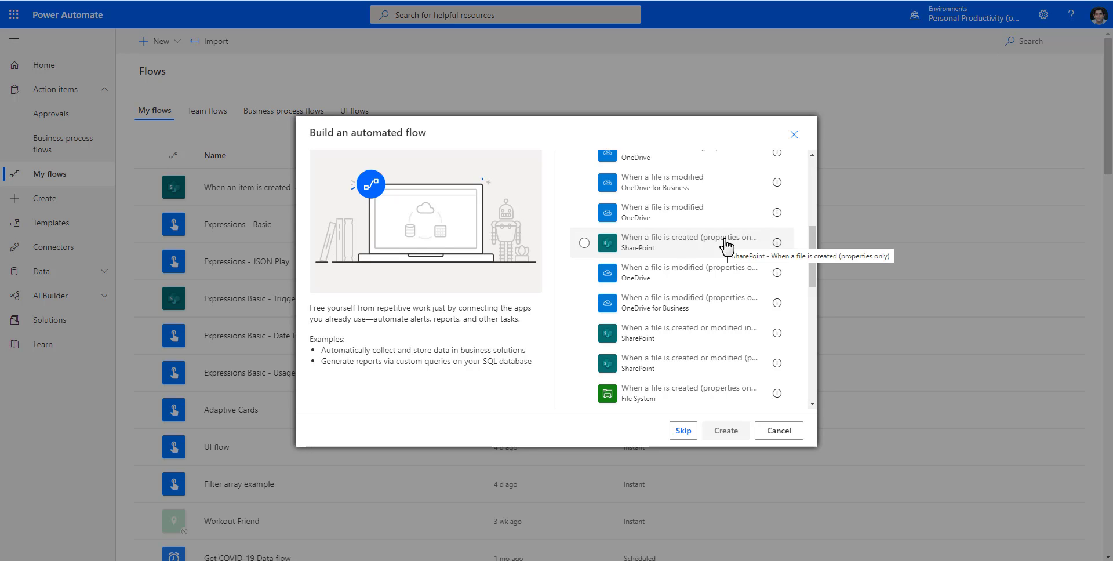
left_click(659, 248)
left_click(725, 431)
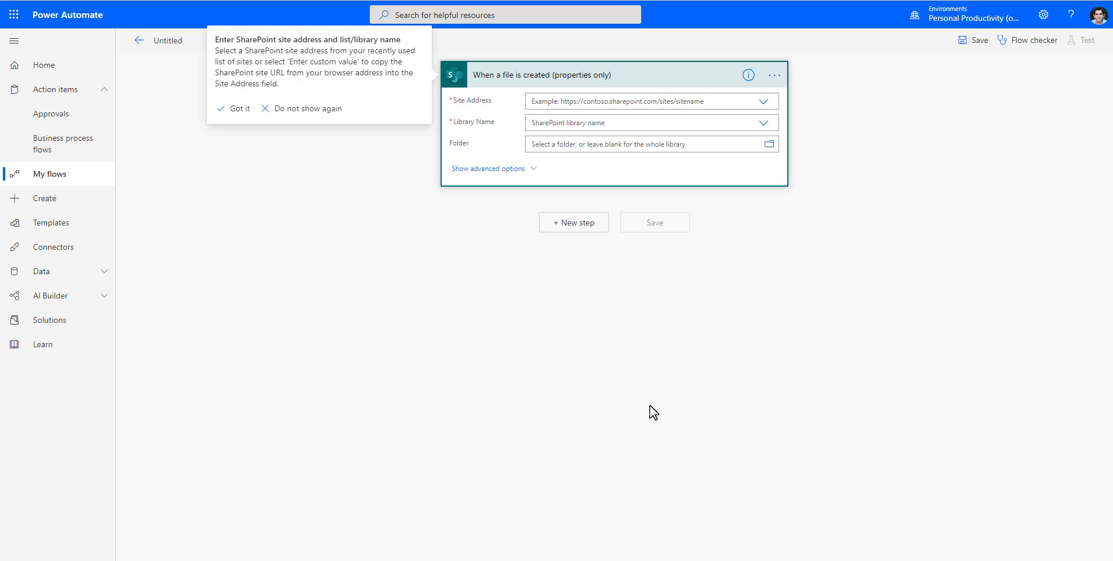
Set the trigger's site address to the Flow expressions site and its library name to Documents
left_click(616, 102)
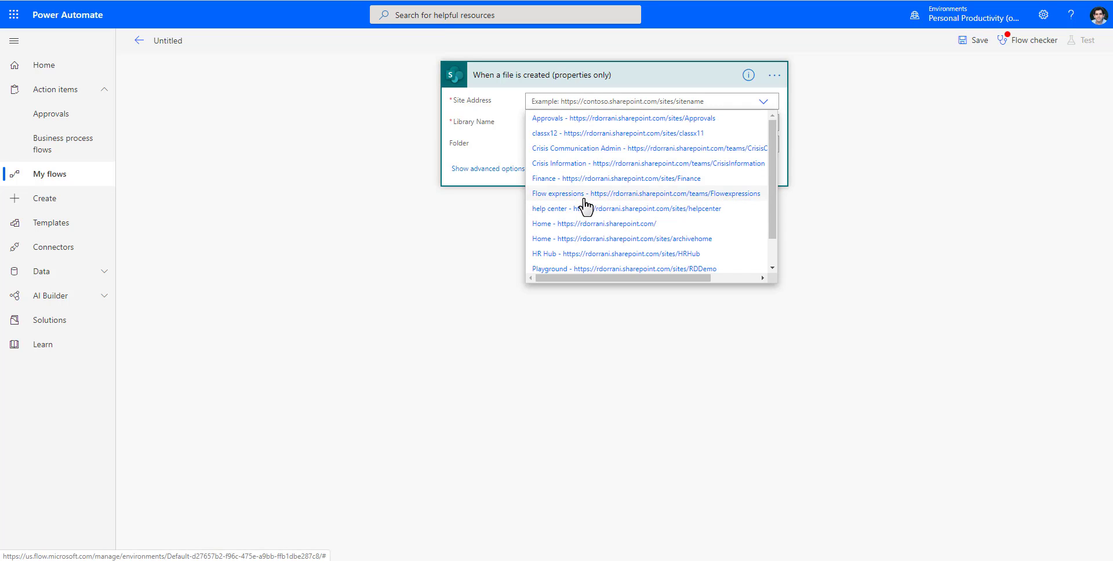
left_click(583, 192)
left_click(608, 135)
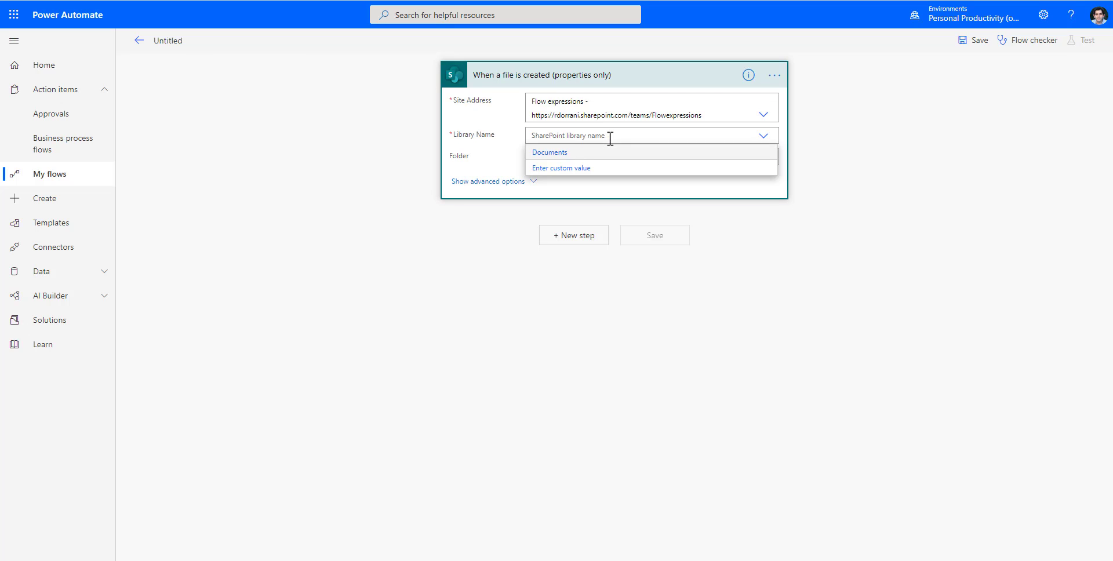
left_click(552, 155)
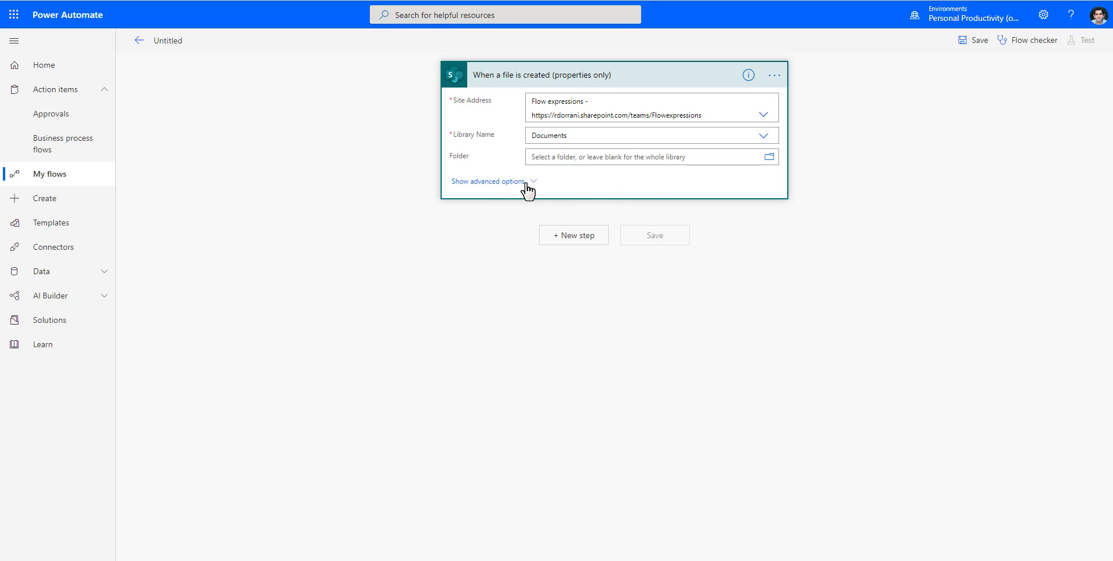
Add a Compose data operation after the When a file is created (properties only) trigger
left_click(573, 235)
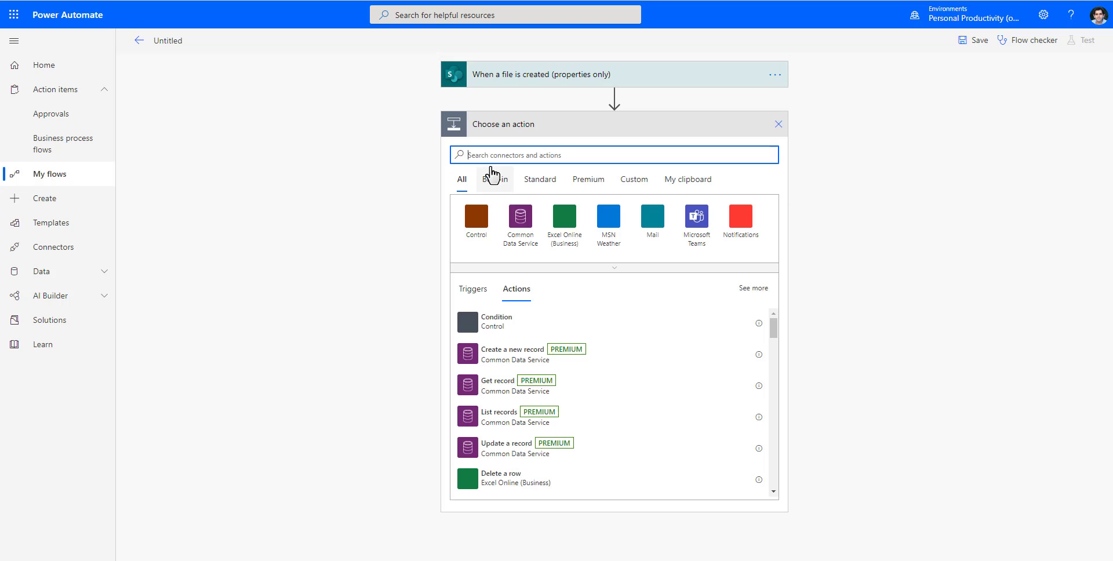
type("c")
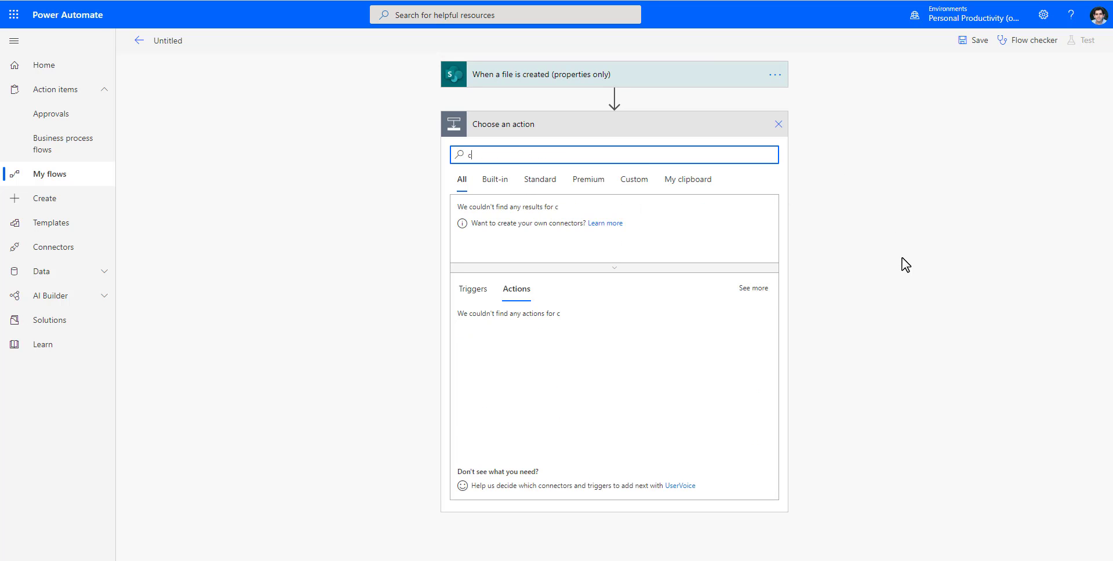
type("ompose")
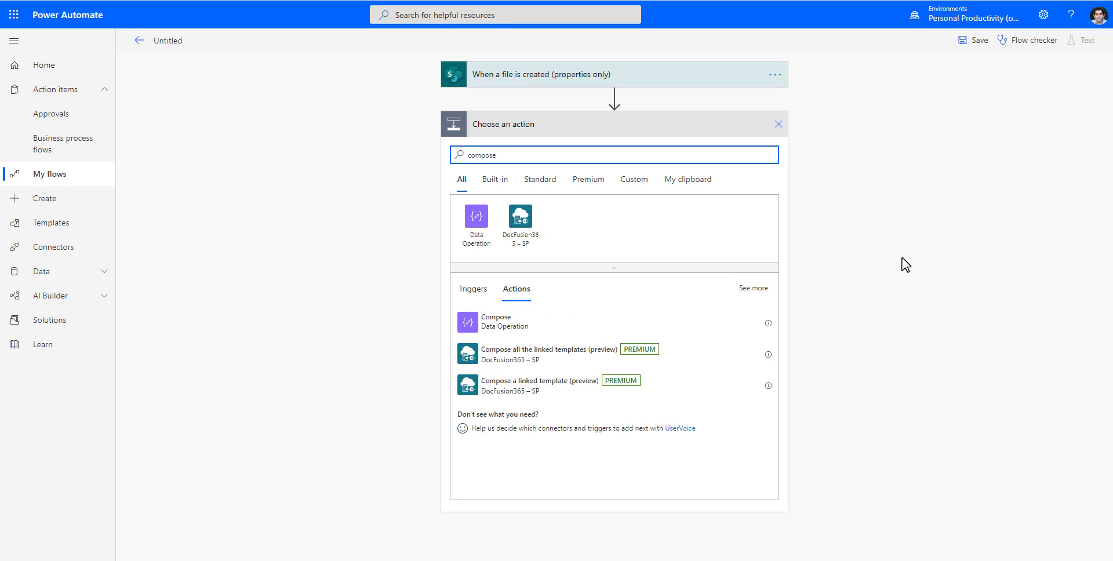
left_click(653, 334)
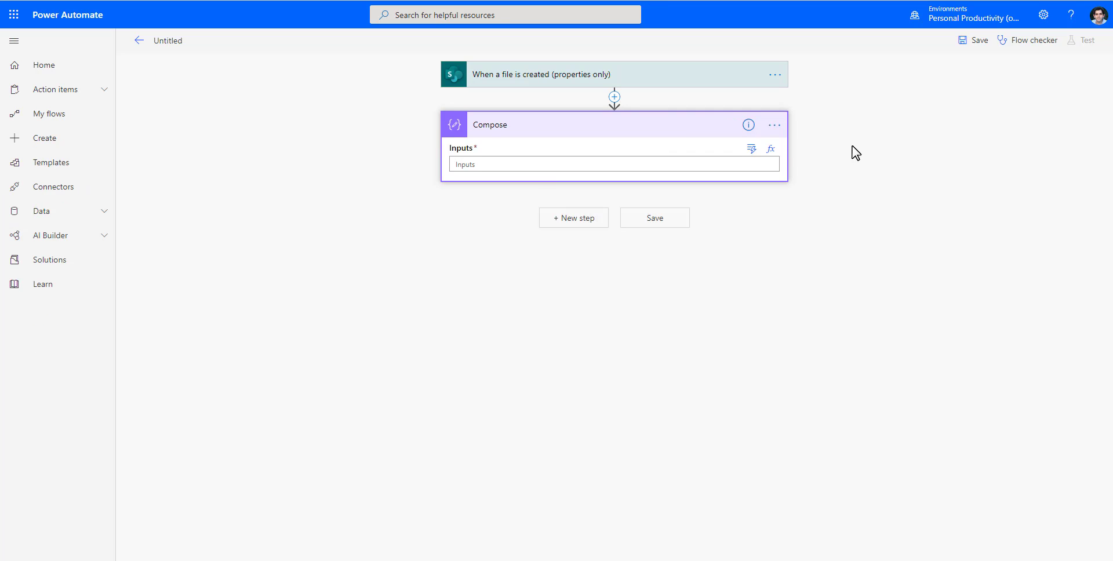
Start an expression for the Compose inputs and insert the trigger's IsFolder property, found by searching for "isfol"
left_click(771, 149)
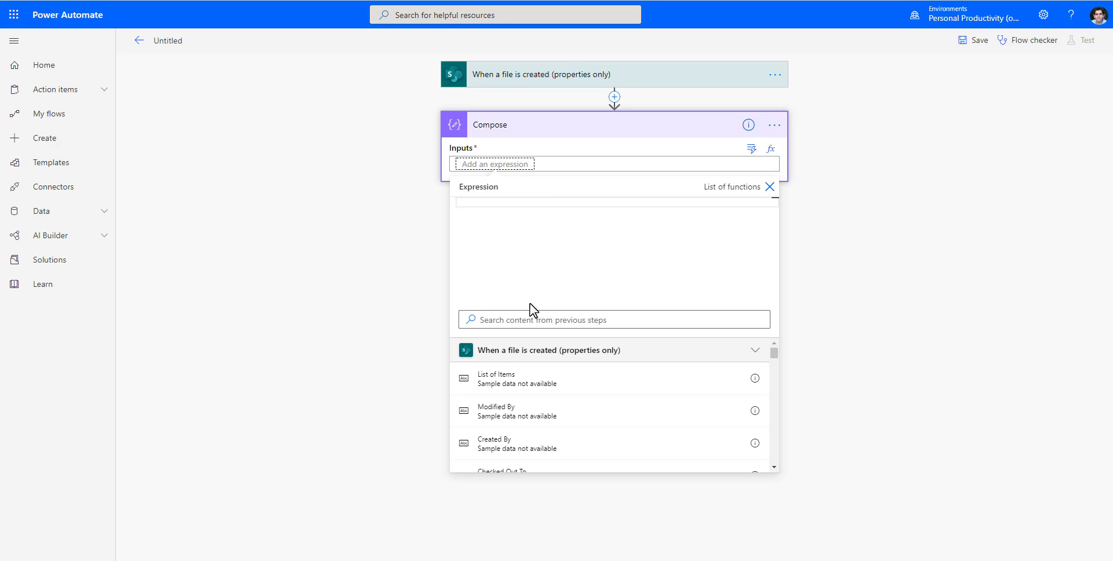
left_click(530, 320)
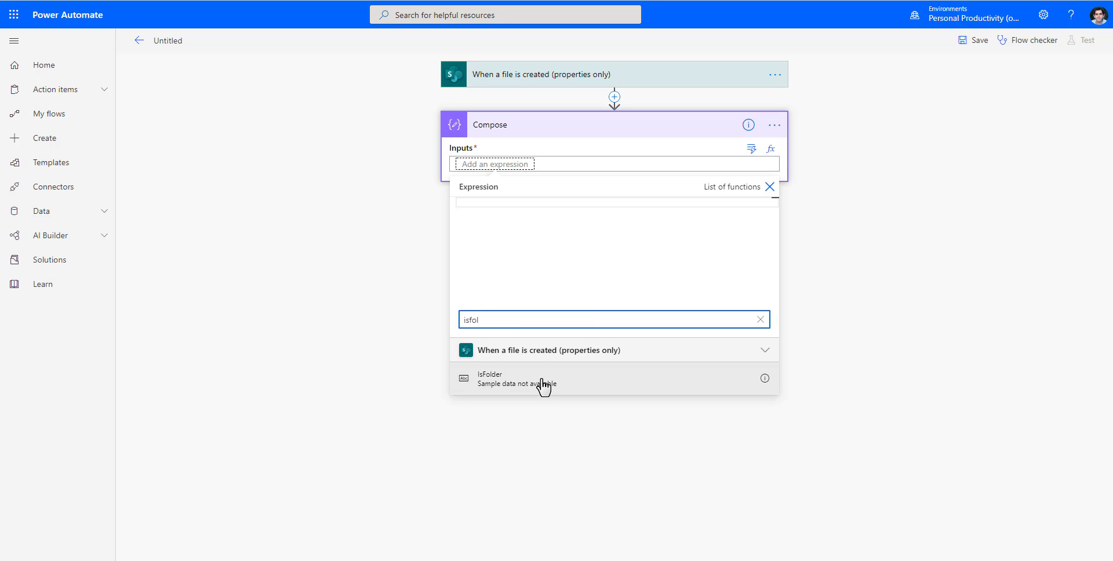
left_click(509, 385)
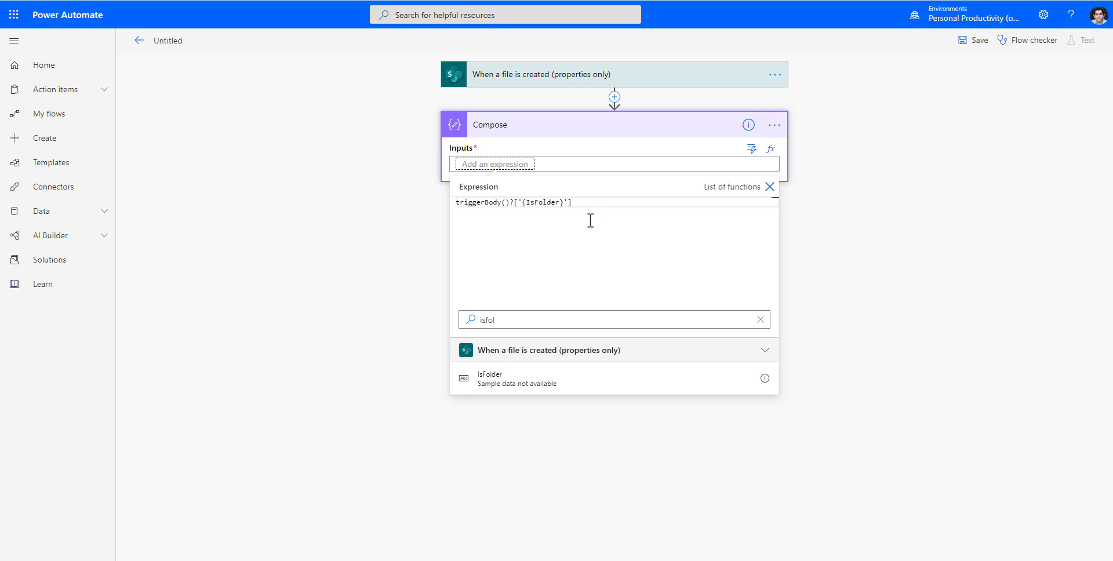
Wrap the IsFolder reference in an equals comparison with true, giving equals( triggerBody()?['{IsFolder}'],true)
left_click_drag(588, 219, 371, 211)
left_click(490, 204)
type("equals(")
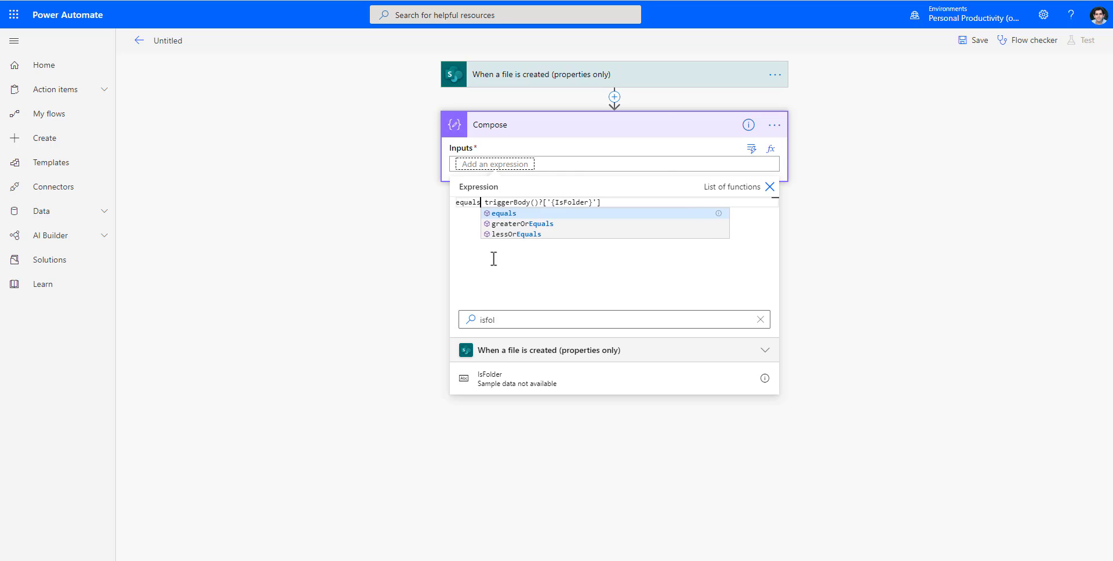
key("Delete")
key("End")
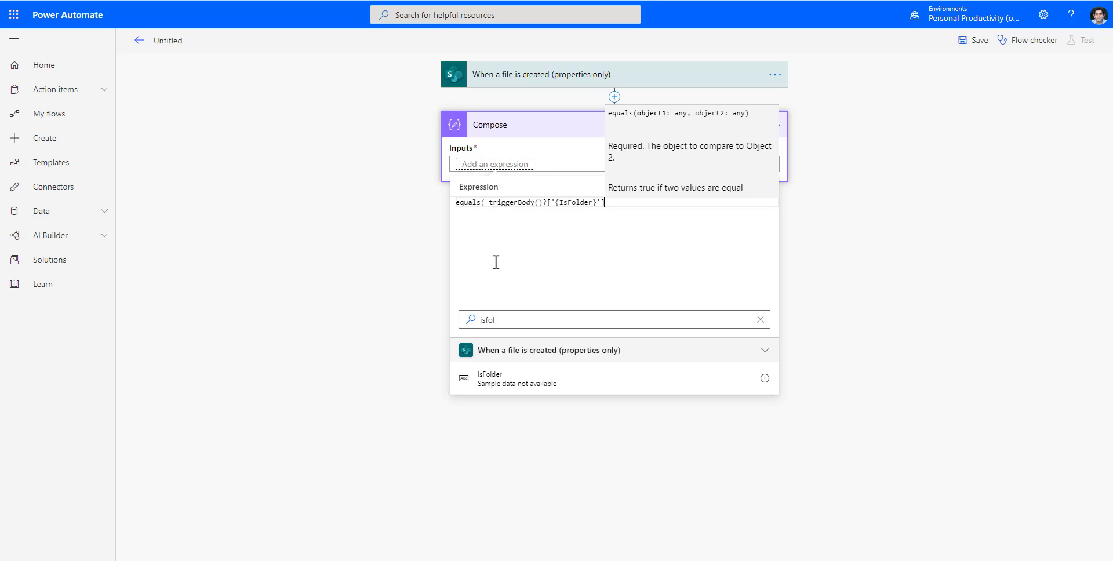
type(",true)")
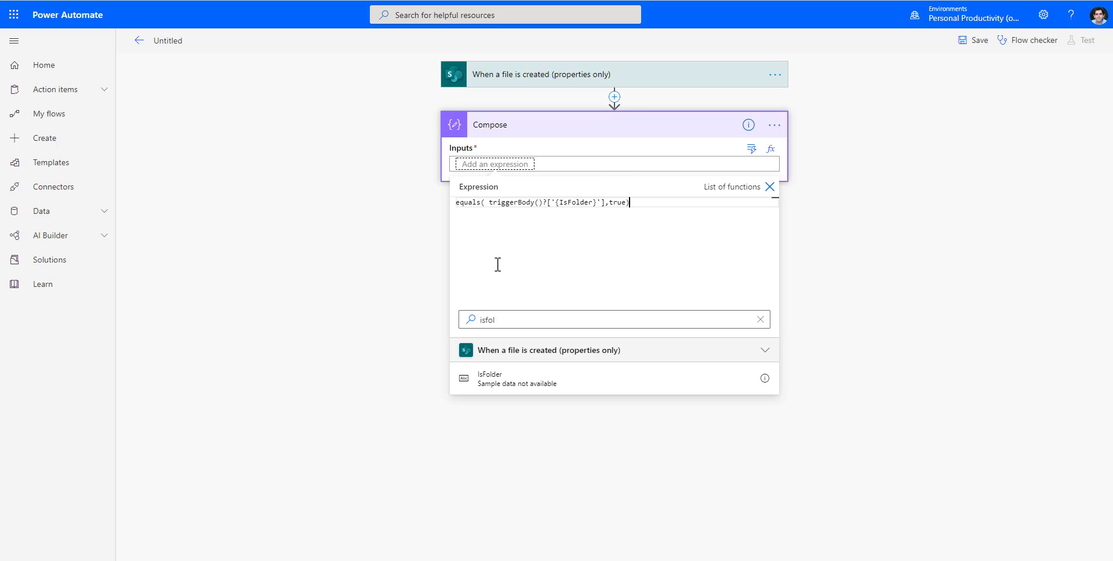
Copy the whole equals expression and apply it to the Compose inputs
key("ctrl+a")
key("ctrl+c")
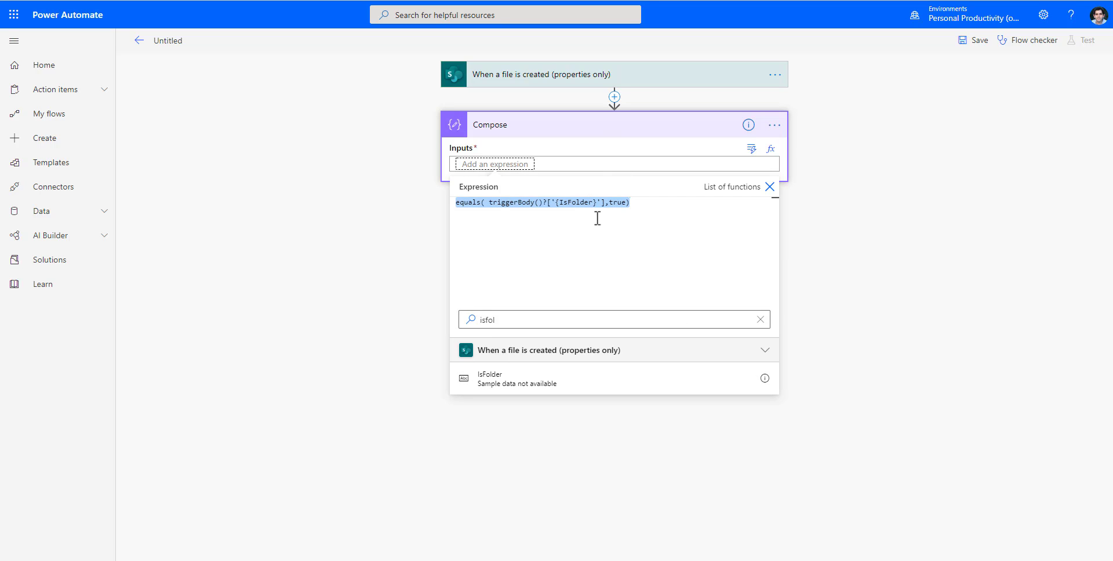
key("Return")
left_click(484, 166)
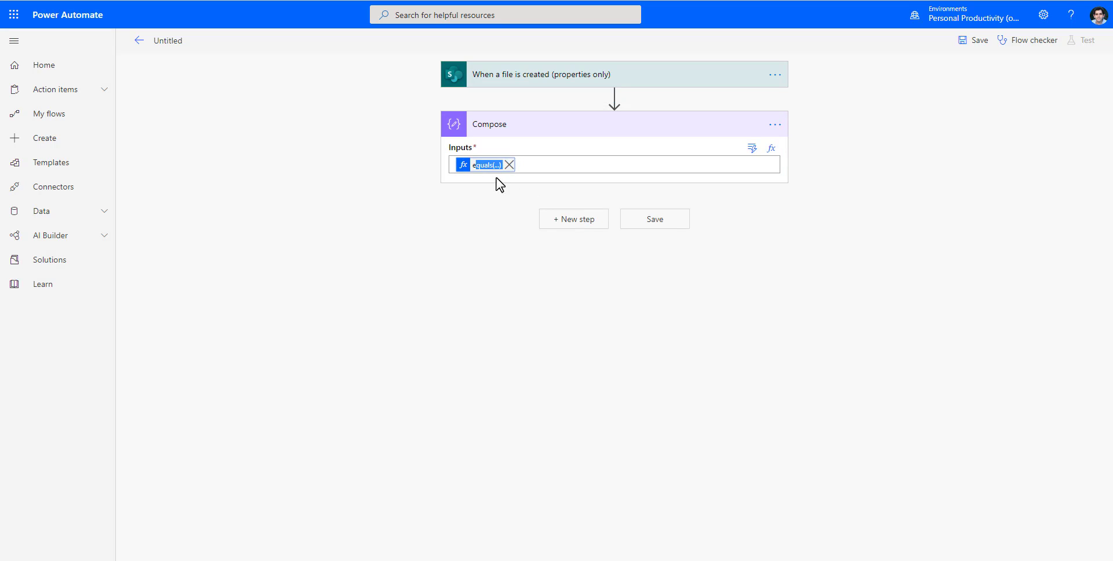
key("ctrl+a")
left_click(935, 258)
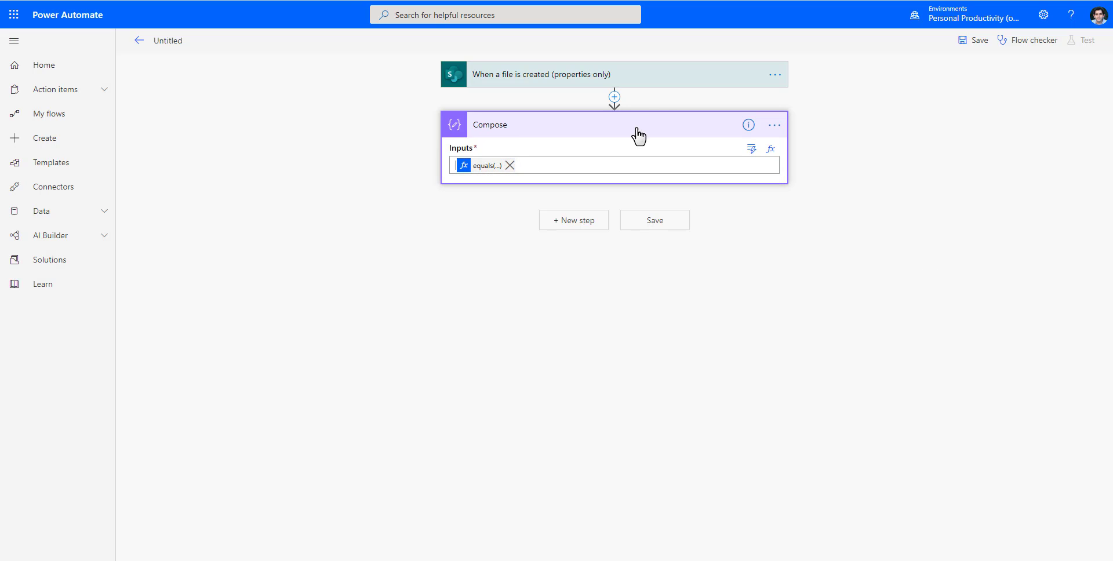
left_click(649, 74)
left_click(775, 75)
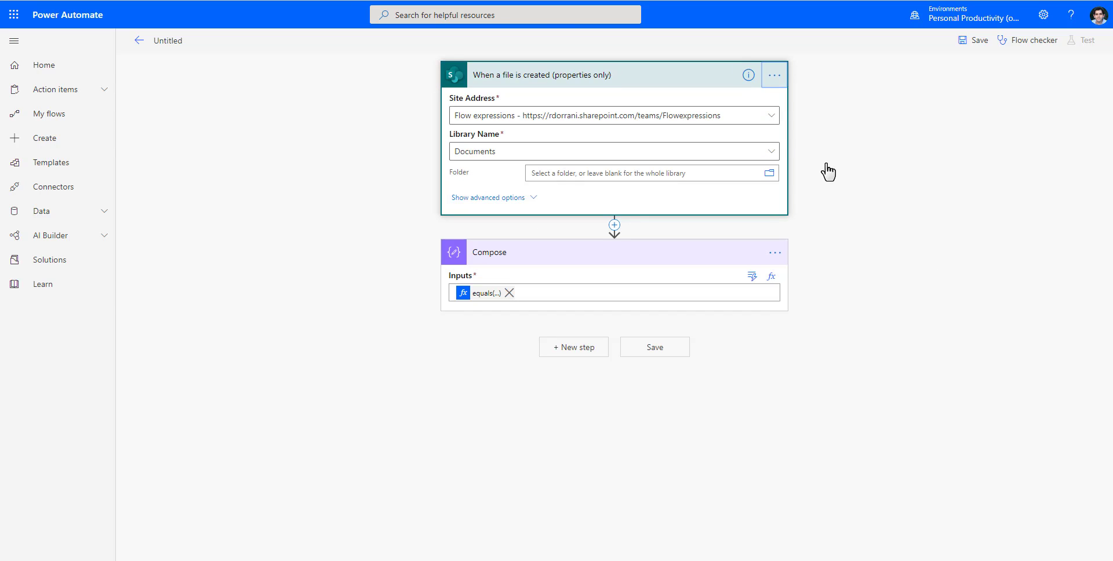
left_click(829, 149)
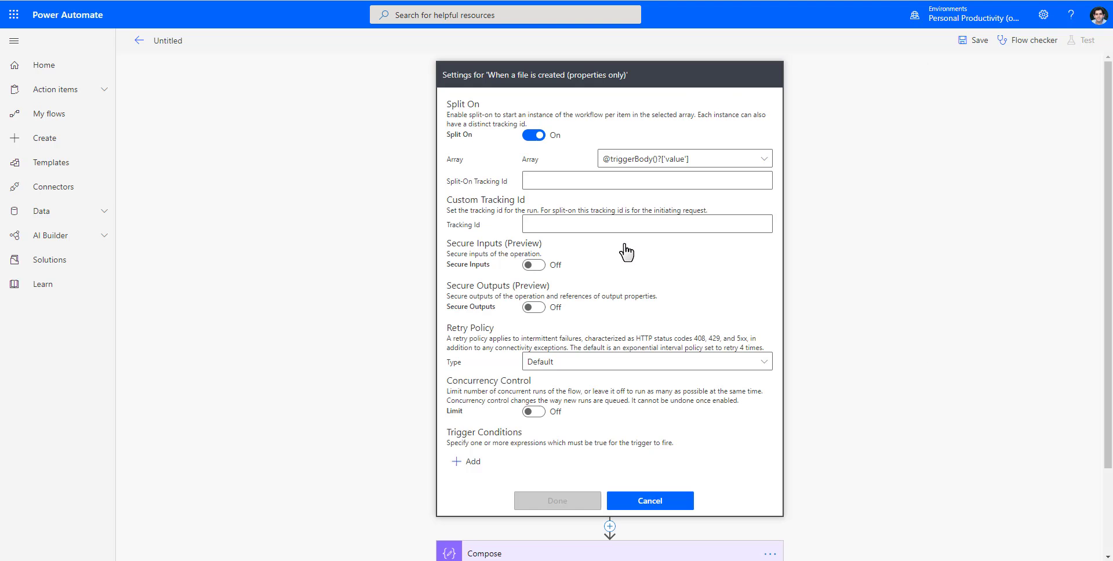
left_click(475, 468)
key("ctrl+v")
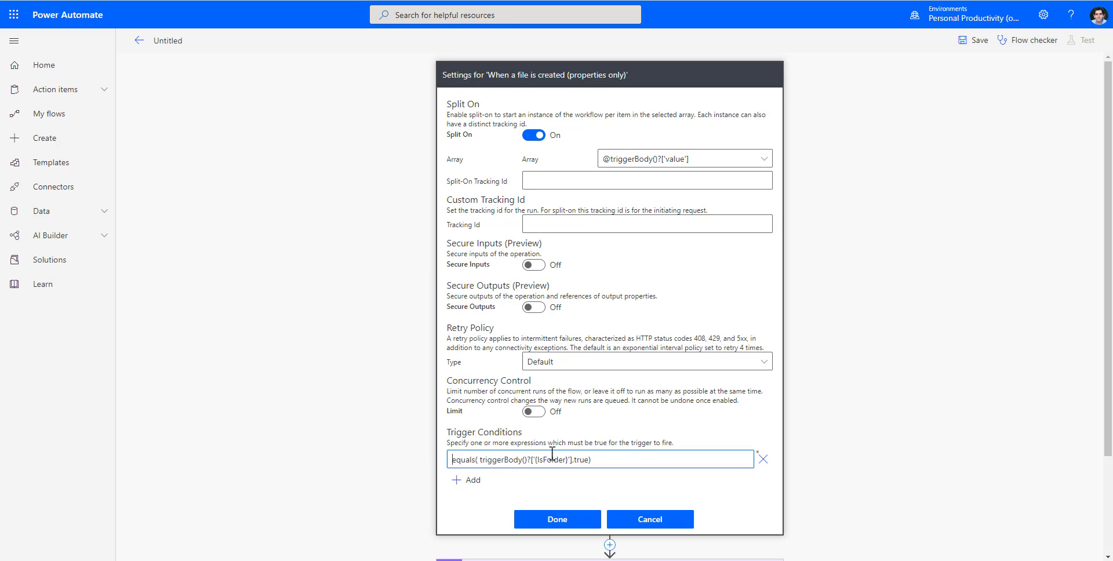
type("@")
left_click(579, 529)
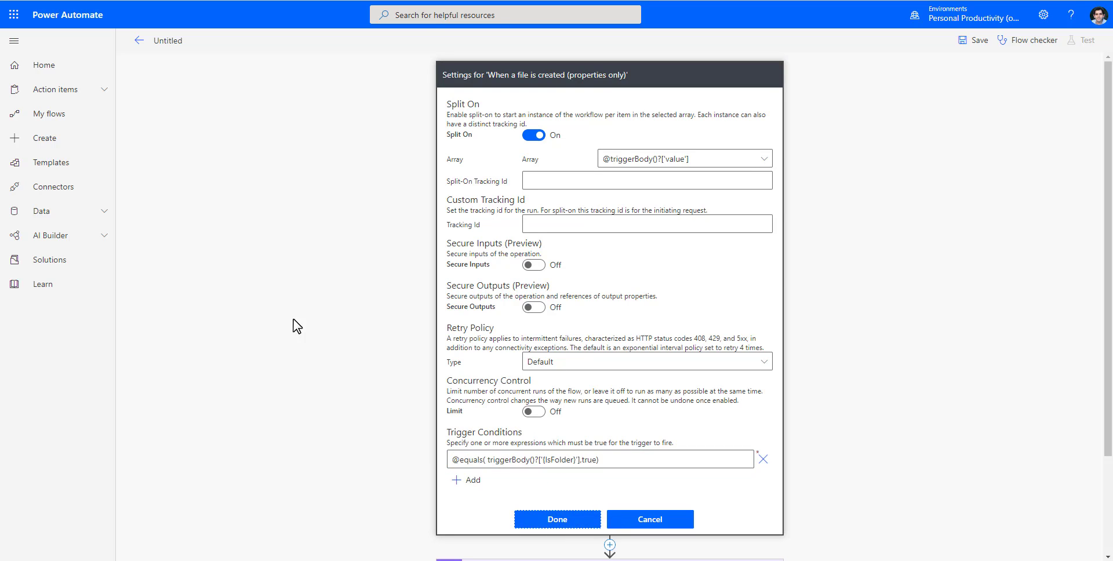
left_click(974, 40)
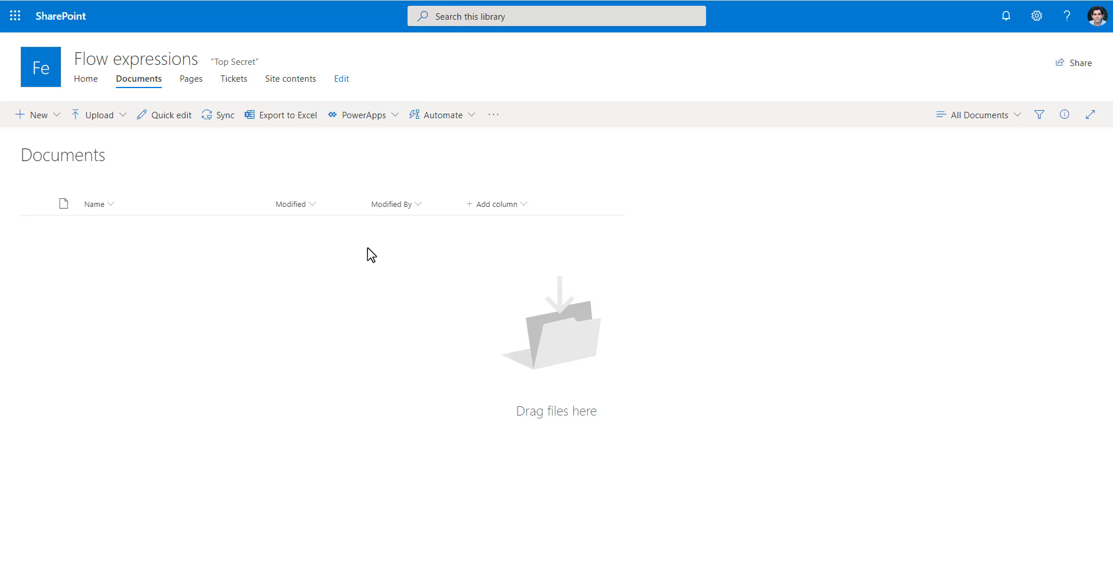
In SharePoint, upload the file applogo.jpg to the Documents library
left_click(98, 118)
left_click(100, 143)
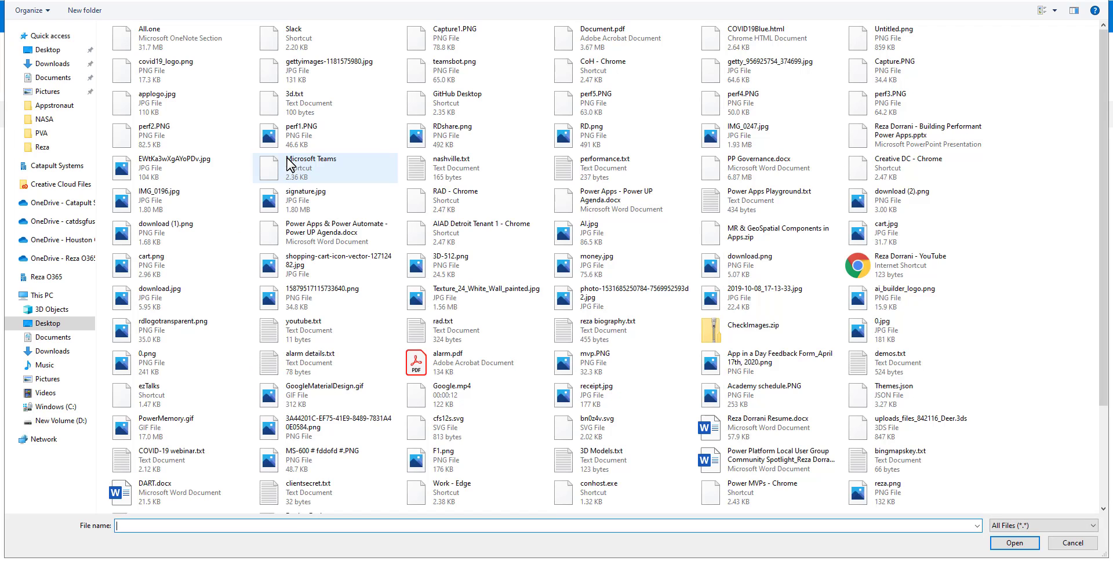
double_click(188, 114)
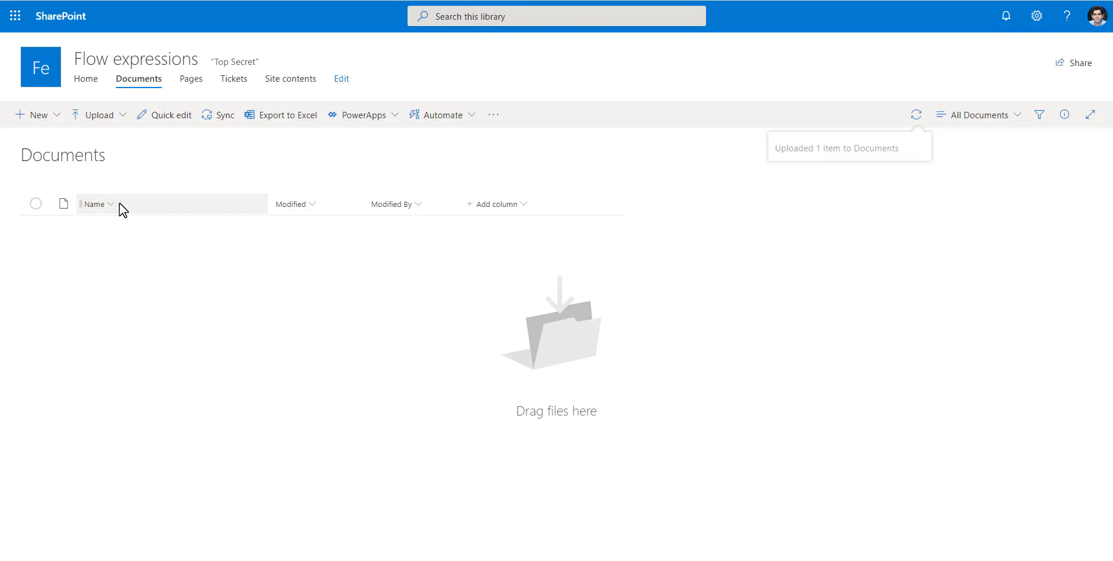
Create a folder named Sample in the Documents library
left_click(49, 118)
left_click(41, 139)
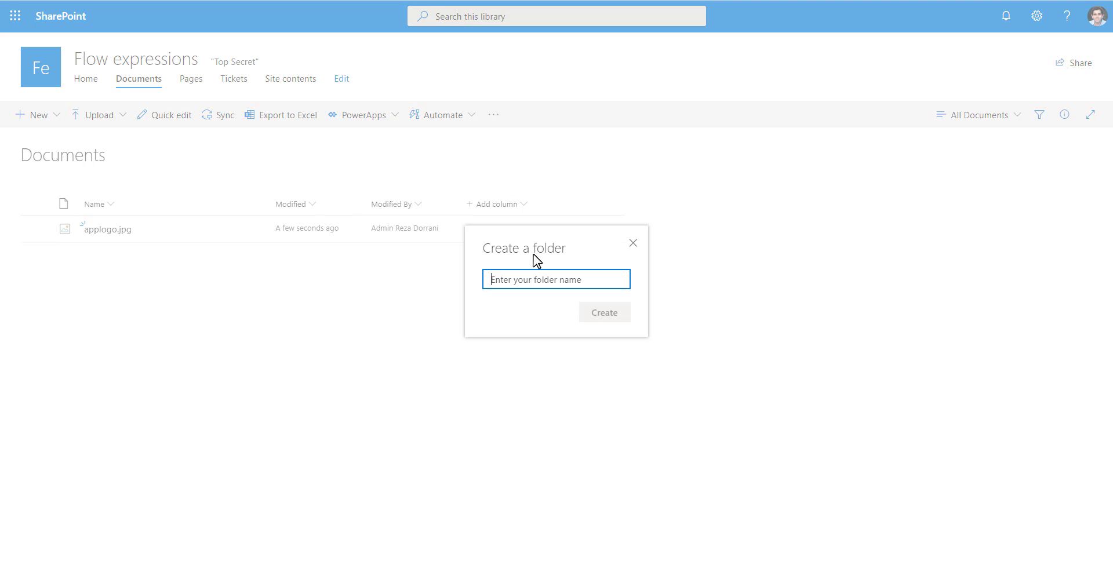
type("Sample")
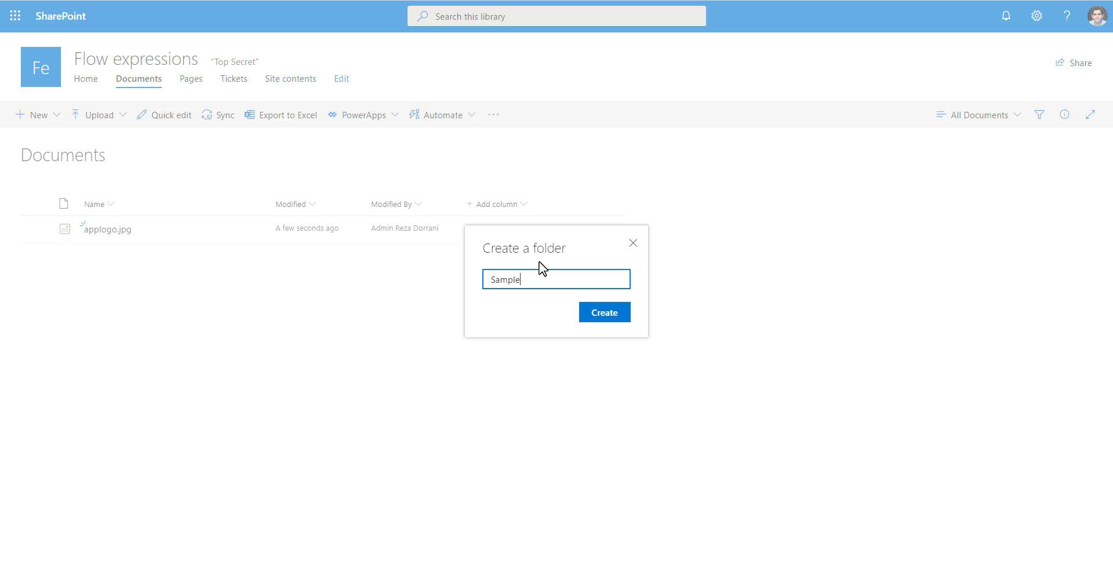
left_click(611, 316)
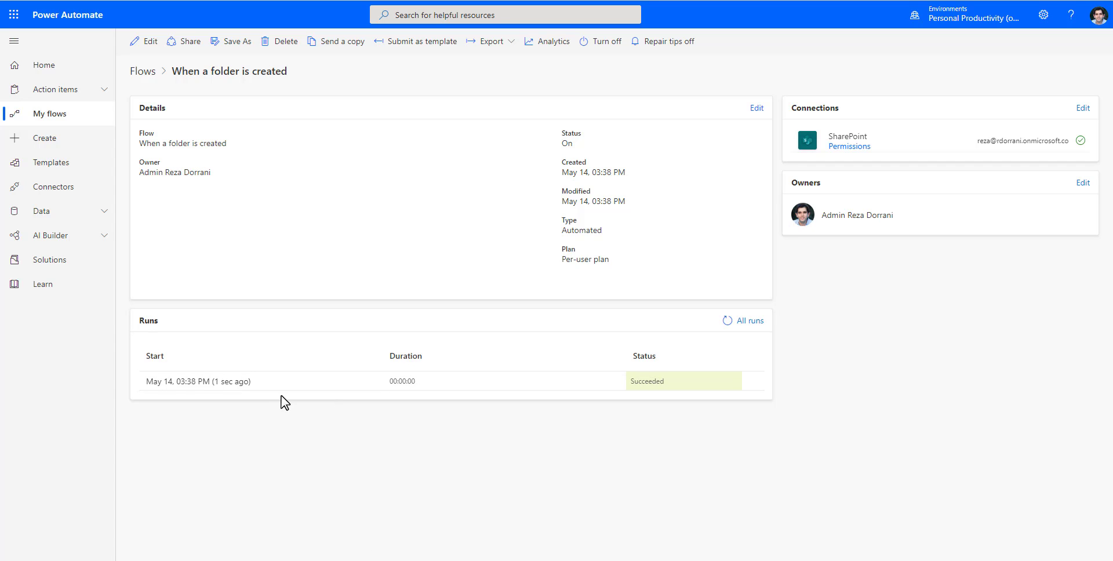
In Power Automate, open the flow's latest run and examine the trigger outputs, particularly the IsFolder and Name values
left_click(200, 381)
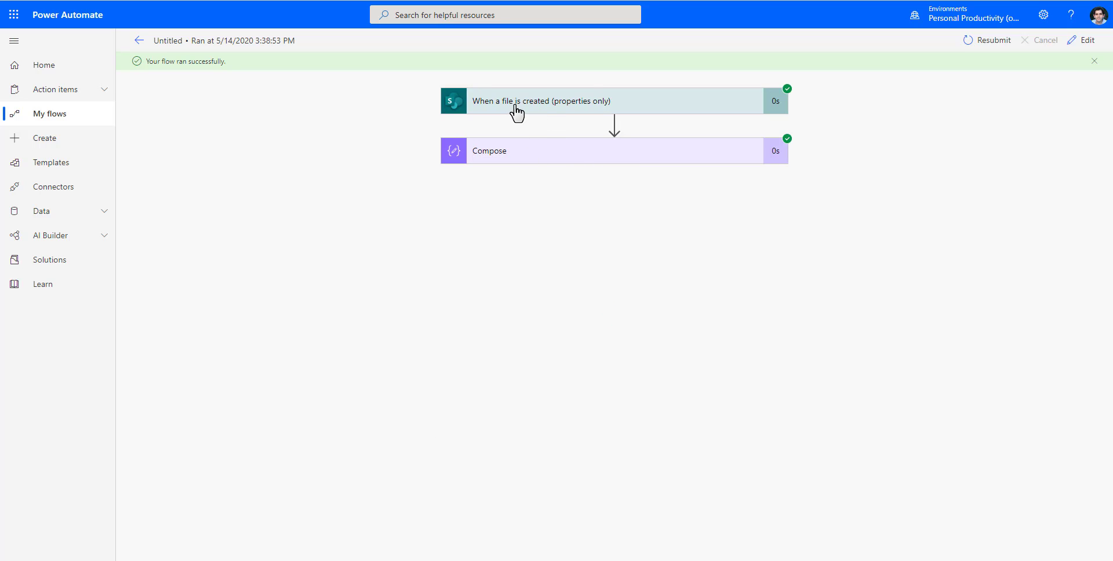
left_click(516, 107)
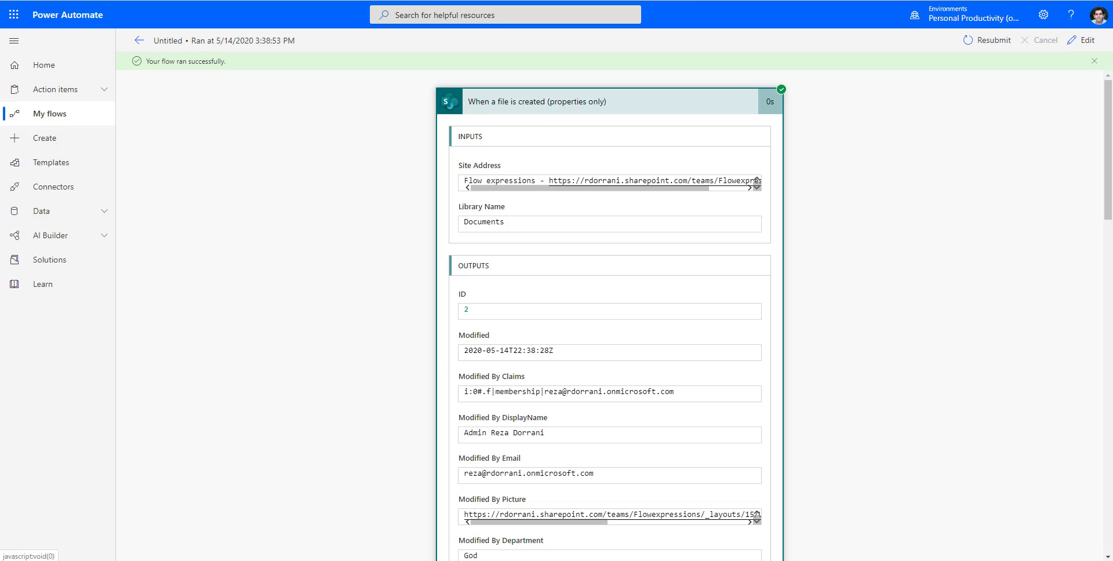
key("alt+Tab")
key("alt+Tab")
scroll(500, 310, "down", 8)
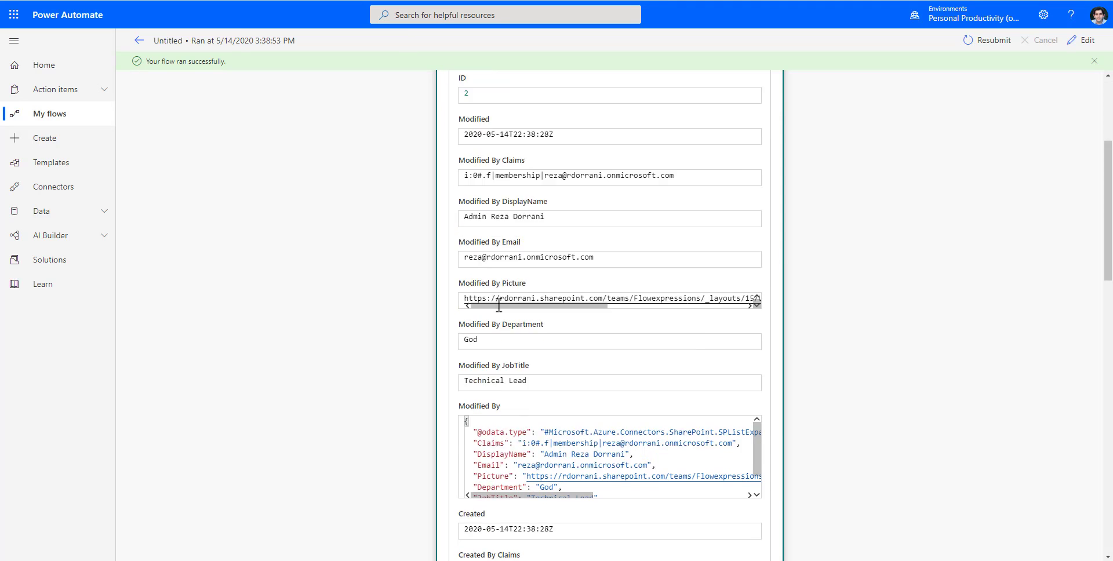
scroll(499, 305, "down", 10)
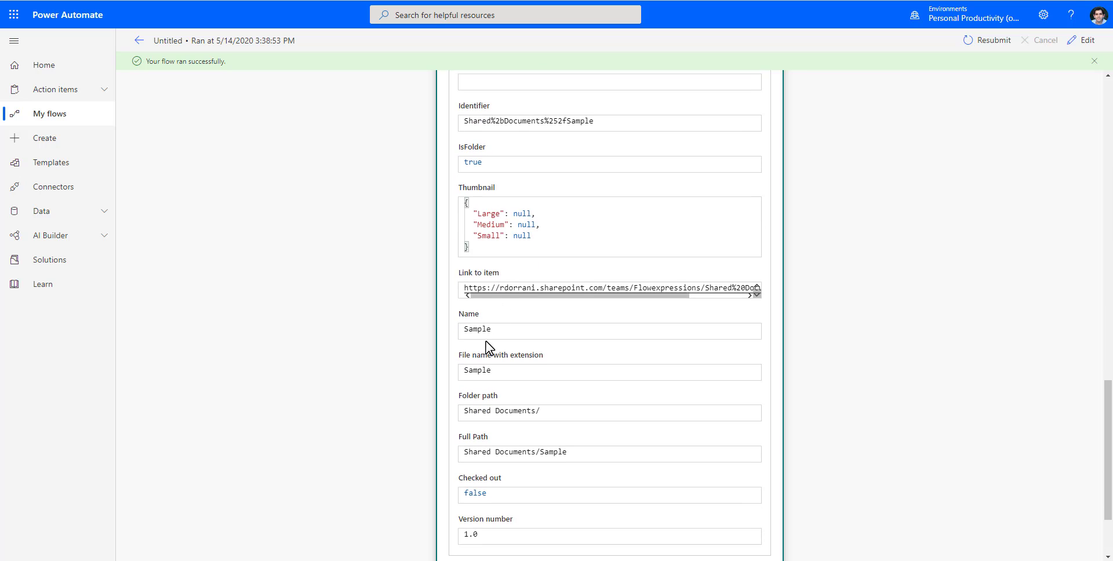
left_click_drag(504, 329, 465, 329)
scroll(465, 335, "down", 2)
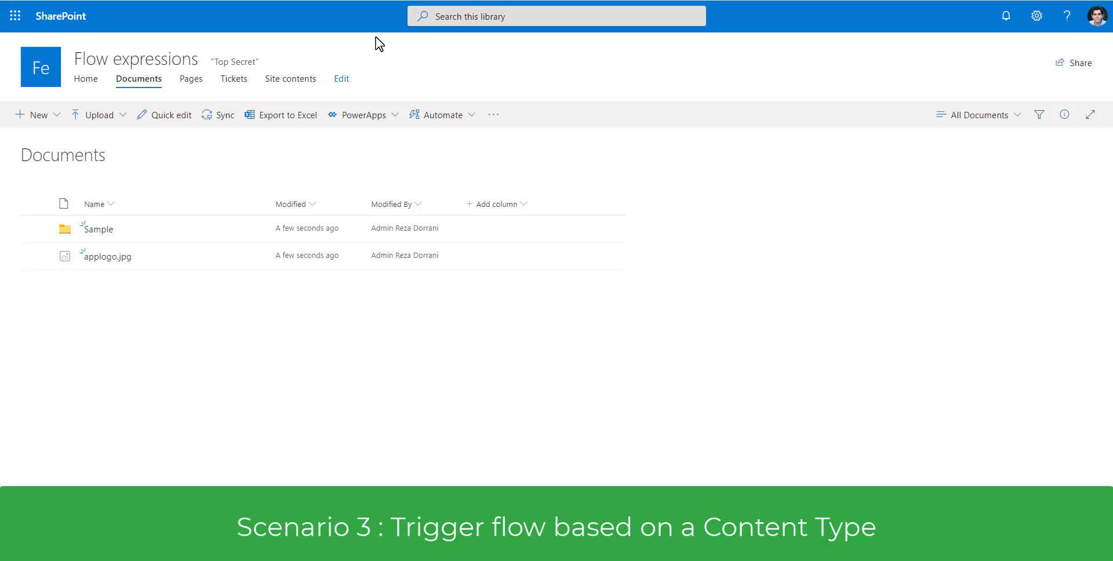
Review the Documents library's new-item types in SharePoint, and remove the IsFolder reference from the Compose equals expression in the When a folder is created flow
left_click(41, 116)
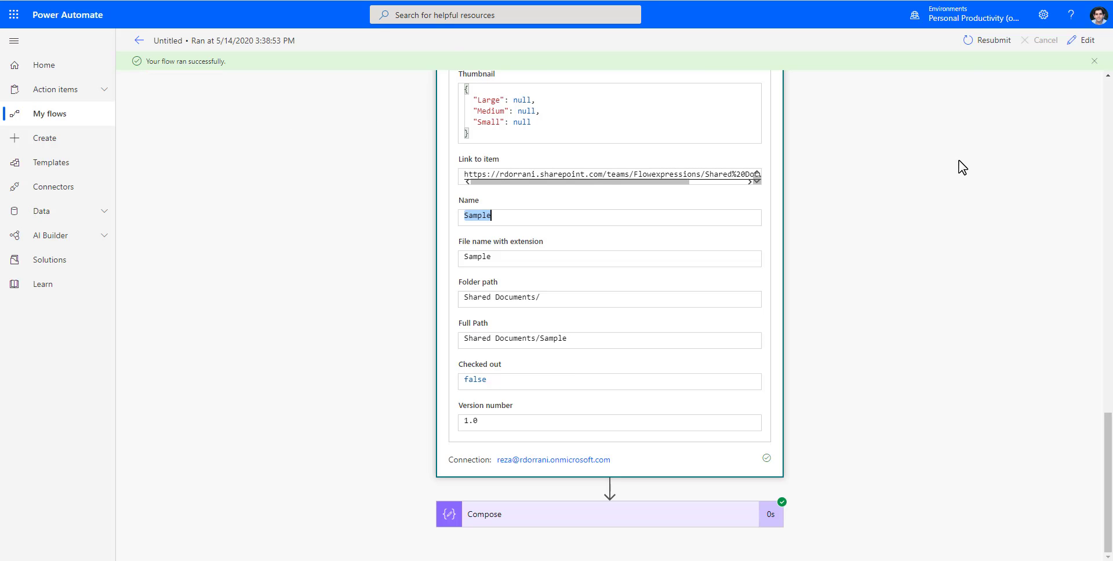
left_click(1082, 40)
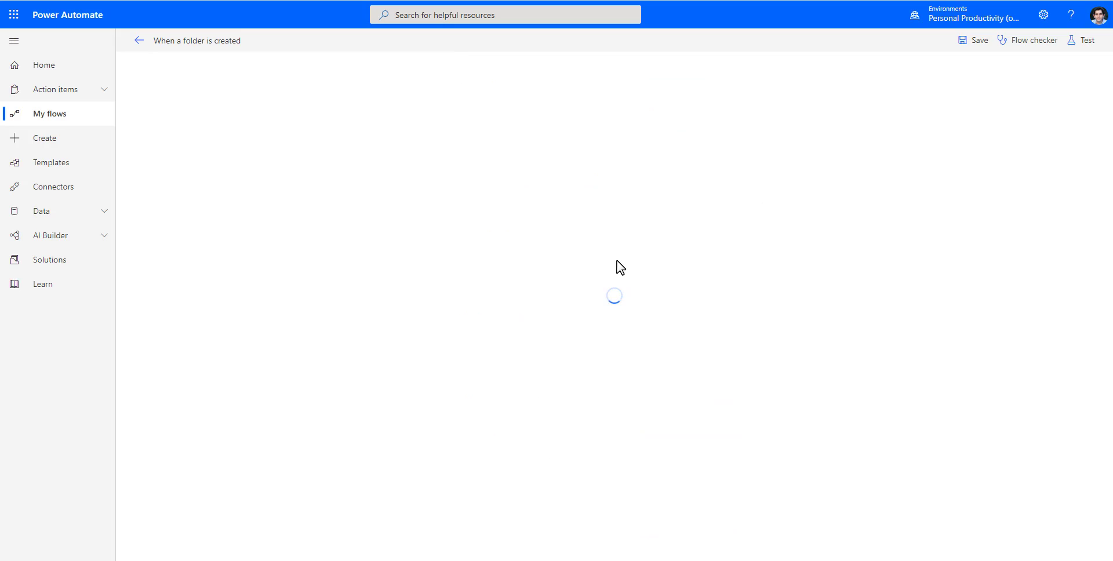
left_click(559, 126)
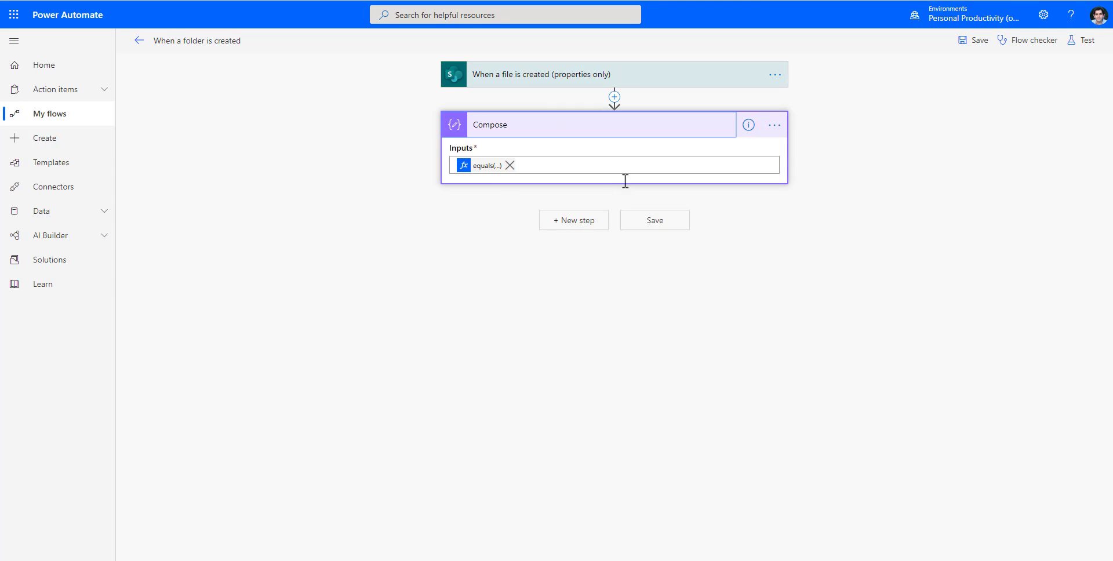
left_click(498, 167)
left_click(495, 173)
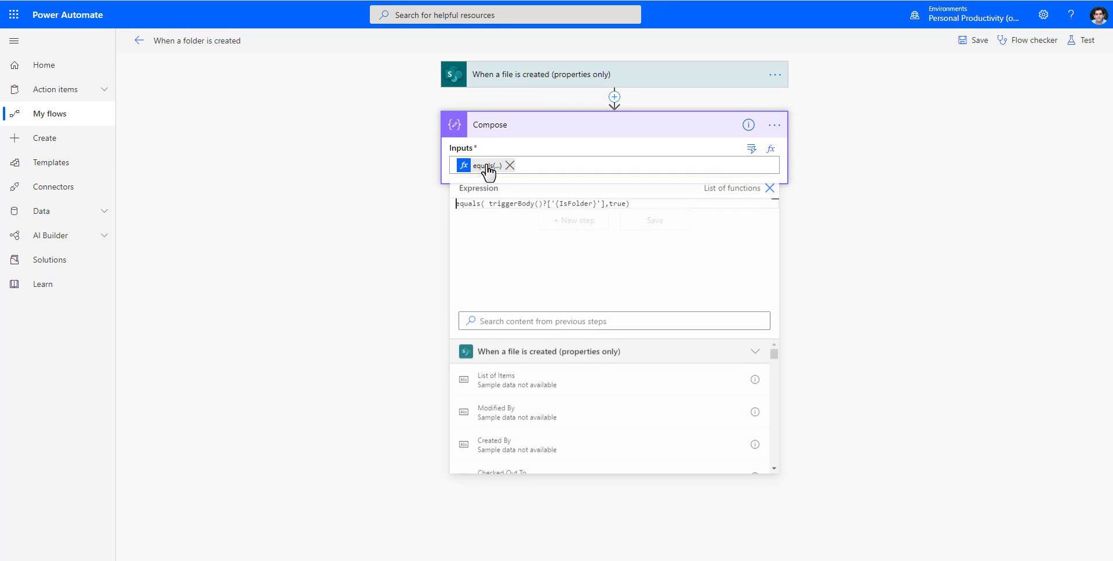
left_click_drag(606, 204, 486, 205)
key("BackSpace")
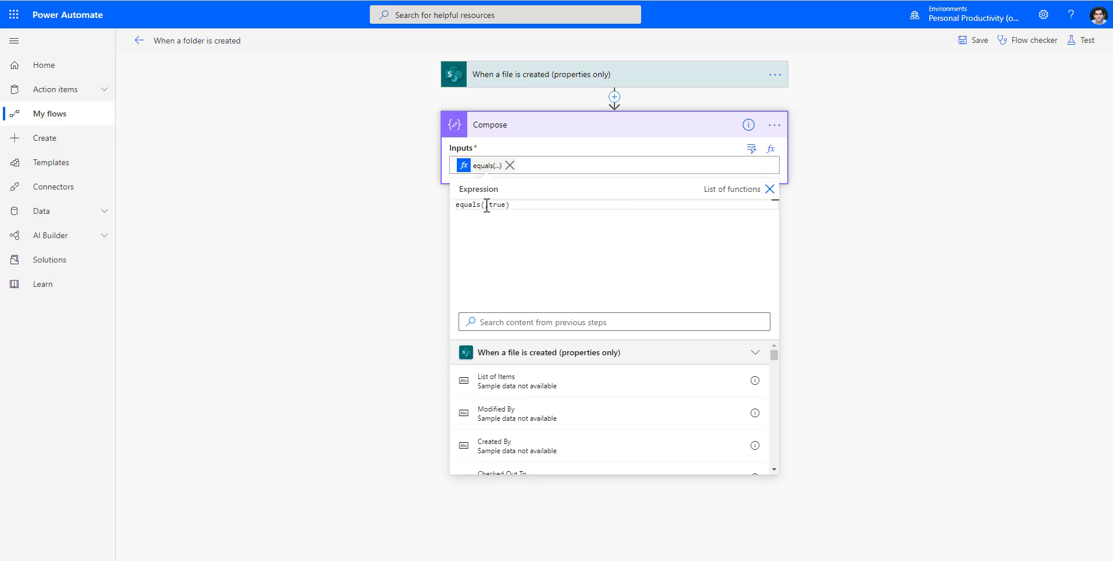
Search the trigger's content for "content type name" and insert Content type Name as the first argument of equals
left_click(521, 322)
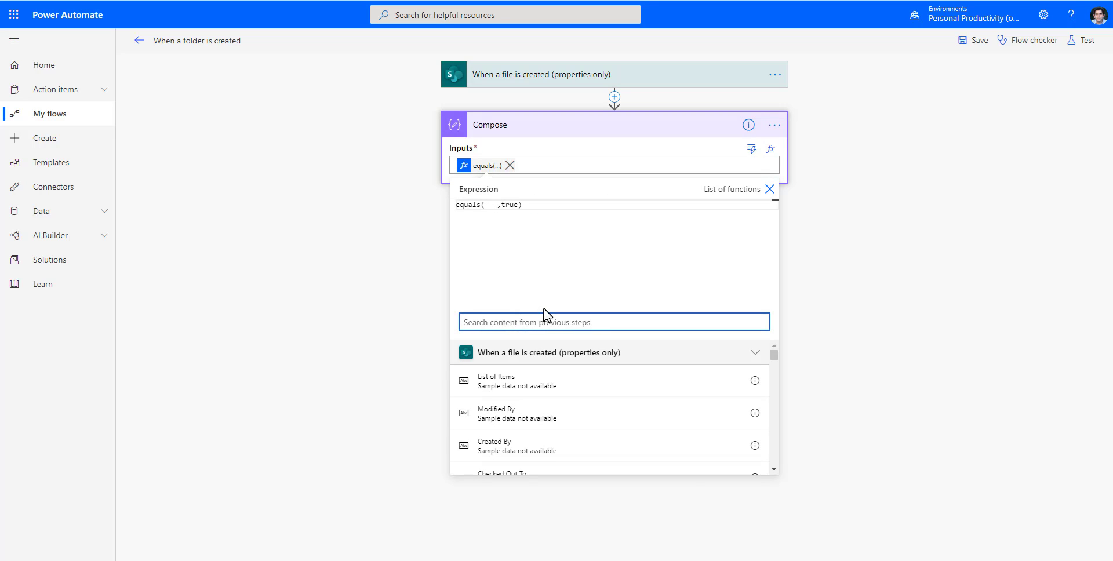
type("content type ")
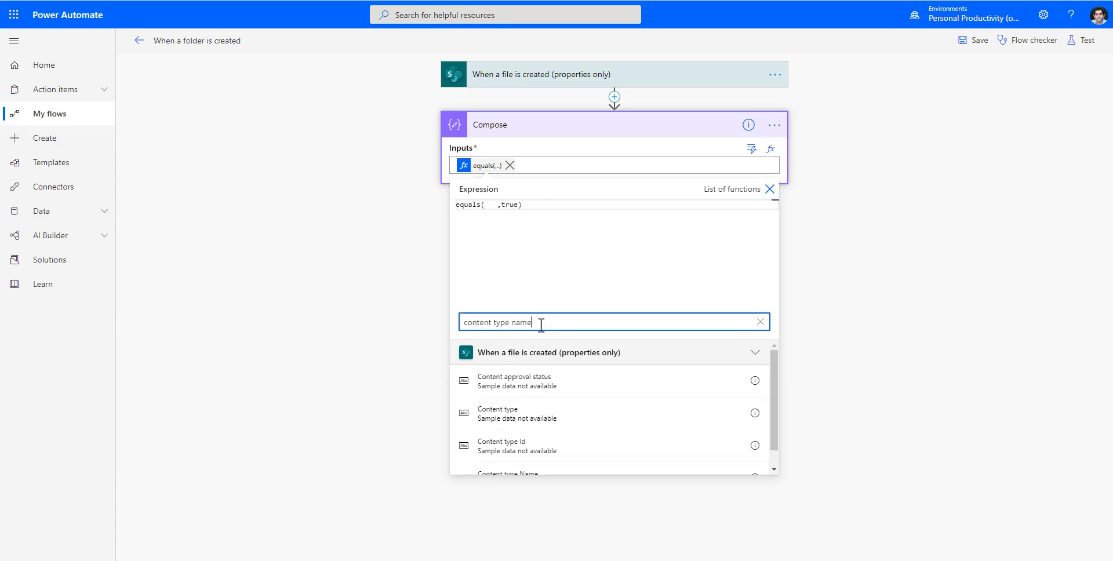
type("name")
left_click(527, 383)
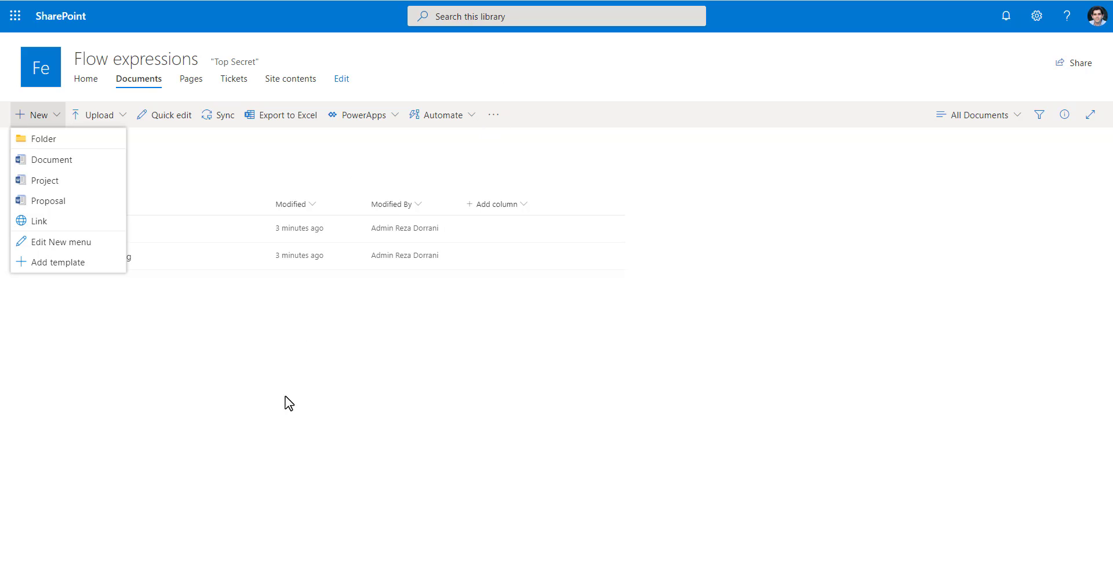
Check the library's content types in SharePoint, replace true with 'Proposal' in the Compose equals expression, and select the whole expression
left_click(286, 403)
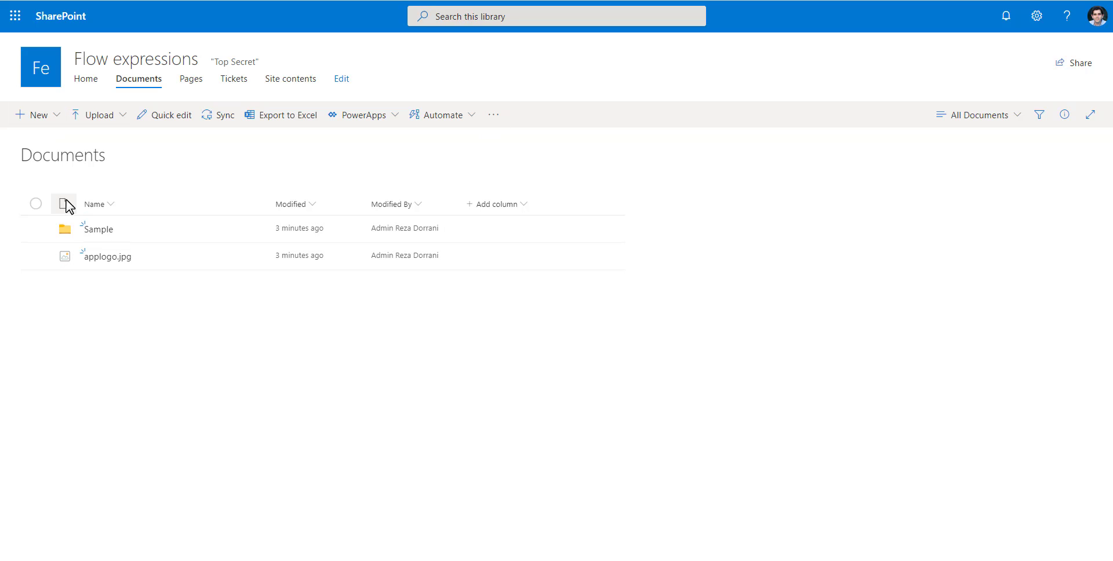
left_click(56, 116)
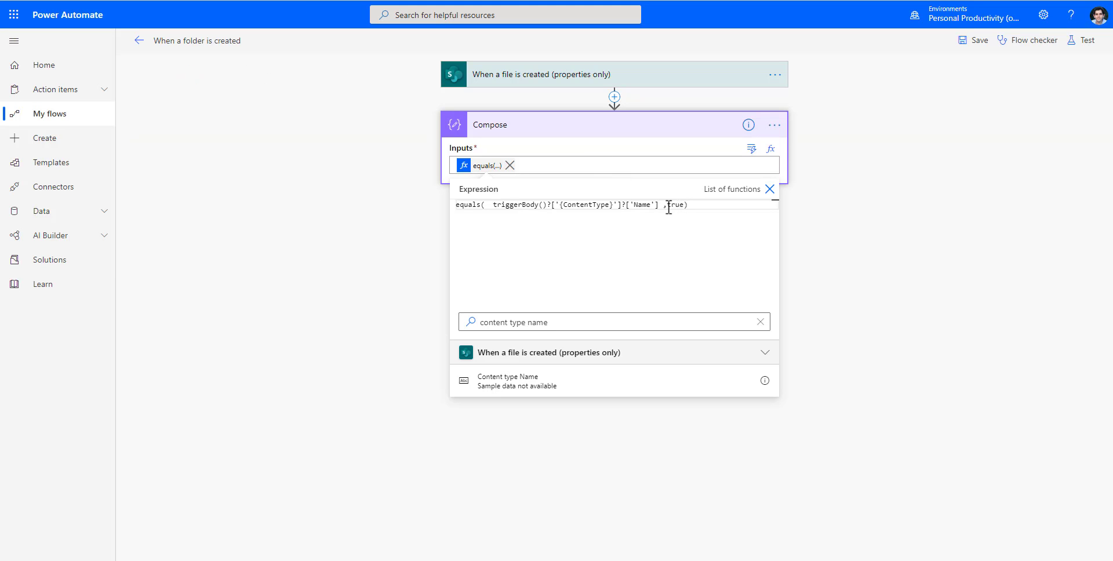
double_click(671, 205)
left_click_drag(493, 205, 657, 209)
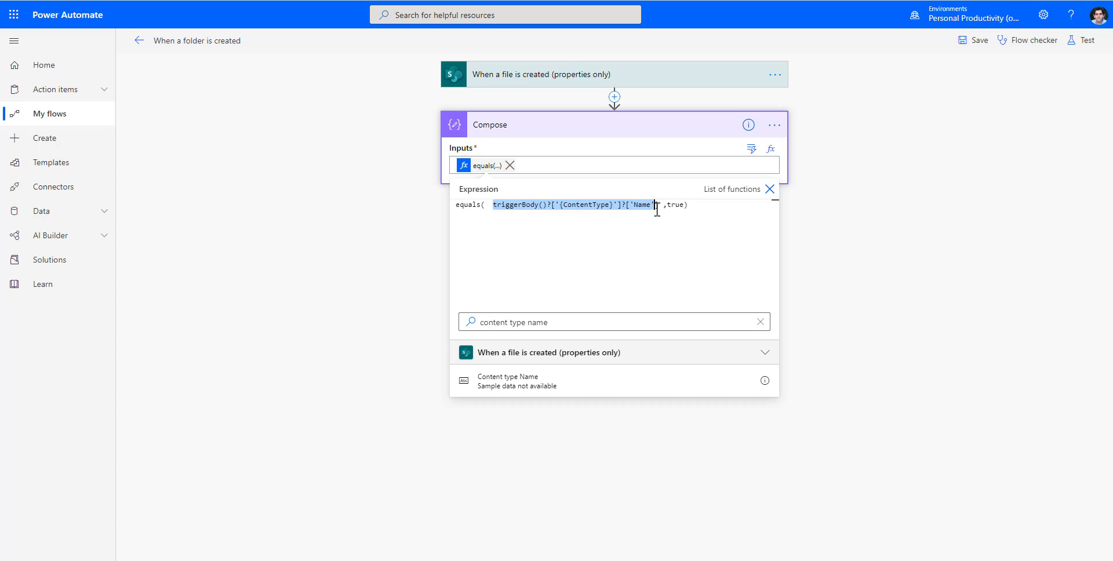
double_click(671, 205)
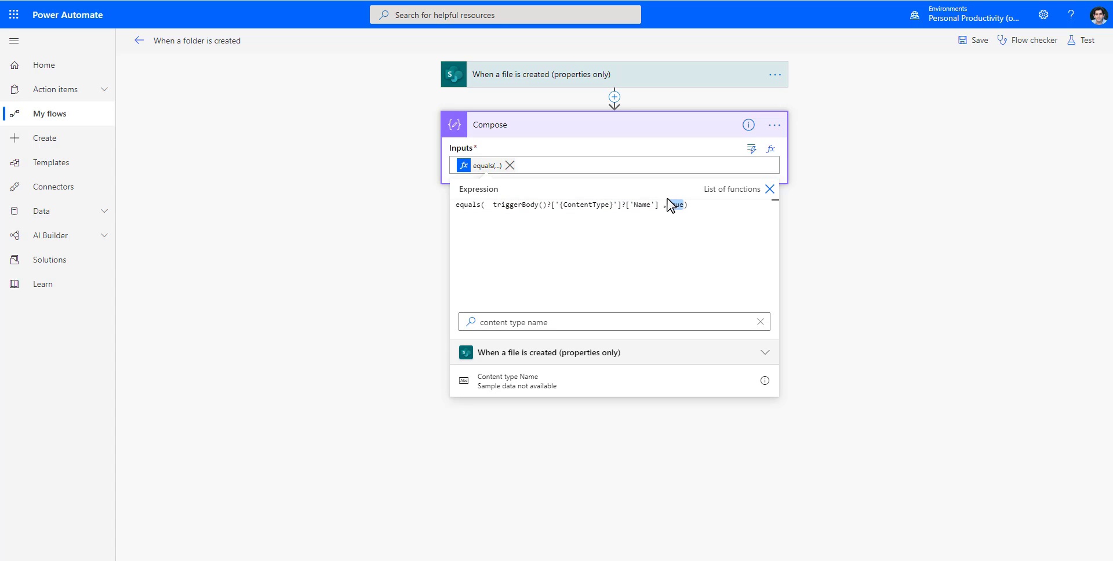
key("Right")
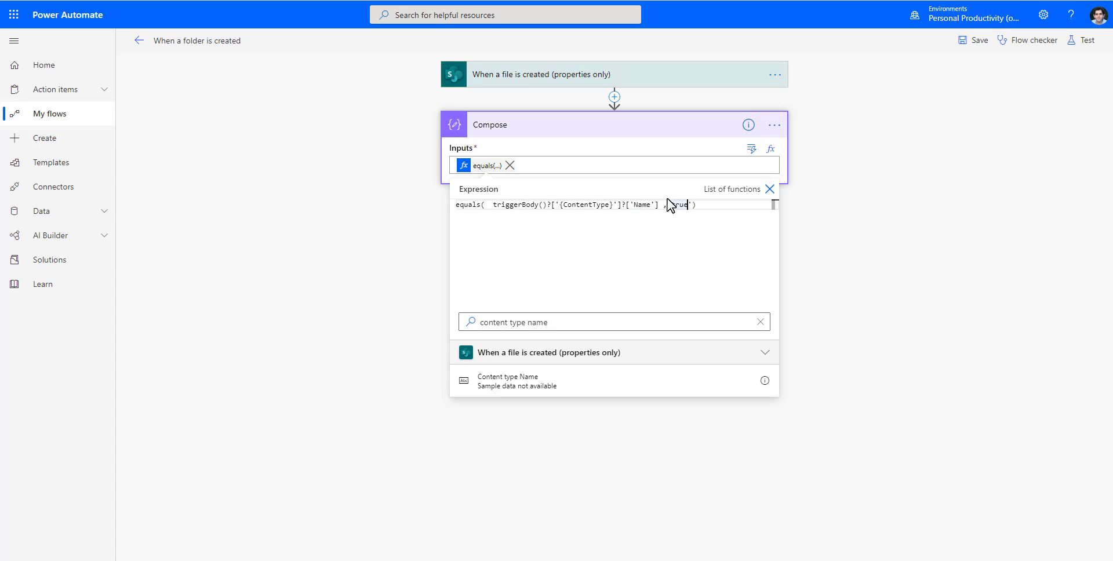
key("BackSpace")
key("BackSpace")
type("'")
left_click(729, 255)
left_click_drag(731, 204, 422, 214)
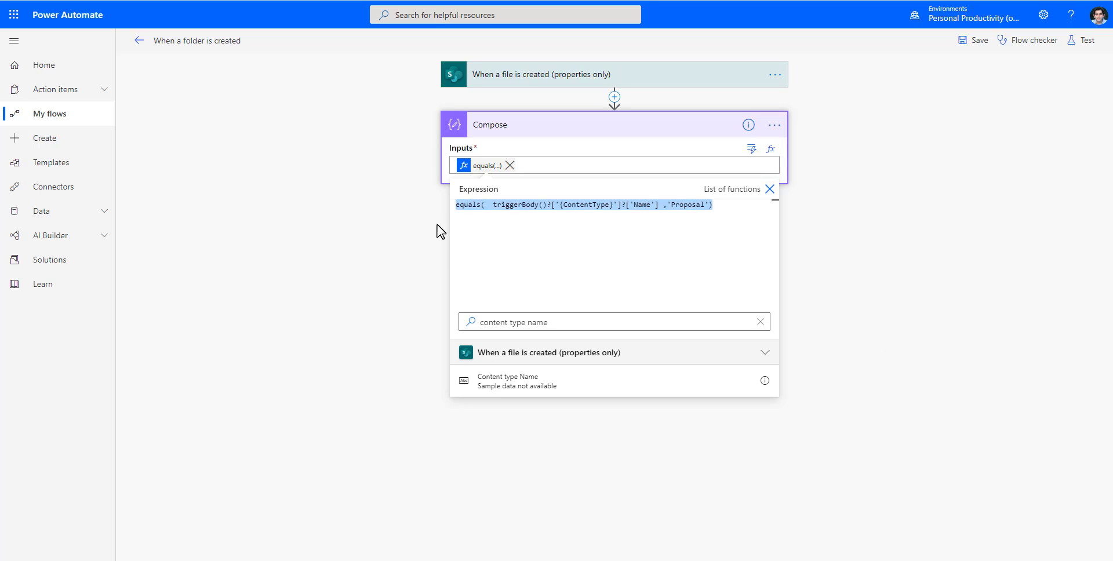
left_click(405, 253)
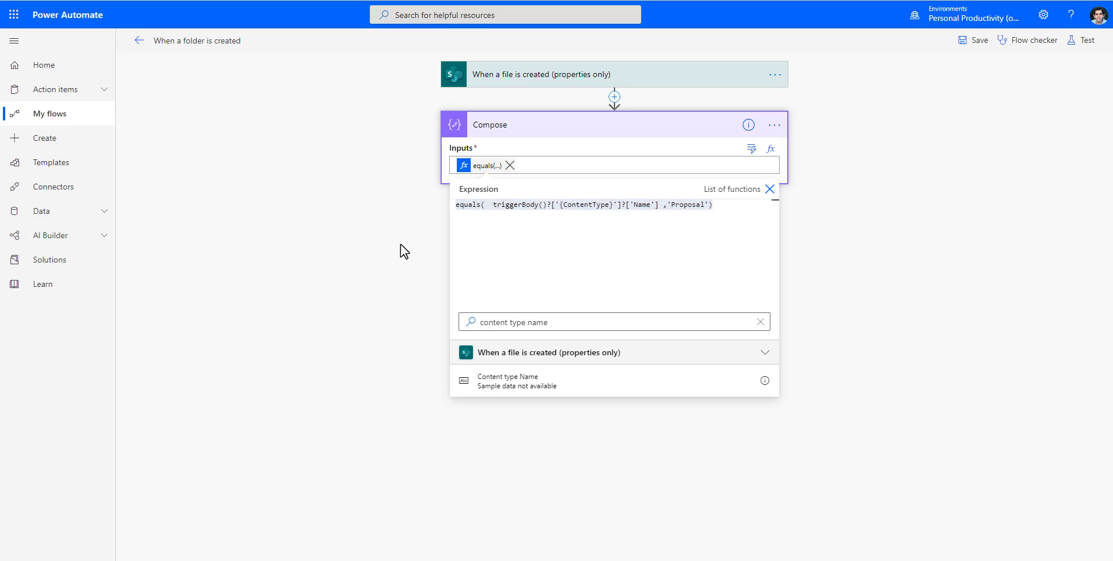
left_click(476, 168)
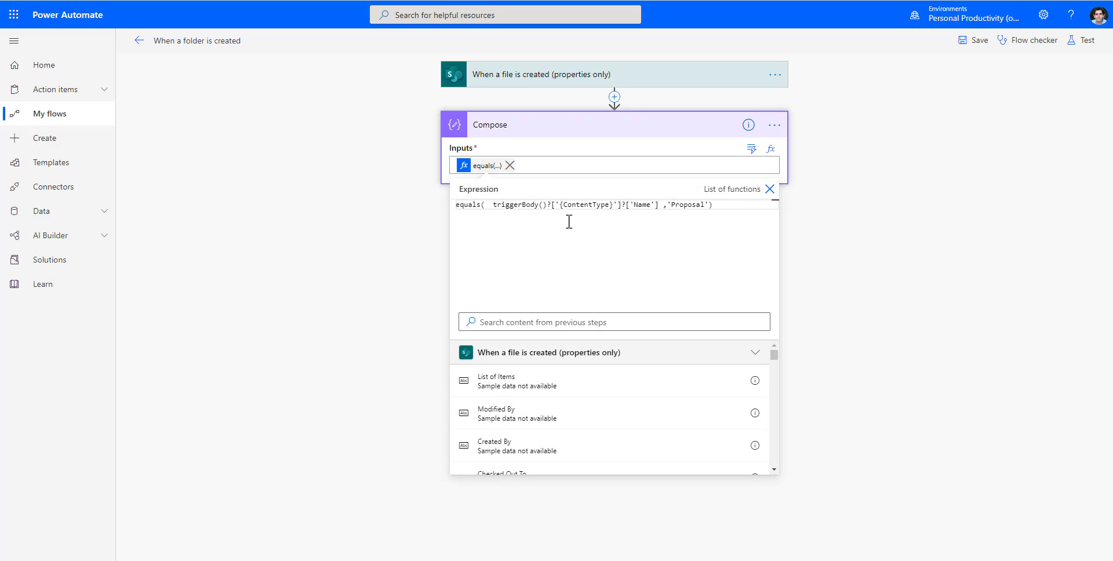
left_click(775, 75)
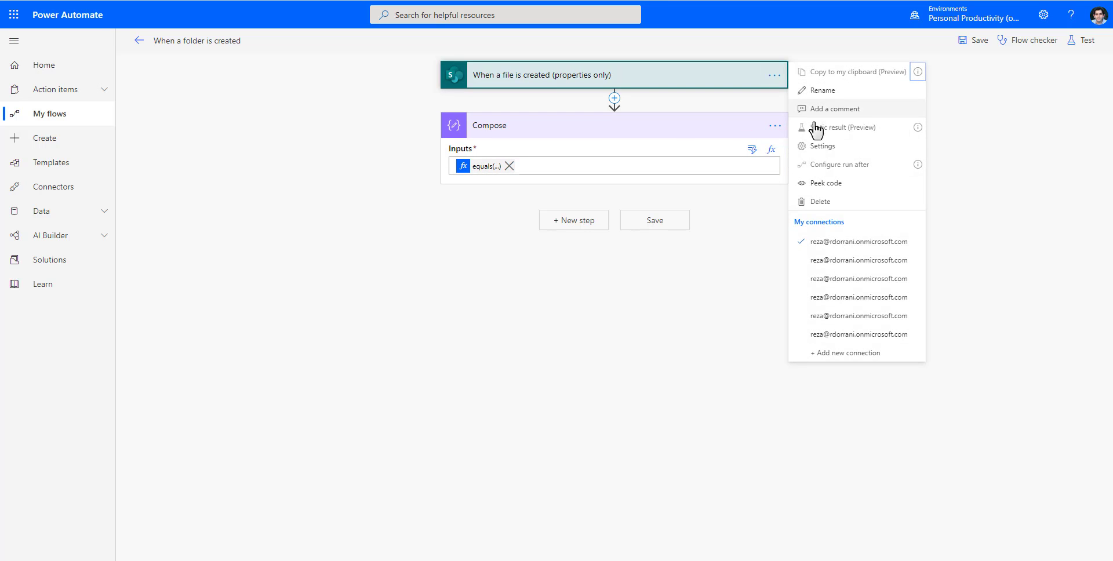
left_click(824, 145)
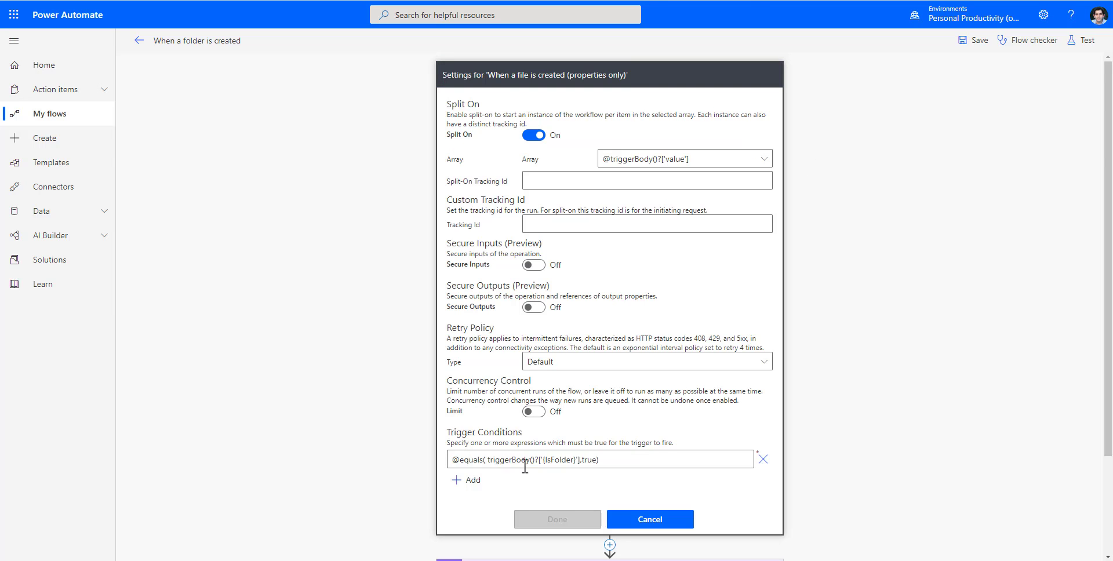
left_click_drag(461, 459, 701, 467)
type("@equals(  triggerBody()?['{ContentType}']?['Name'] ,'Proposal')")
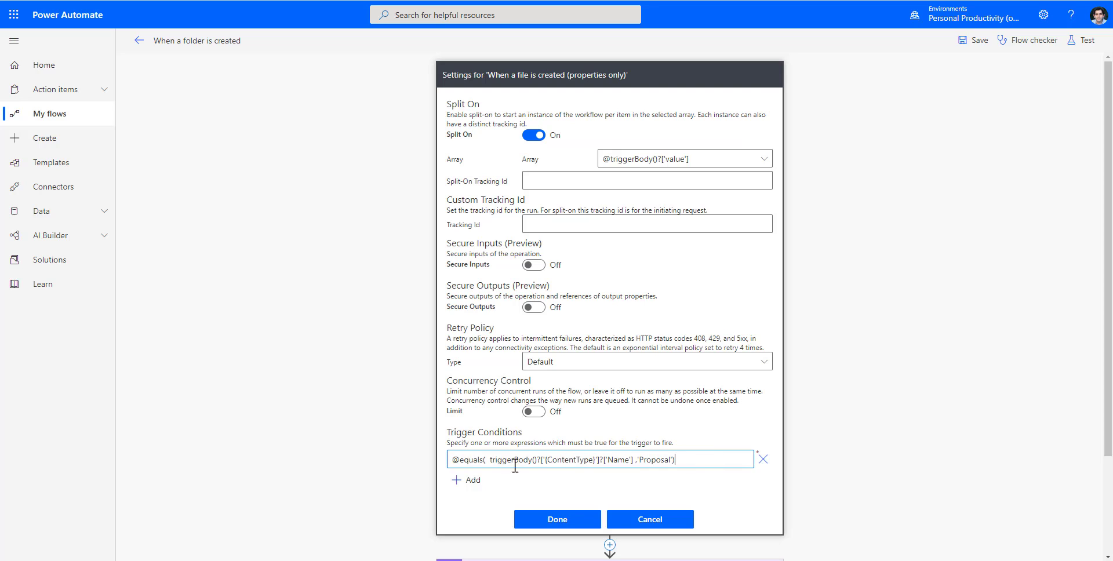
left_click_drag(461, 456, 439, 463)
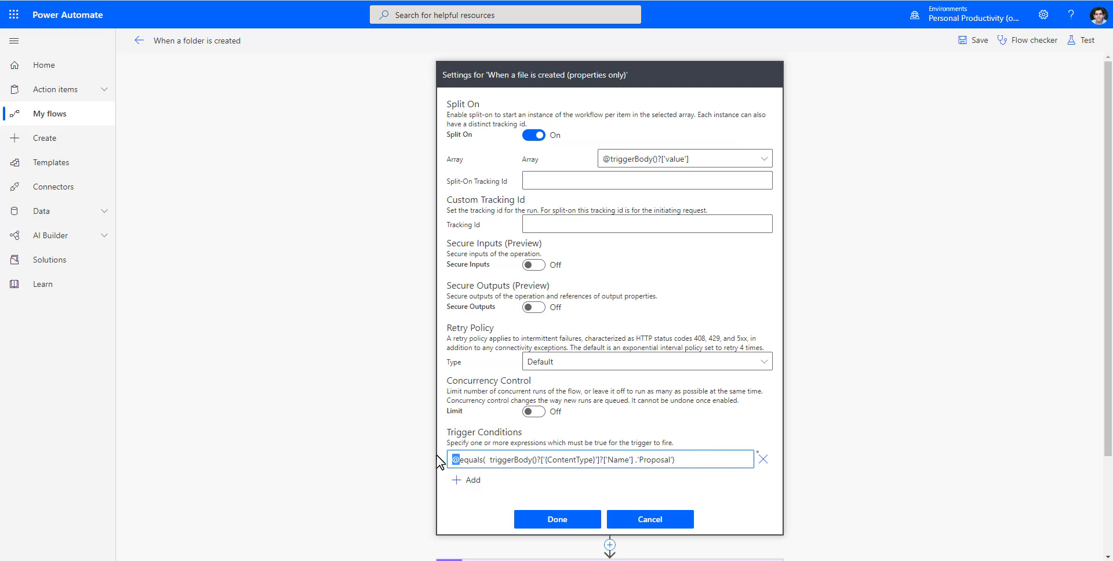
left_click(576, 523)
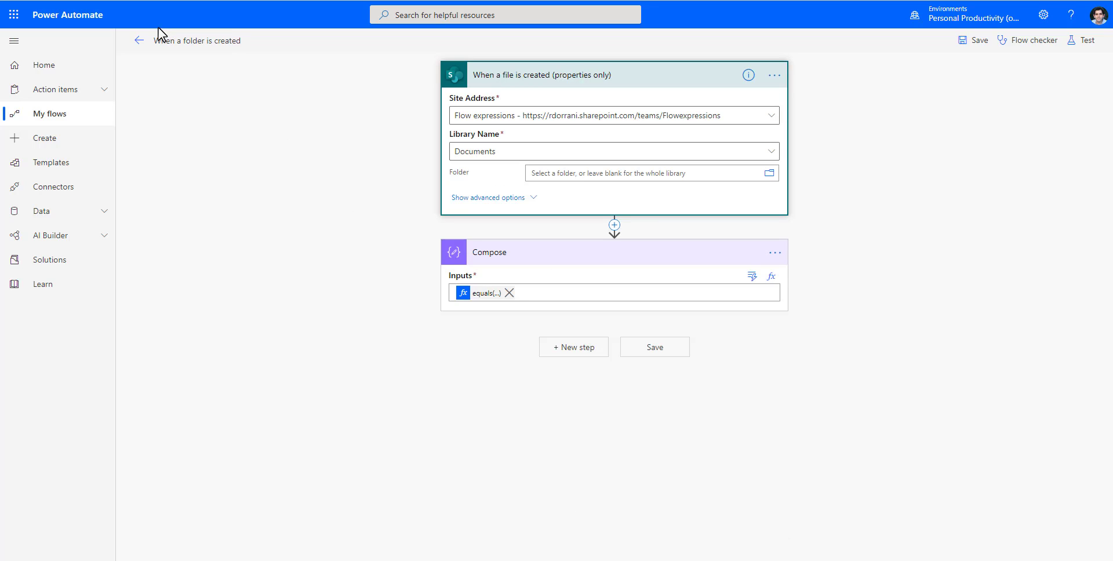
Rename the flow as Proposal content type
left_click_drag(159, 36, 299, 49)
type("T")
key("BackSpace")
type("Pro")
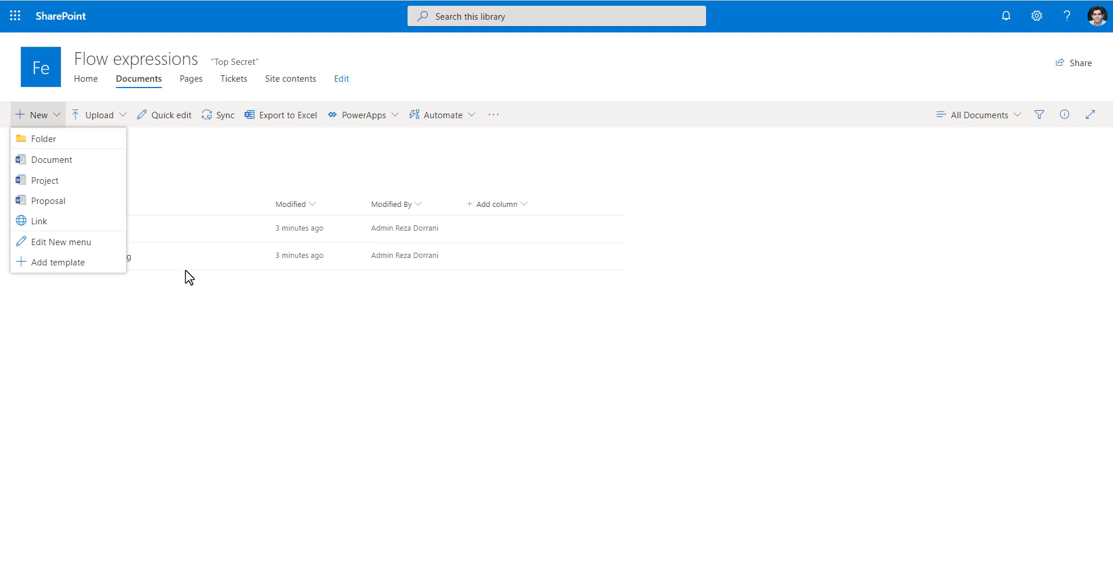
Switch to the Documents library in SharePoint and create a folder named Sample folder 2
left_click(145, 339)
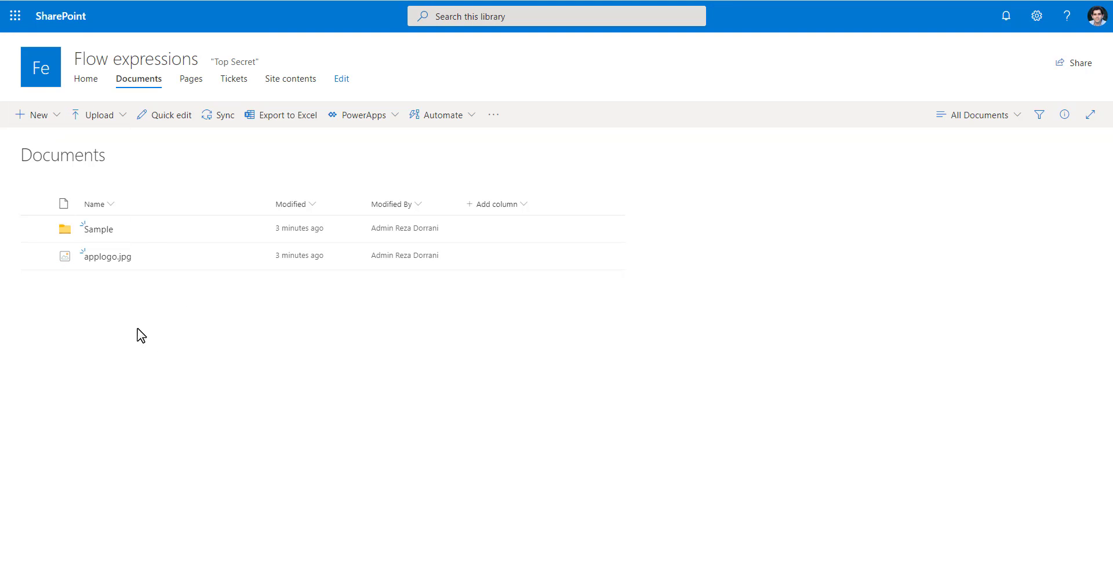
left_click(38, 115)
left_click(48, 139)
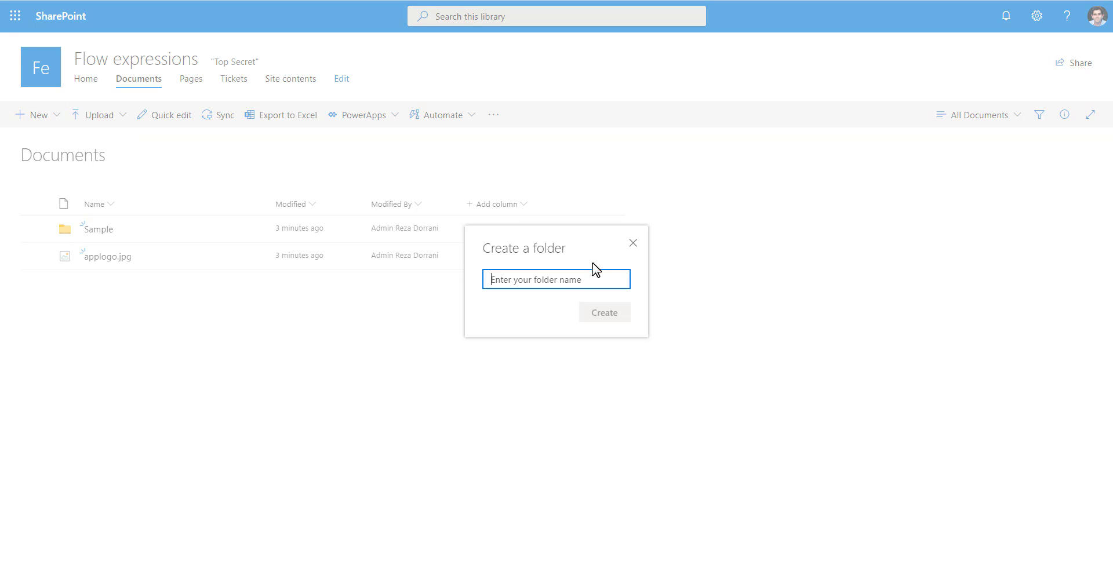
type("Sample folder 2")
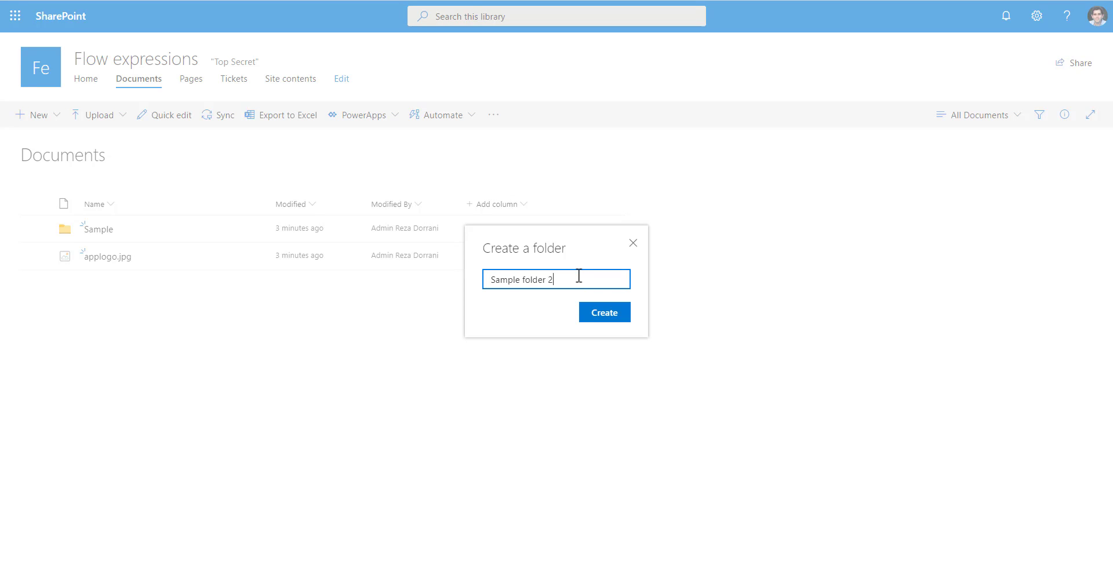
left_click(597, 319)
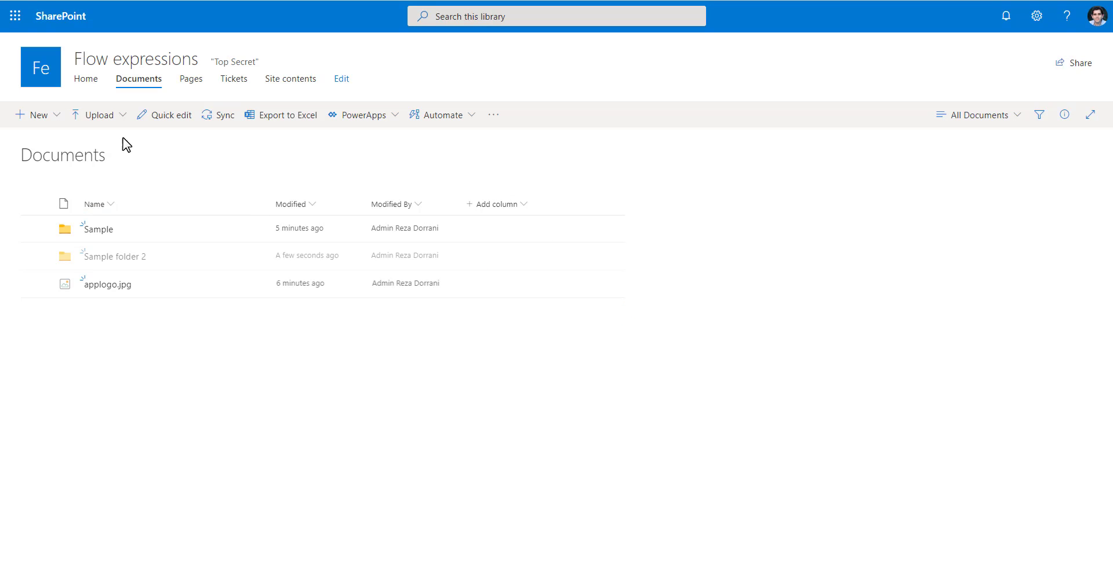
Upload shopping-cart-icon-vector-12712482.jpg to the Documents library and check its content type in the file details
left_click(122, 115)
left_click(137, 147)
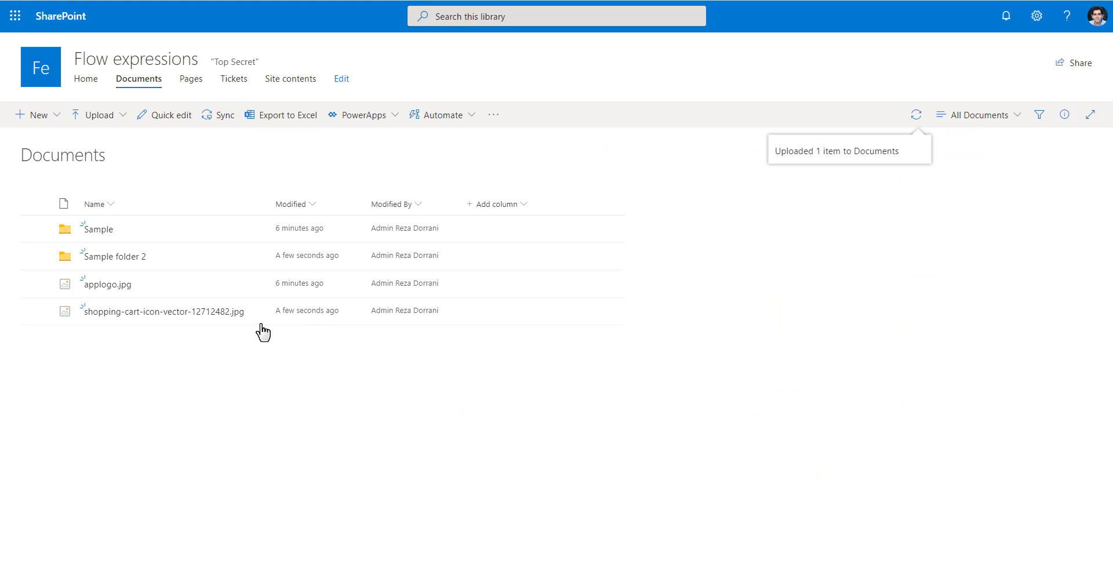
left_click(259, 316)
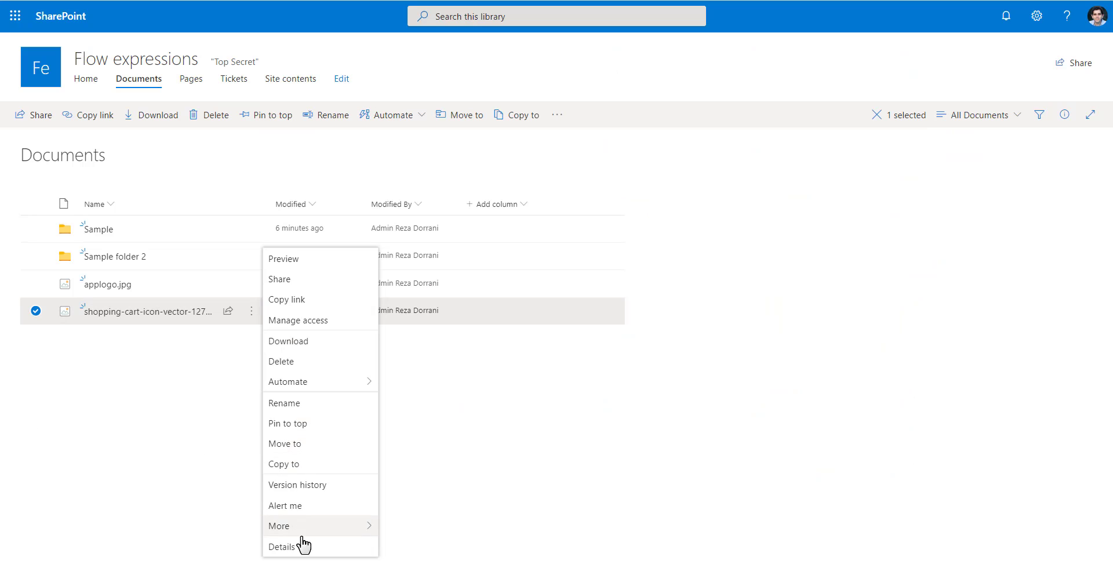
left_click(298, 543)
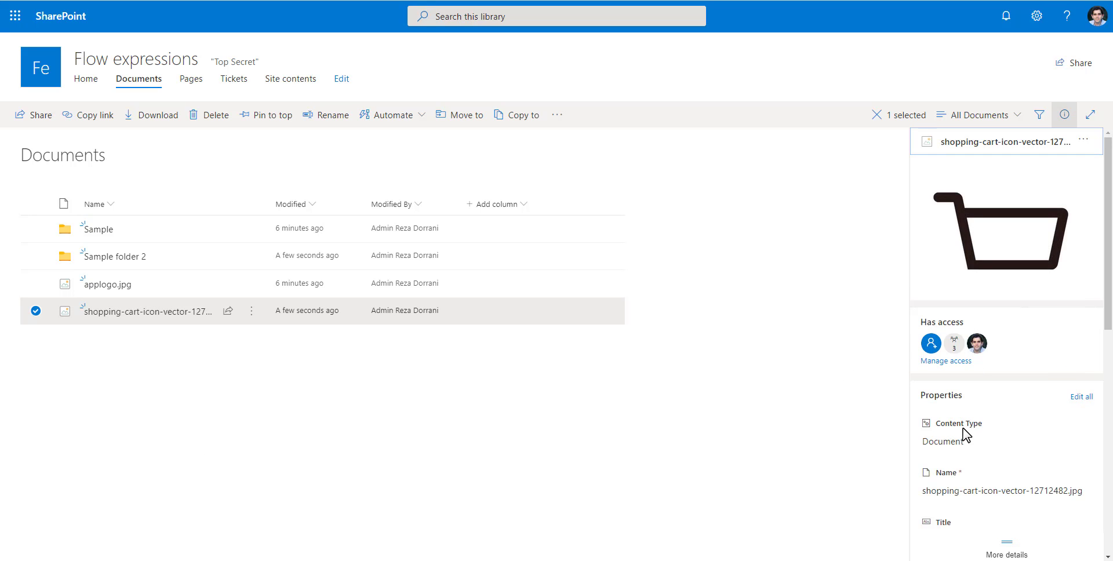
left_click(199, 441)
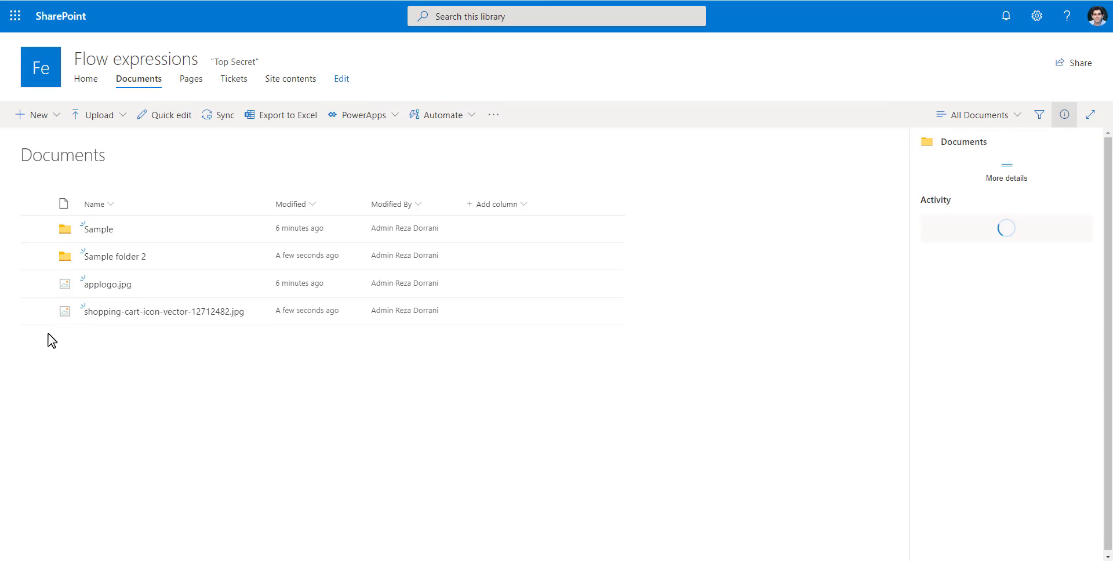
Create a new Proposal document containing the text "Sample proposal", close it, and check its content type in the library
left_click(53, 119)
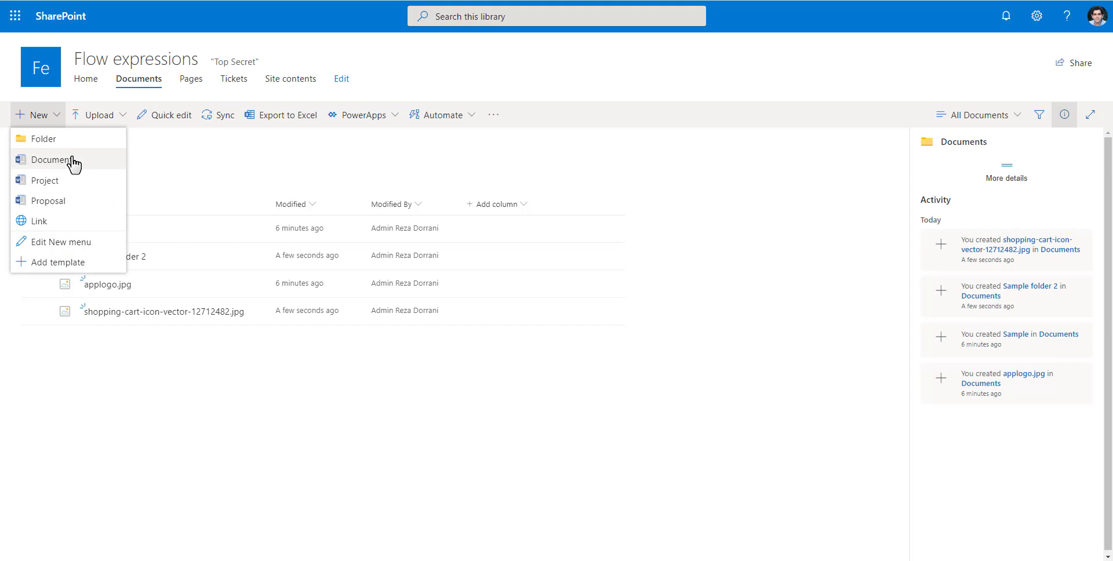
left_click(65, 202)
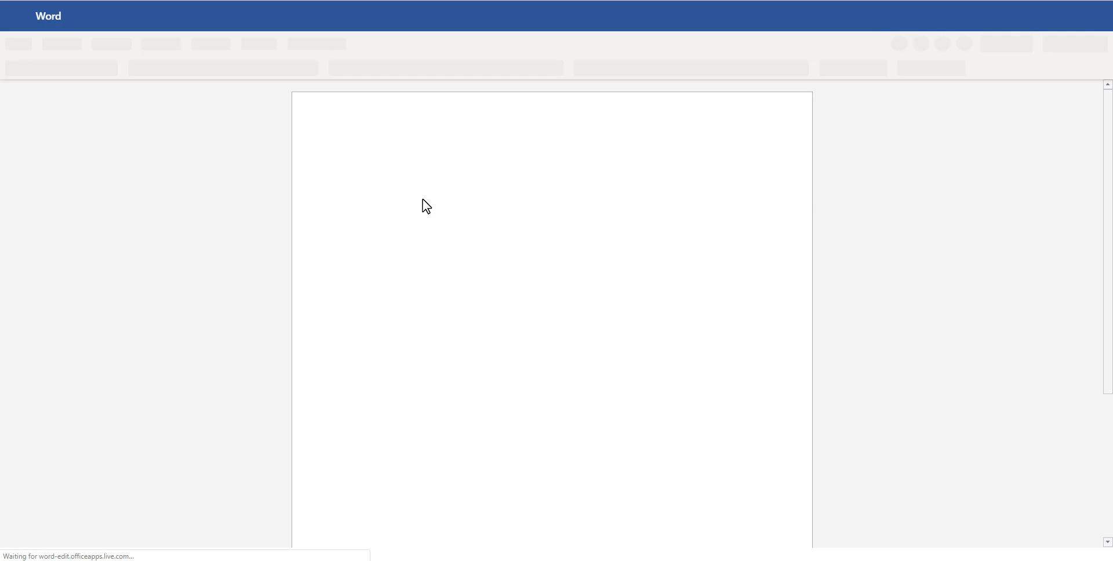
type("sample prop")
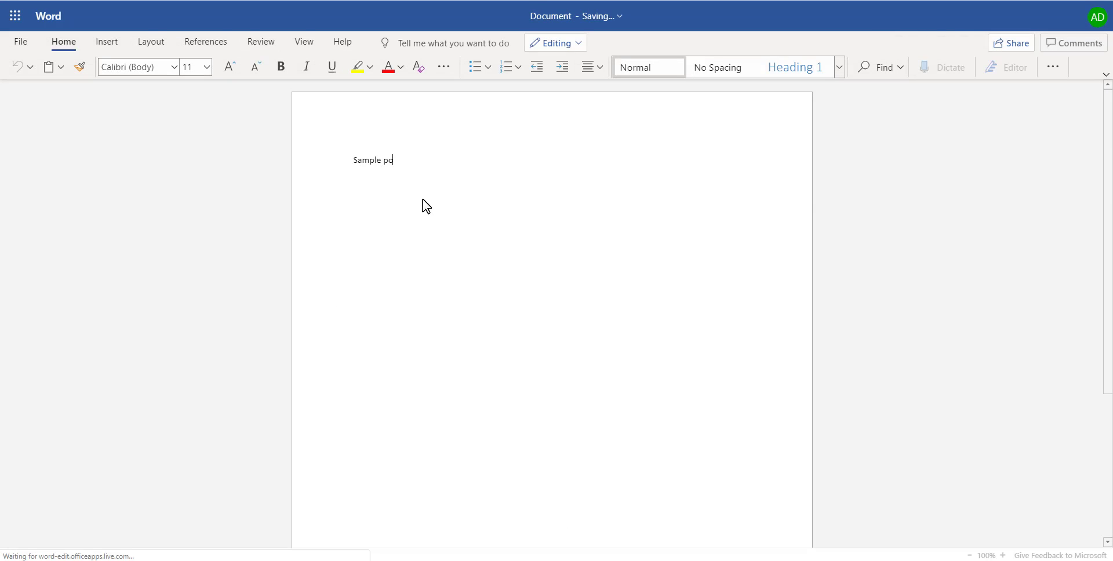
type("osal")
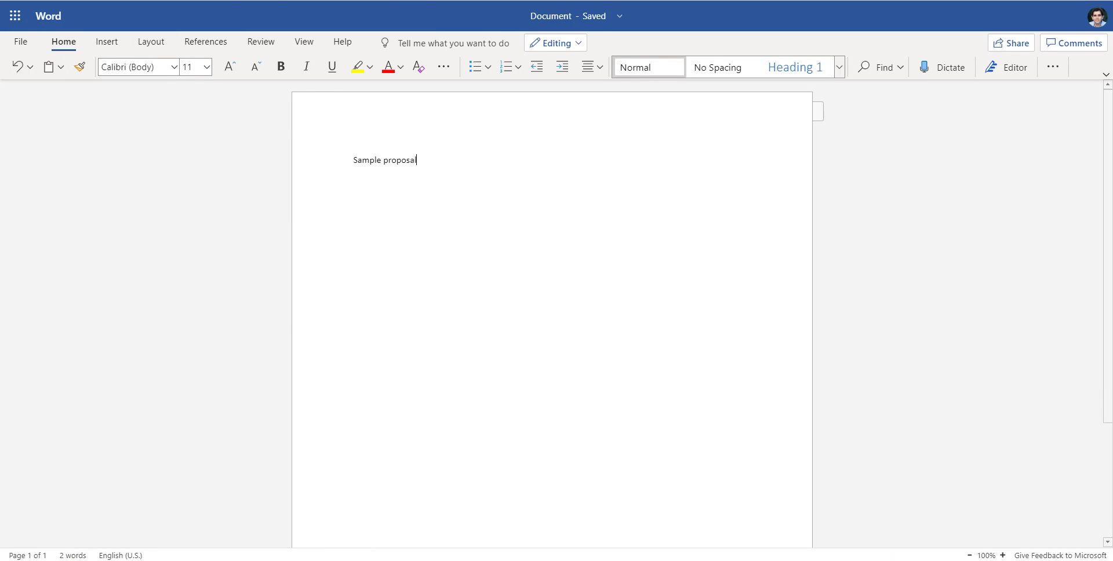
key("ctrl+w")
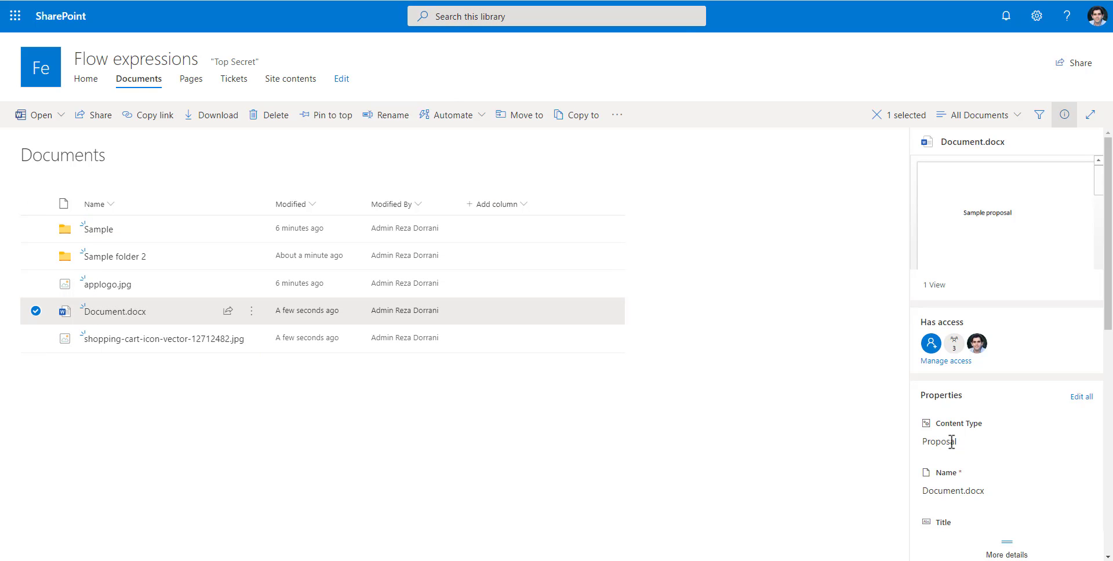
left_click_drag(966, 443, 931, 444)
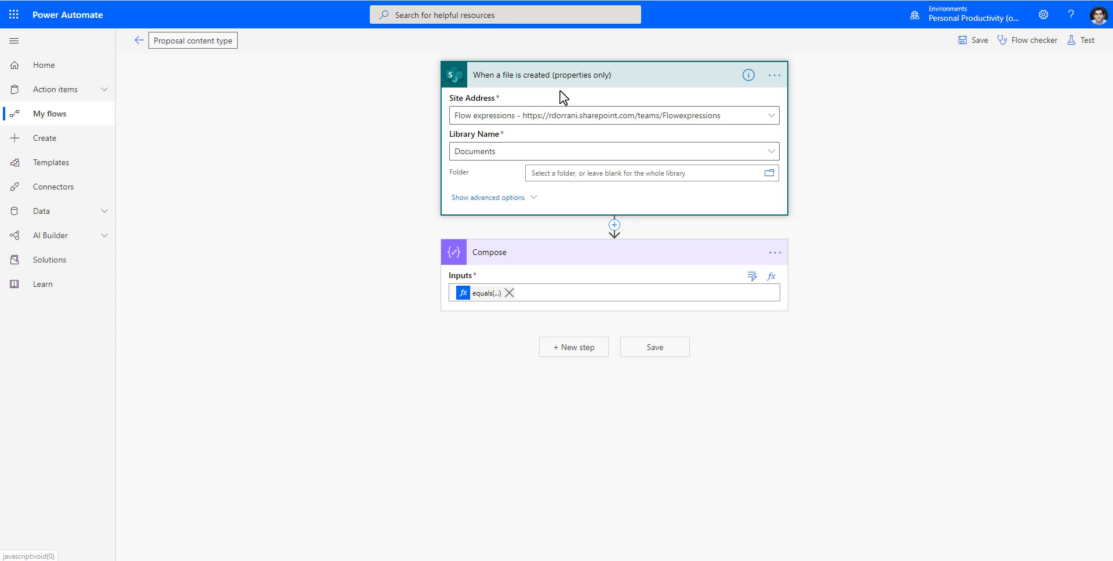
In Power Automate, open the flow's latest run and examine the trigger outputs, particularly Name, File name with extension and Content type
left_click(139, 40)
left_click(224, 385)
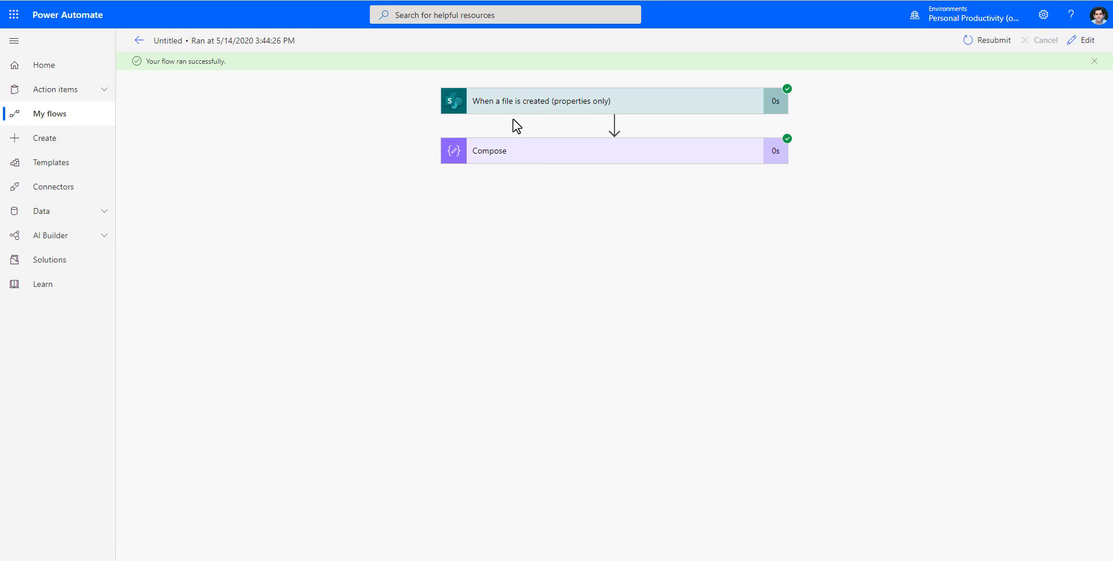
left_click(510, 101)
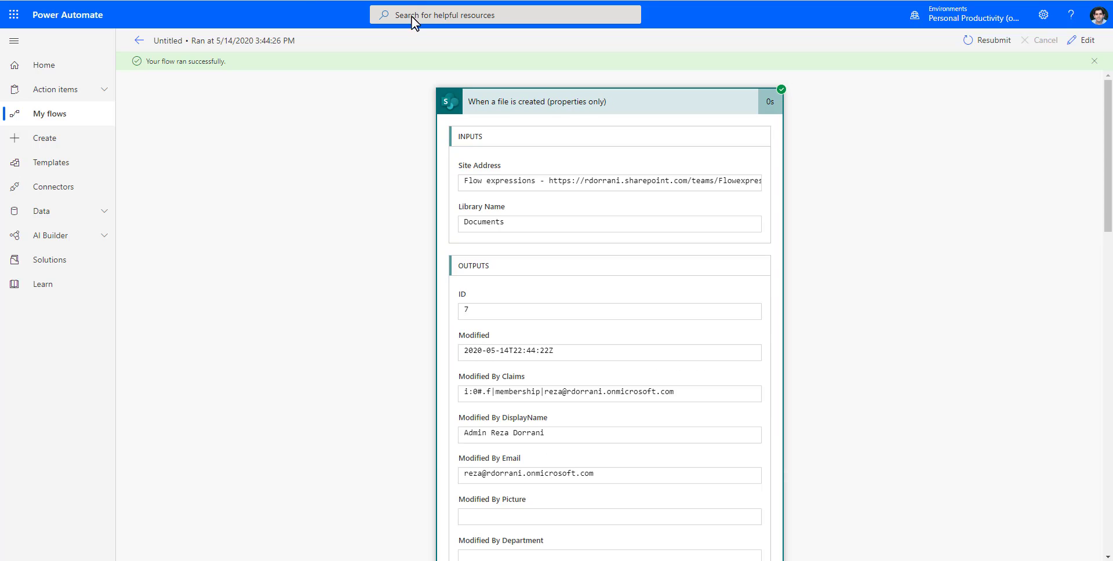
scroll(463, 250, "down", 9)
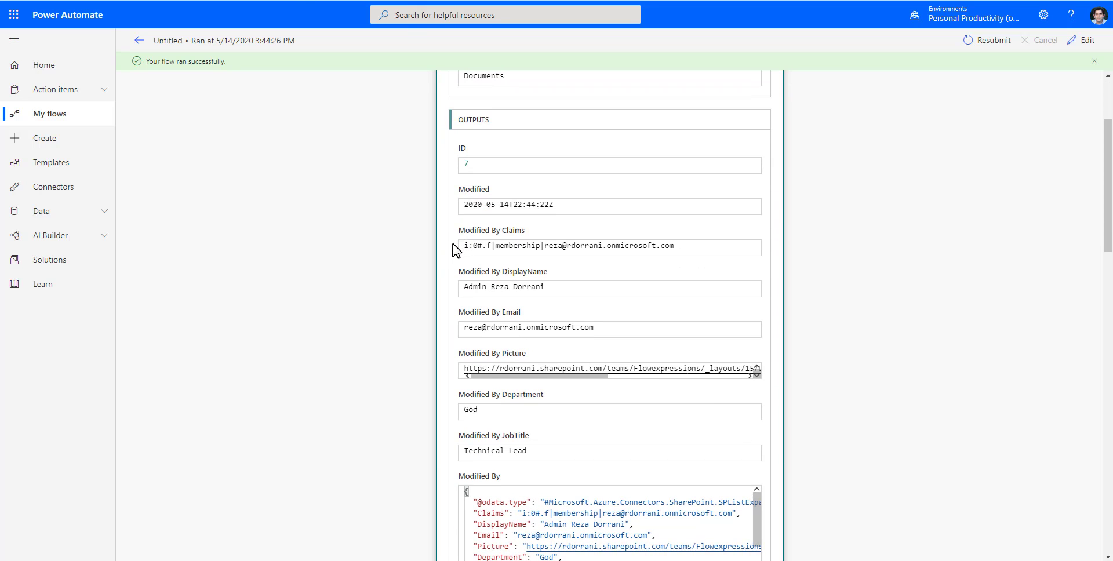
scroll(452, 250, "down", 8)
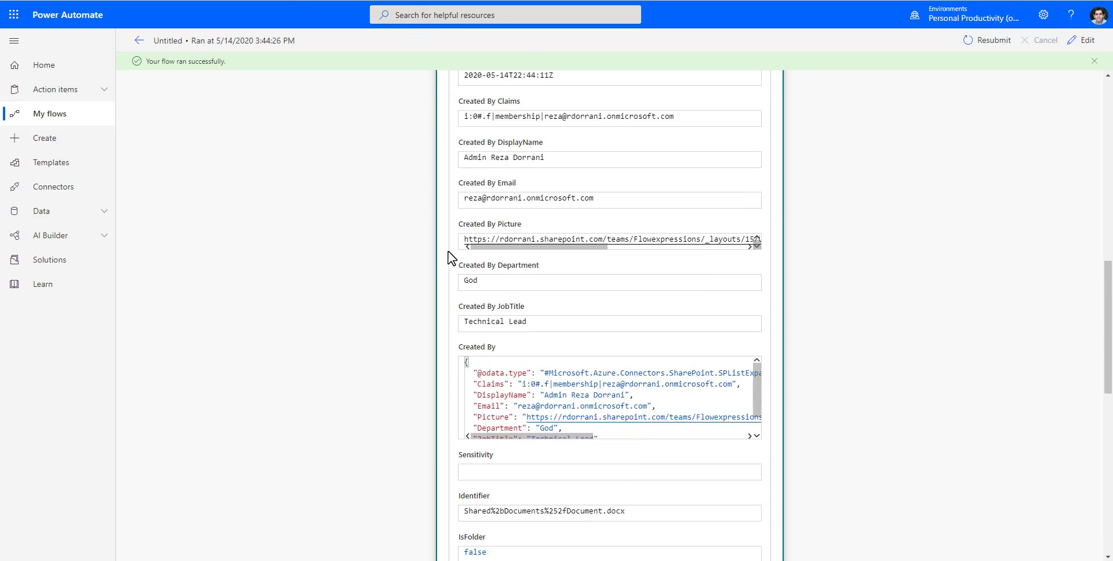
scroll(452, 257, "down", 2)
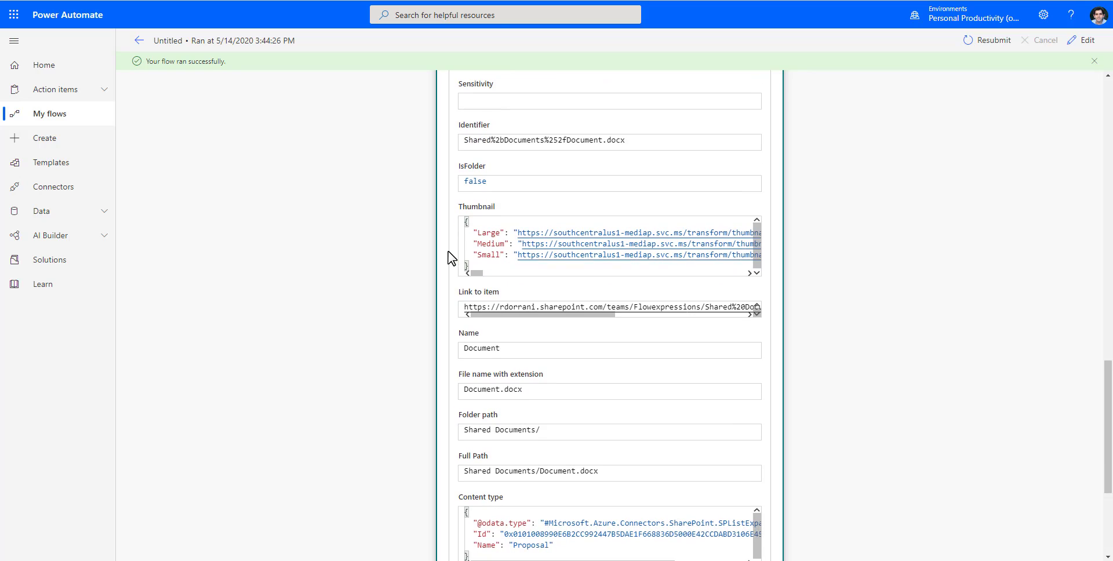
left_click_drag(508, 349, 439, 352)
left_click_drag(569, 387, 461, 400)
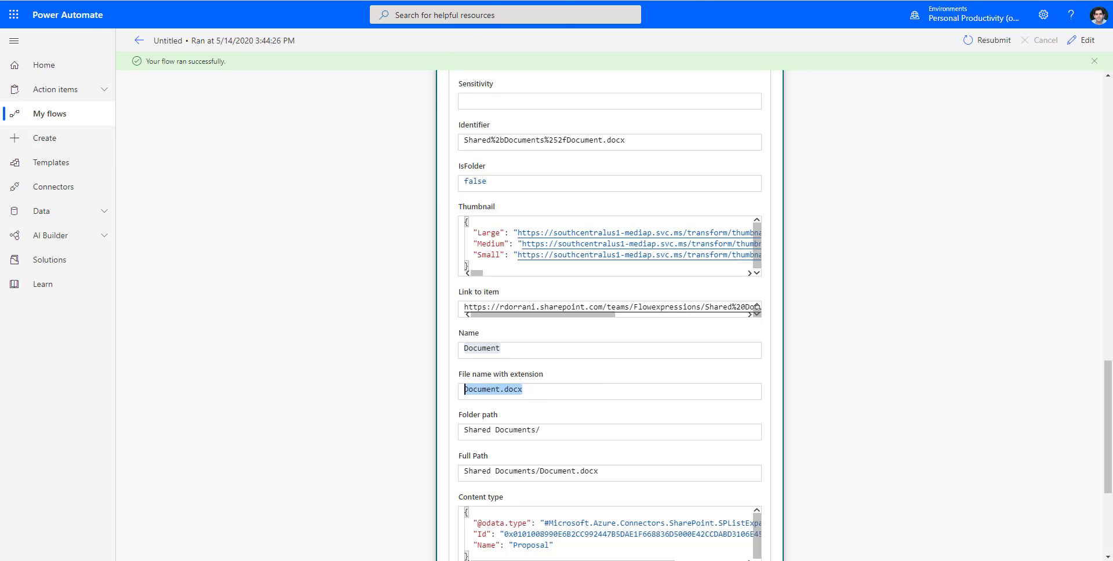
Return to the SharePoint Documents library and check the content type of Document.docx in its details
left_click(431, 0)
left_click(70, 374)
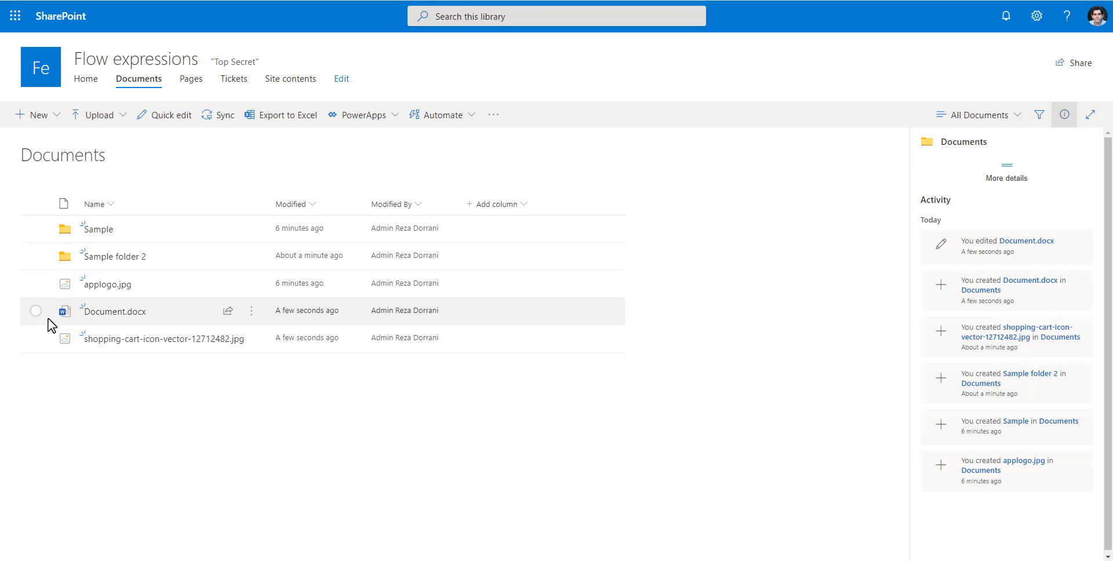
left_click(36, 312)
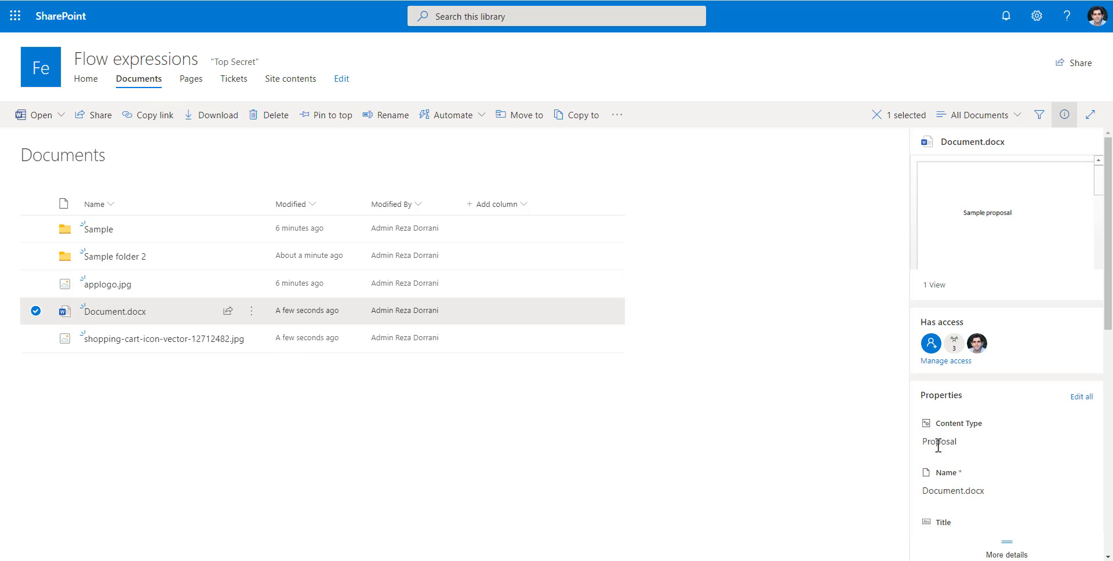
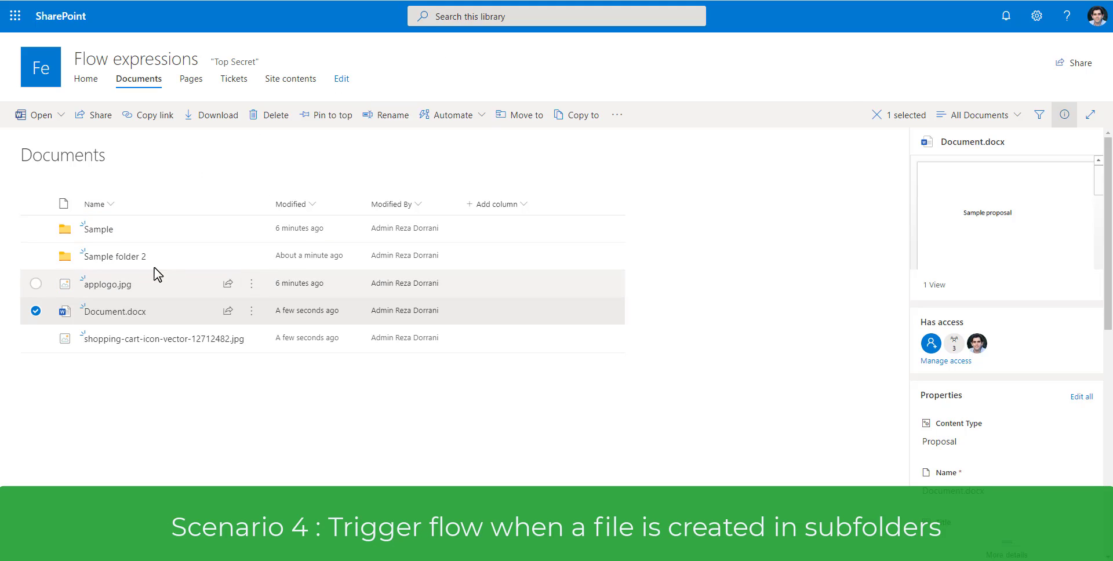
Delete all items from the Documents library and hide the details pane
left_click(35, 203)
left_click(102, 115)
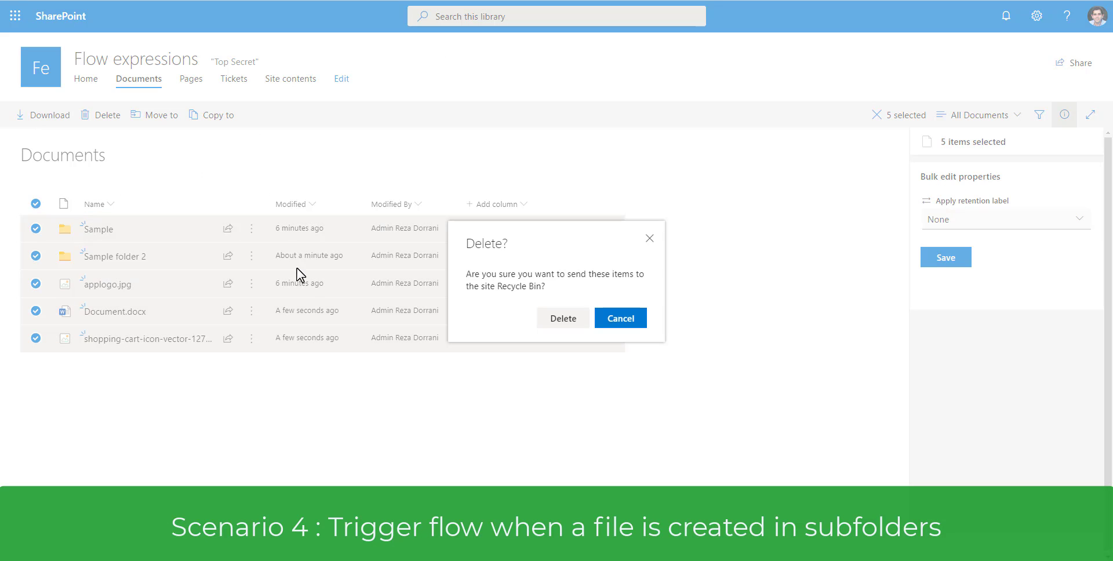
left_click(564, 320)
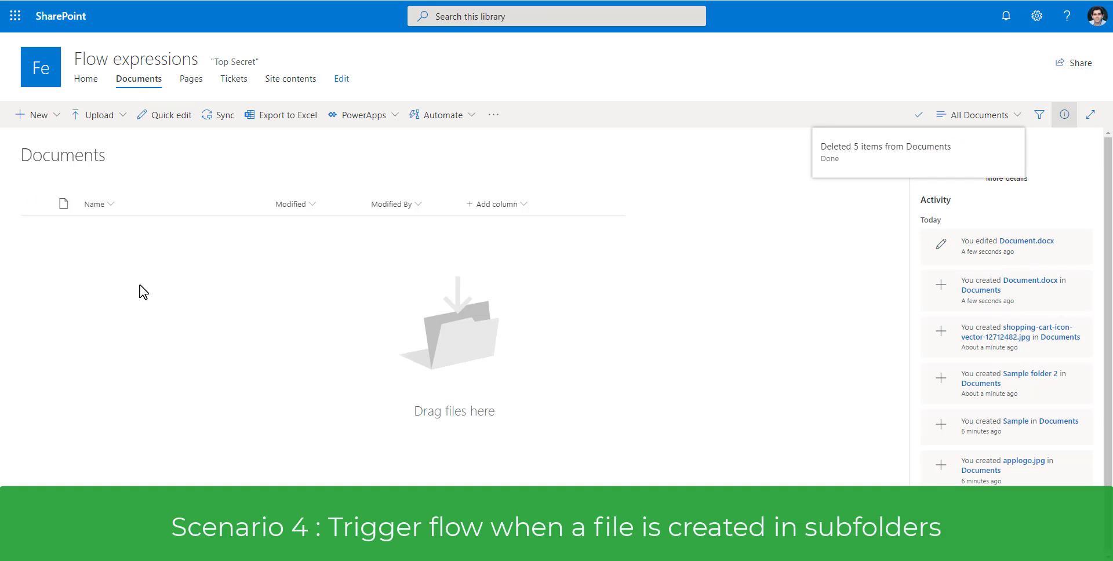
left_click(1065, 115)
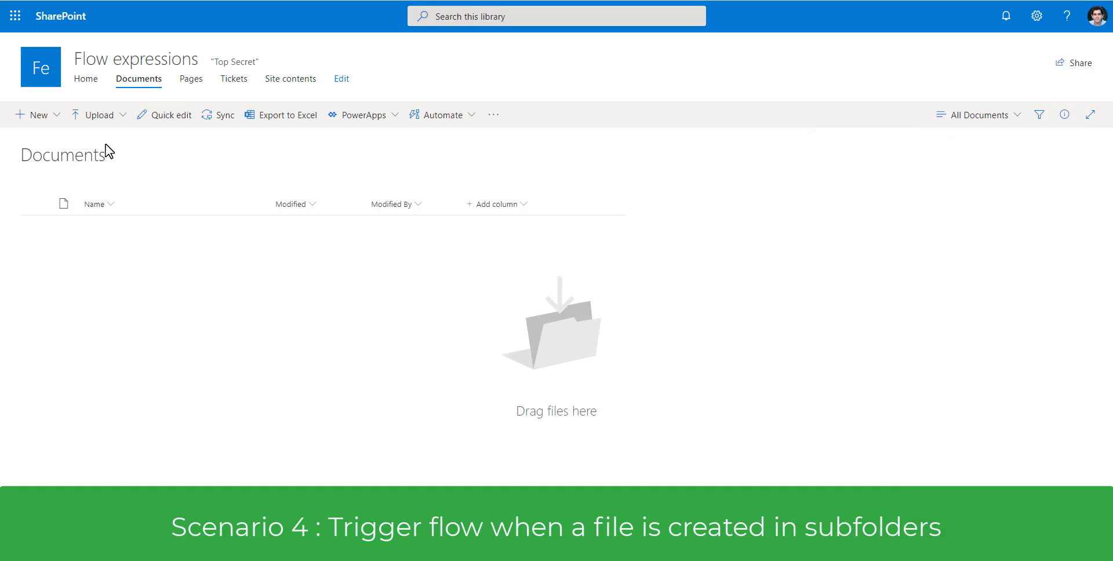
Create a folder named Africa in the Documents library
left_click(50, 119)
left_click(55, 142)
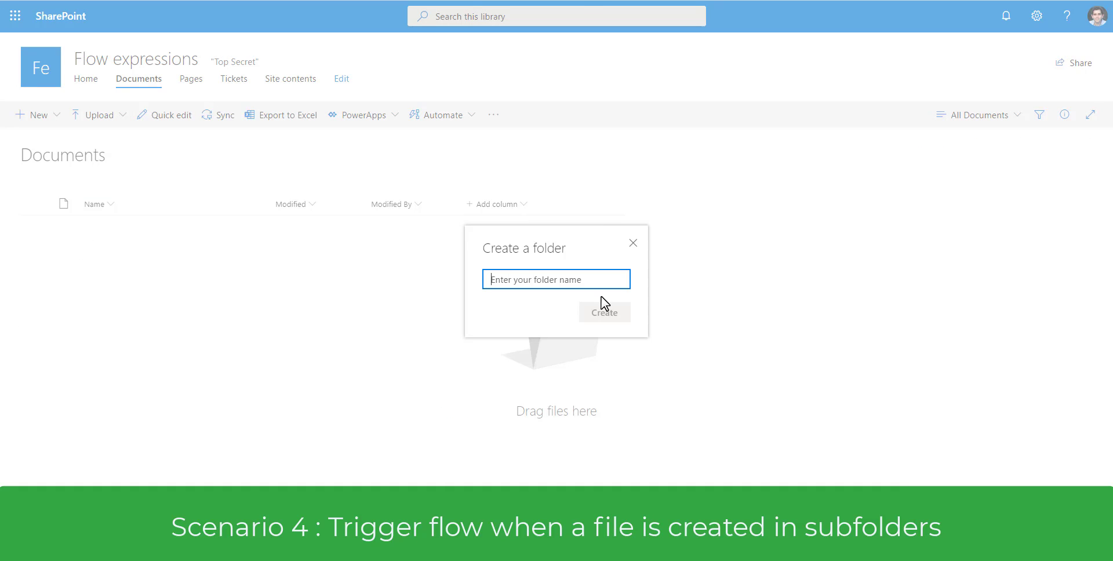
type("Africa")
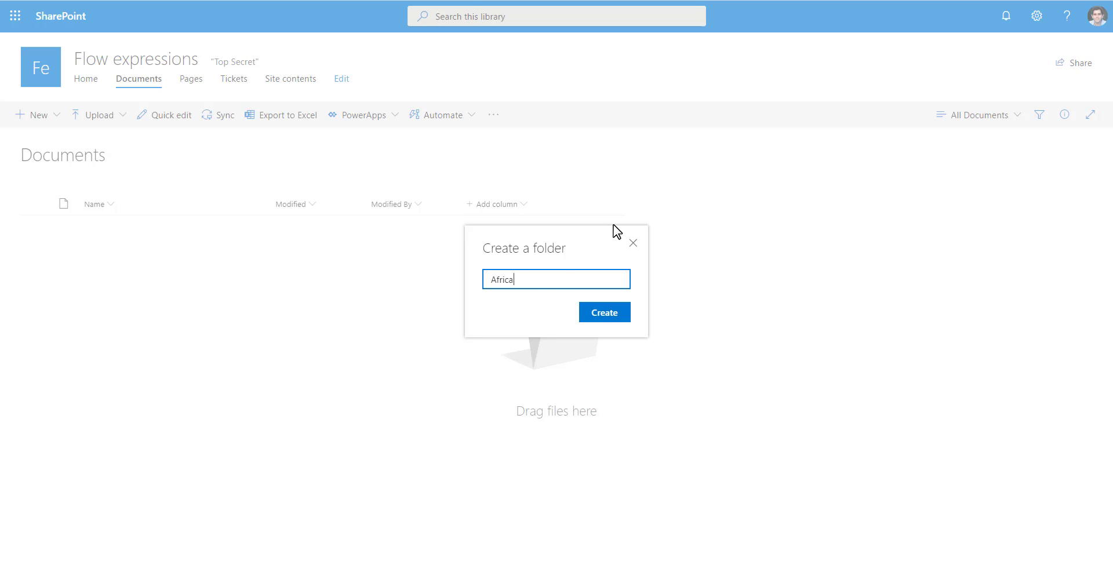
left_click(625, 314)
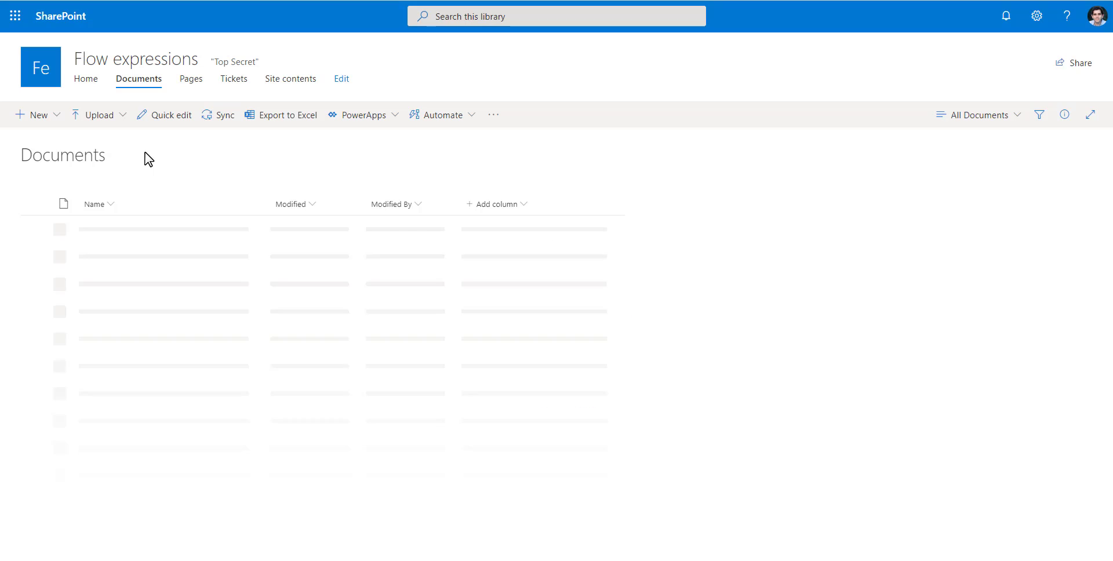
Open the Europe folder and create the subfolders Italy and Spain in it
left_click(105, 256)
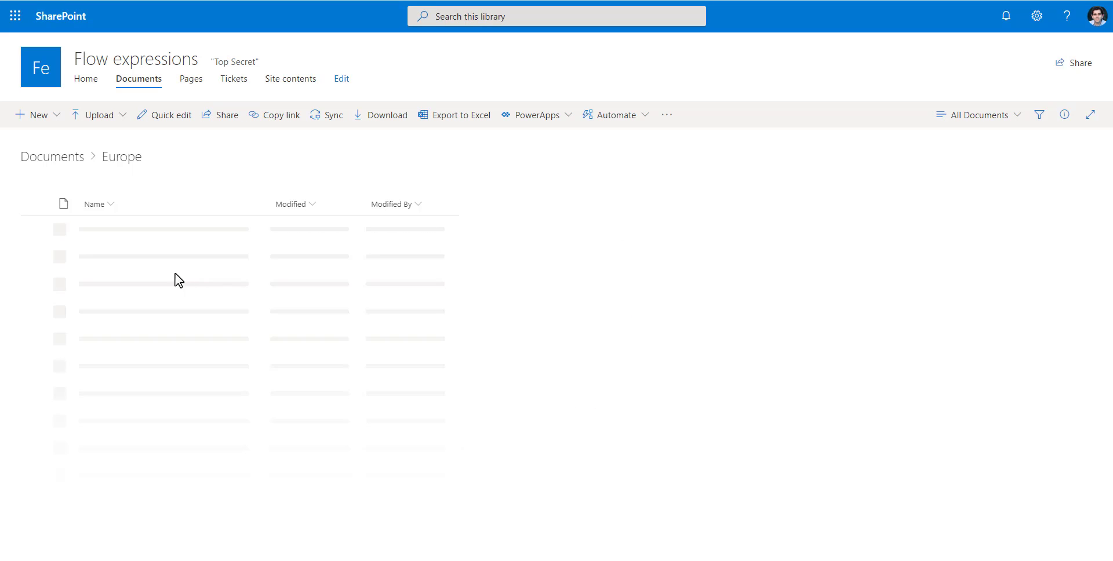
left_click(52, 119)
left_click(65, 141)
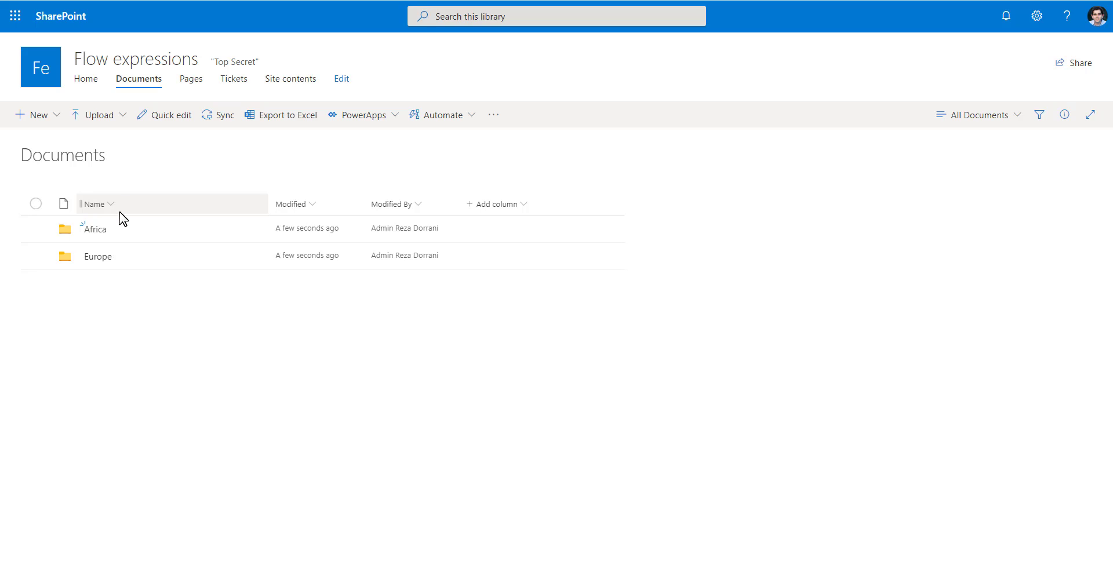
Check the contents of the Africa folder and return to the root of the Documents library
left_click(92, 232)
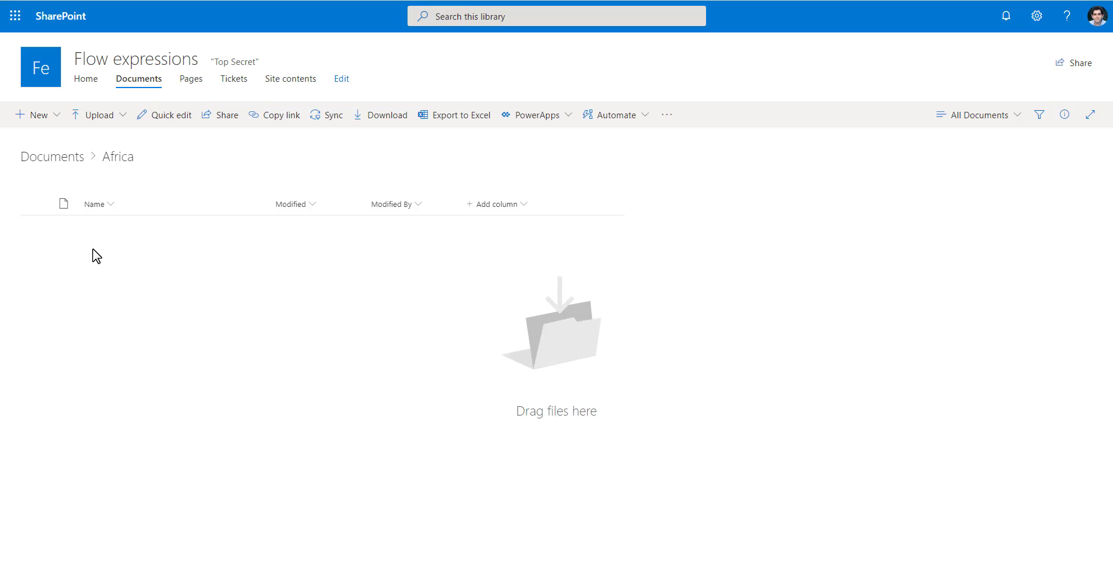
left_click(58, 158)
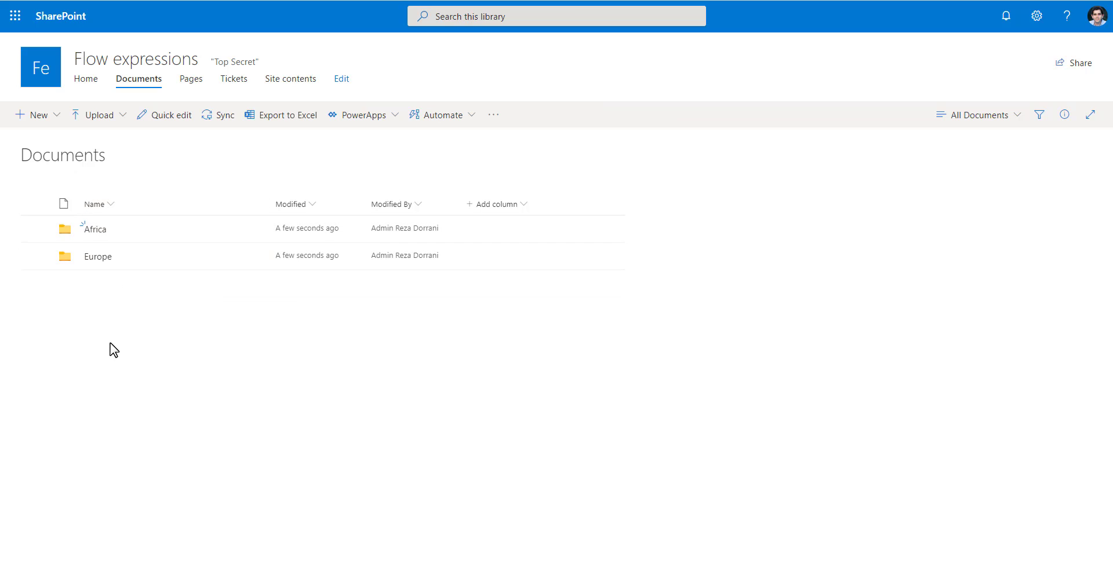
left_click(91, 232)
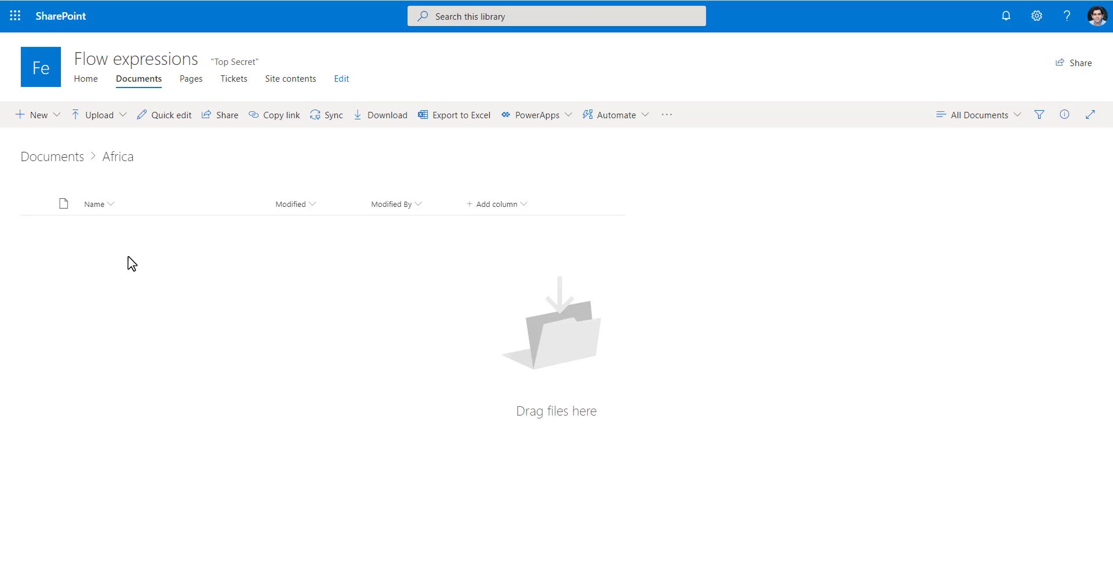
left_click(74, 159)
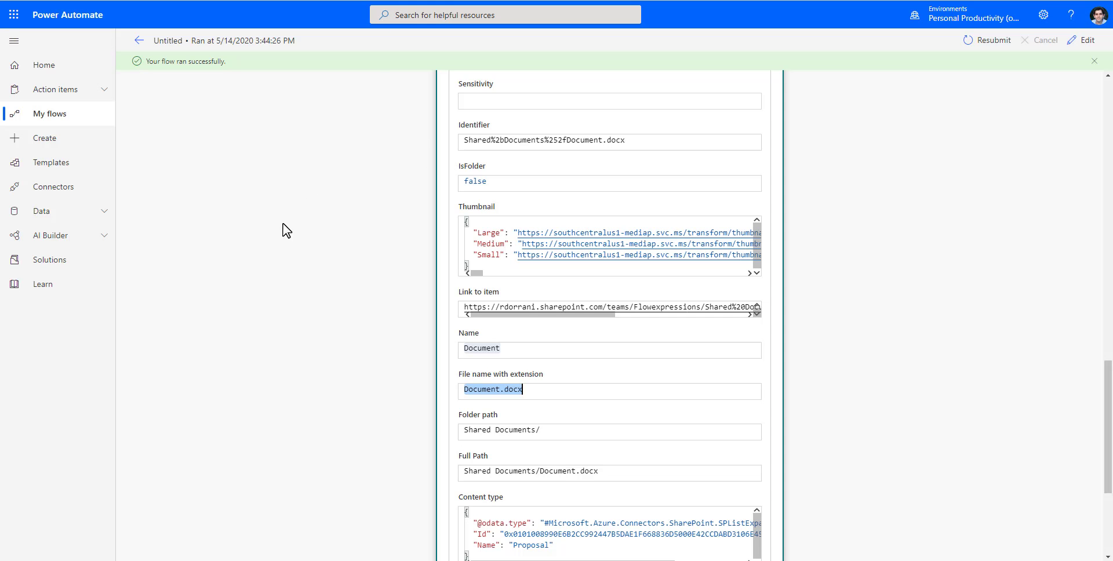
Switch to Power Automate and open the Proposal content type flow for editing from its run page
scroll(246, 251, "down", 10)
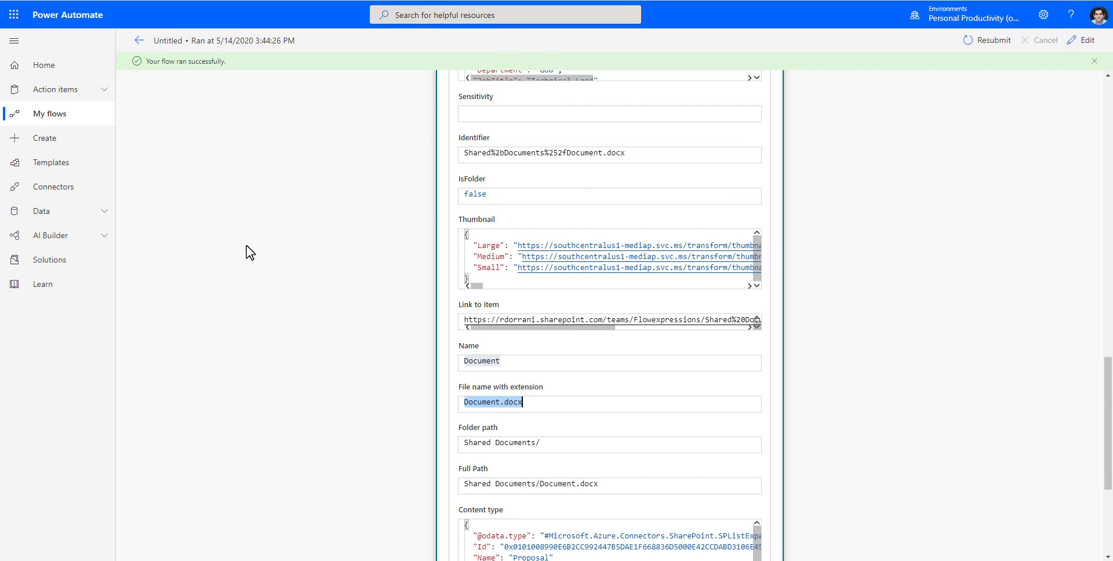
left_click(1083, 40)
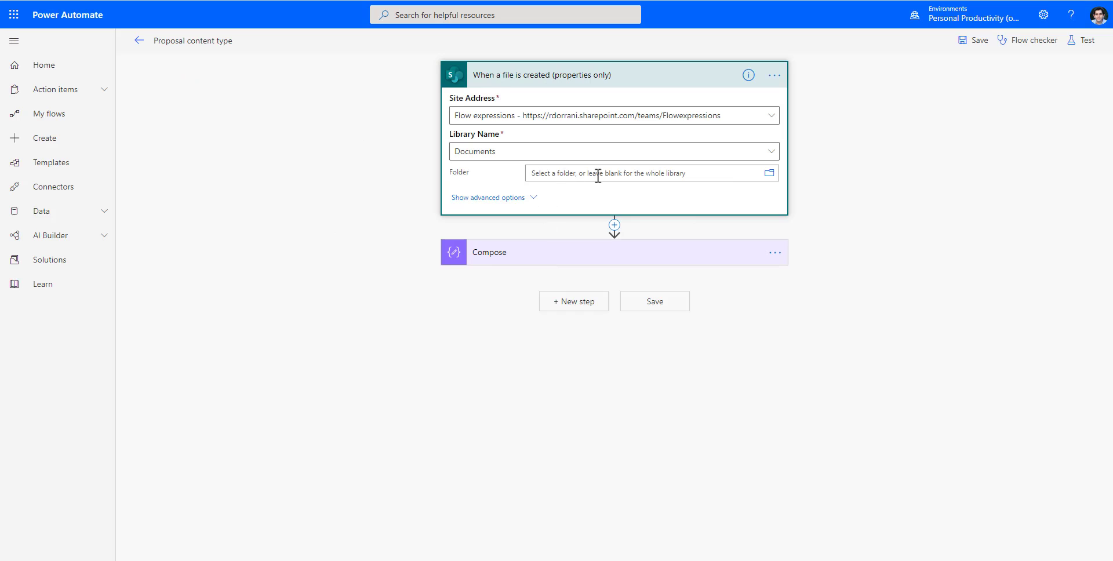
Set the file-created trigger's folder to /Shared Documents, and narrow it to /Shared Documents/Africa
left_click(769, 173)
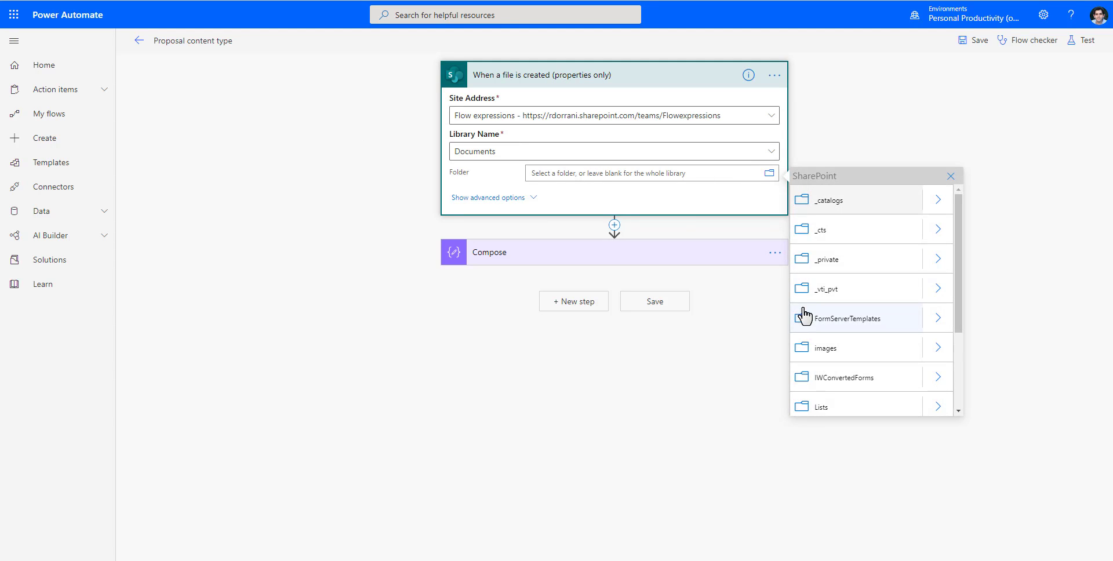
scroll(850, 339, "down", 2)
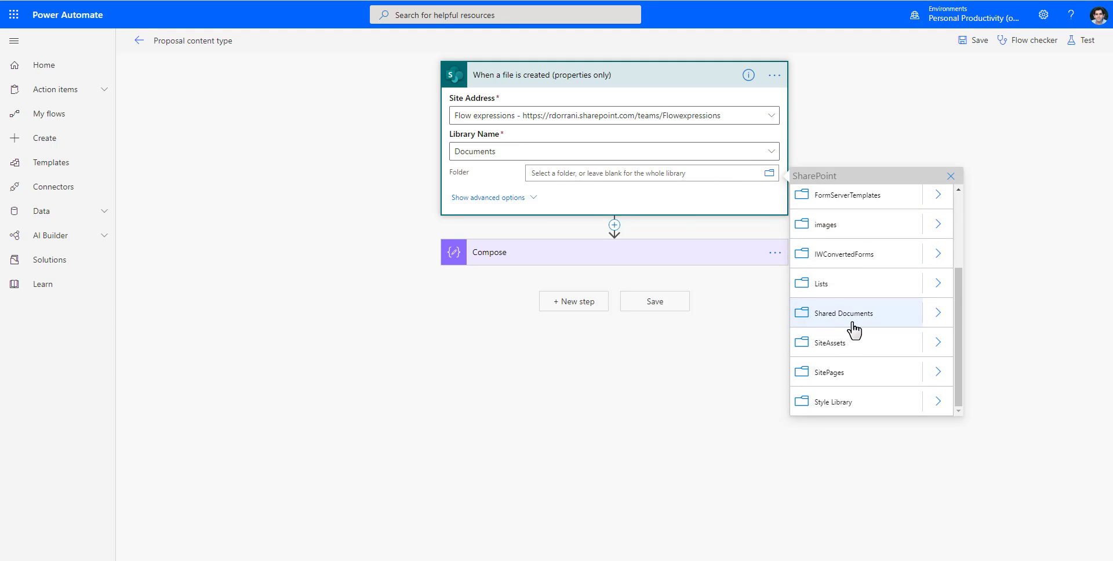
left_click(856, 329)
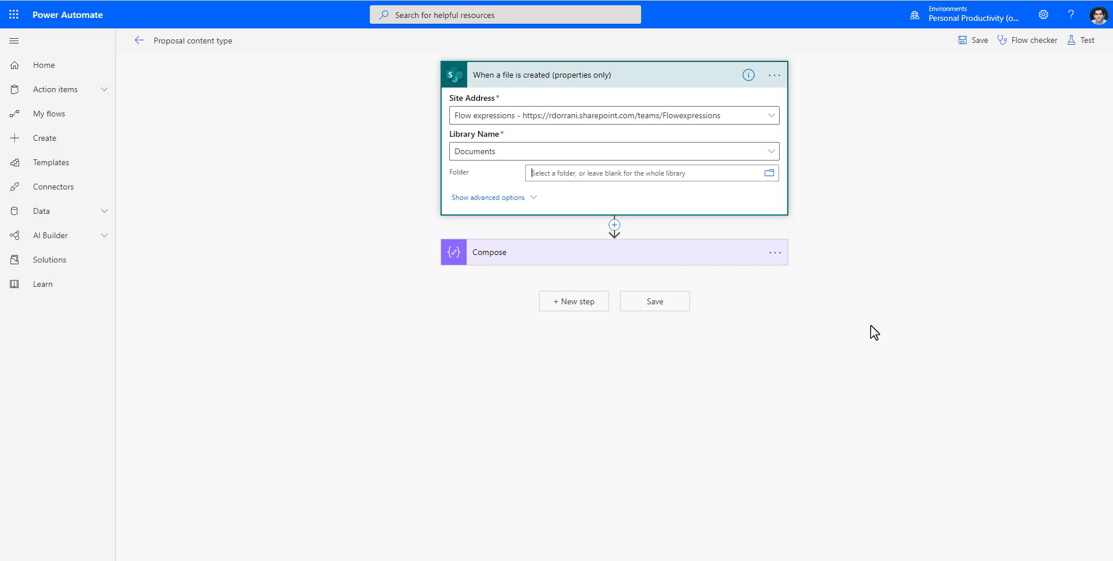
left_click(769, 173)
scroll(921, 345, "down", 2)
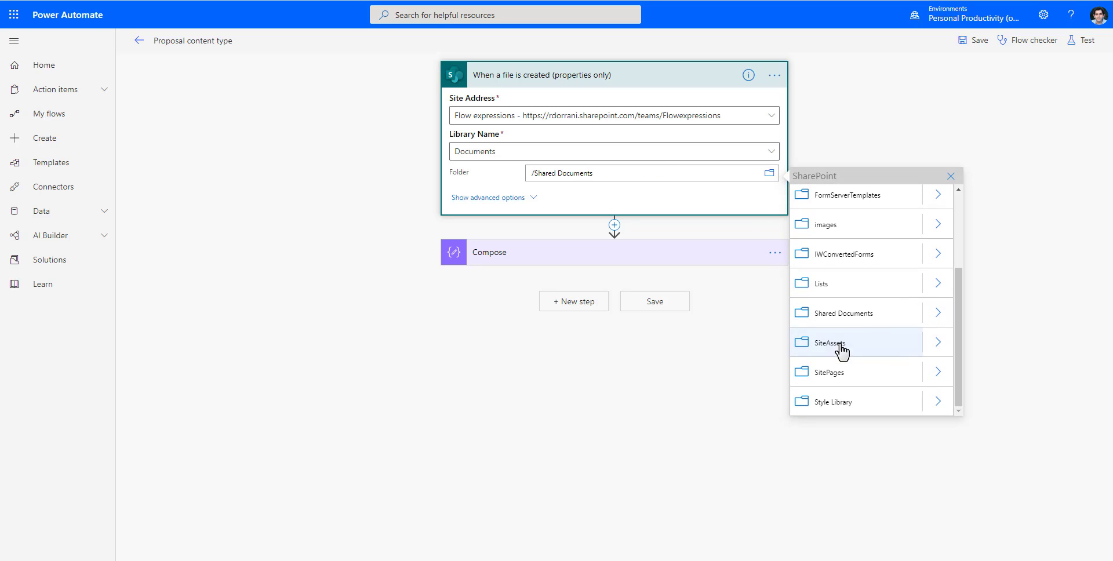
left_click(937, 318)
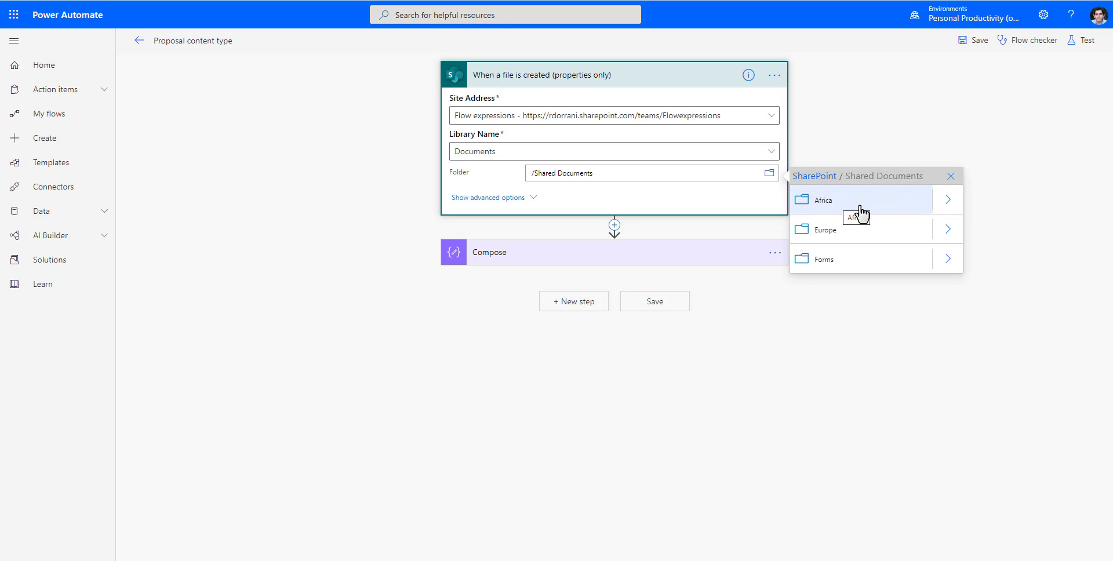
left_click(382, 303)
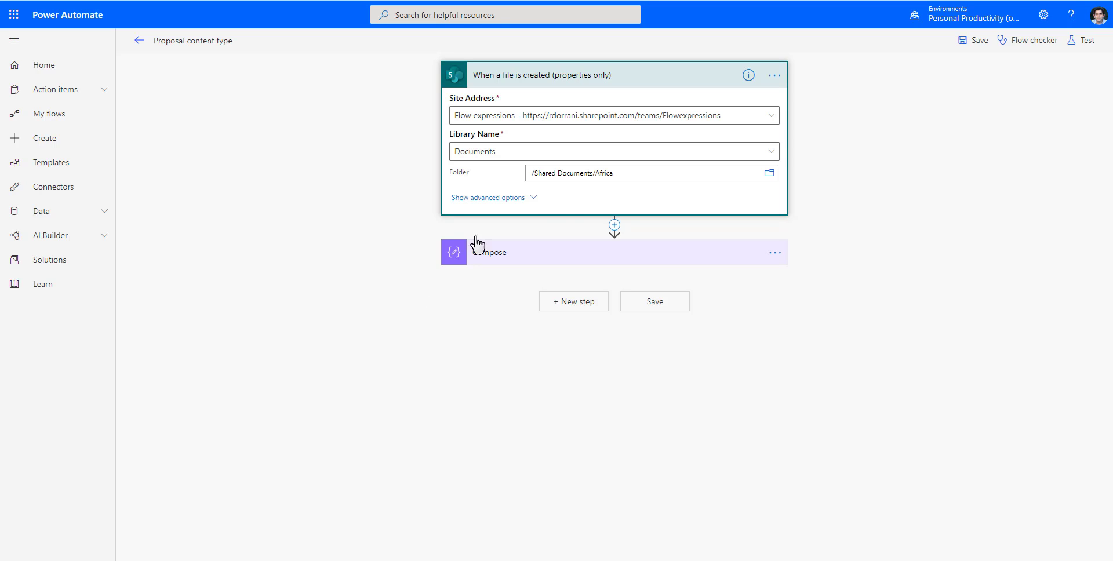
Clear the trigger's folder so that it covers the whole library
left_click(626, 175)
left_click_drag(626, 169, 499, 182)
key("BackSpace")
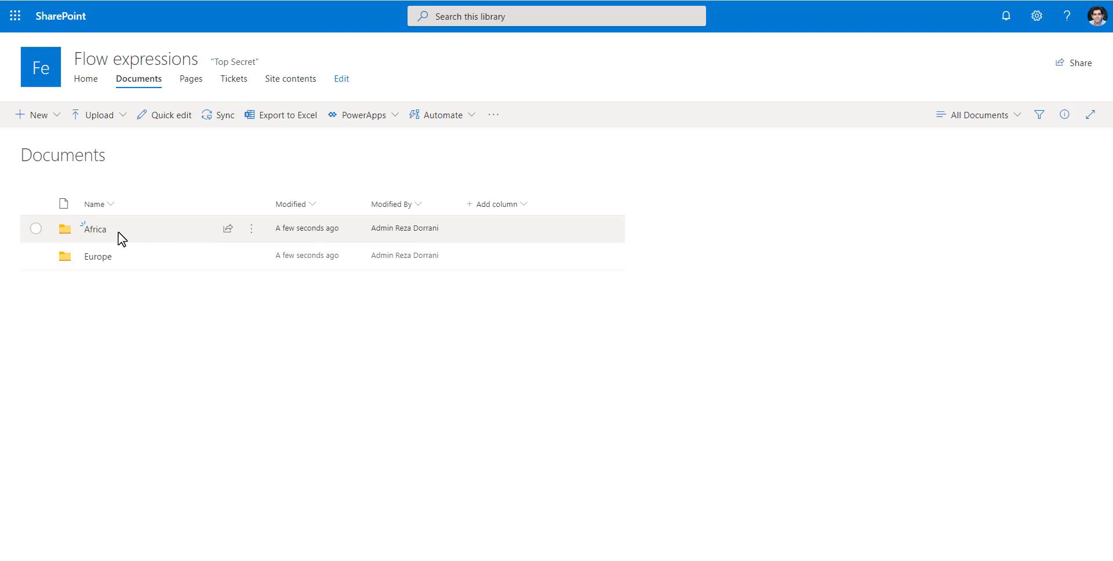
Switch to SharePoint and create a folder named Asia in the Documents library
left_click(55, 119)
left_click(65, 142)
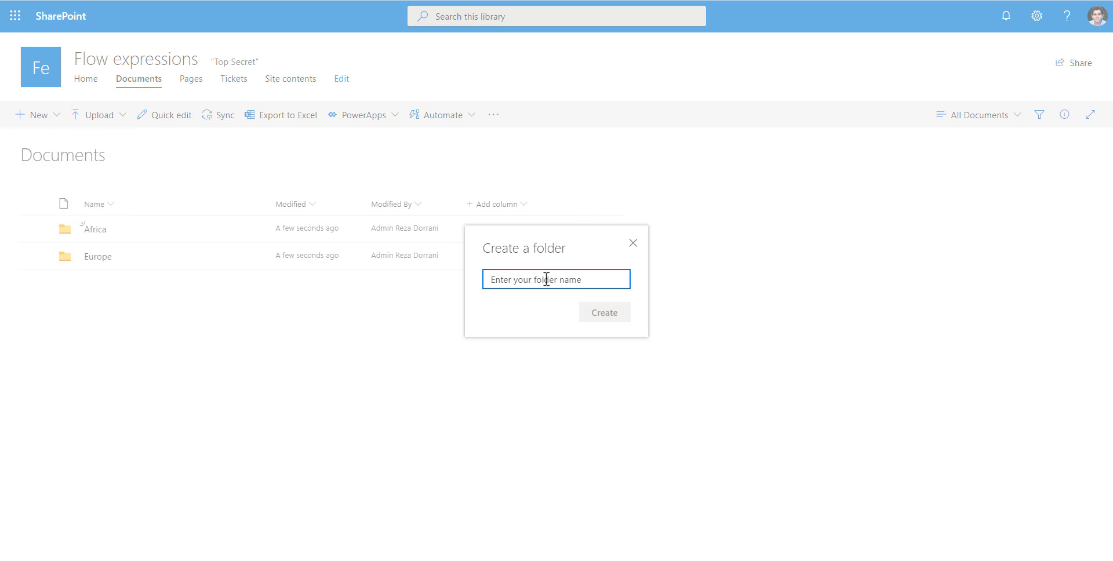
type("Asia")
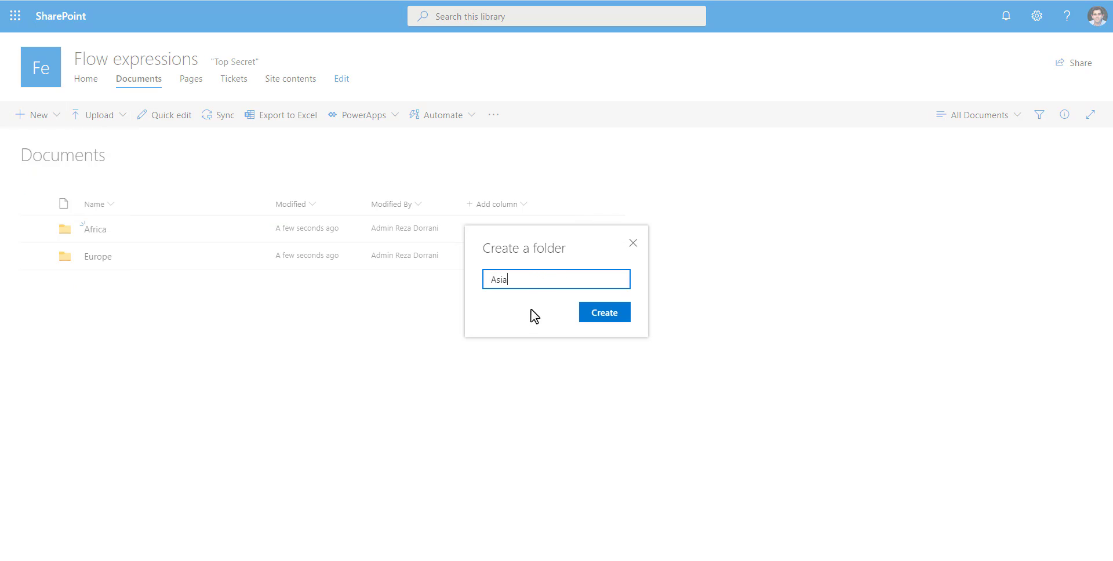
left_click(594, 316)
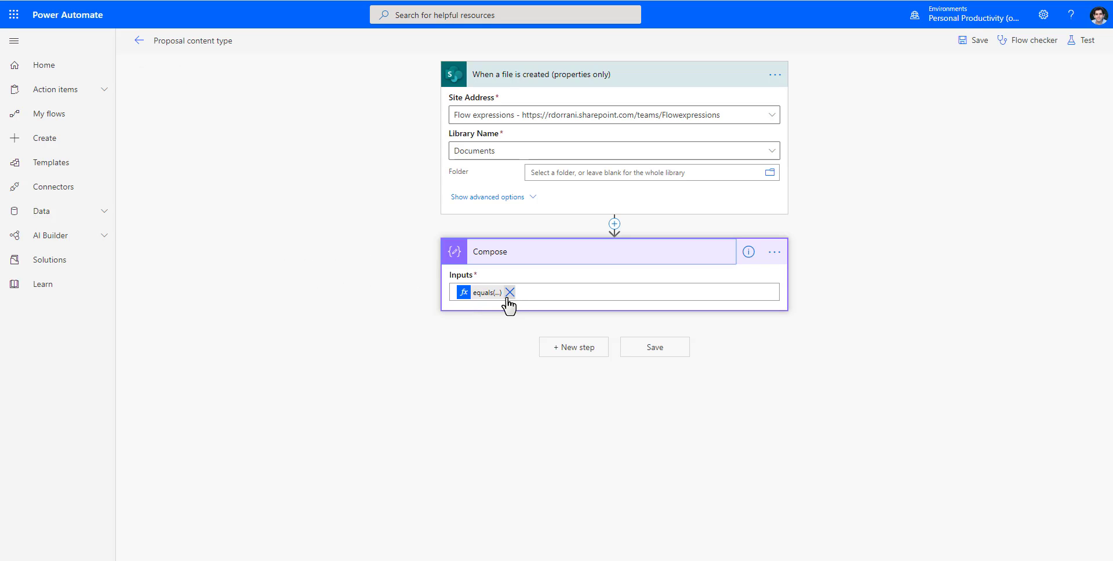
In Power Automate, insert the trigger's Folder path into the Compose expression and reduce the expression to triggerBody()?['{Path}']
left_click(487, 293)
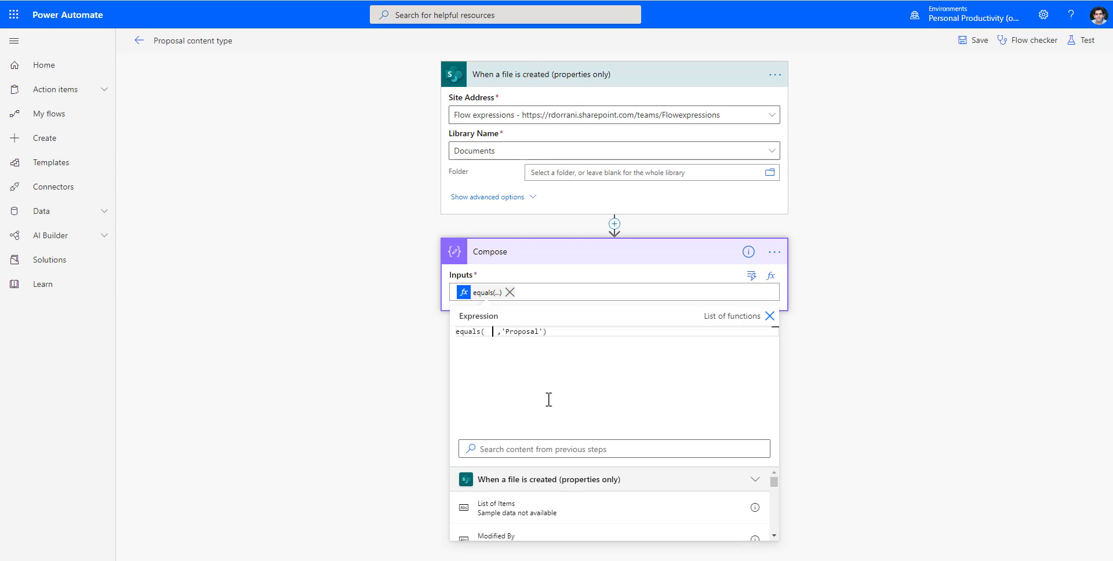
left_click(524, 450)
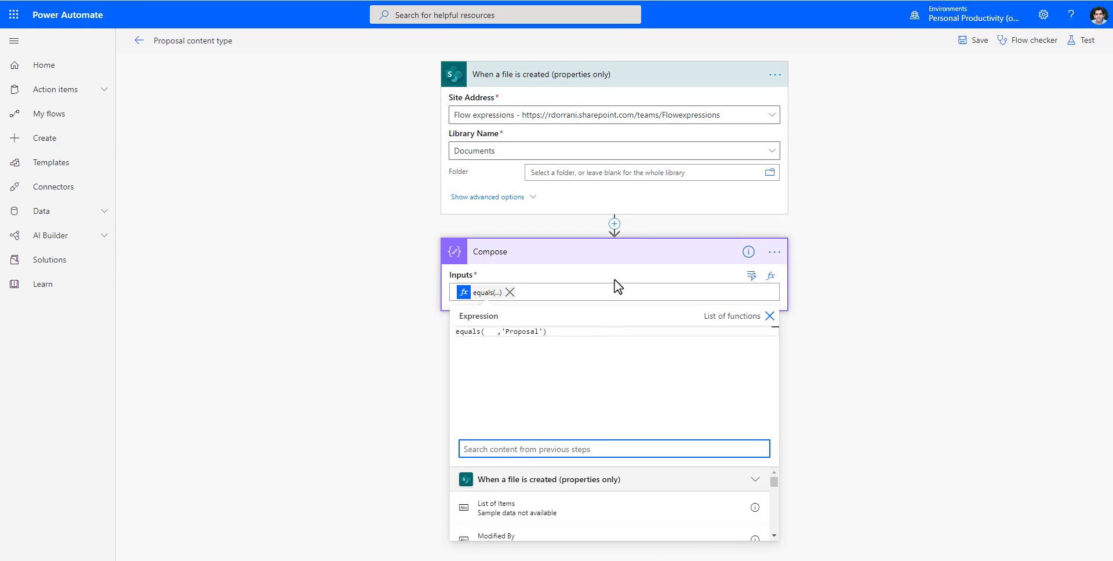
type("path")
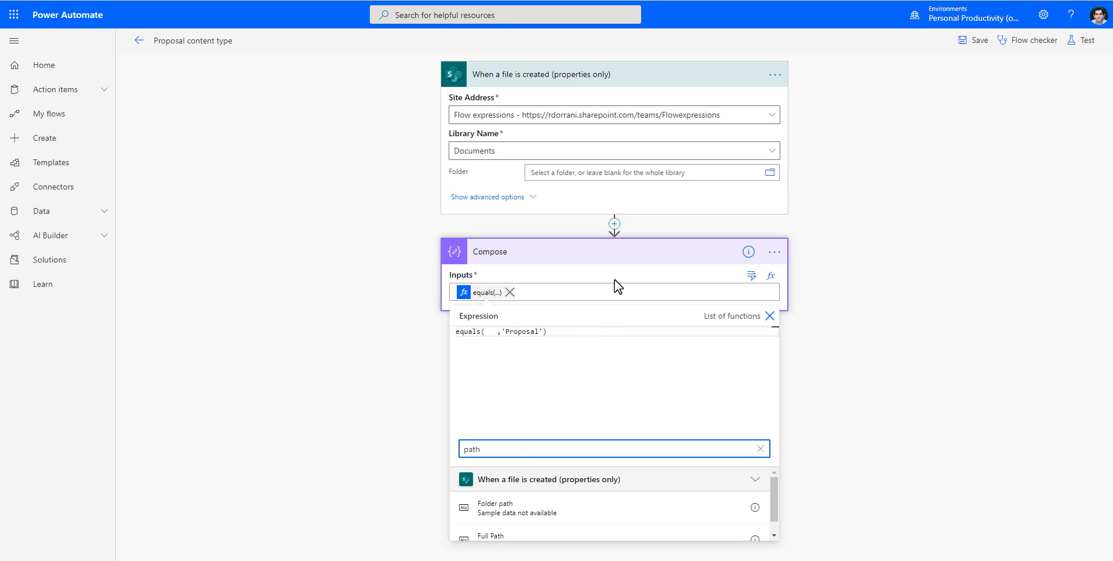
left_click(554, 510)
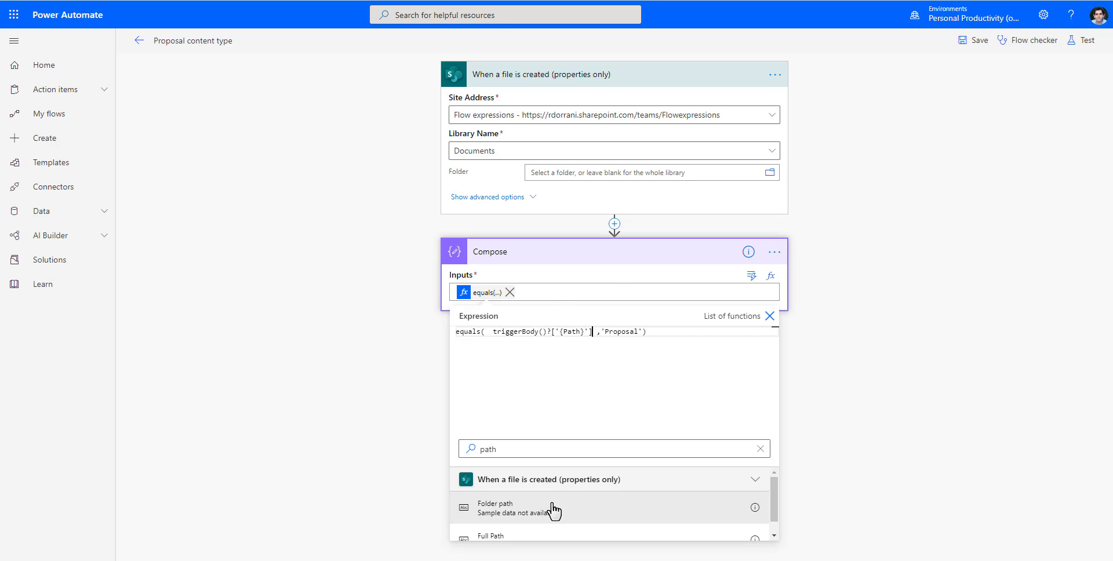
left_click_drag(596, 331, 495, 332)
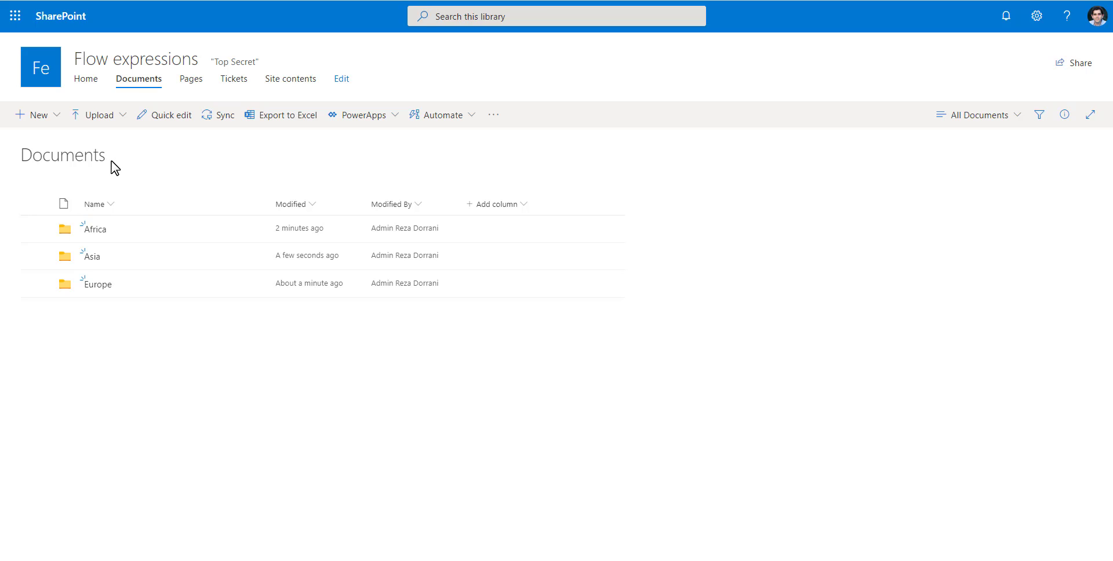
Look through the Documents library's folders in SharePoint, including Africa and Europe
left_click(103, 232)
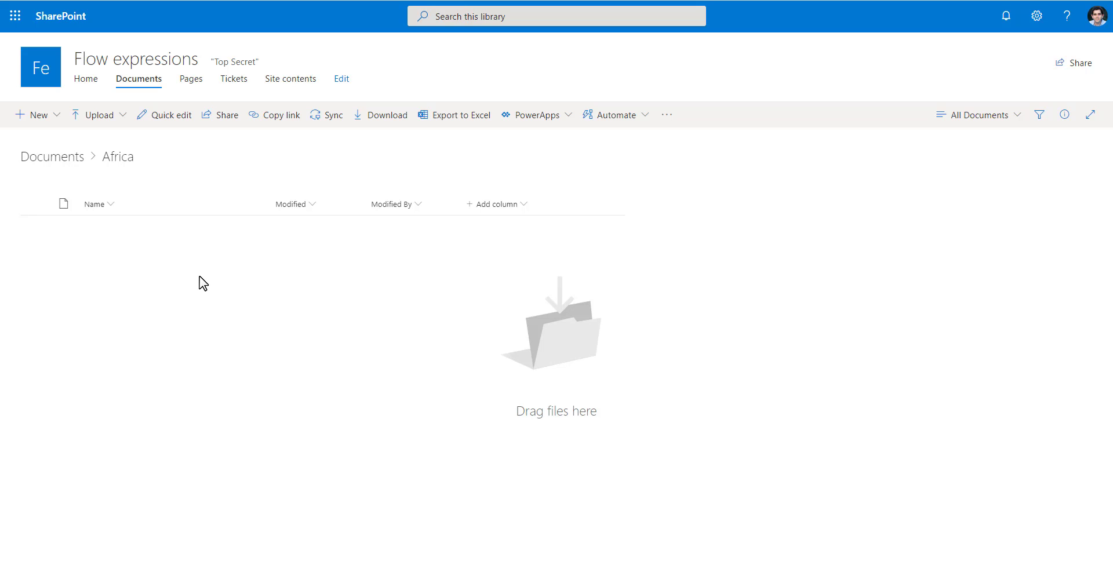
left_click(71, 158)
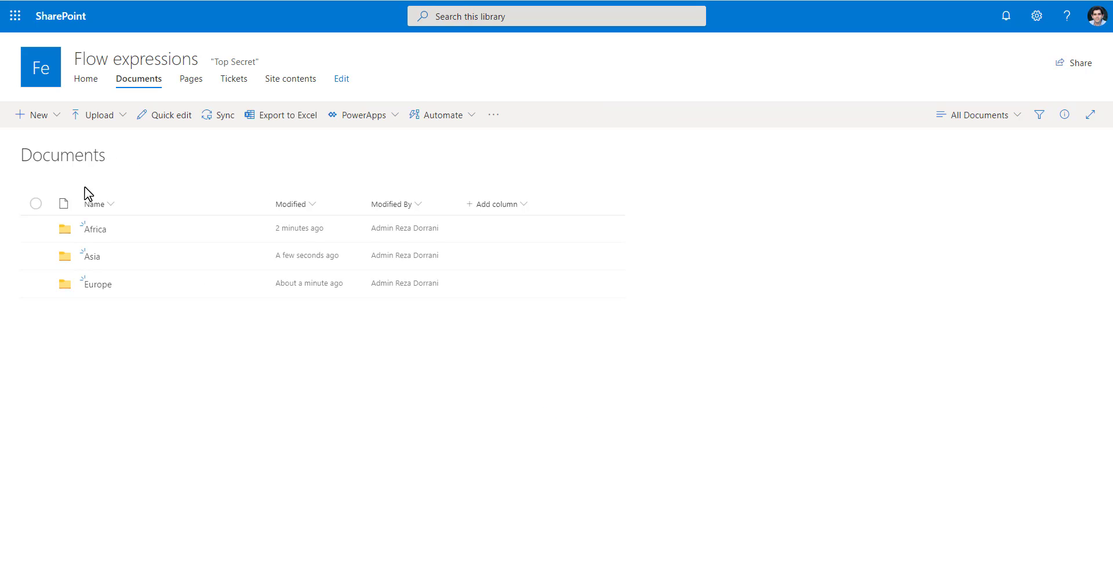
left_click(102, 285)
left_click(96, 258)
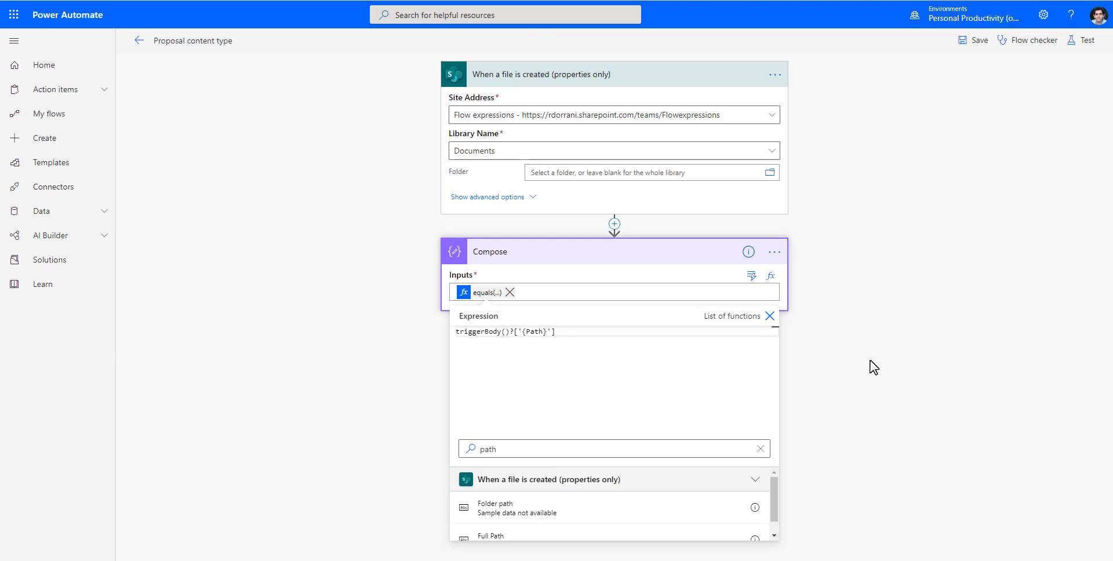
In Power Automate, apply triggerBody()?['{Path}'] as the Compose input, reopen the expression and select its text
left_click(870, 368)
left_click(502, 292)
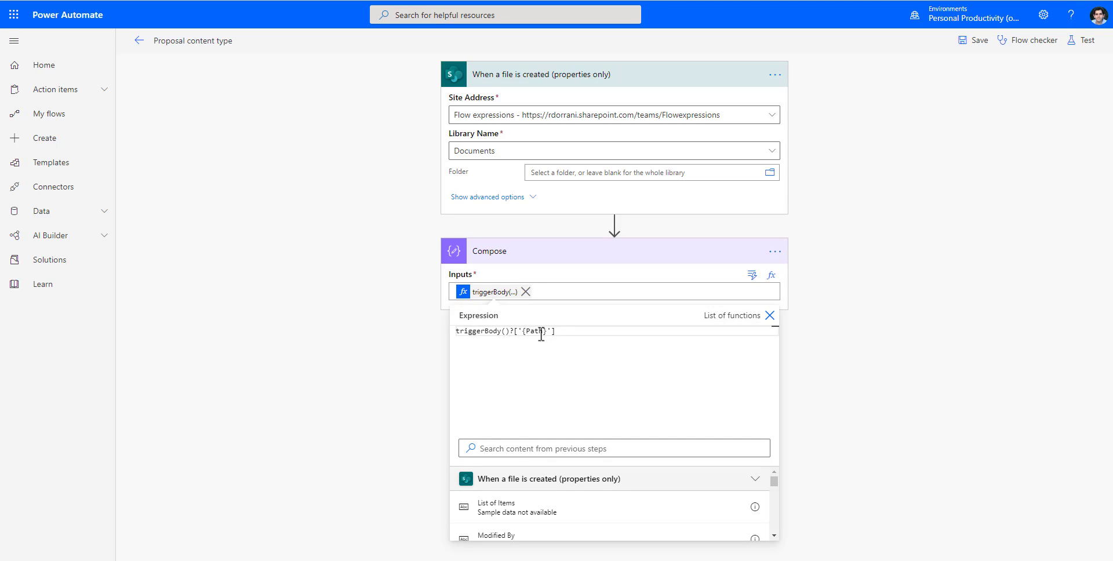
left_click_drag(578, 336, 319, 339)
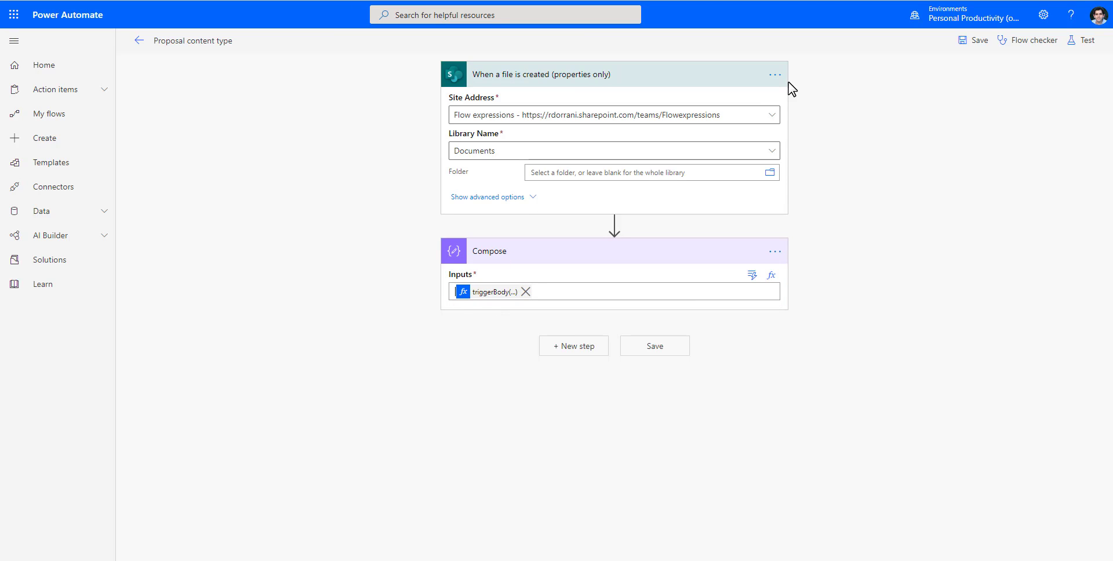
Remove the Proposal content type condition from the file-created trigger's settings and save the flow
left_click(776, 75)
left_click(824, 148)
scroll(667, 377, "down", 3)
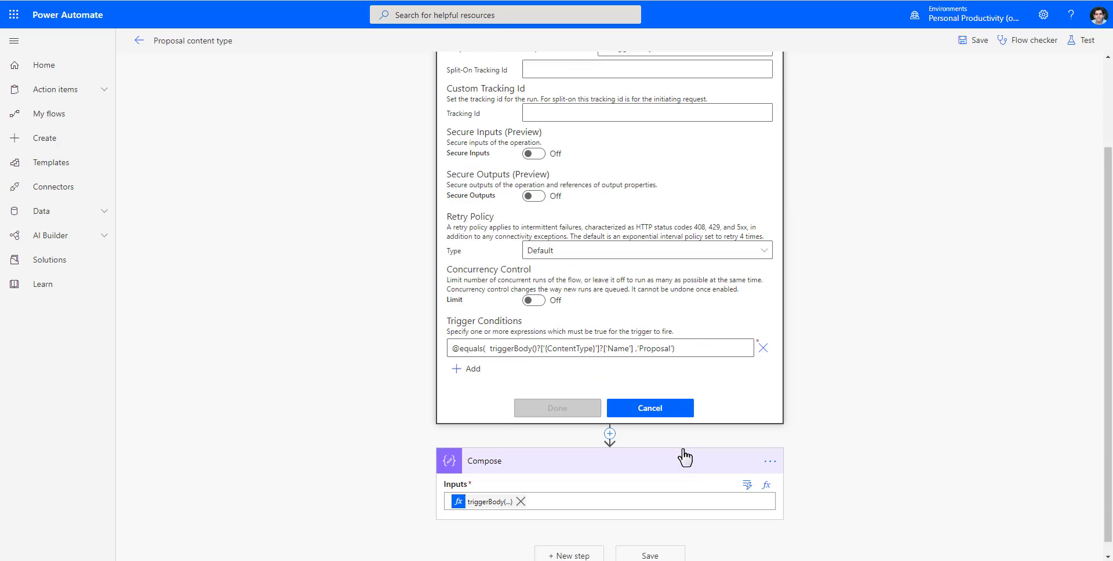
left_click(566, 399)
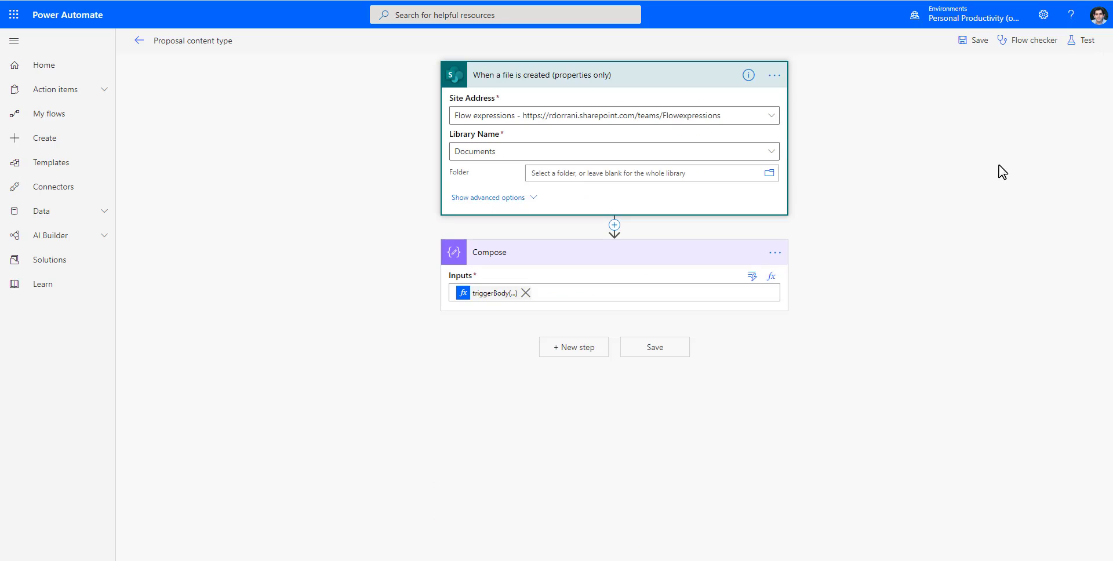
left_click(975, 42)
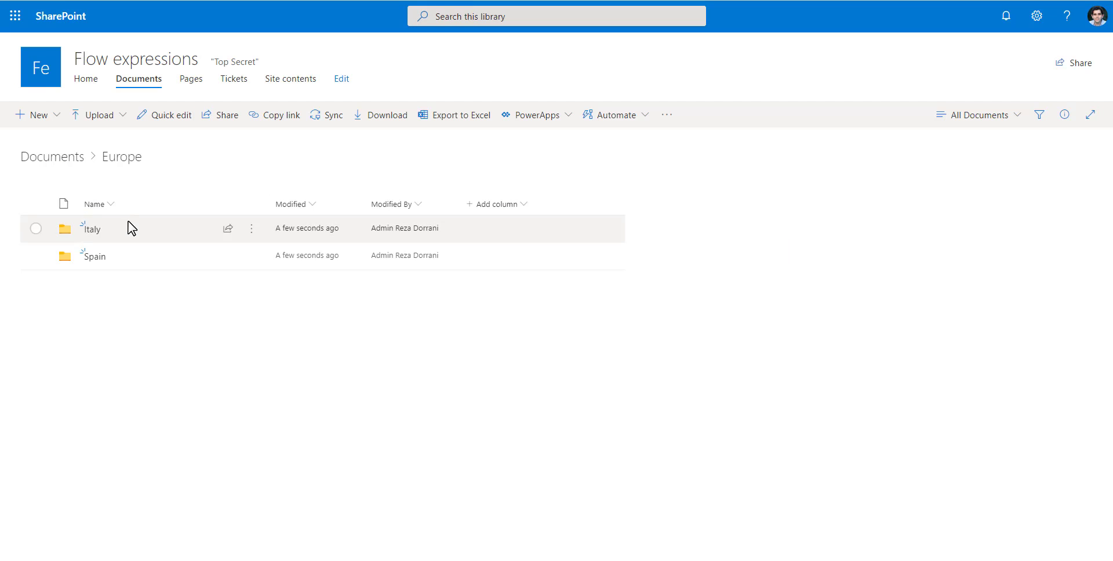
Upload the image IMG_0196.jpg to the root of the Documents library
left_click(78, 163)
left_click(94, 115)
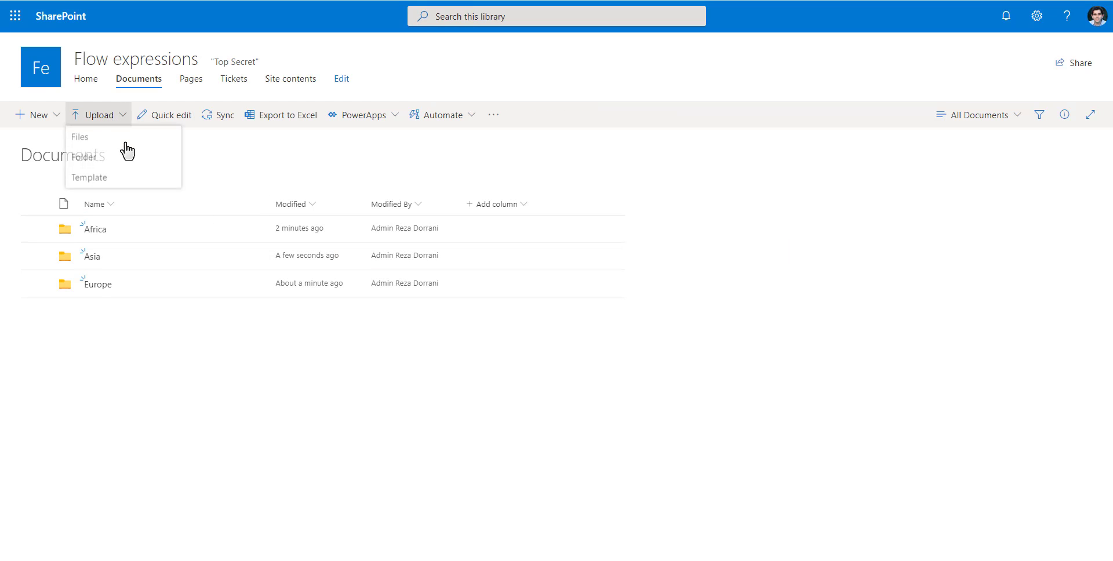
left_click(118, 138)
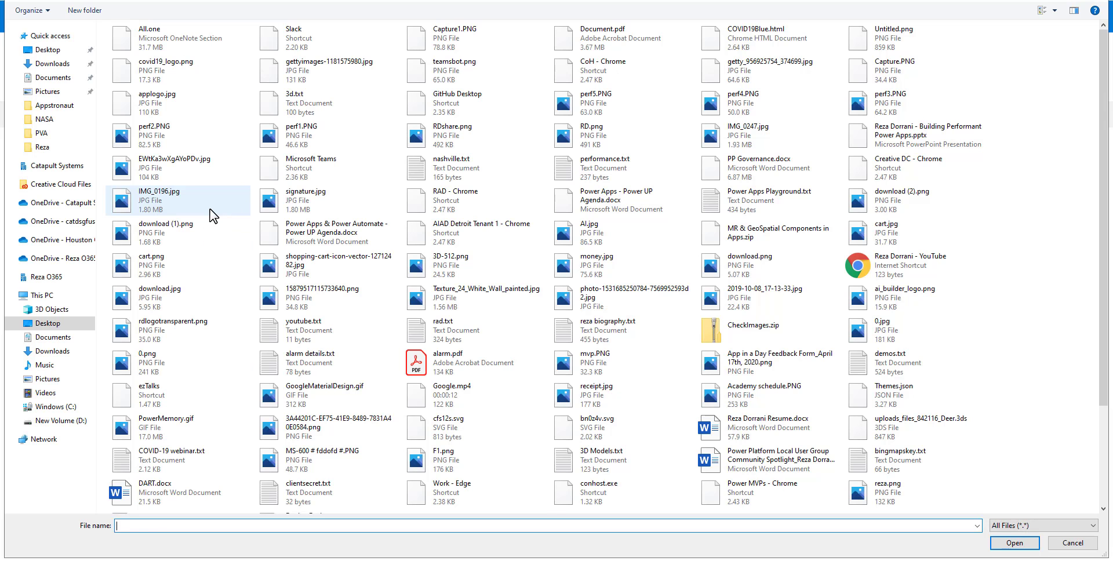
left_click(210, 216)
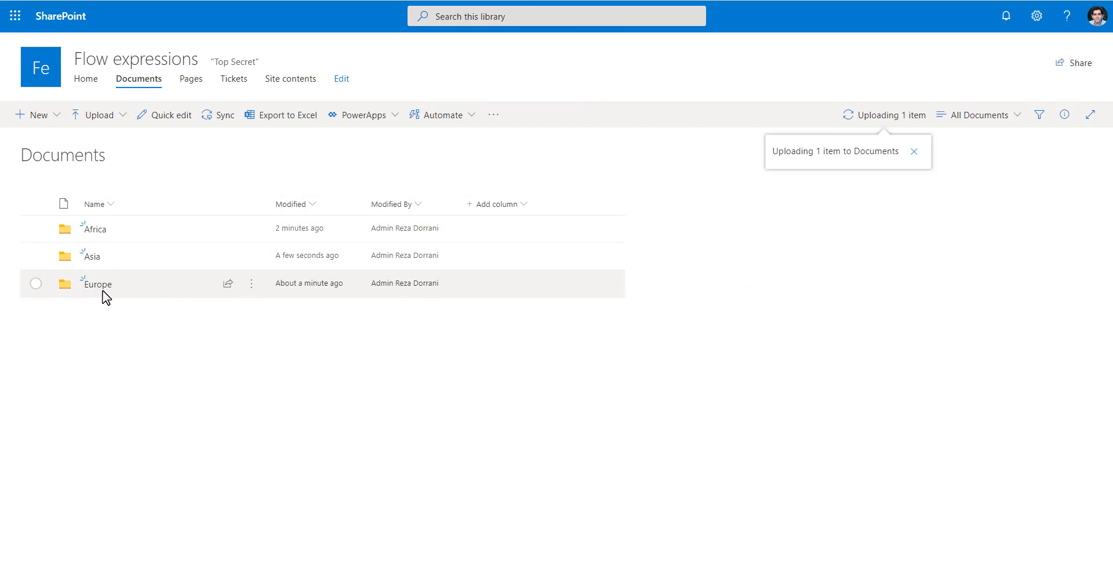
Upload alarm.pdf into the Europe folder and open its Spain subfolder
left_click(98, 284)
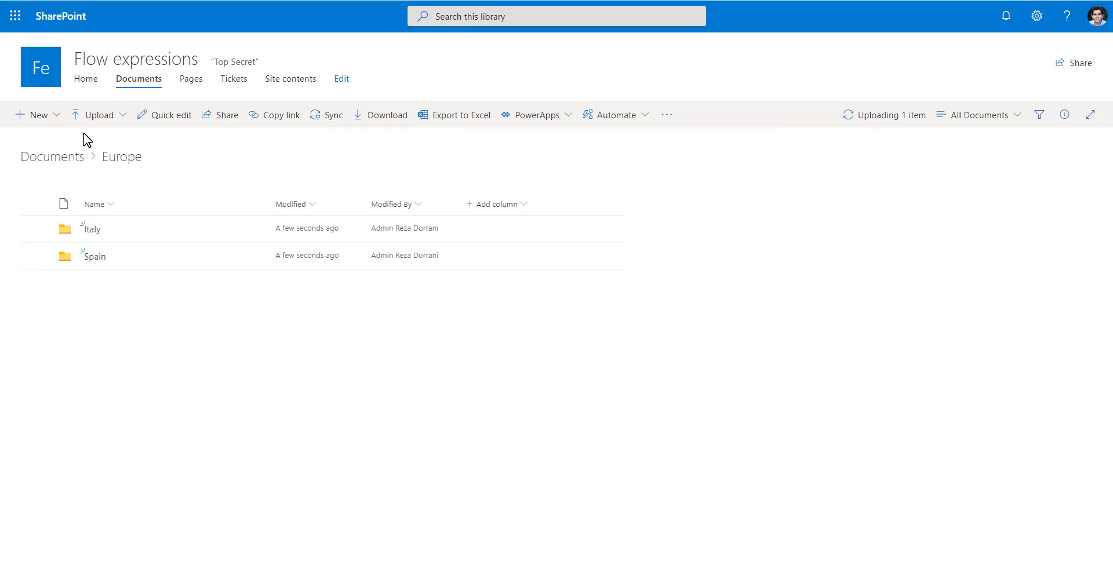
left_click(95, 116)
left_click(114, 141)
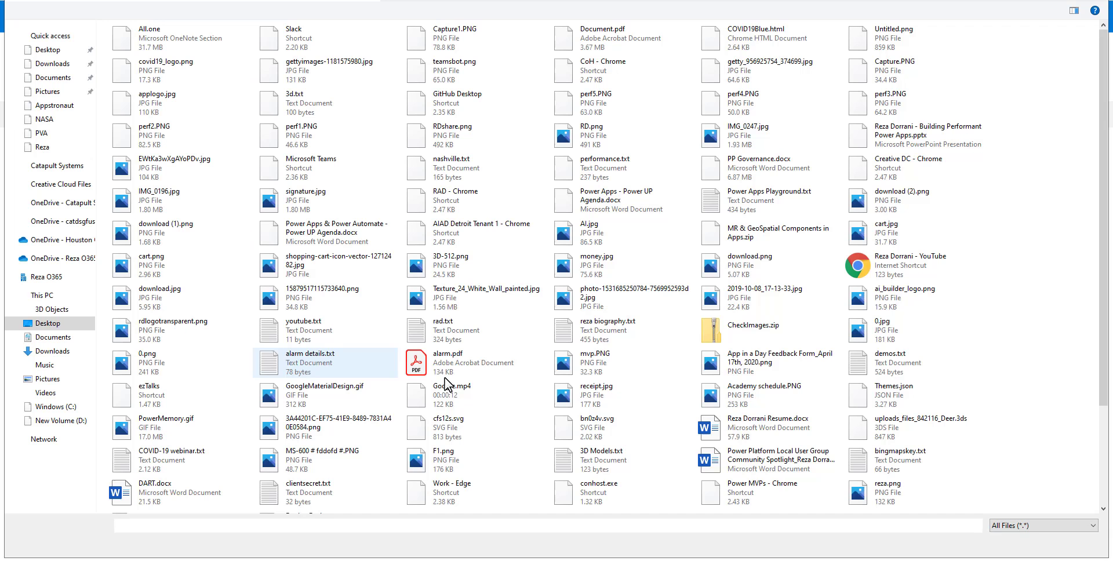
double_click(377, 430)
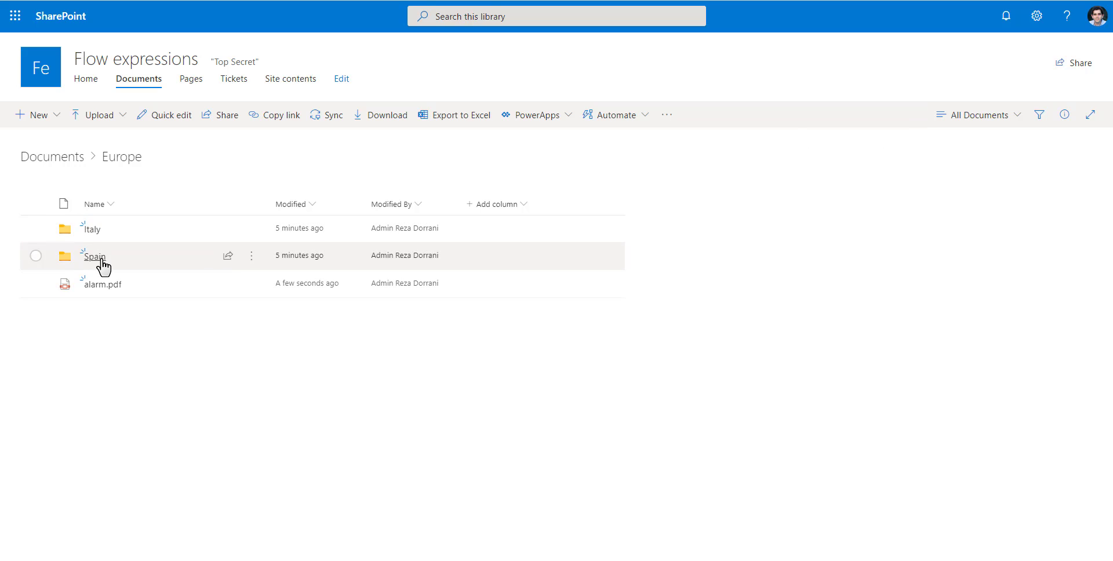
left_click(94, 256)
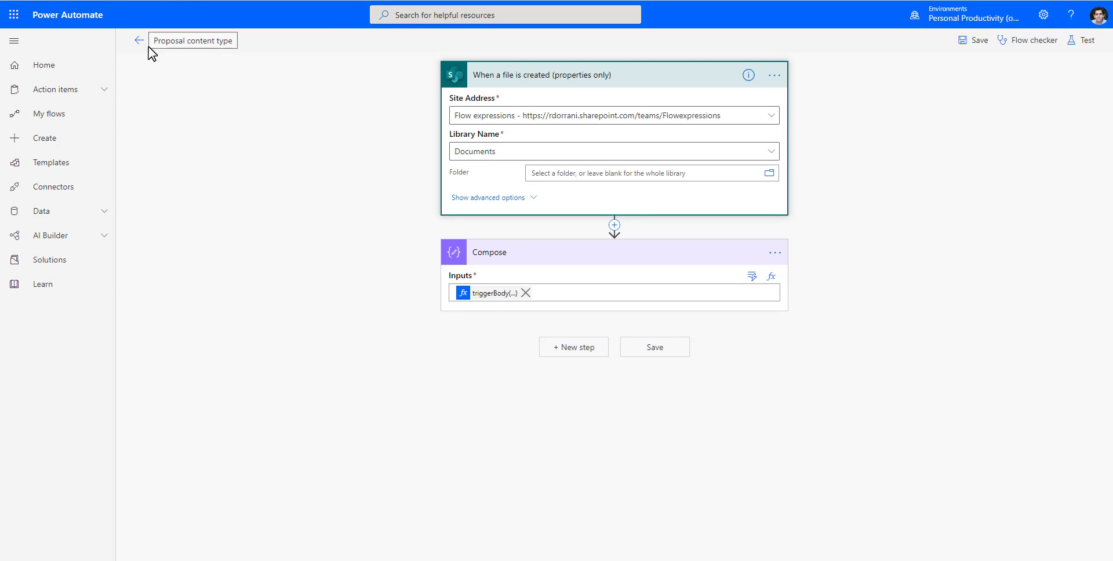
In Power Automate, open the earliest of the three new Proposal content type runs and examine its Compose output
left_click(148, 41)
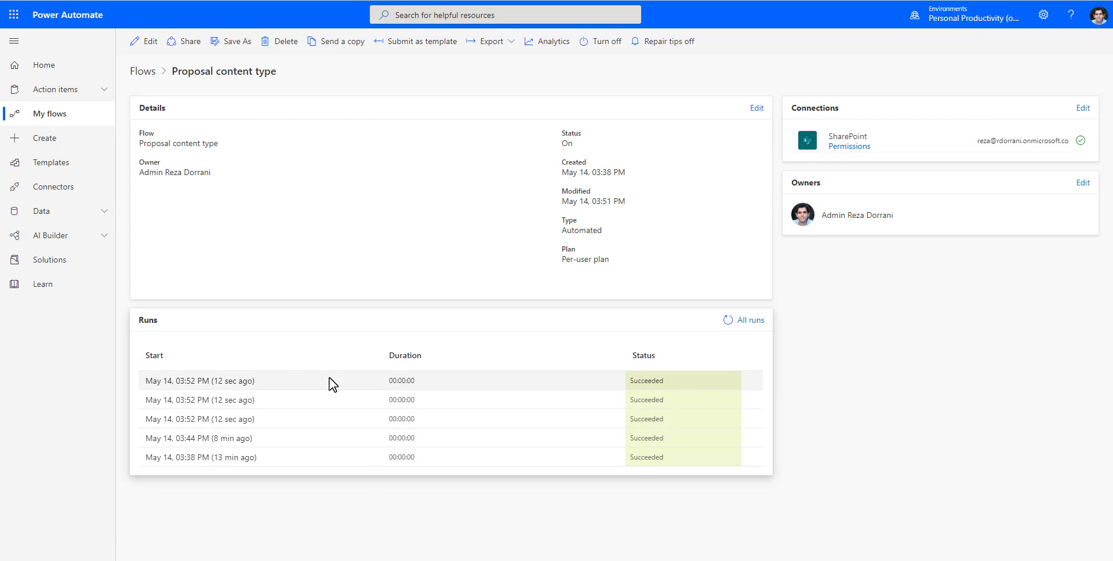
left_click(228, 421)
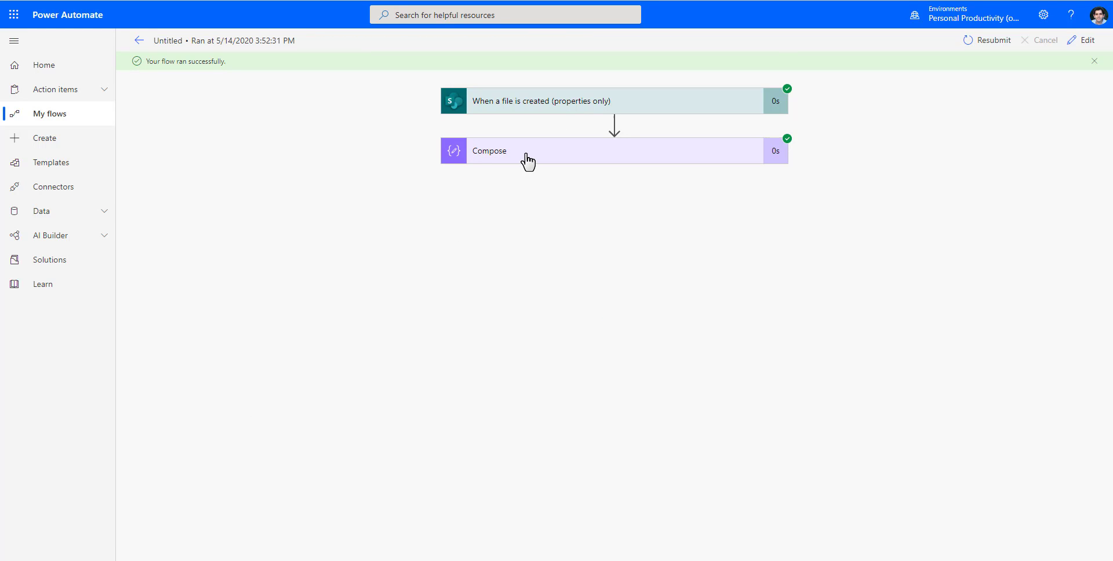
left_click(528, 162)
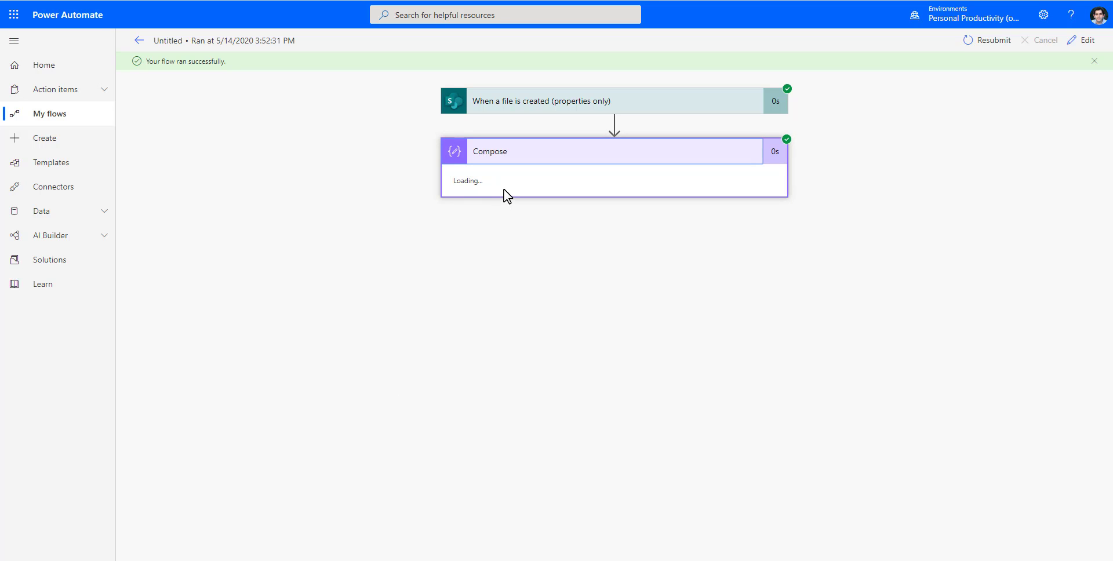
left_click(504, 161)
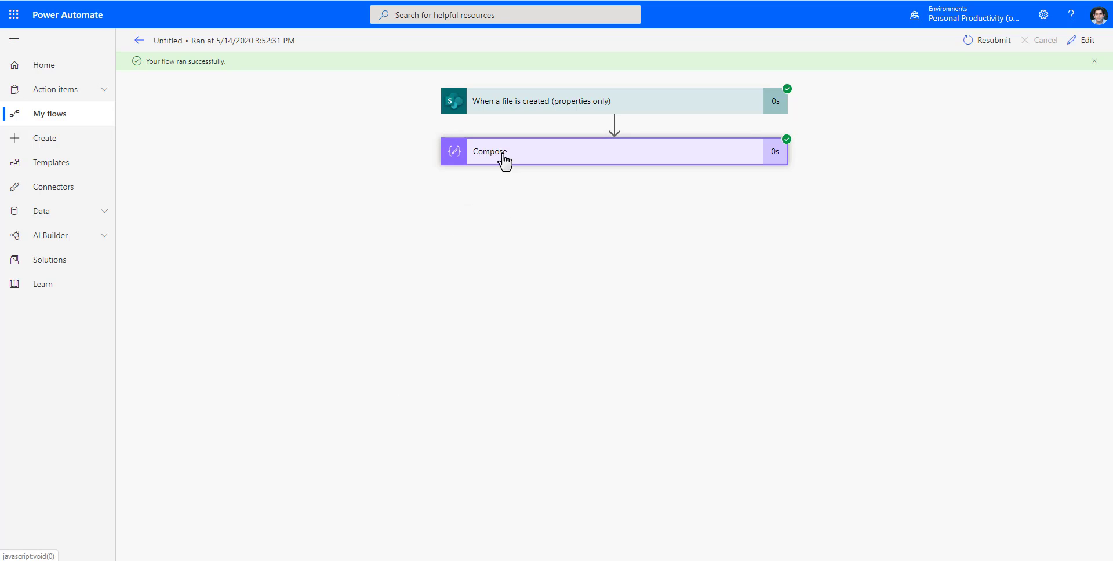
left_click(502, 161)
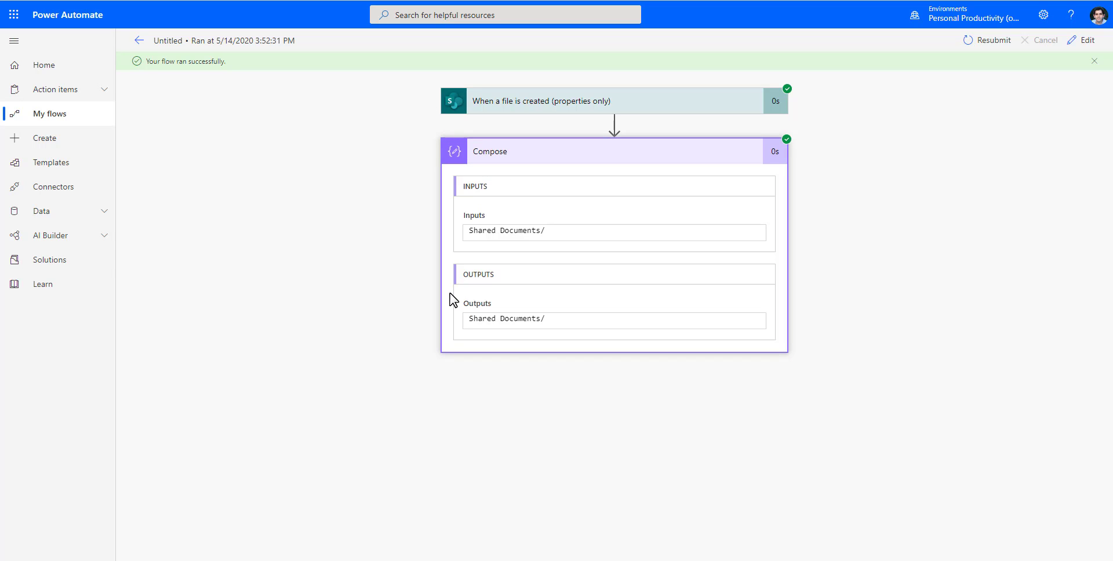
left_click_drag(465, 325, 455, 324)
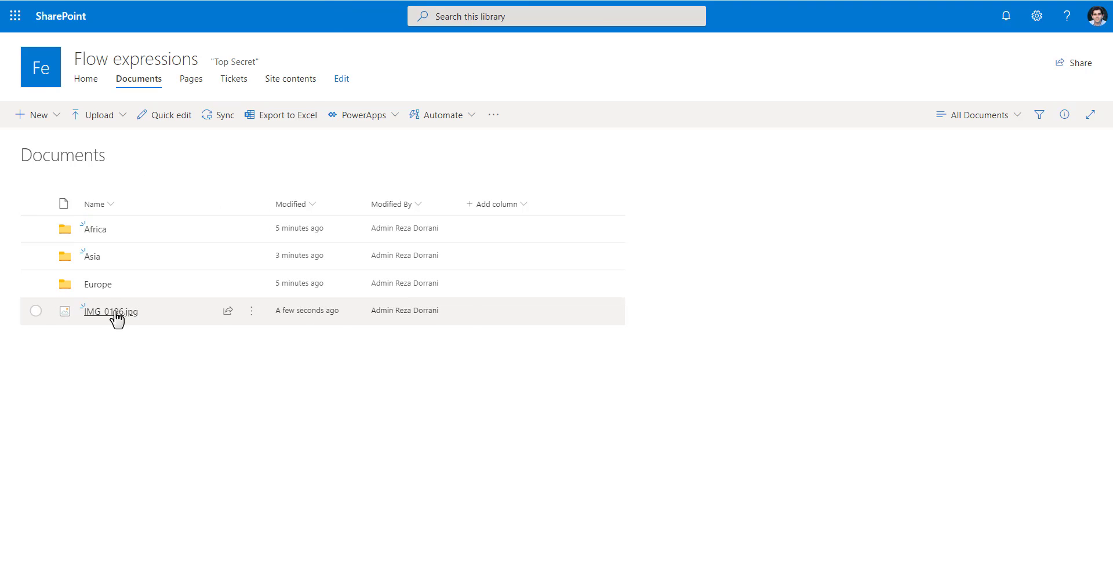
Check IMG_0196.jpg in the SharePoint library and compare the run's trigger file name with its Compose output
mouse_move(111, 319)
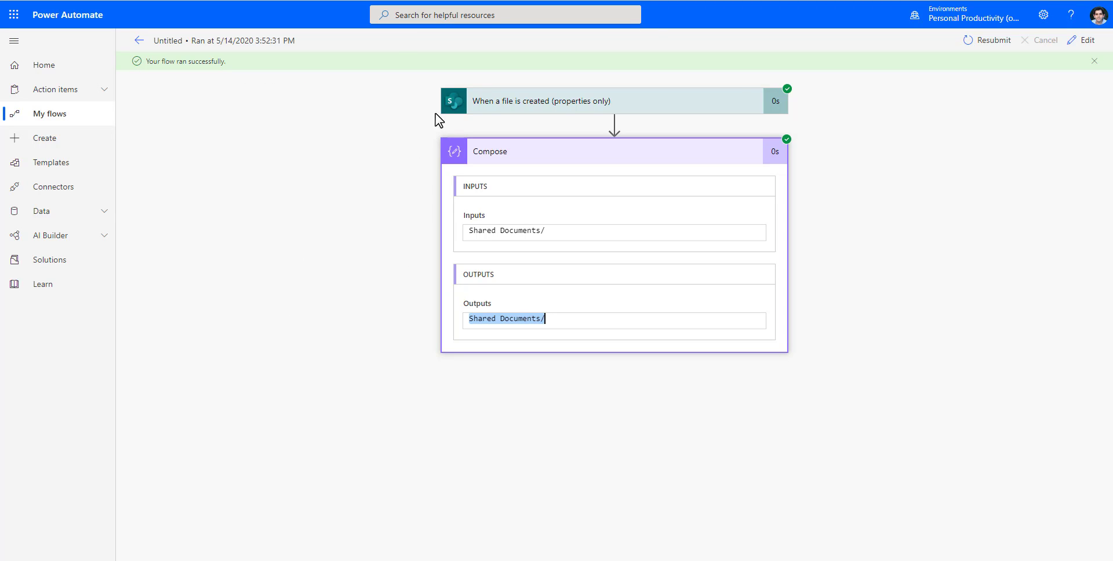
left_click(489, 110)
scroll(395, 222, "down", 8)
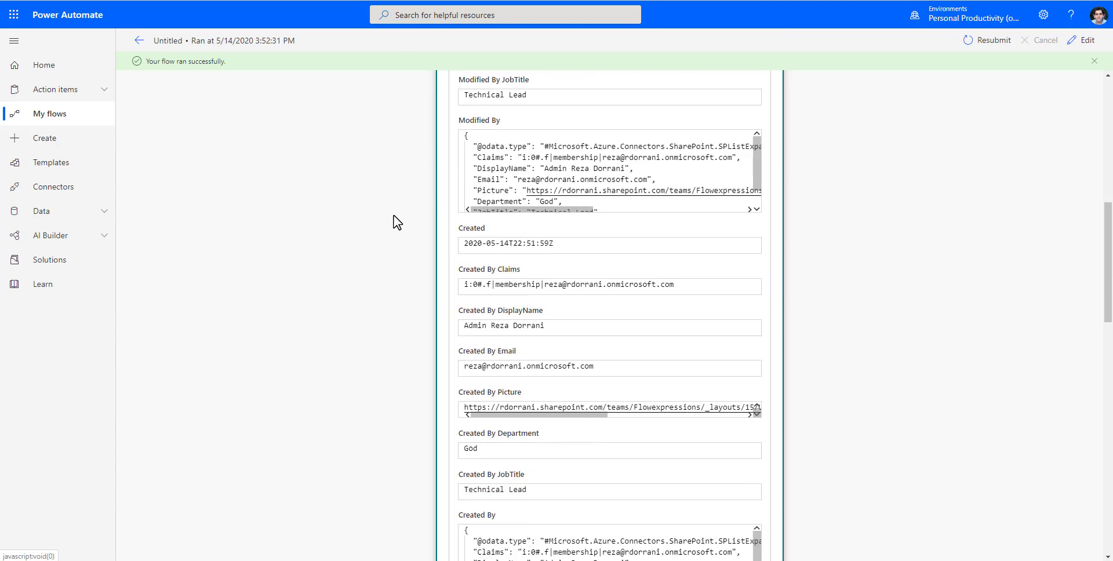
scroll(395, 222, "down", 10)
left_click_drag(507, 335, 406, 338)
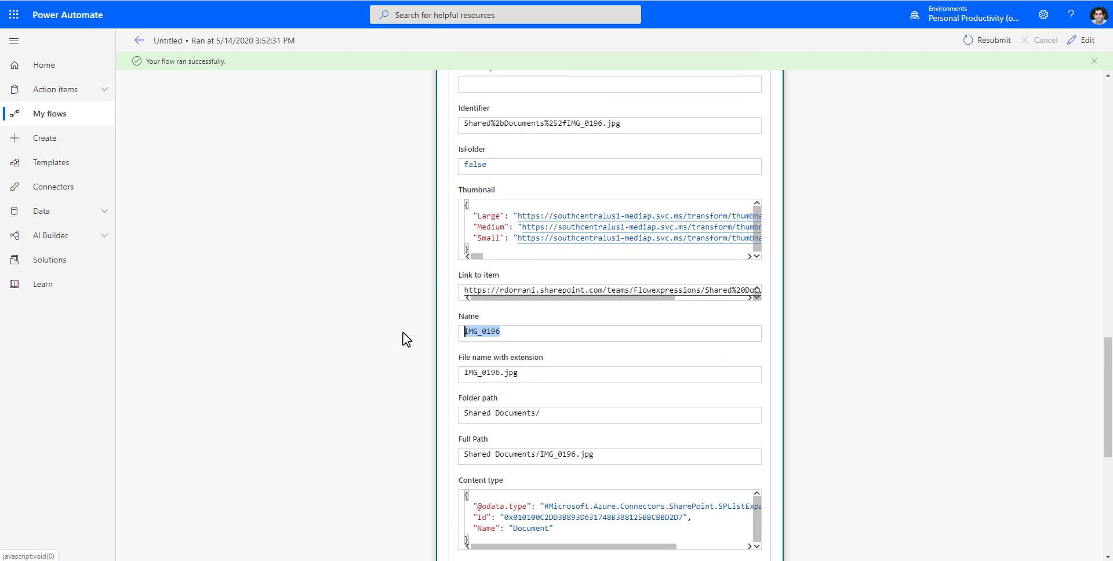
scroll(442, 288, "up", 15)
left_click(521, 112)
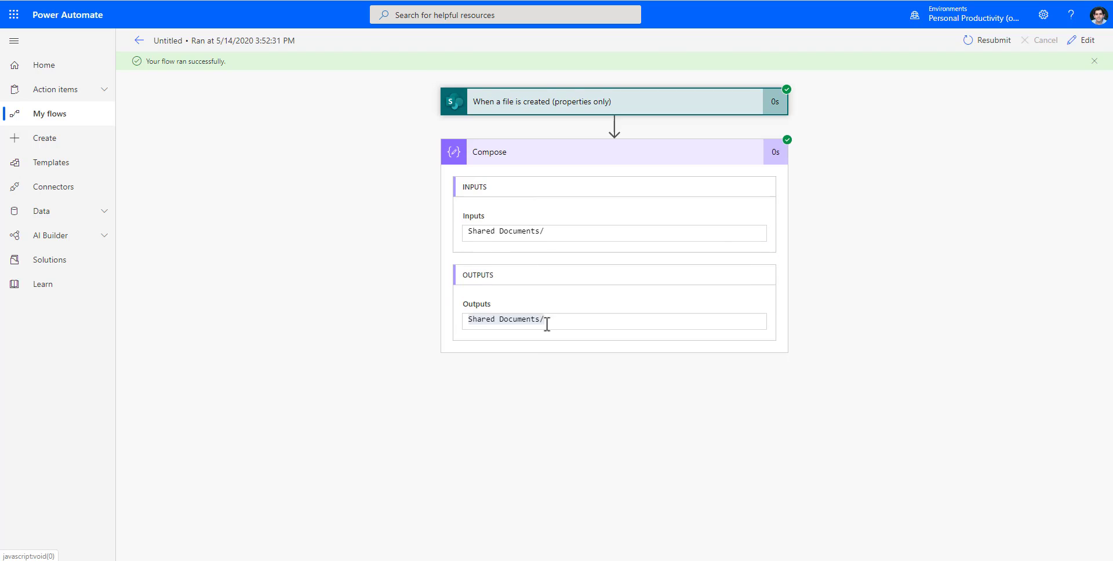
left_click(556, 320)
left_click_drag(557, 319, 469, 323)
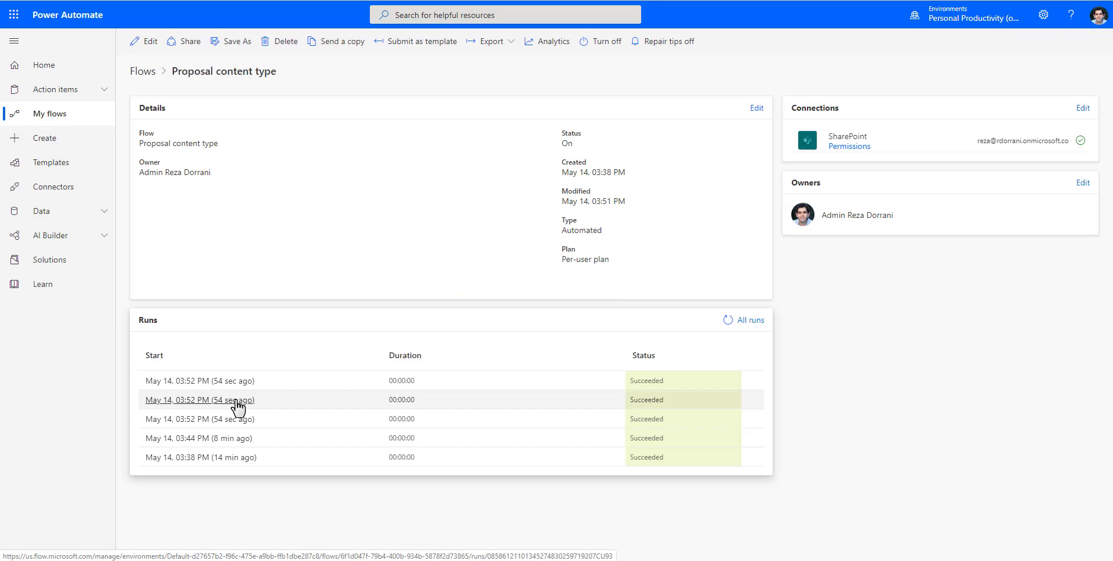
Open the middle of the three new flow runs and examine the folder path in its Compose output
left_click(237, 400)
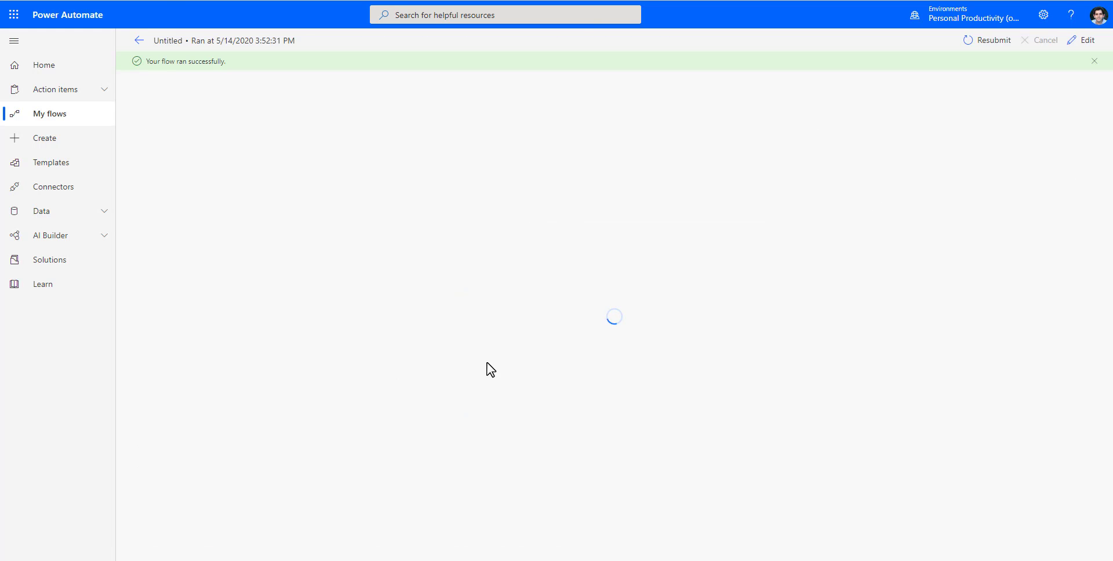
left_click(567, 154)
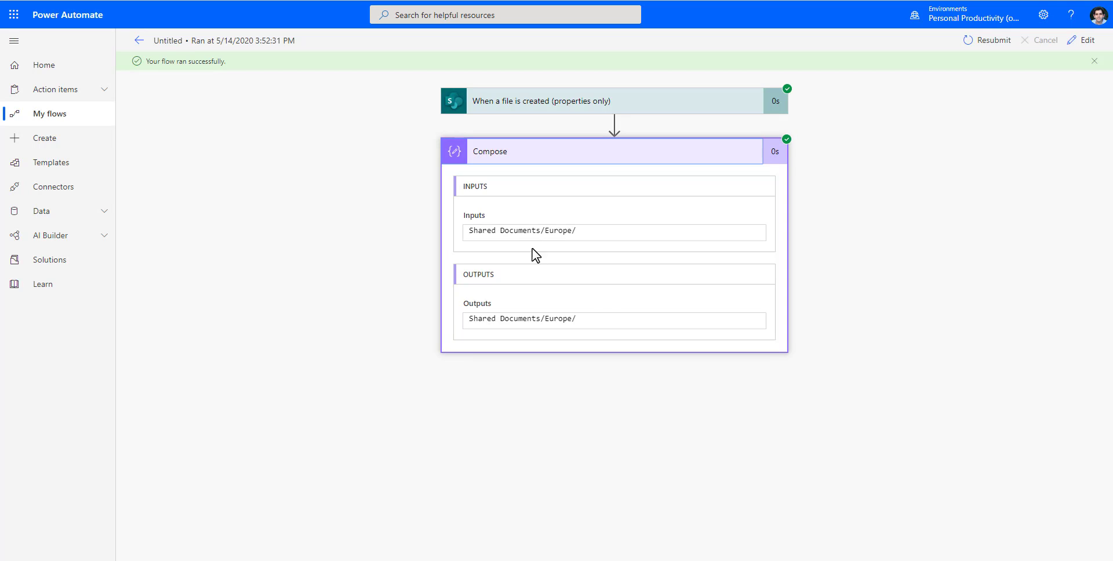
left_click_drag(604, 316, 438, 320)
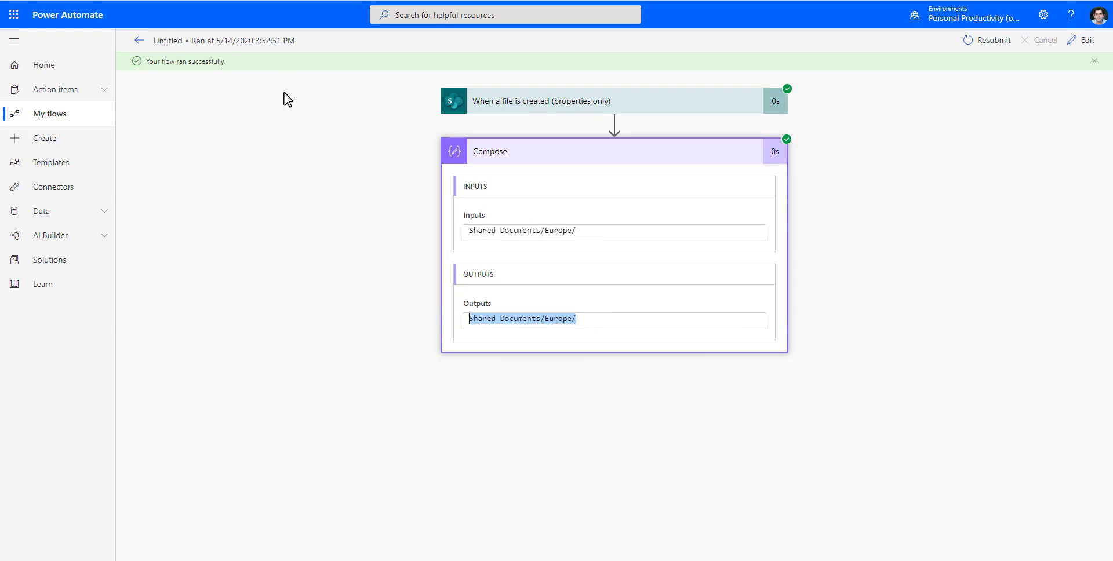
Open the most recent flow run and examine each slash-separated part of the folder path in its Compose output
left_click(139, 40)
left_click(206, 384)
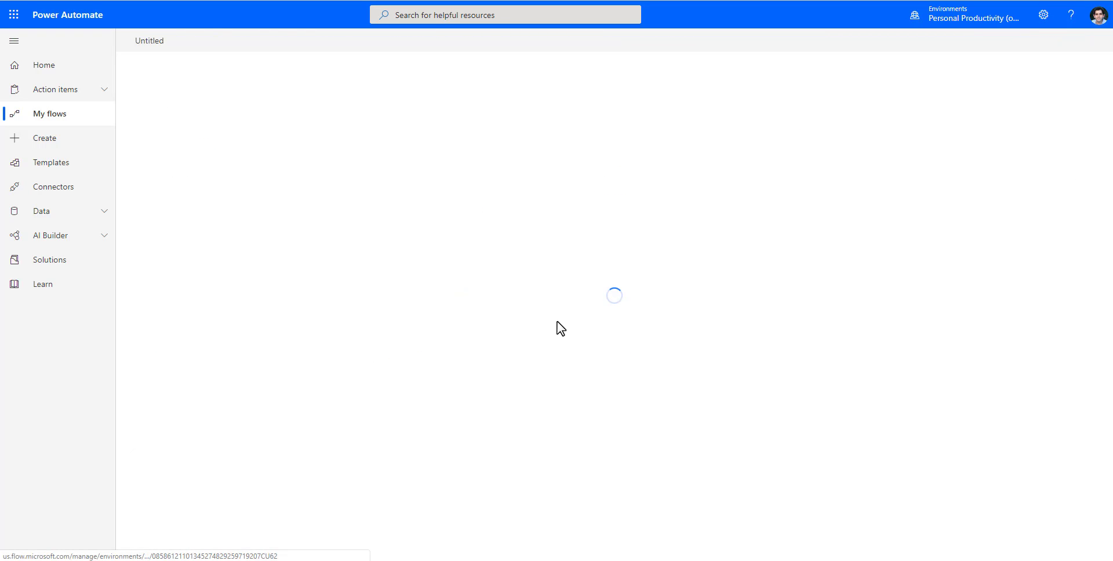
left_click(539, 154)
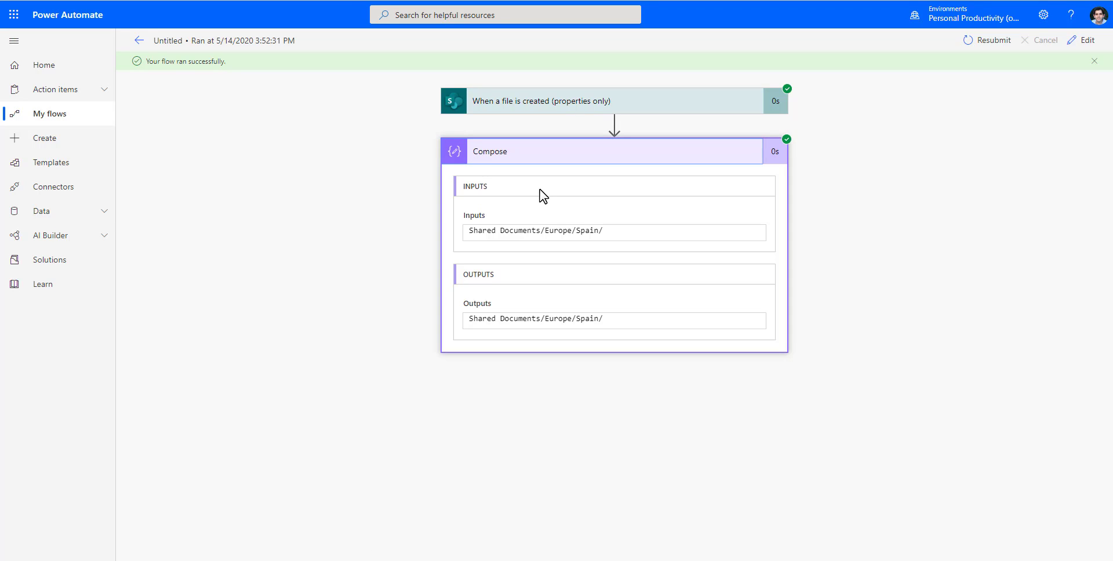
left_click_drag(620, 317, 458, 323)
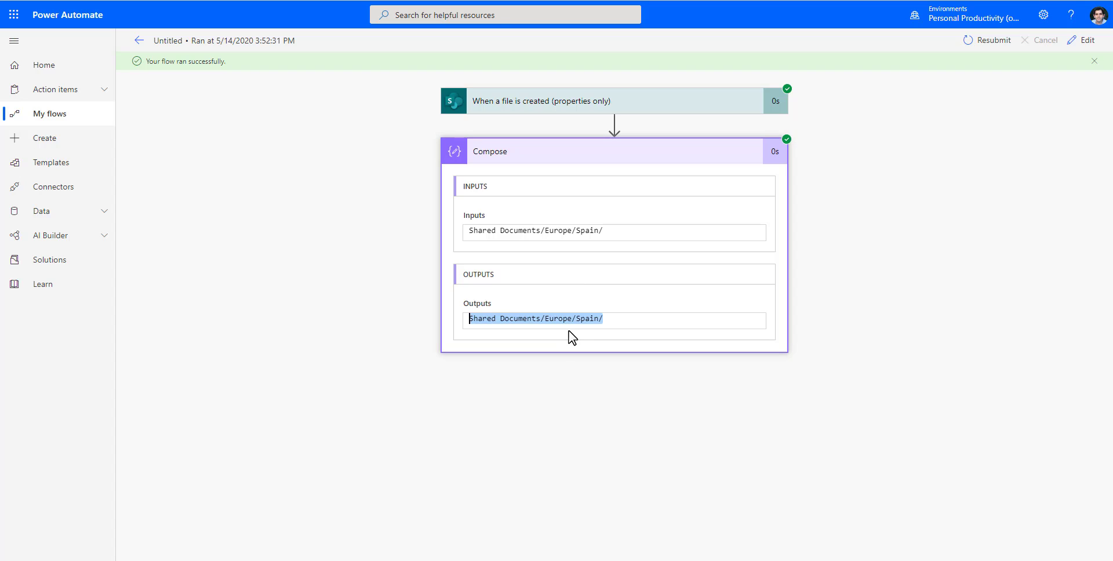
left_click_drag(542, 318, 471, 323)
double_click(547, 320)
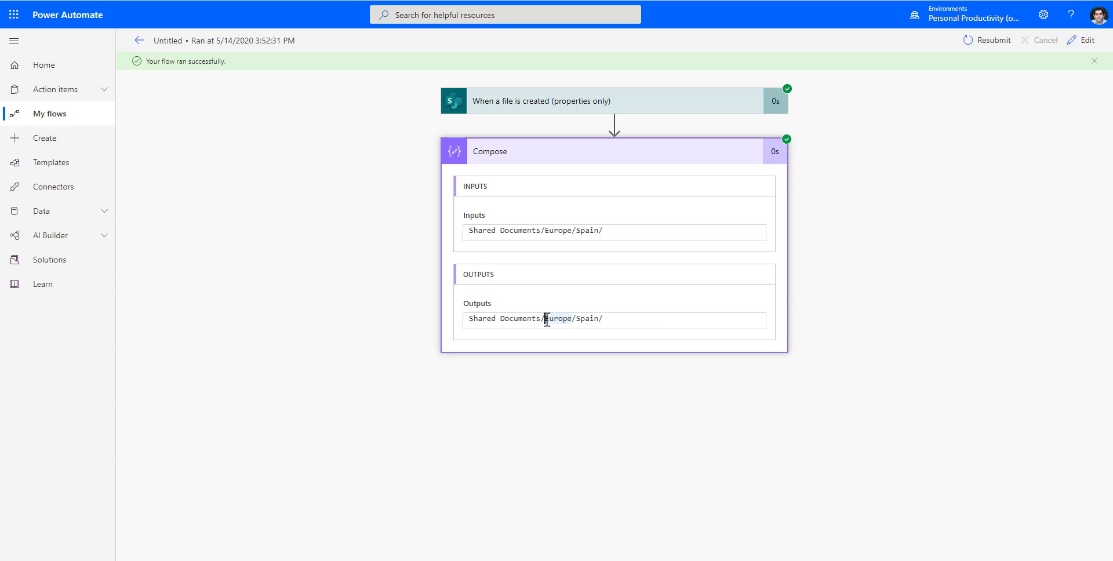
left_click(605, 319)
Edit the flow, clear the Compose input, search for "folder" and insert the trigger's Folder path into a new expression
left_click(1082, 40)
left_click(574, 127)
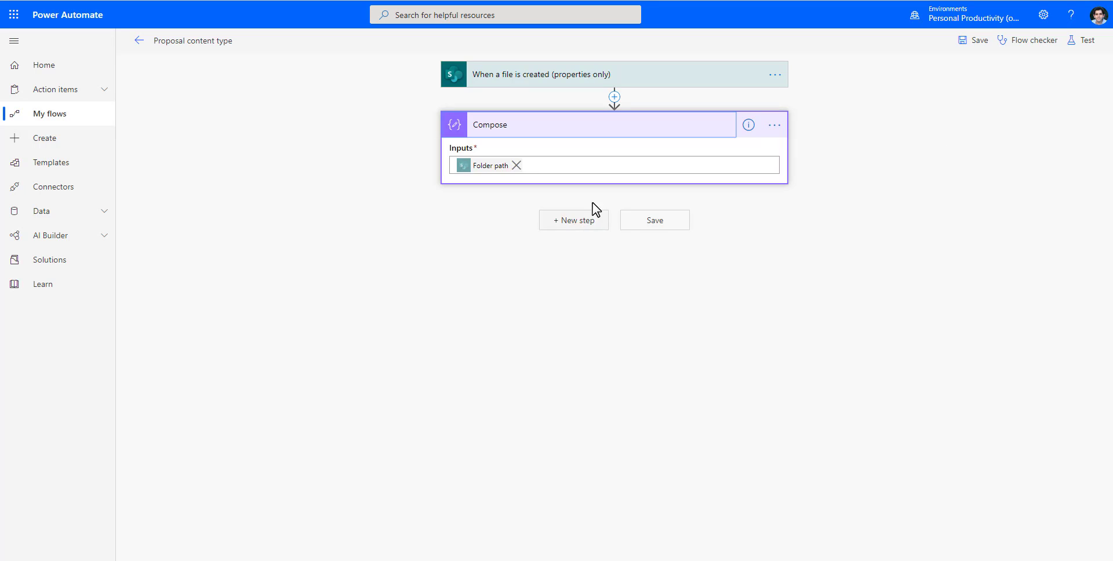
left_click(515, 165)
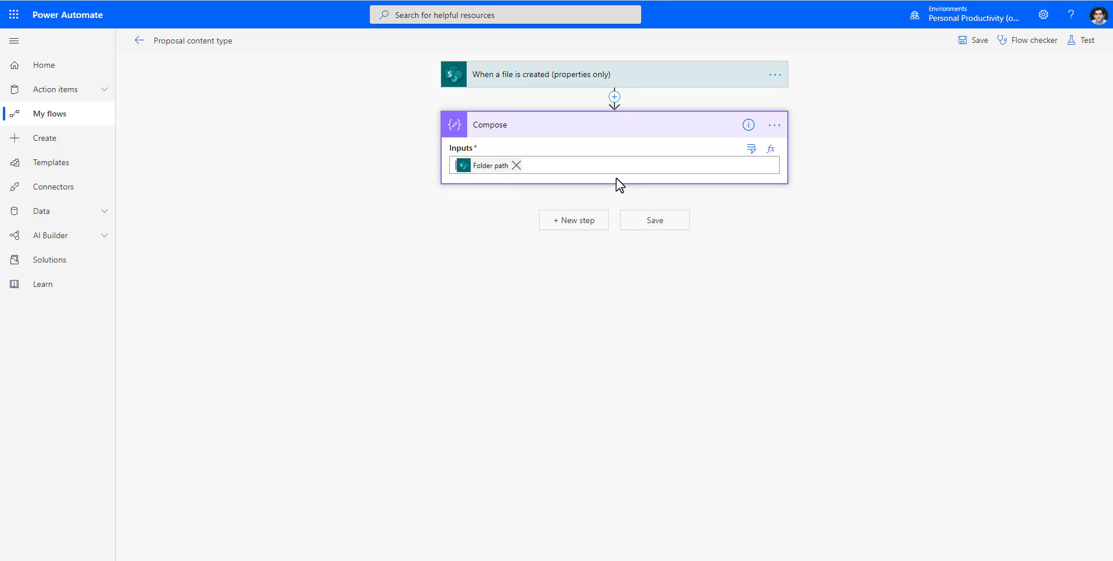
left_click(770, 150)
left_click(502, 319)
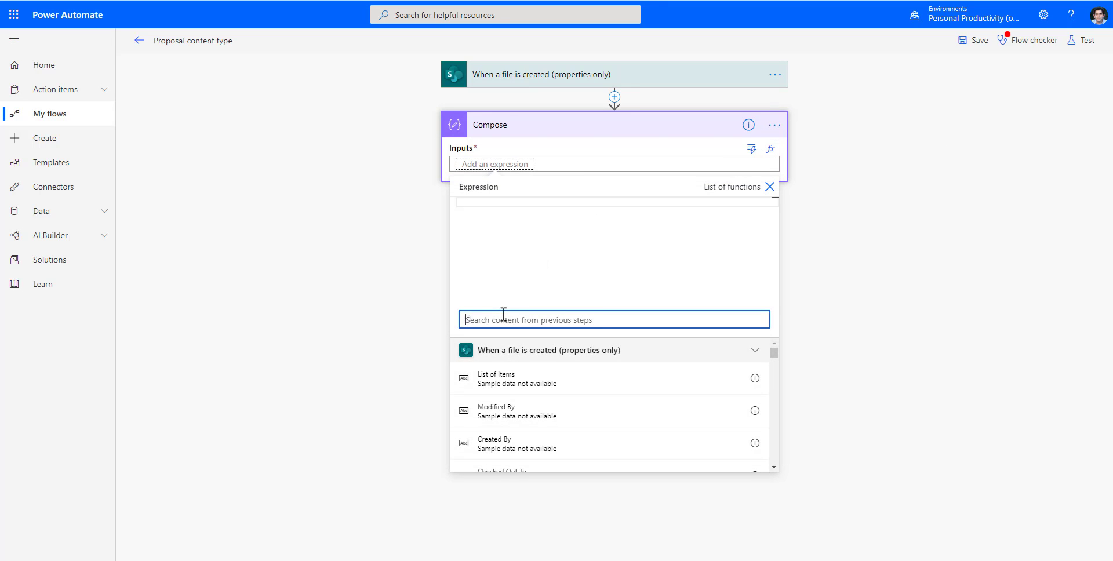
type("folder")
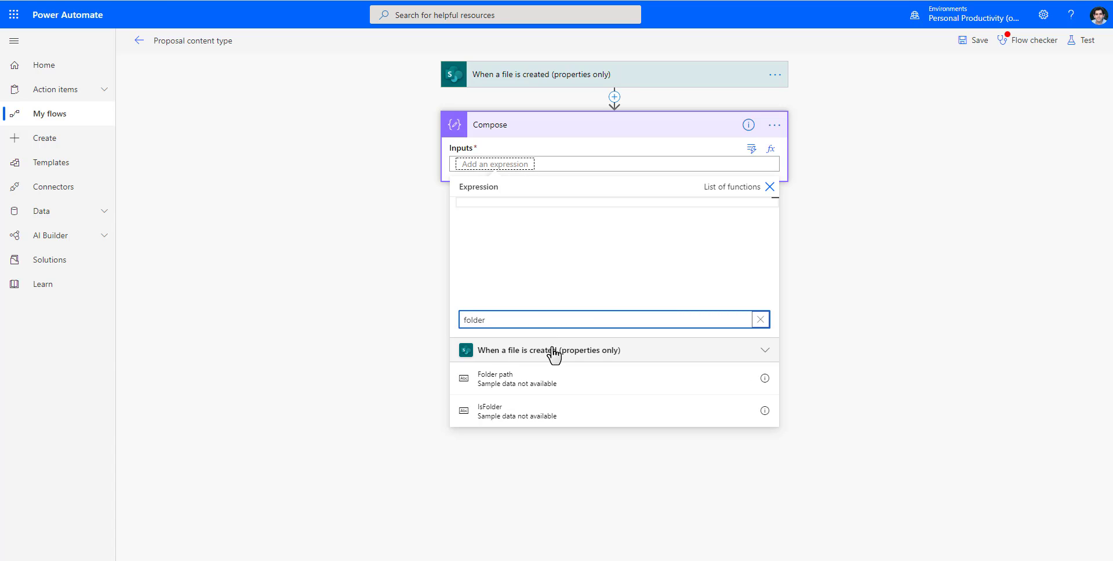
left_click(566, 374)
Extend the Compose expression to length(split(triggerBody()?['{Path}'],'/'))
key("Home")
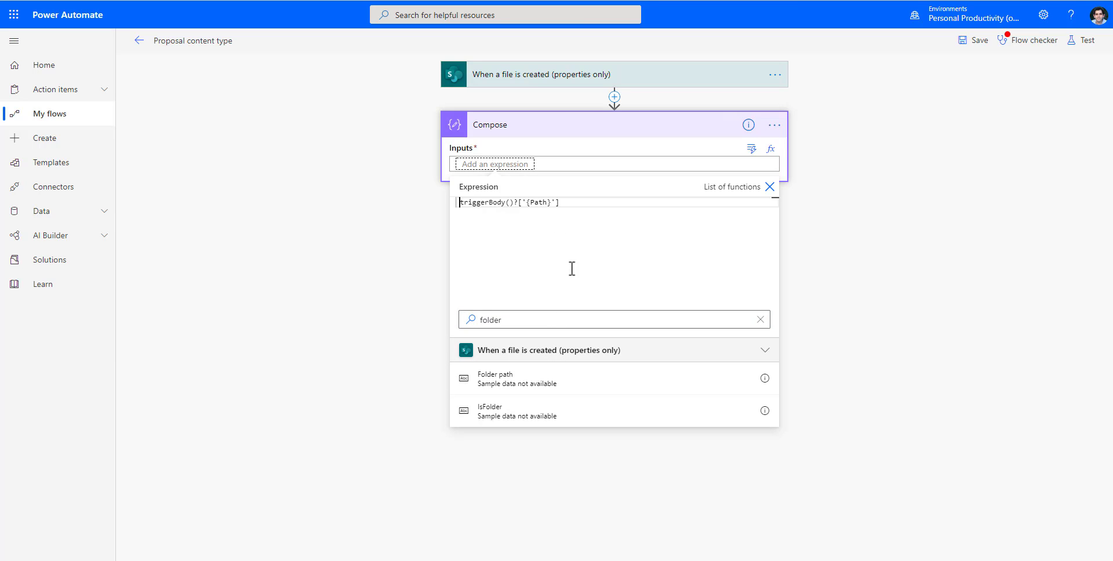
type("split(")
key("End")
type(",'/')")
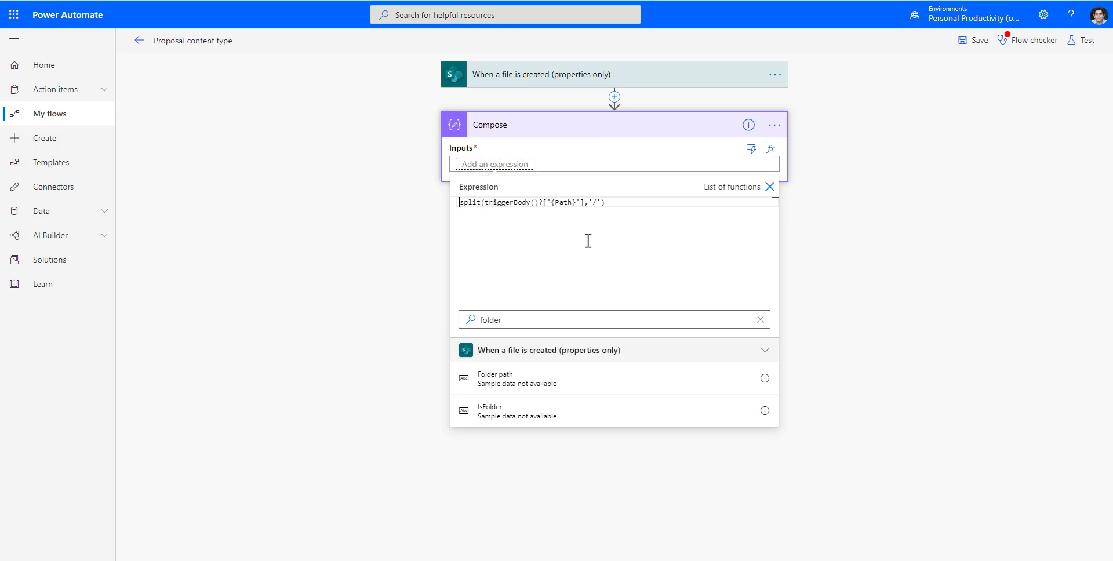
type("length(")
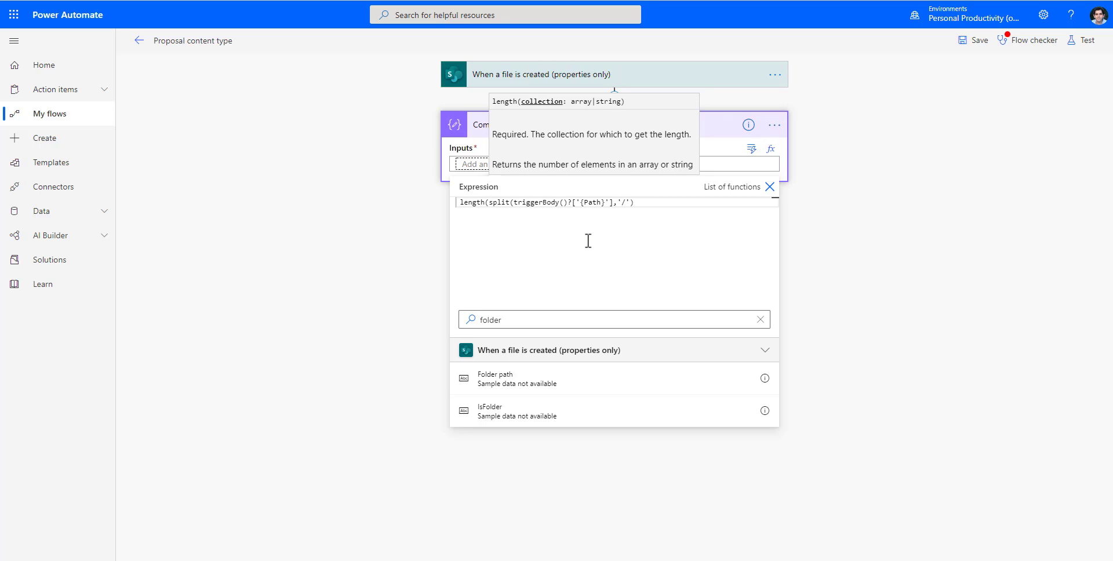
key("End")
type(")")
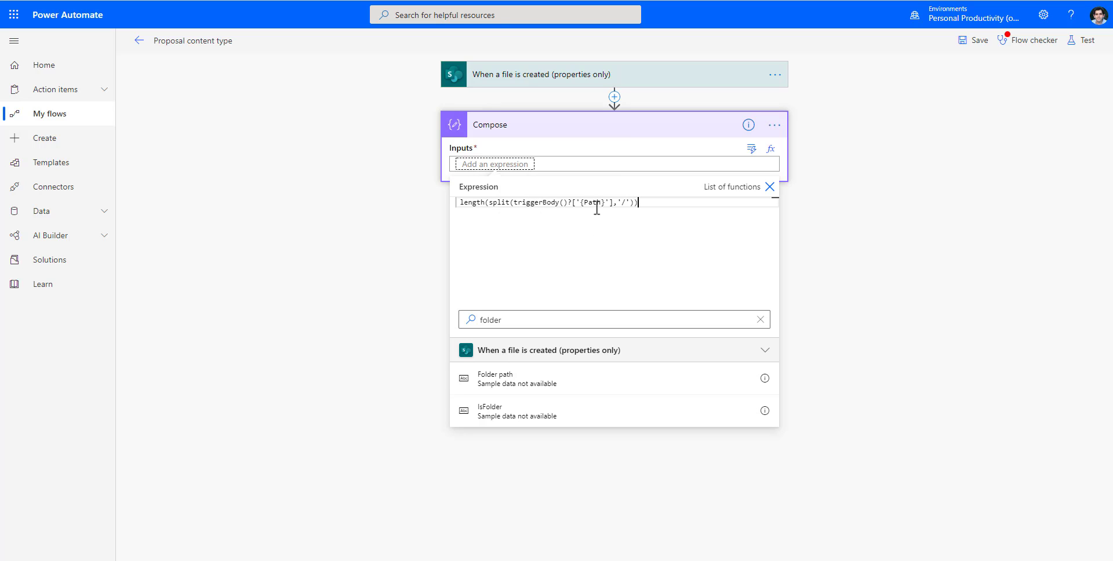
Wrap the Compose expression in an equals comparison with 2, giving equals(length(split(triggerBody()?['{Path}'],'/')),2)
left_click_drag(633, 202, 482, 202)
left_click(484, 203)
left_click(647, 203)
type("equals(")
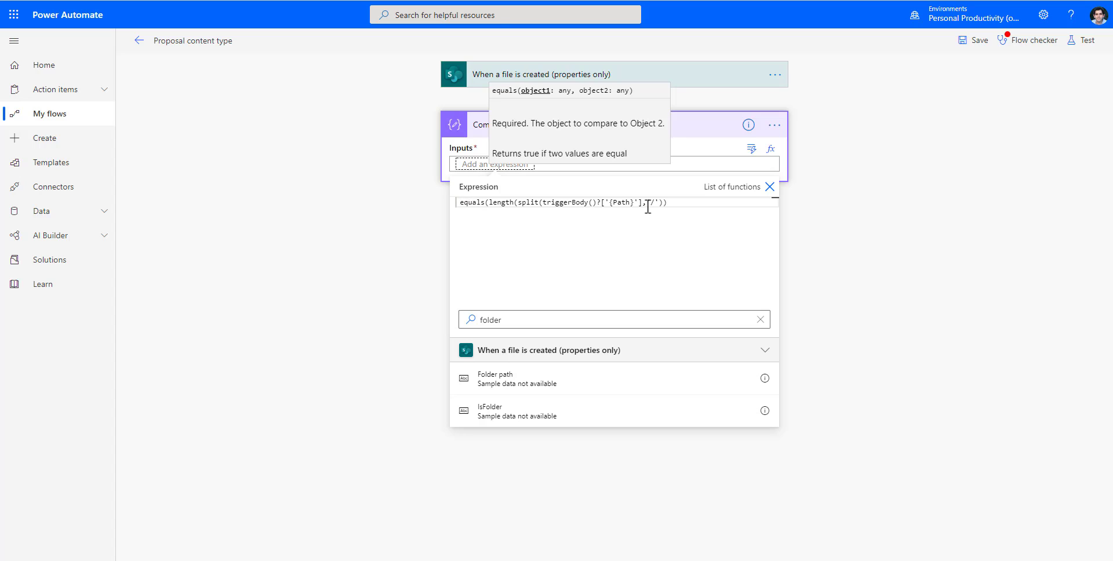
key("End")
type(",")
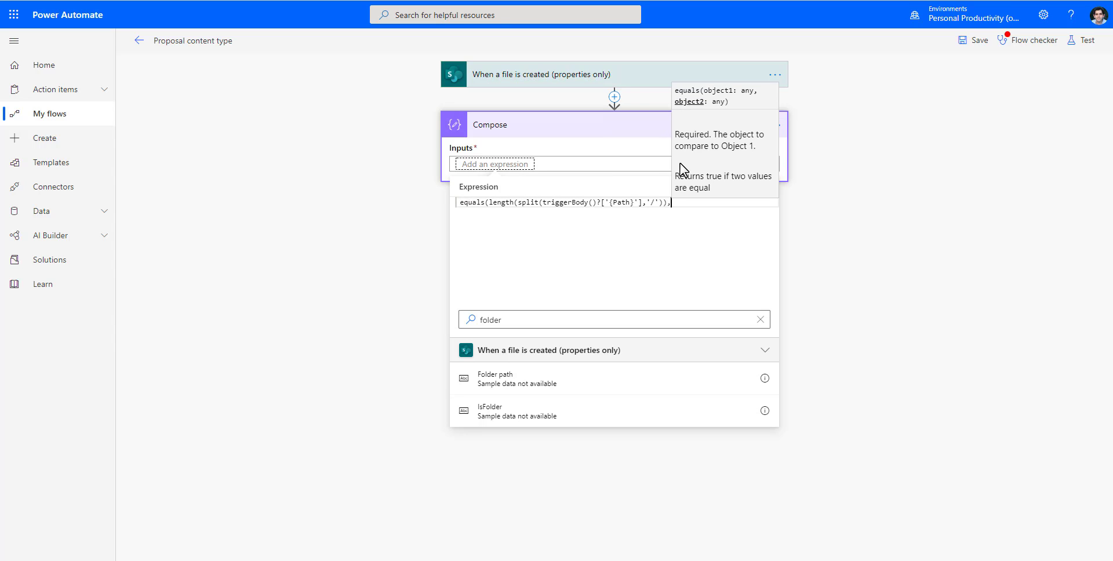
type("2)")
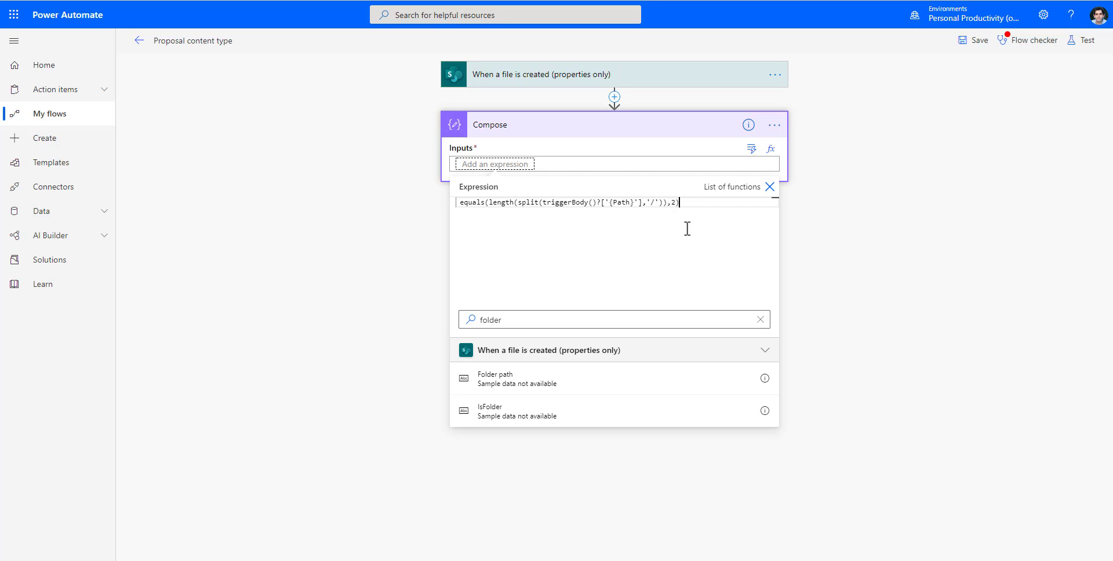
left_click(862, 264)
Reopen the equals expression in the Compose input and copy its full text
left_click(485, 165)
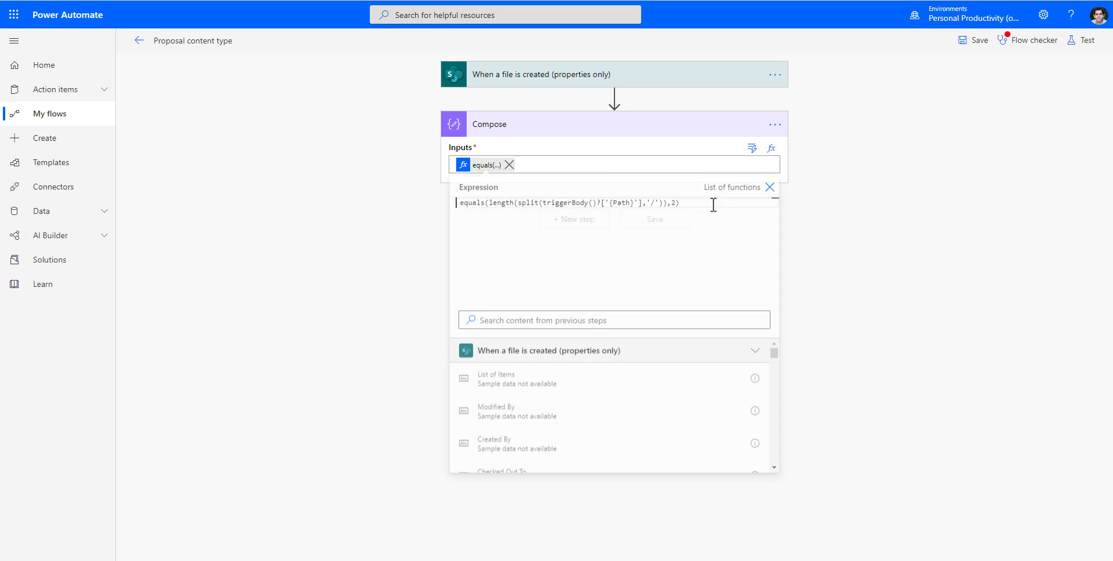
key("ctrl+a")
key("ctrl+c")
left_click(869, 255)
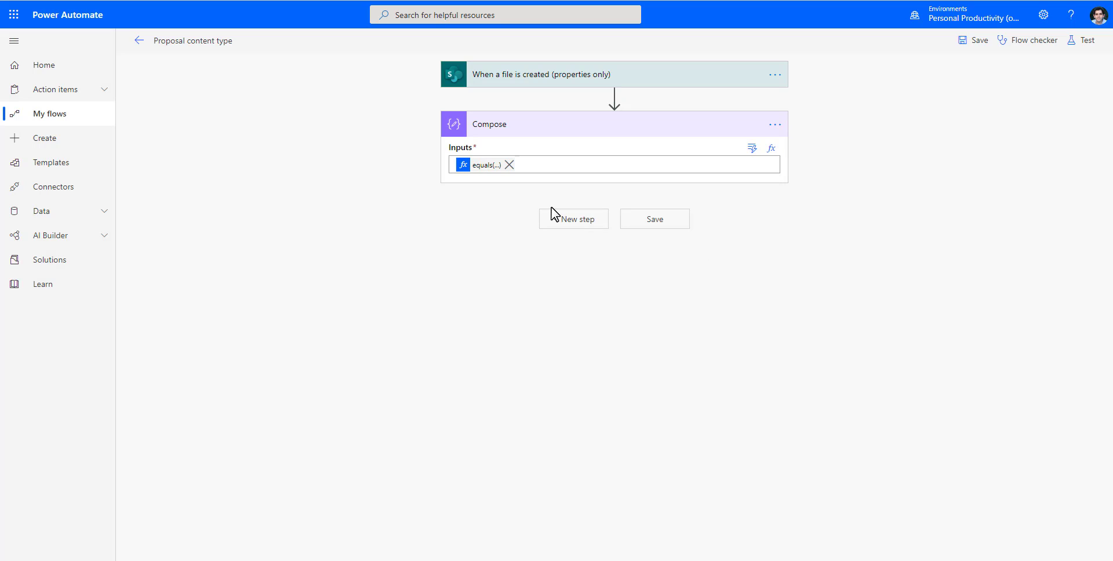
In the file-created trigger's settings, add a trigger condition from the copied equals expression, prefixed with @
left_click(678, 80)
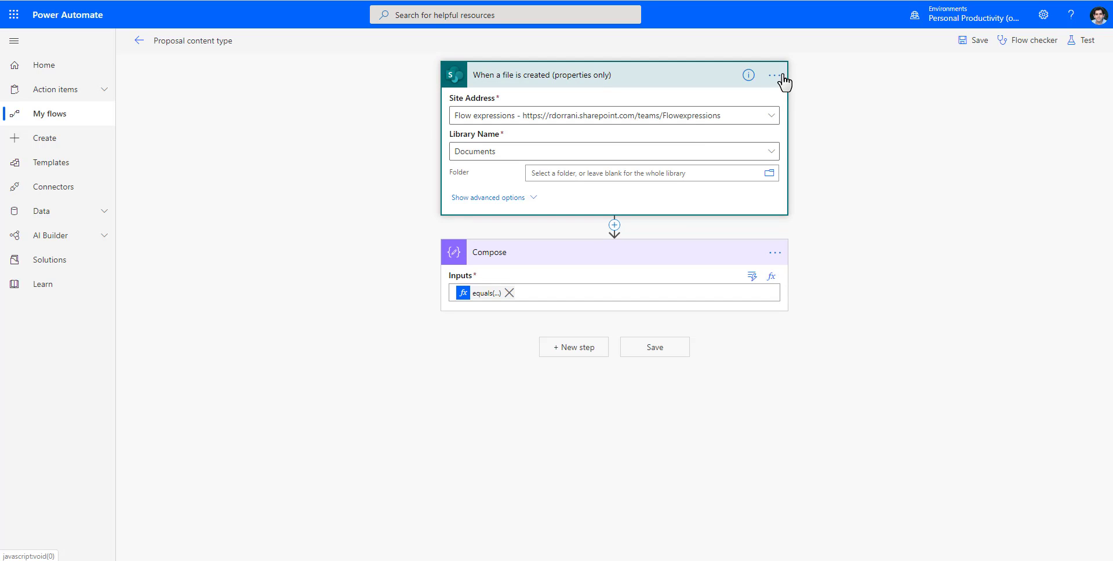
left_click(775, 75)
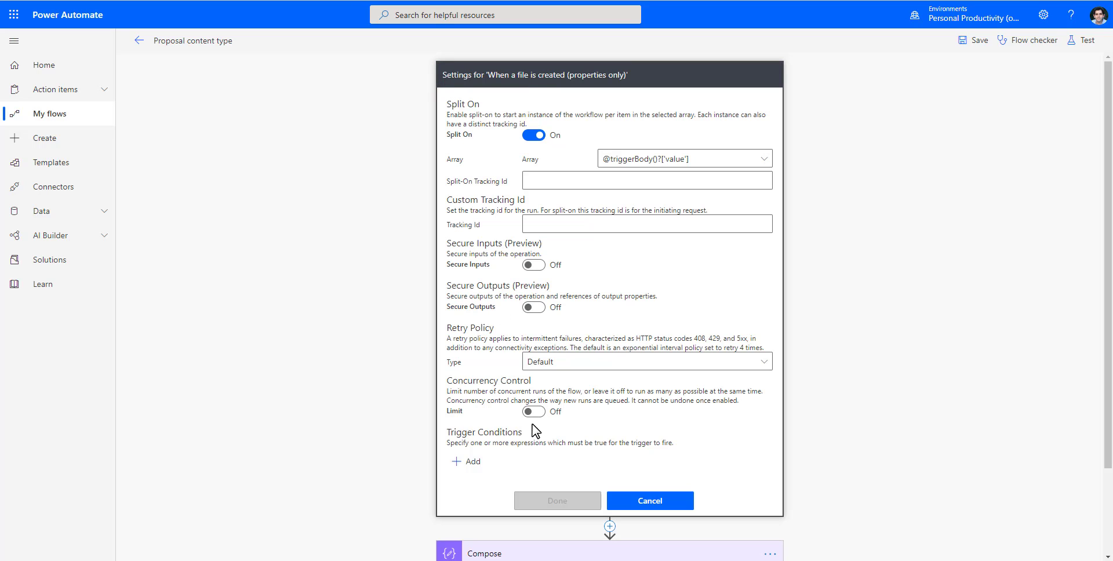
left_click(471, 466)
left_click(534, 458)
key("ctrl+v")
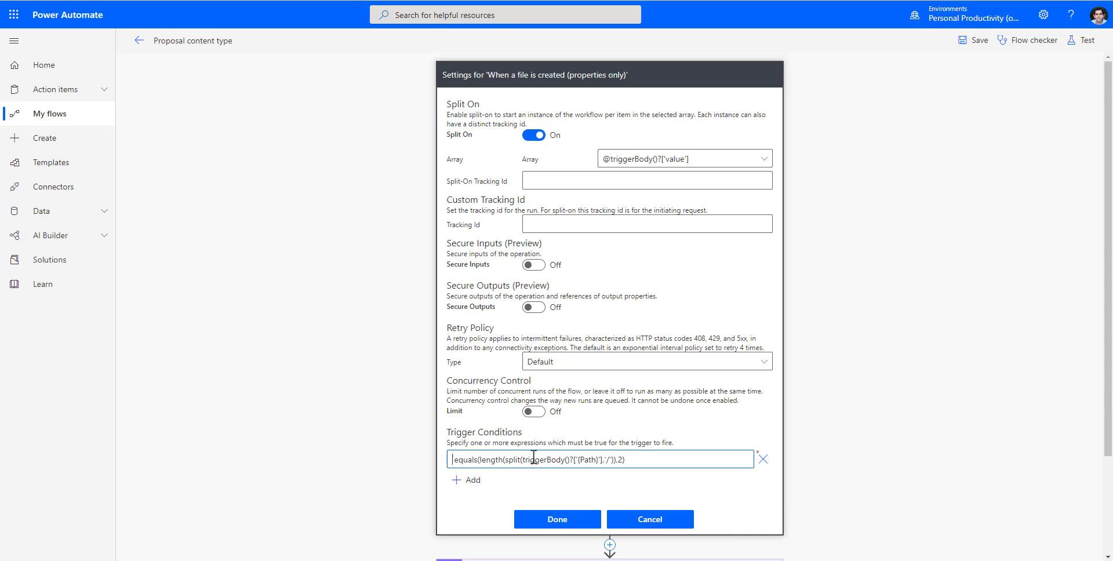
type("@")
key("Delete")
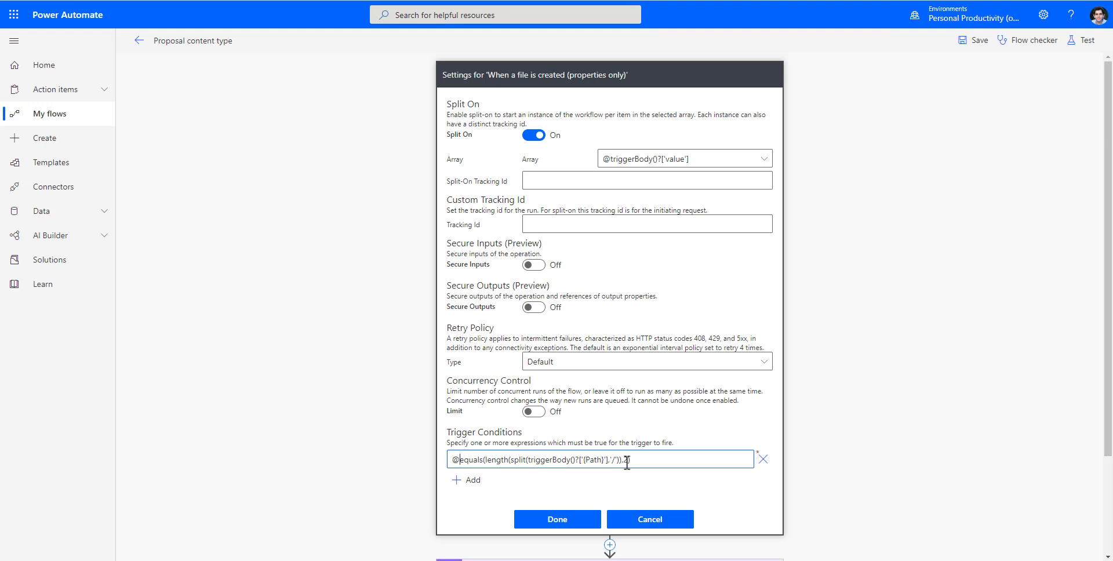
Set the number compared with the path length in the trigger condition to 4
key("BackSpace")
type("3")
key("BackSpace")
type("4")
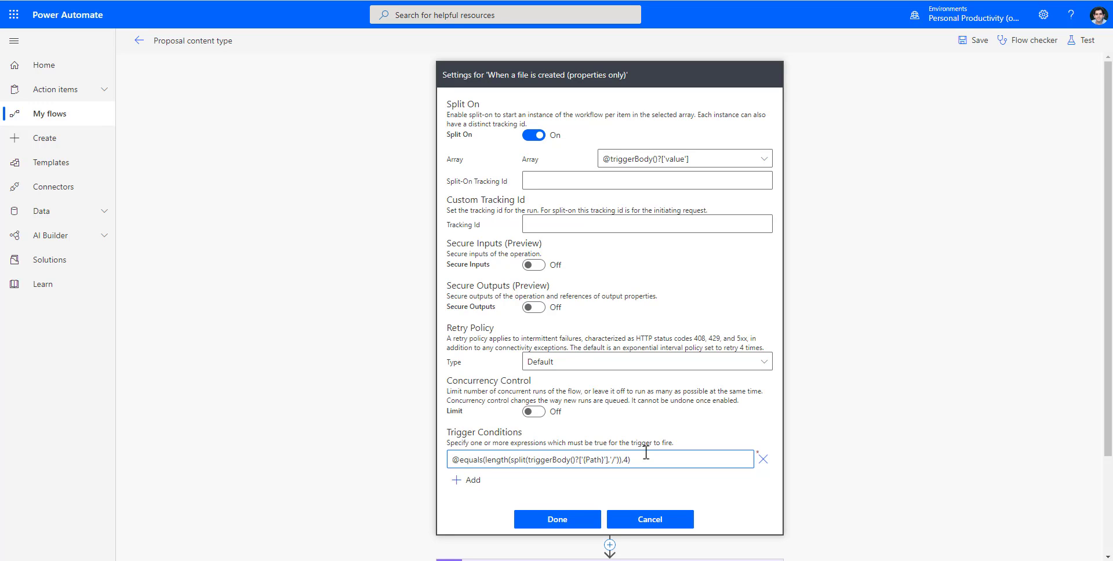